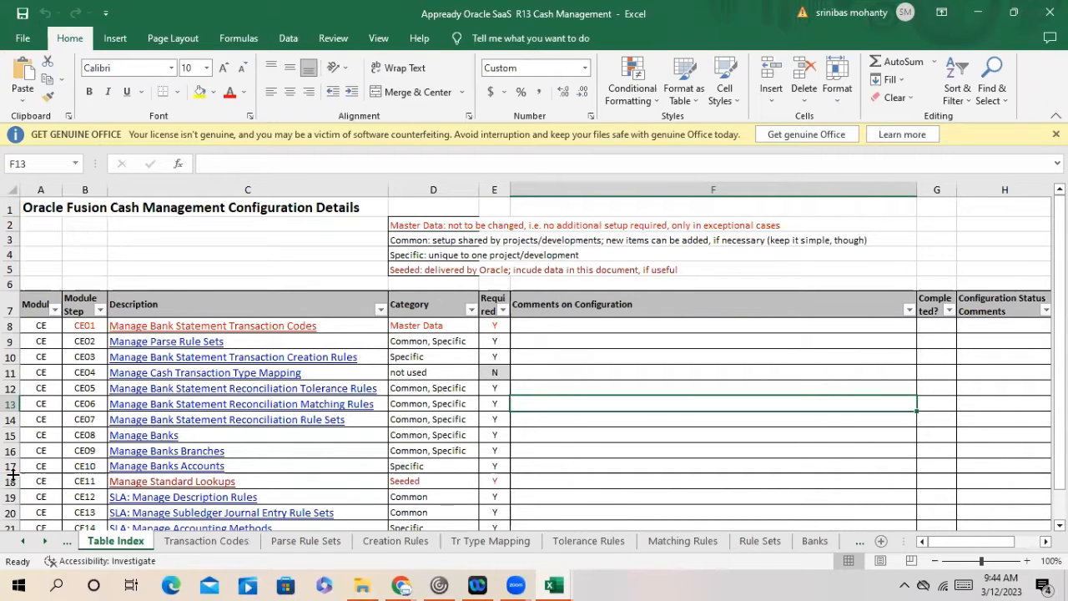
pyautogui.moveTo(524, 582)
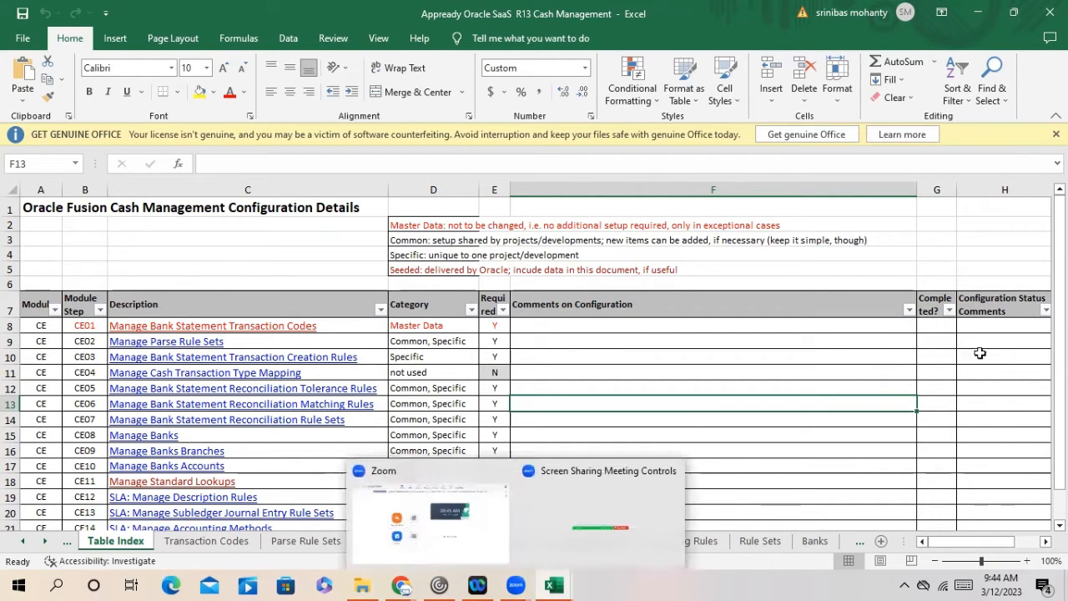
pyautogui.click(843, 371)
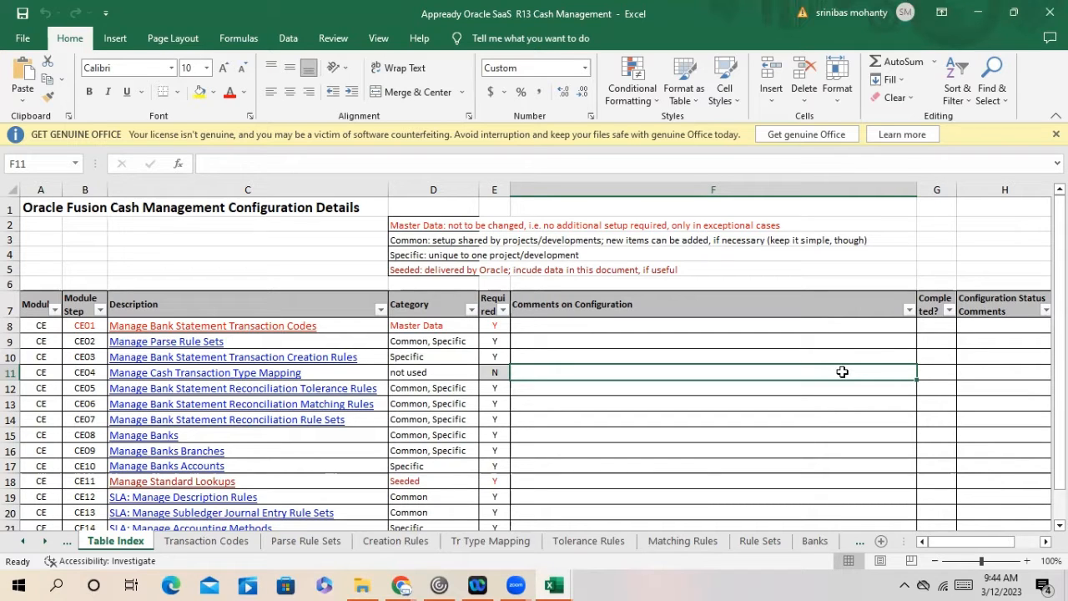
pyautogui.click(516, 584)
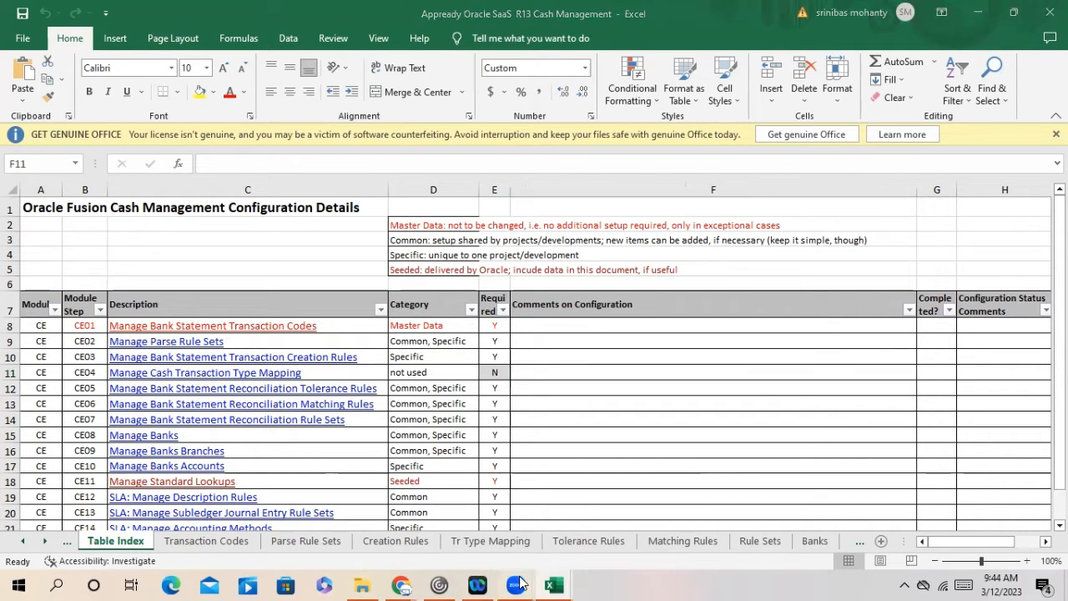
pyautogui.click(751, 403)
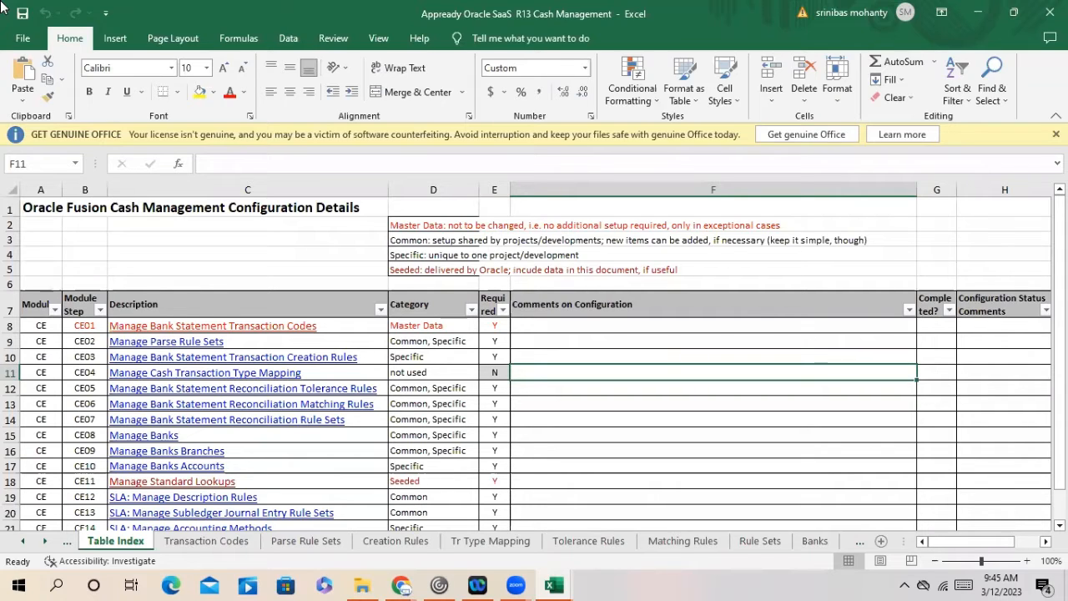
pyautogui.click(714, 401)
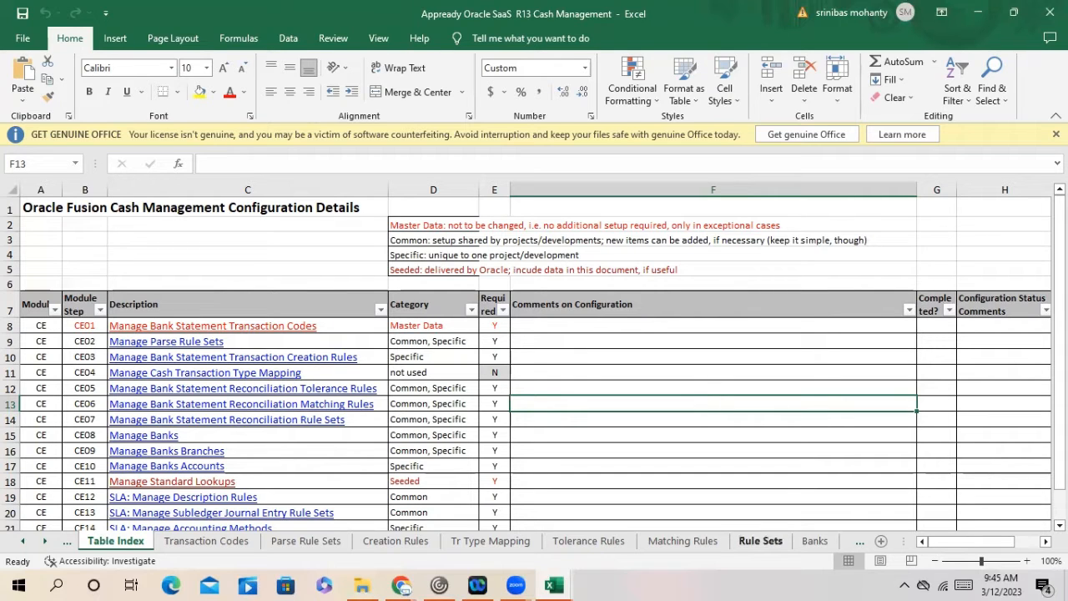
# Step: View the table index in the Fixed Assets workbook, then return to the Cash Management workbook
pyautogui.click(579, 582)
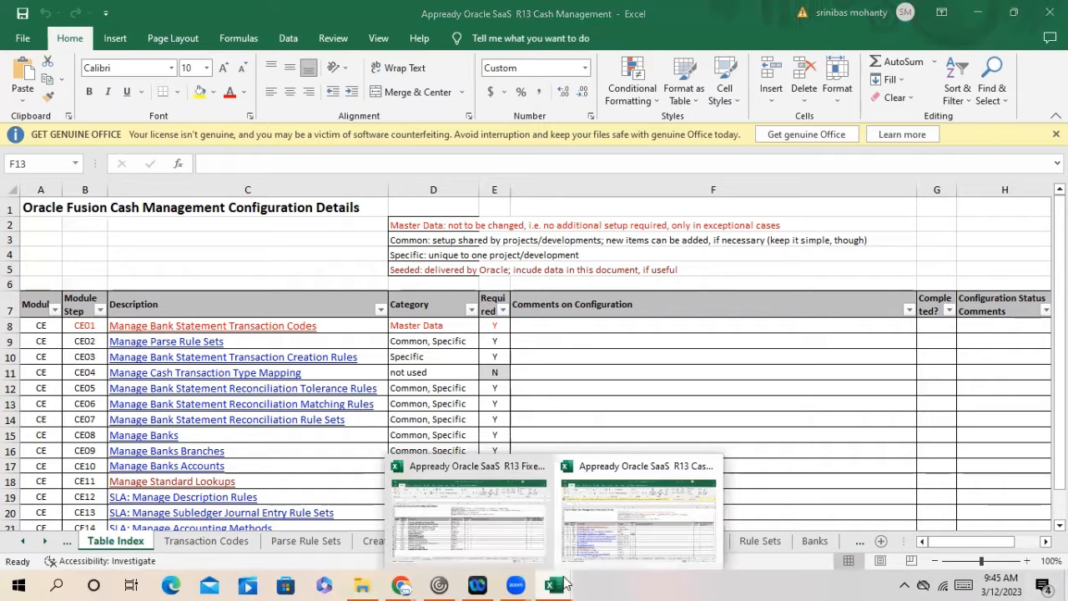
pyautogui.click(522, 528)
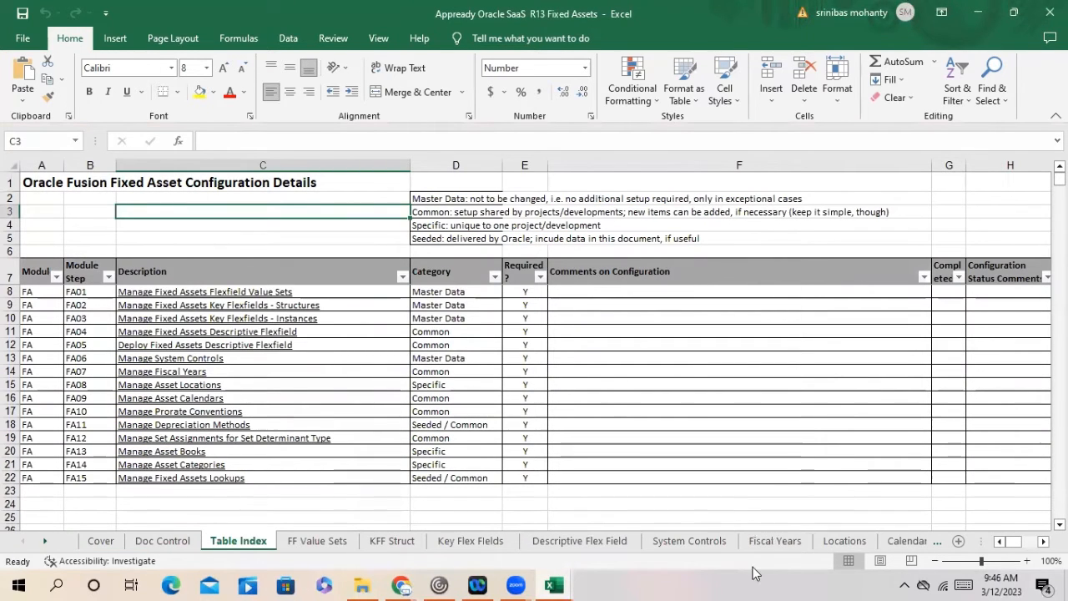
pyautogui.click(553, 584)
pyautogui.click(624, 544)
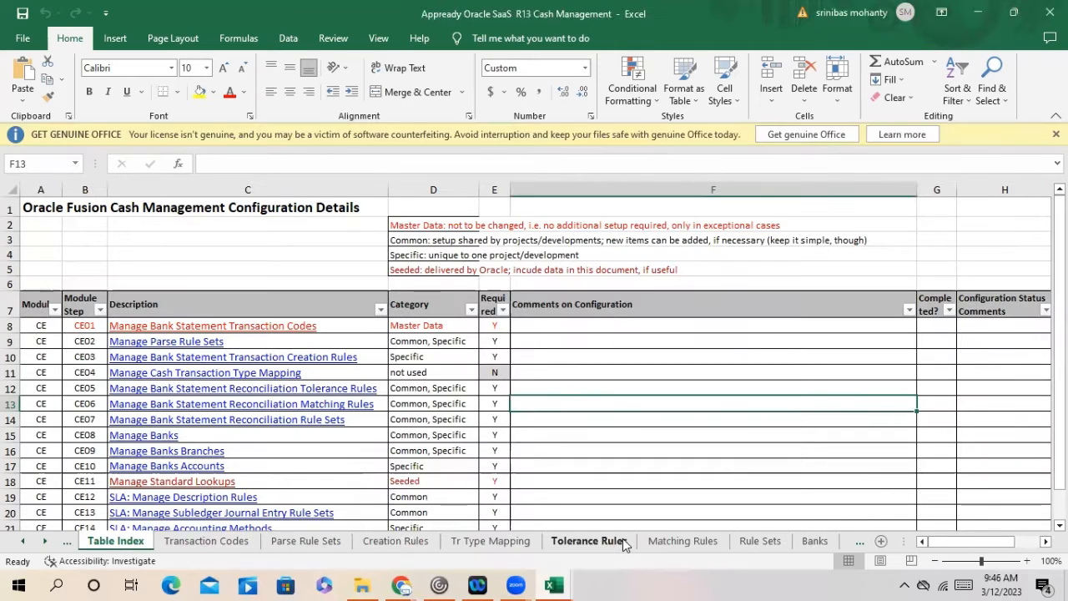
pyautogui.scroll(-2, 343, 359)
pyautogui.scroll(2, 347, 361)
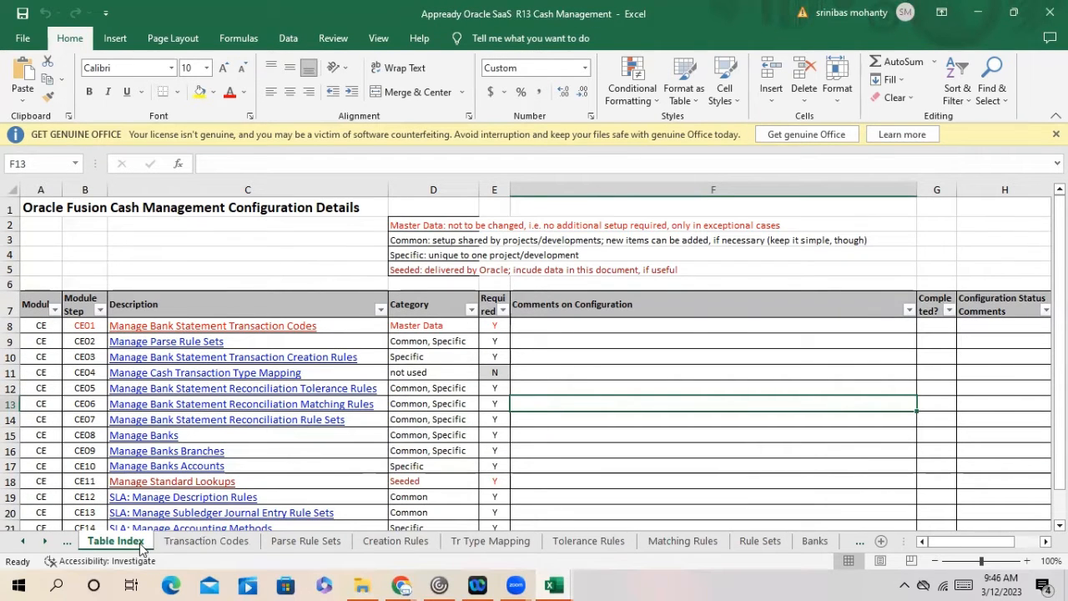
# Step: Insert a new blank worksheet in front of the Table Index sheet
pyautogui.rightClick(141, 547)
pyautogui.click(184, 364)
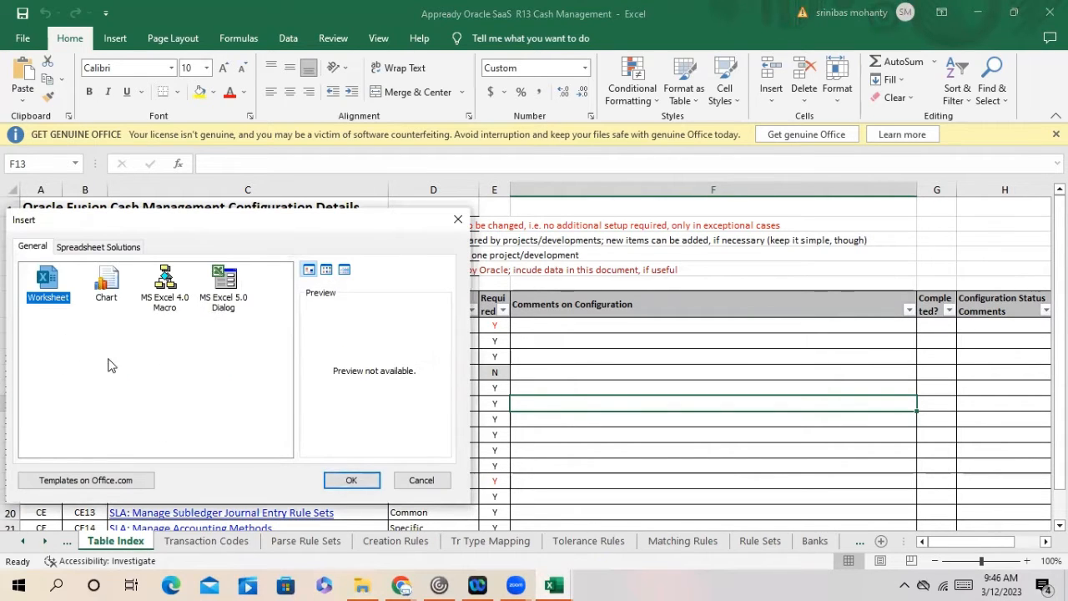
pyautogui.click(112, 365)
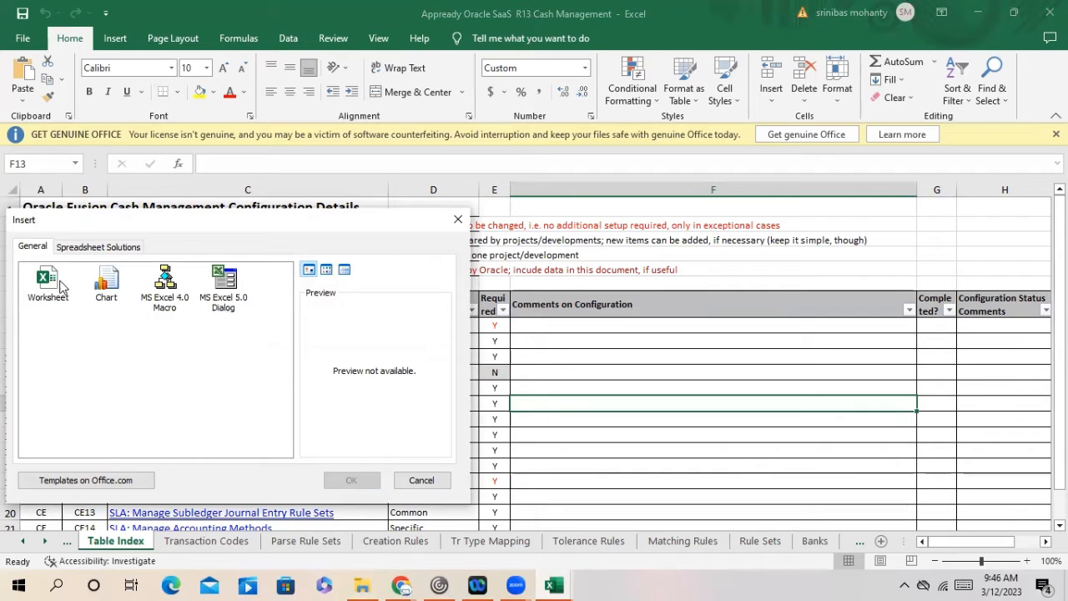
pyautogui.click(60, 288)
pyautogui.click(342, 480)
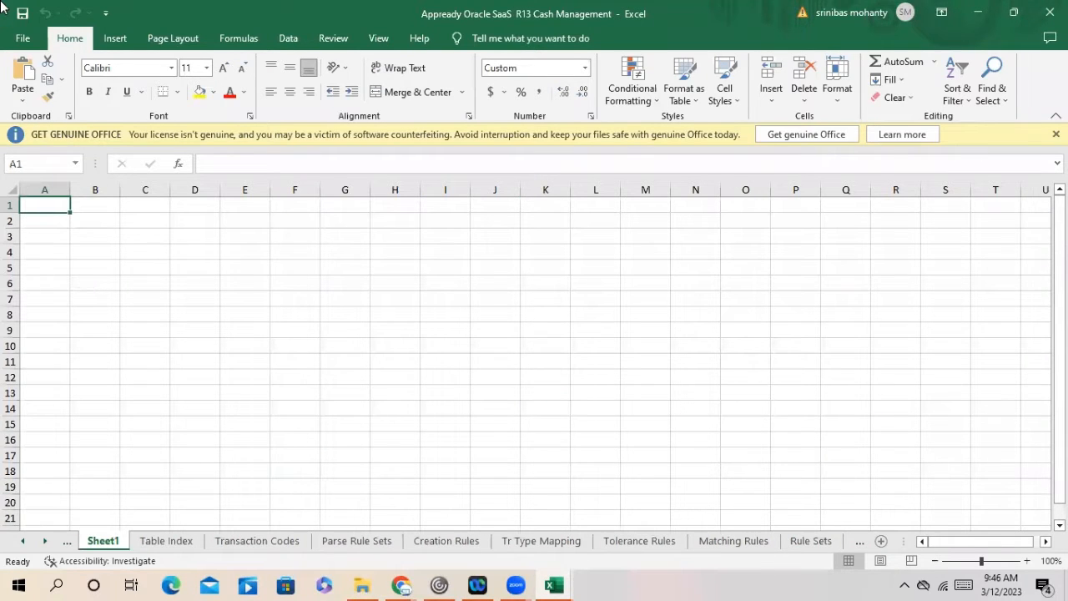
# Step: Enter "Cash-Management" in cell A1 and "Bank Recon" in cell A2 of the new sheet
pyautogui.write('Cash')
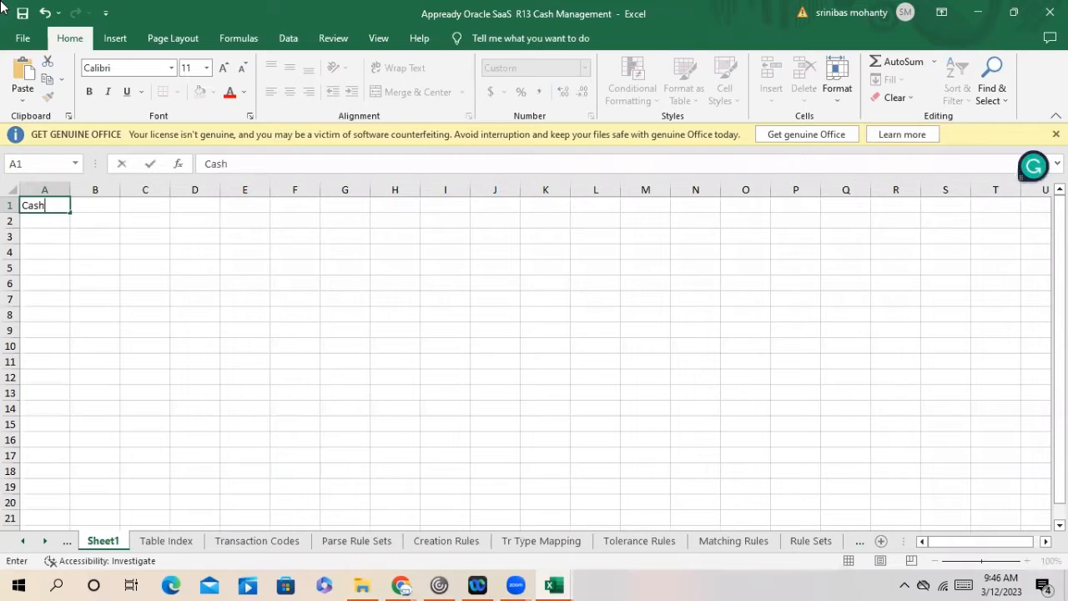
pyautogui.write('-Management')
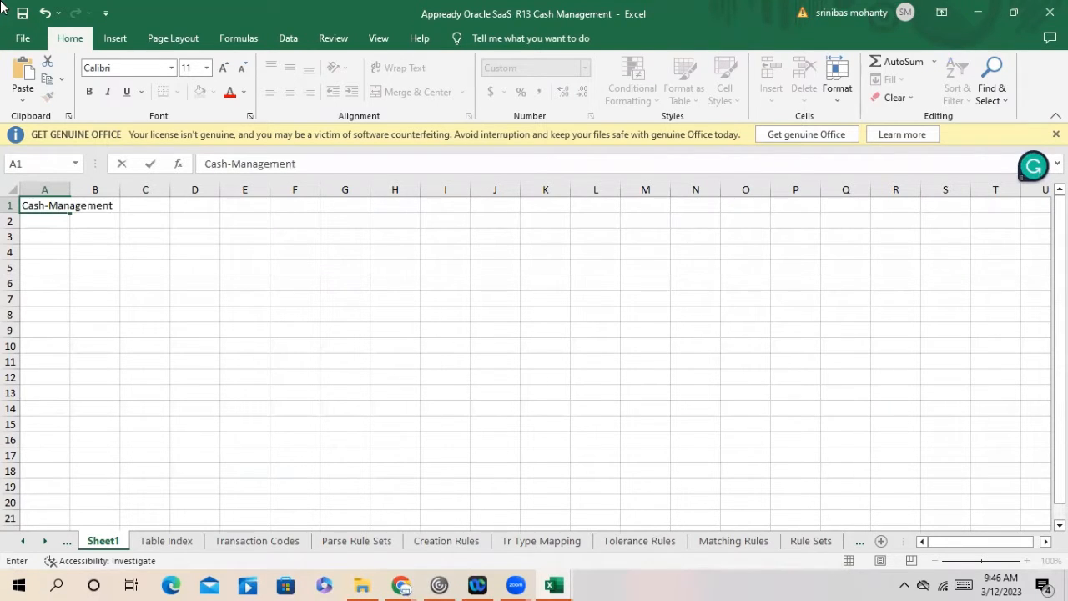
pyautogui.press('Return')
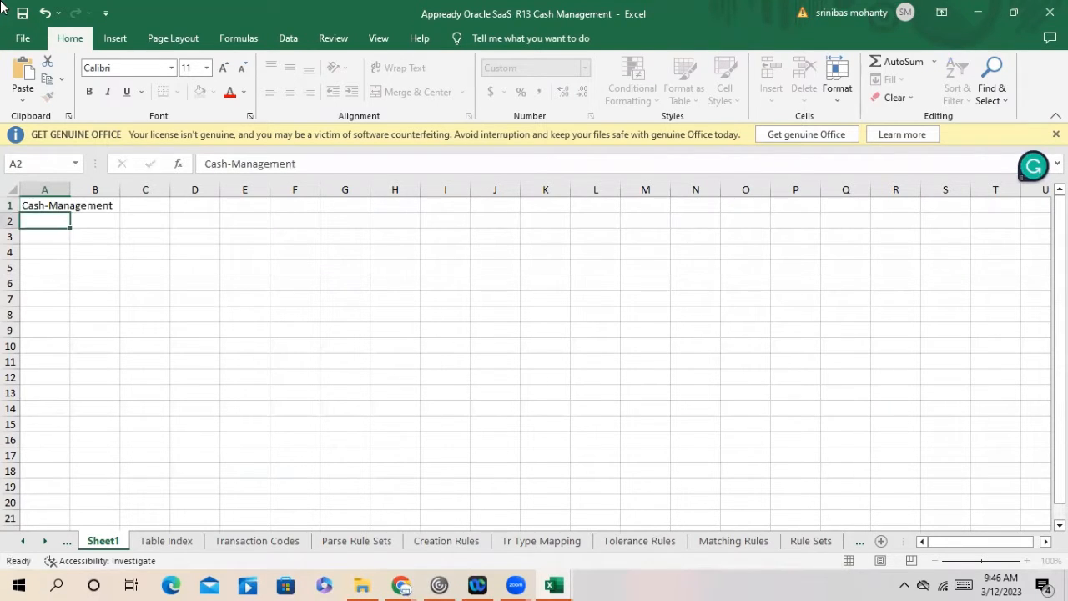
pyautogui.write('Bank')
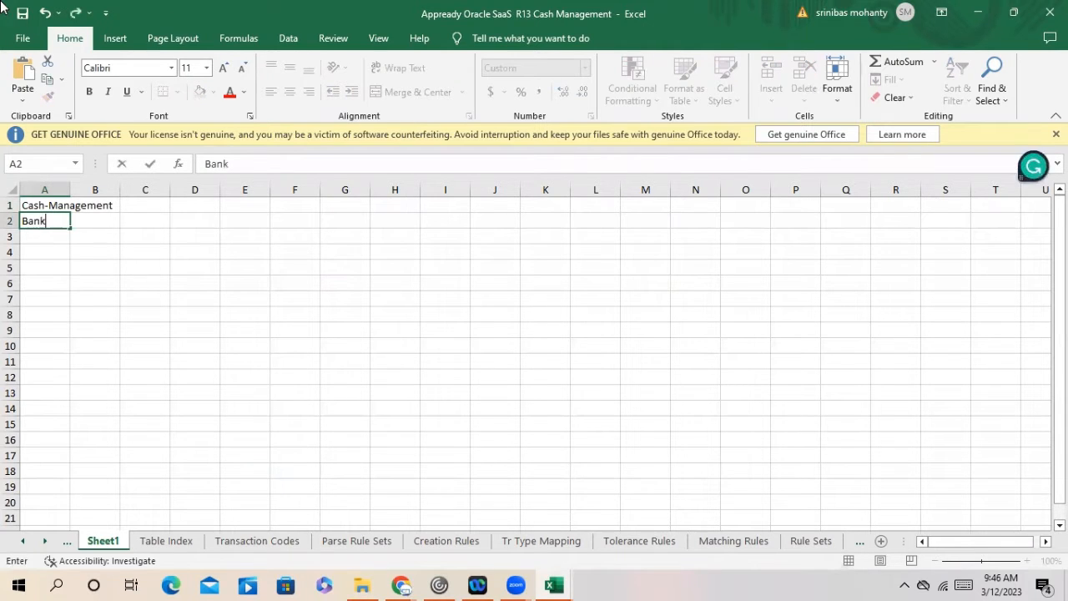
pyautogui.write(' Recon')
pyautogui.press('Return')
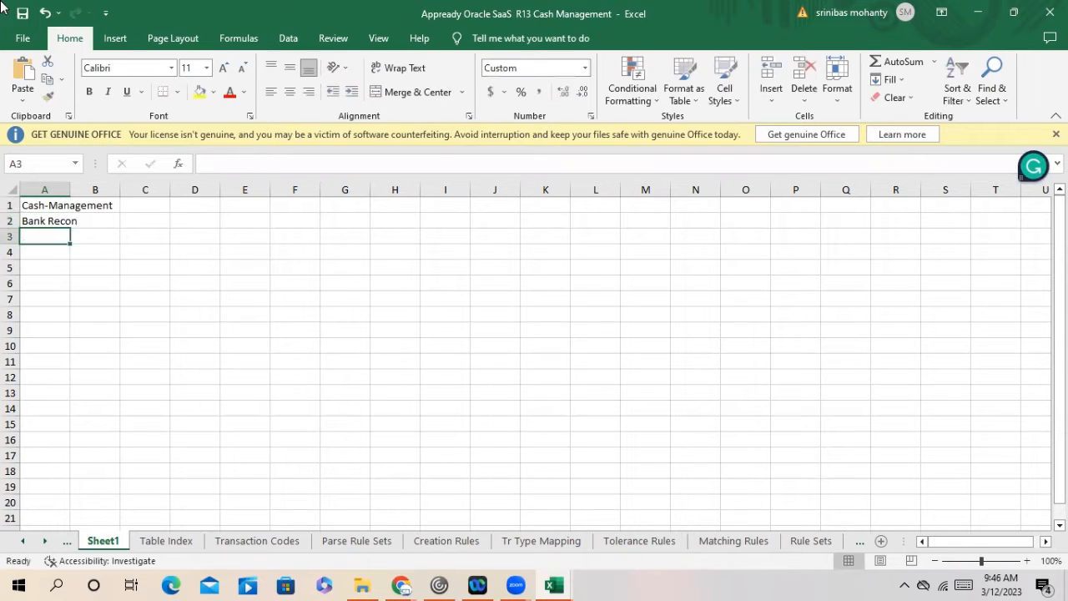
# Step: Enter "Cash Forecasting" in cell A3 and "Cash Positioning" in cell A4
pyautogui.write('Cash-Management')
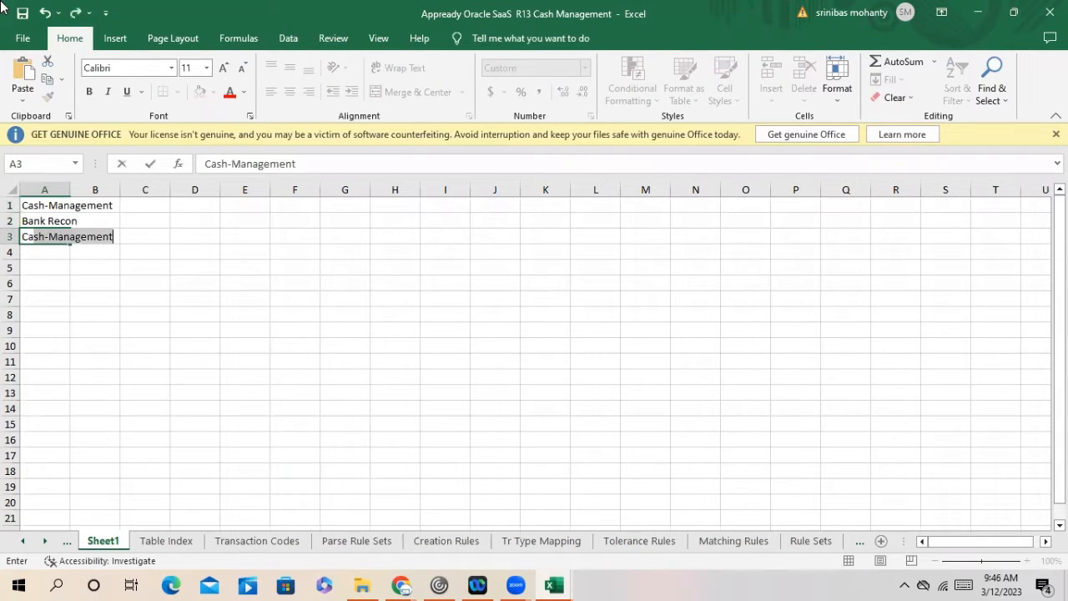
pyautogui.write('sh Po')
pyautogui.press('BackSpace')
pyautogui.press('BackSpace')
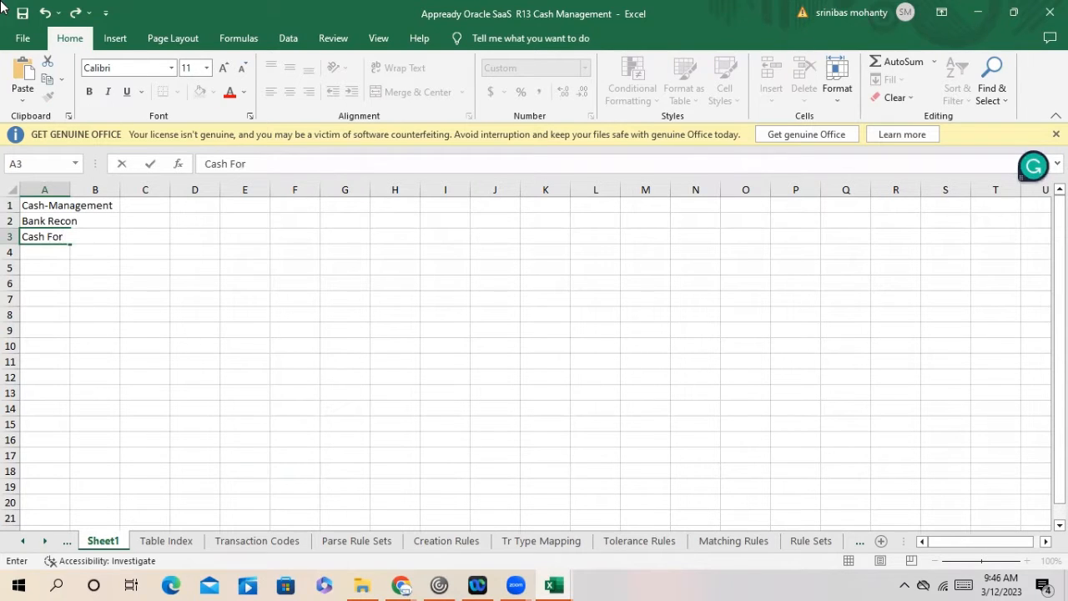
pyautogui.write('Forecasting')
pyautogui.press('Return')
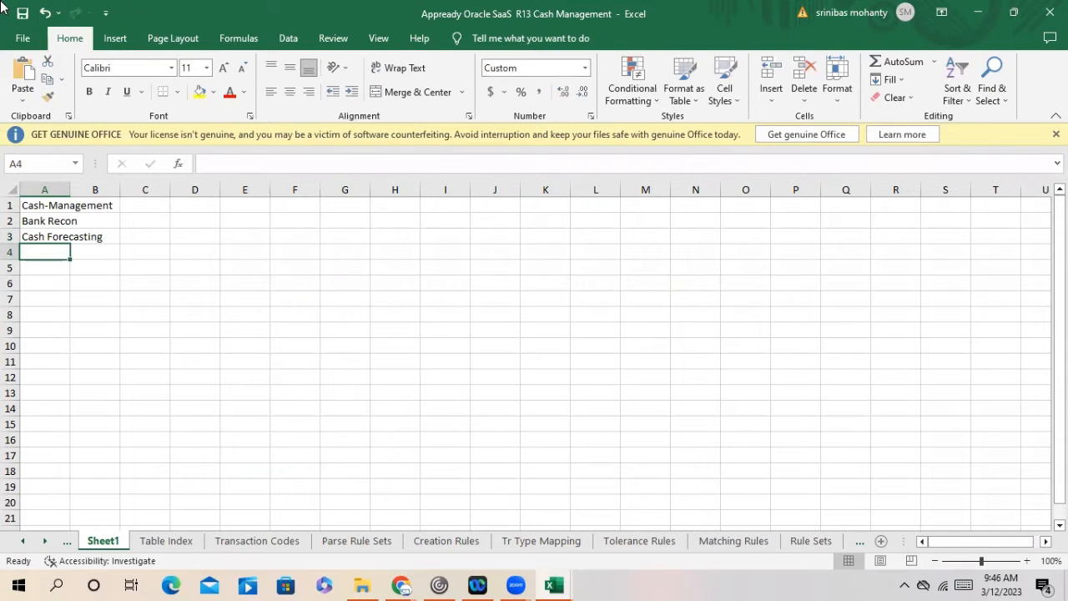
pyautogui.write('h')
pyautogui.press('BackSpace')
pyautogui.write('Ca')
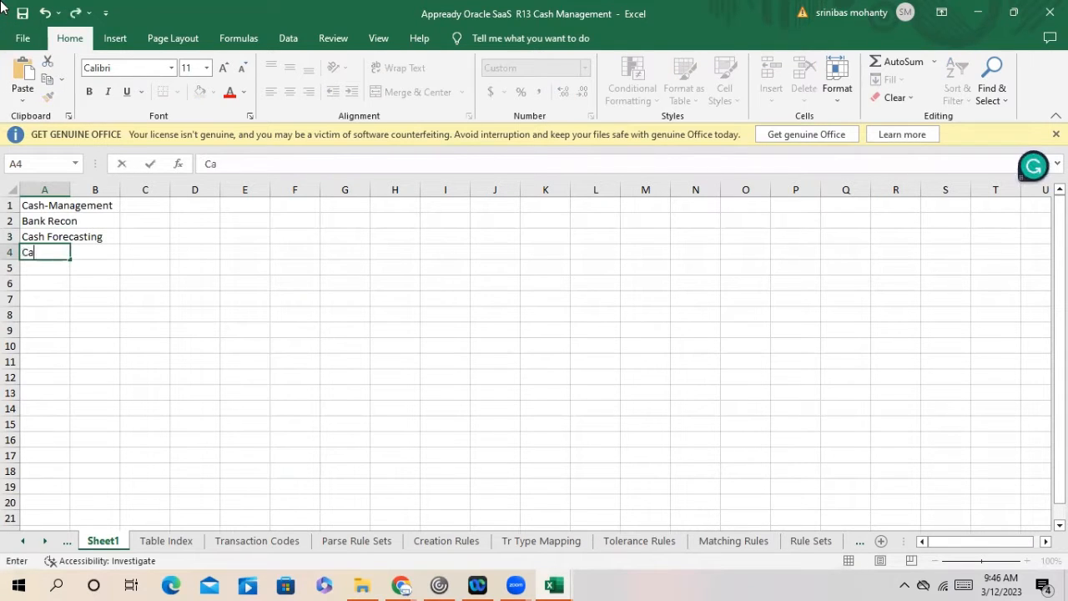
pyautogui.write('sh Positioning')
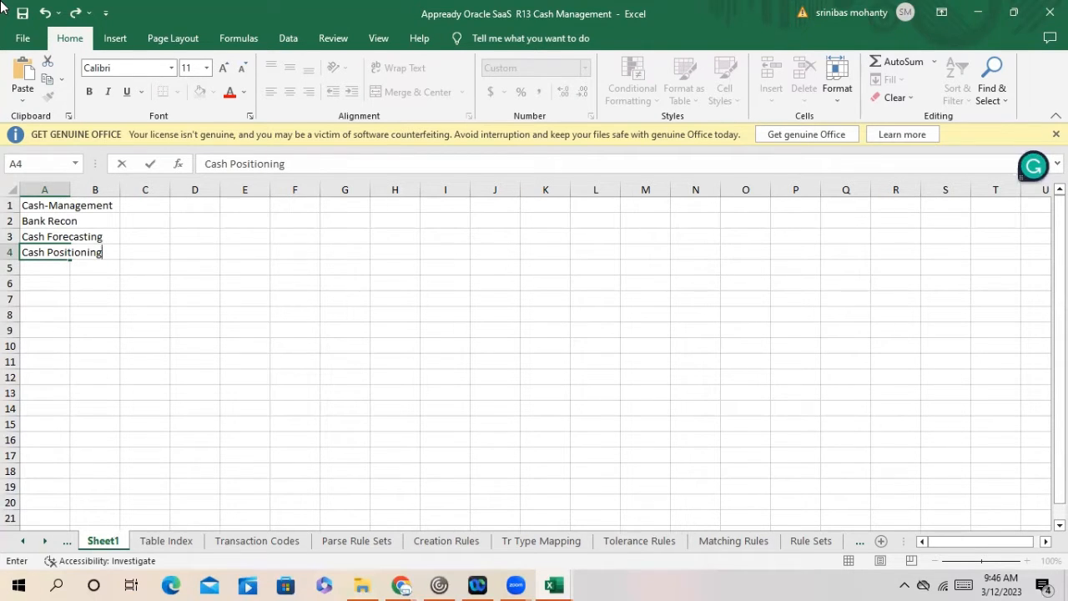
pyautogui.click(237, 410)
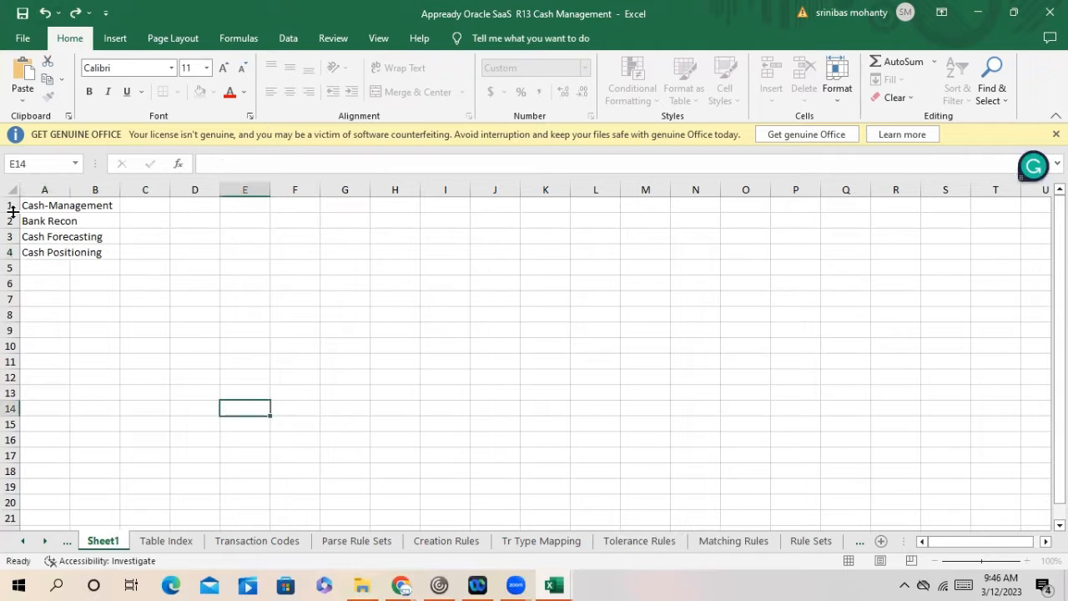
# Step: Auto-fit column A to the width of its entries
pyautogui.doubleClick(68, 189)
pyautogui.click(68, 190)
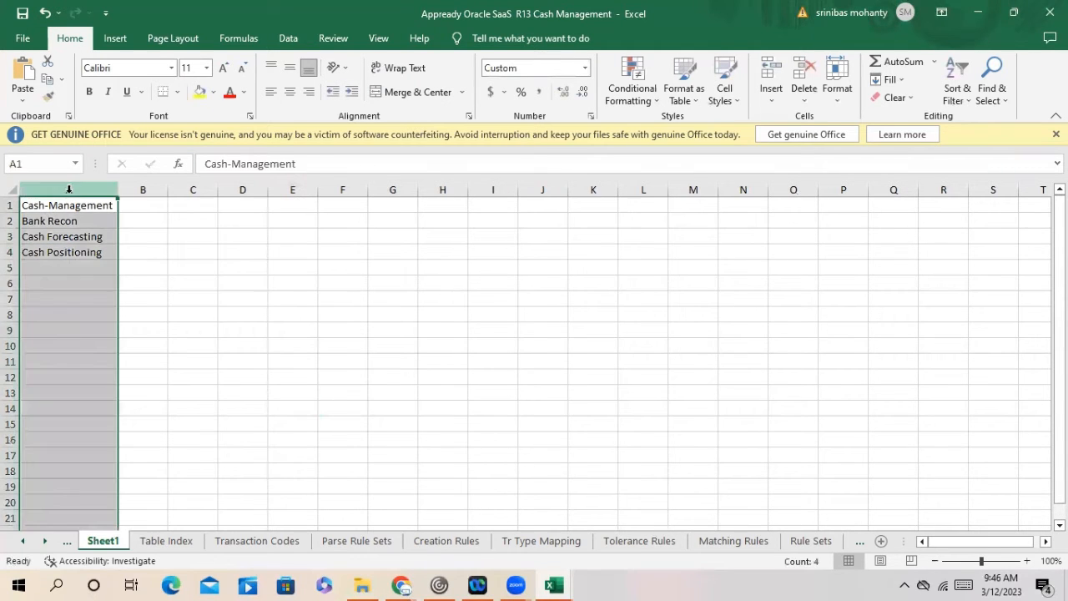
pyautogui.click(187, 315)
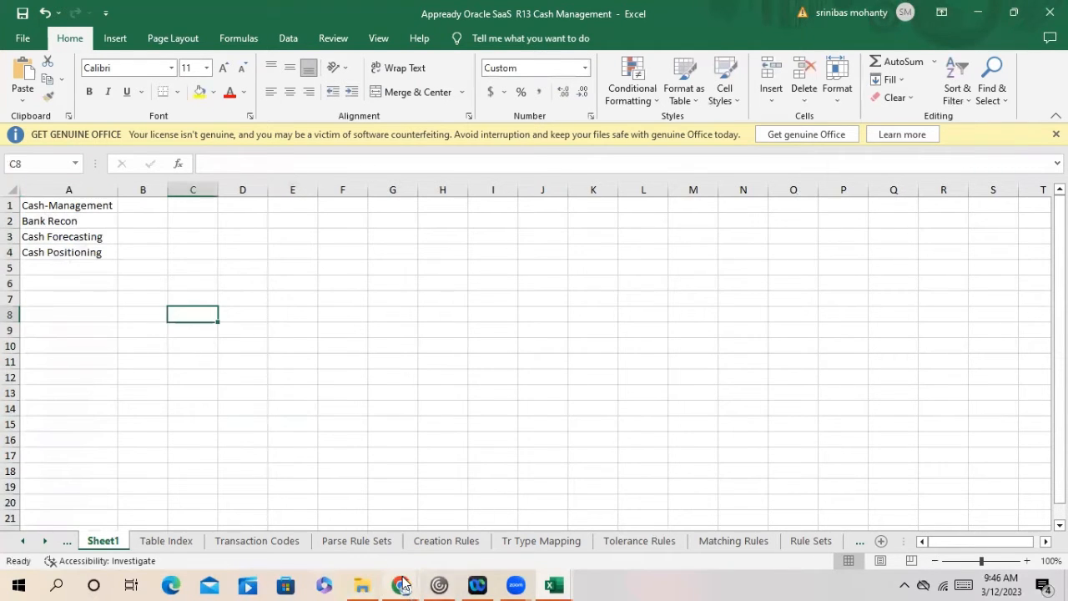
# Step: Switch to the Fixed Assets workbook and open Manage Fixed Assets Flexfield Value Sets from its index
pyautogui.click(402, 584)
pyautogui.moveTo(561, 584)
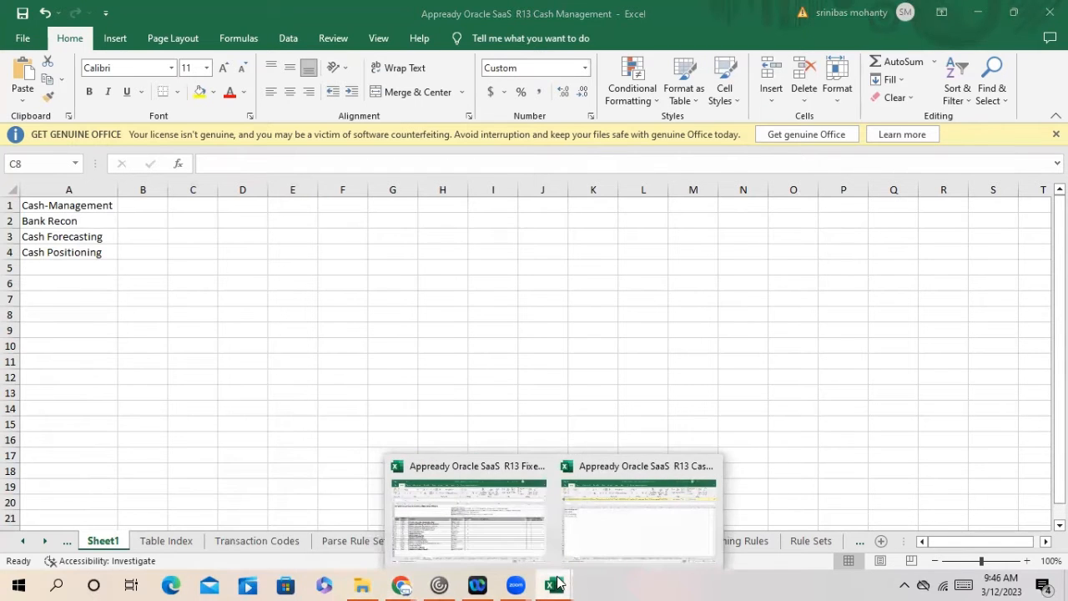
pyautogui.click(497, 528)
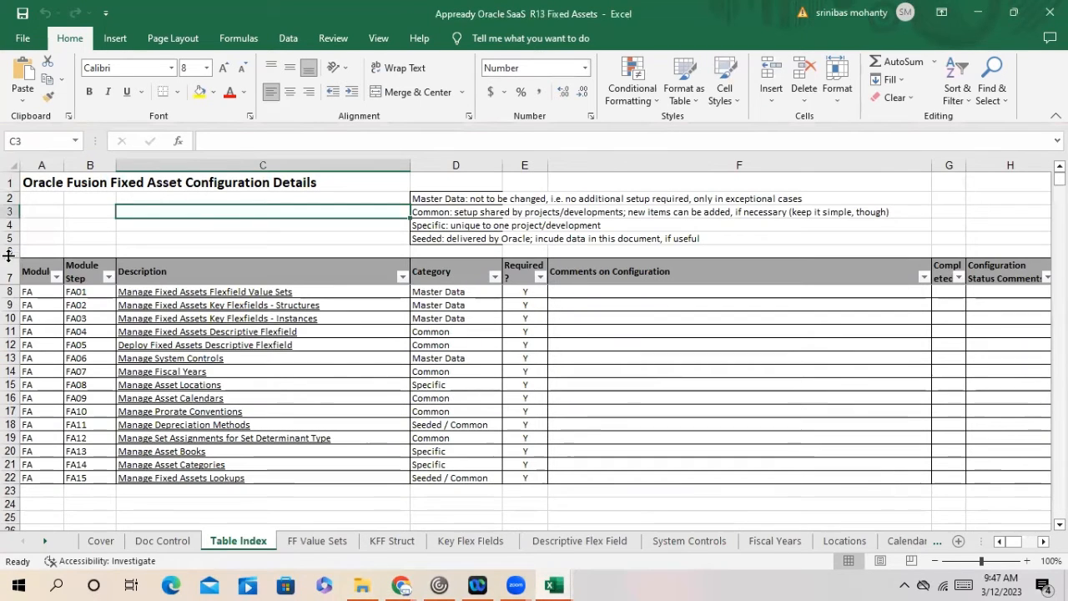
pyautogui.click(179, 293)
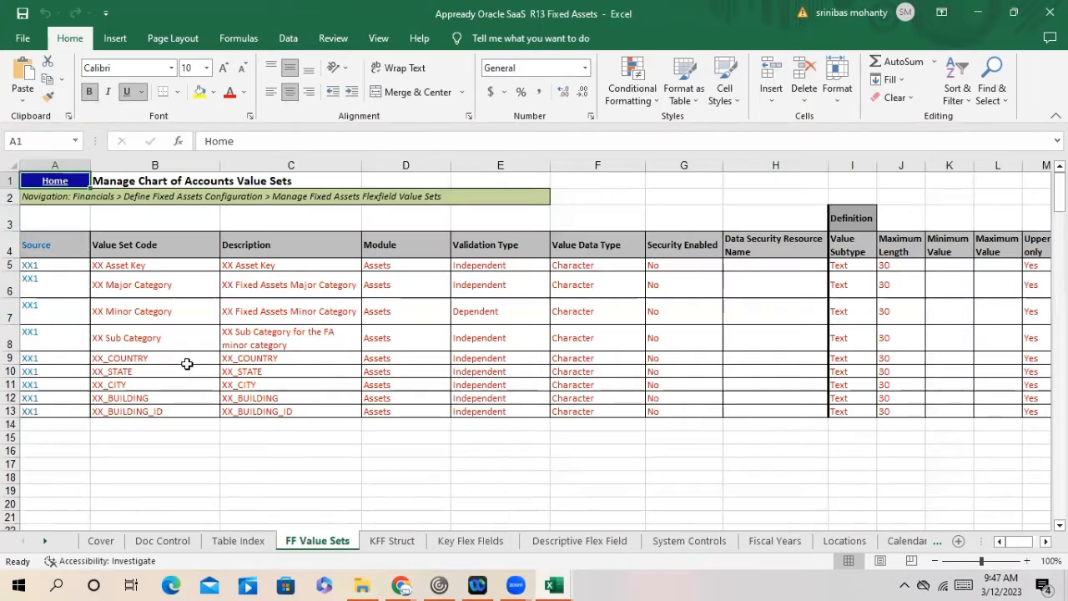
# Step: Look through the Cover, Doc Control and Table Index sheets of the Fixed Assets workbook
pyautogui.click(978, 12)
pyautogui.moveTo(553, 583)
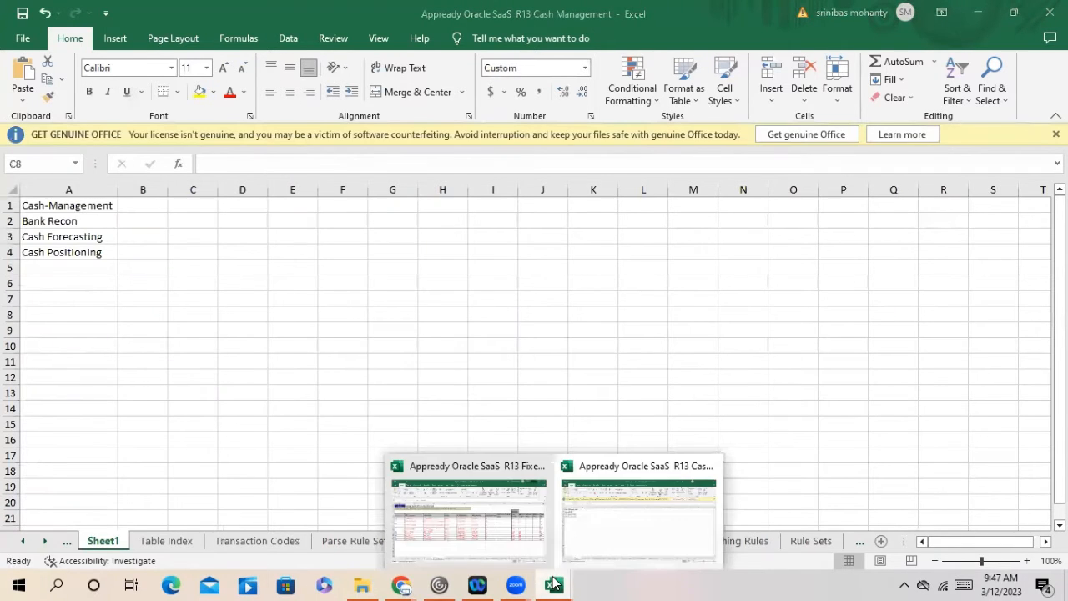
pyautogui.click(463, 553)
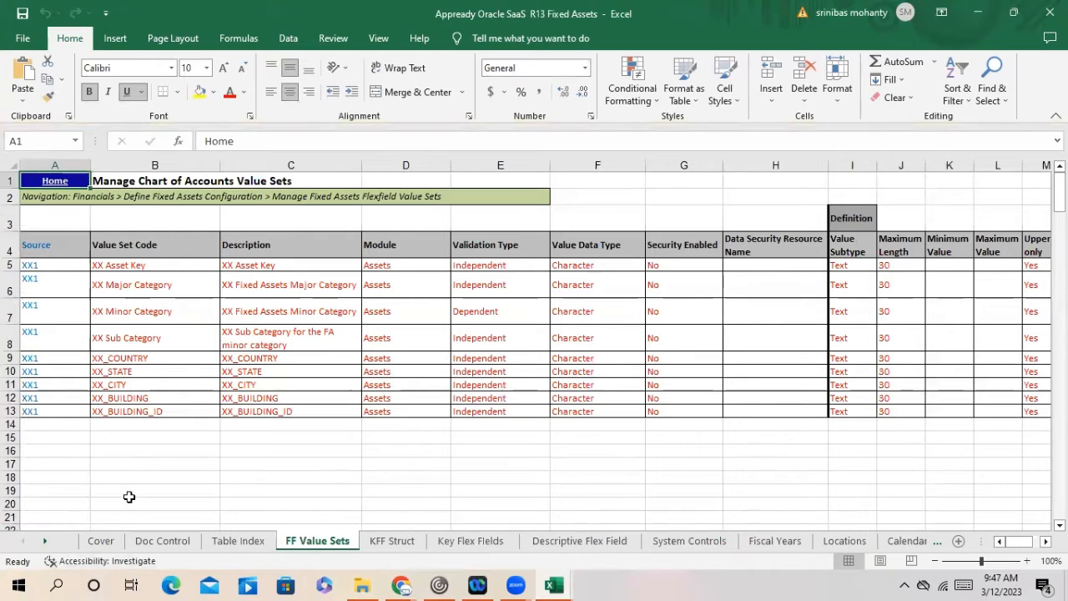
pyautogui.click(102, 542)
pyautogui.click(184, 544)
pyautogui.click(230, 542)
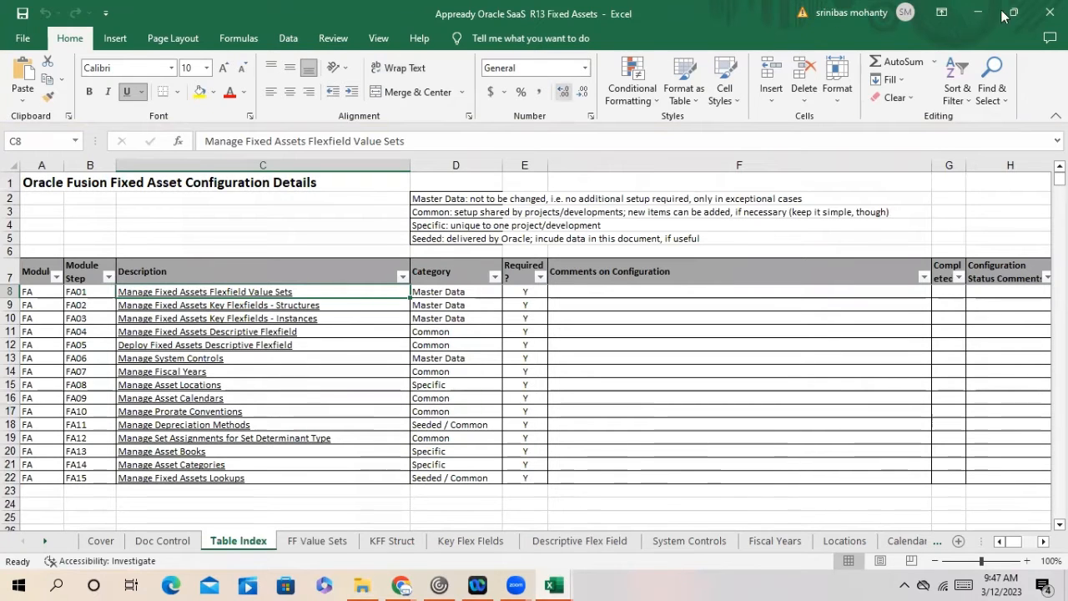
# Step: Return to the Cash Management workbook and display its Table Index sheet
pyautogui.moveTo(558, 583)
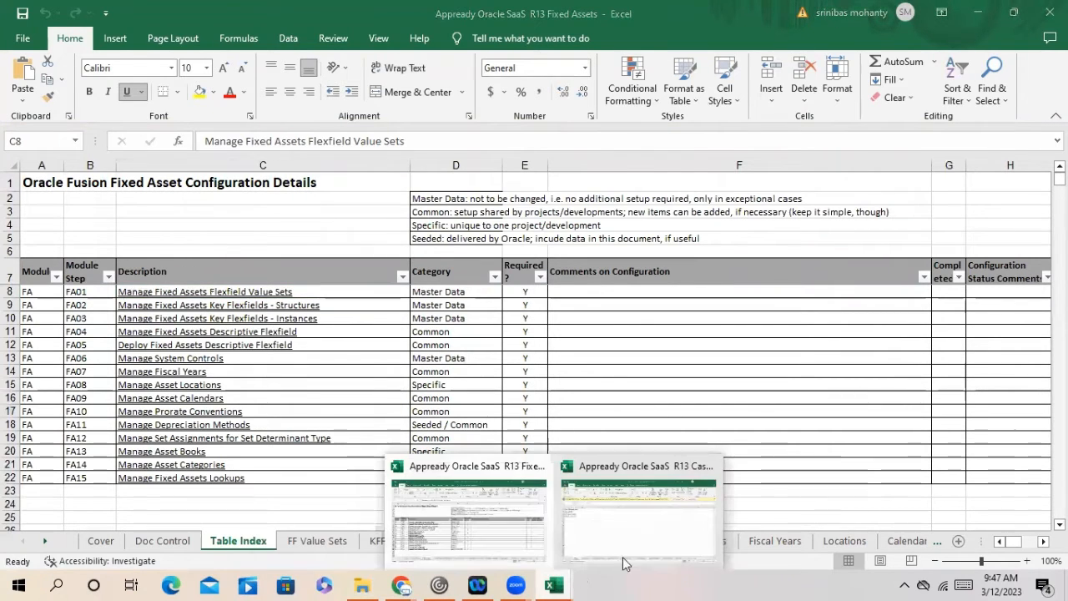
pyautogui.click(675, 543)
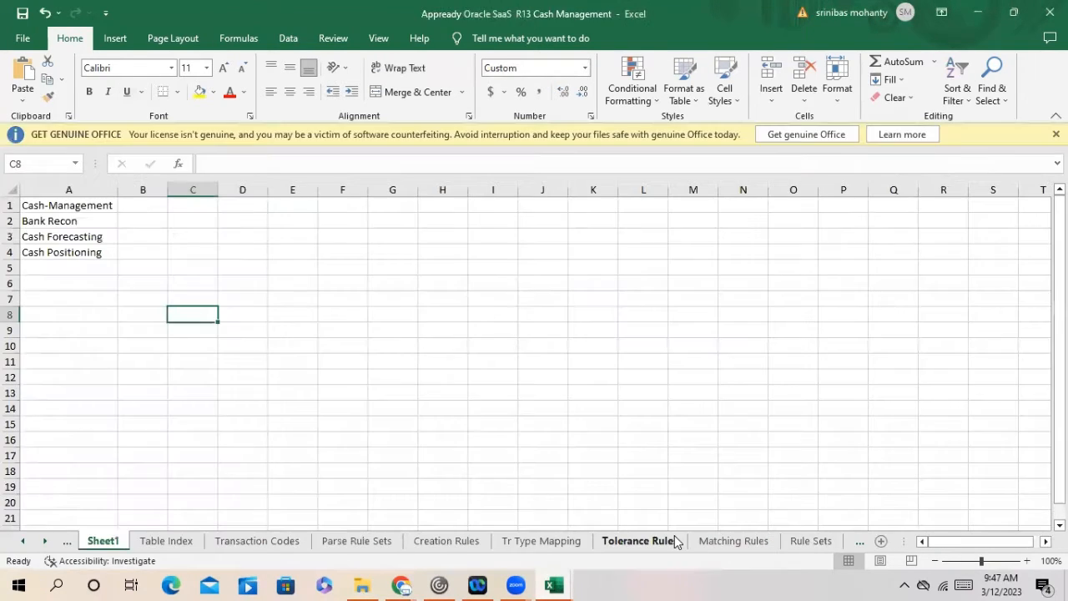
pyautogui.click(171, 540)
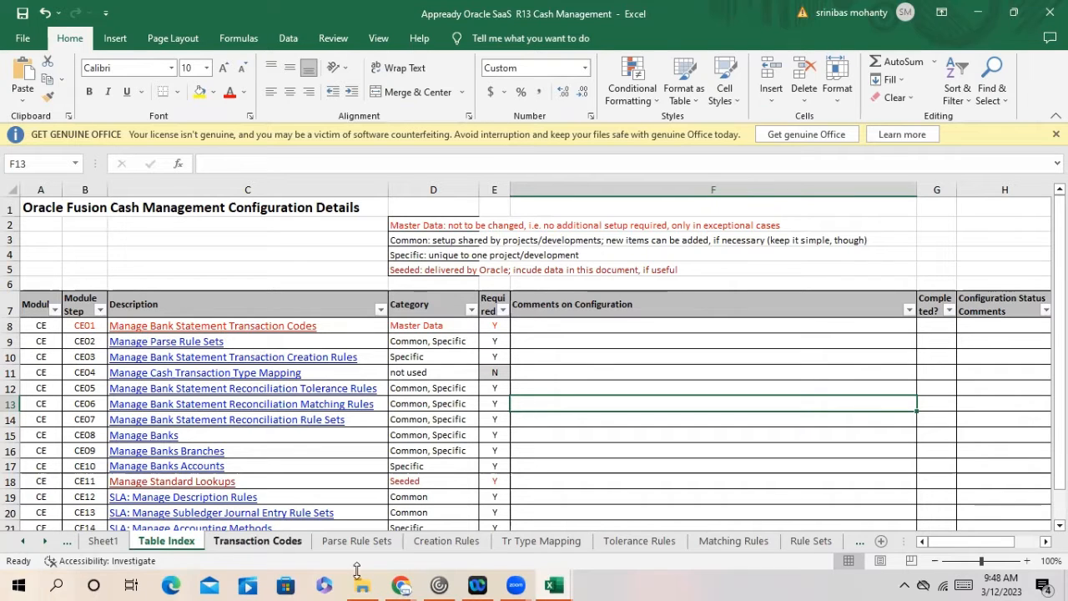
# Step: Switch to the Chrome window with an empty tab and open the Google home page
pyautogui.moveTo(406, 584)
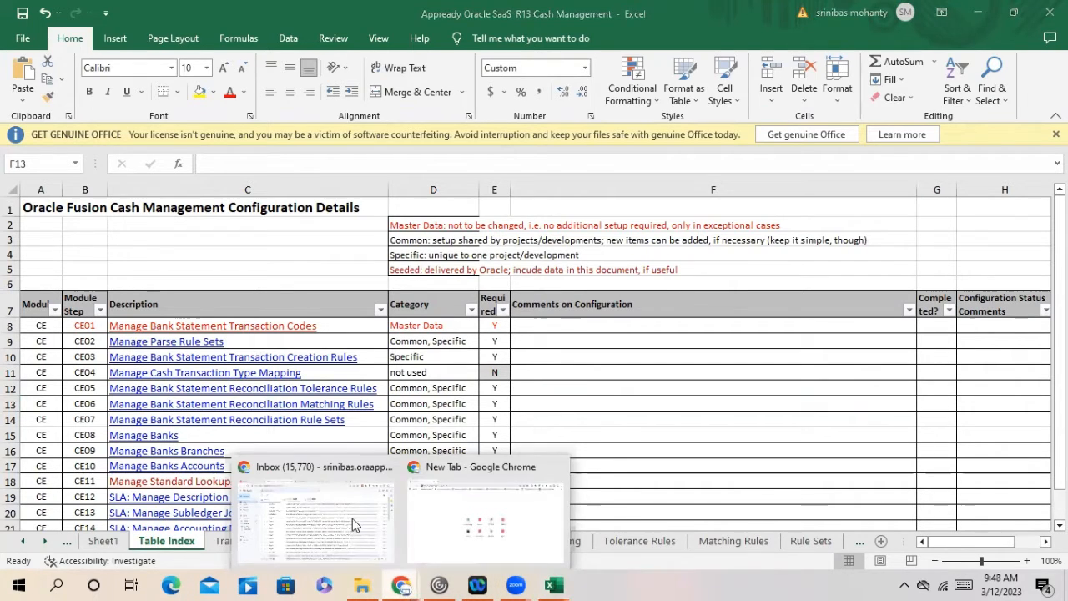
pyautogui.click(503, 531)
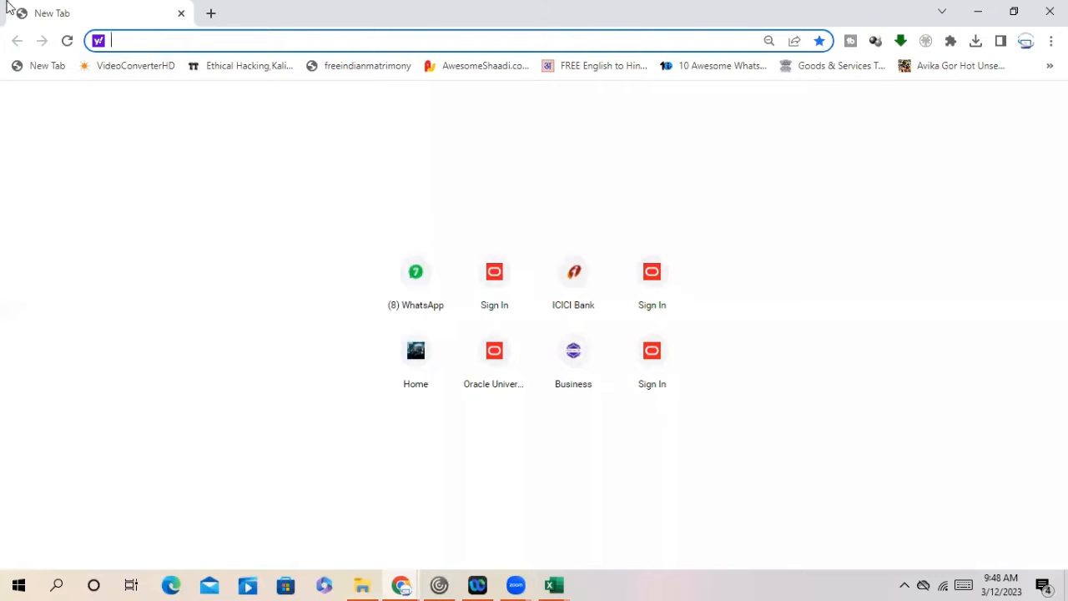
pyautogui.write('g')
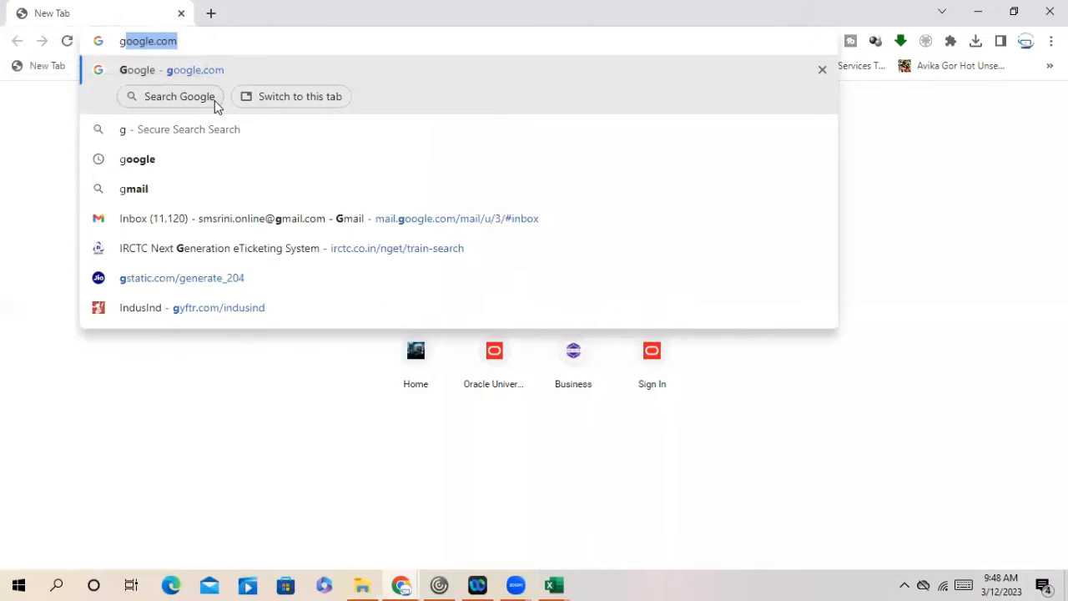
pyautogui.press('Return')
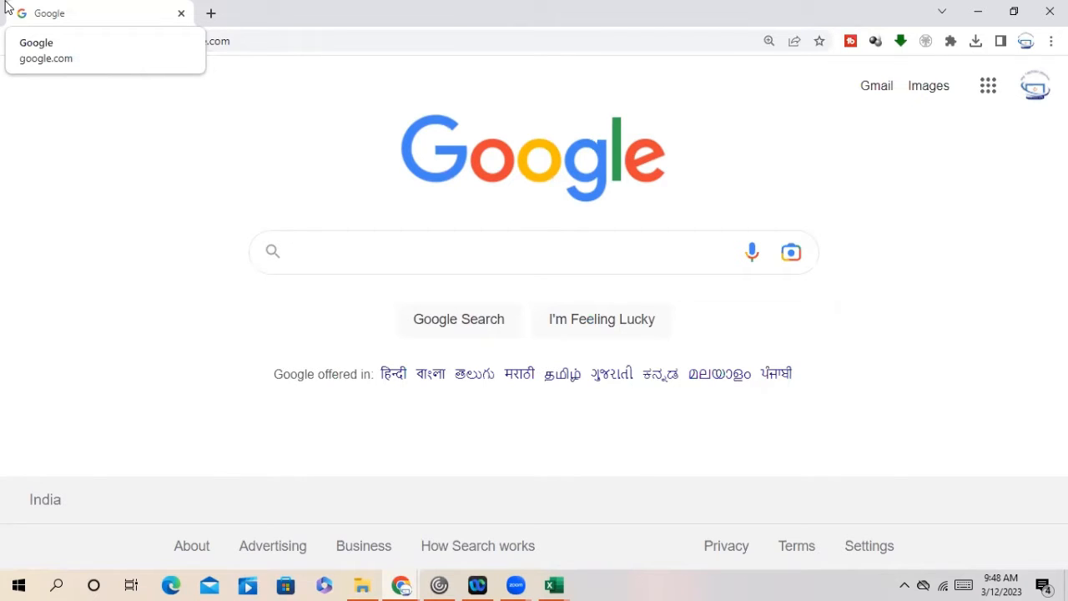
pyautogui.click(329, 247)
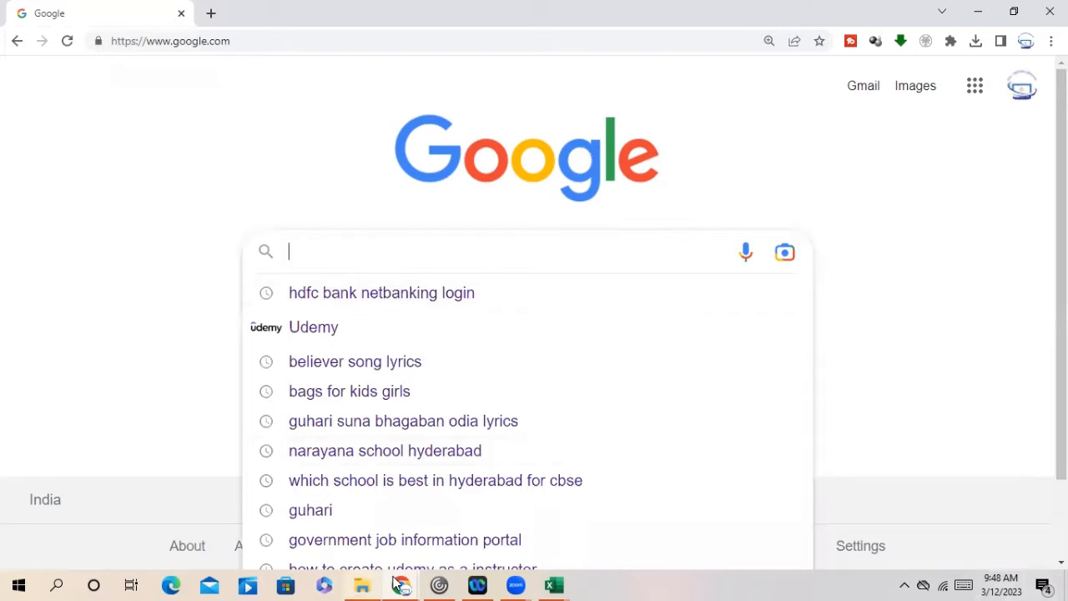
# Step: Switch to the Chrome window with the Oracle Applications Cloud sign-in page and sign in with the user ID and account password
pyautogui.moveTo(401, 584)
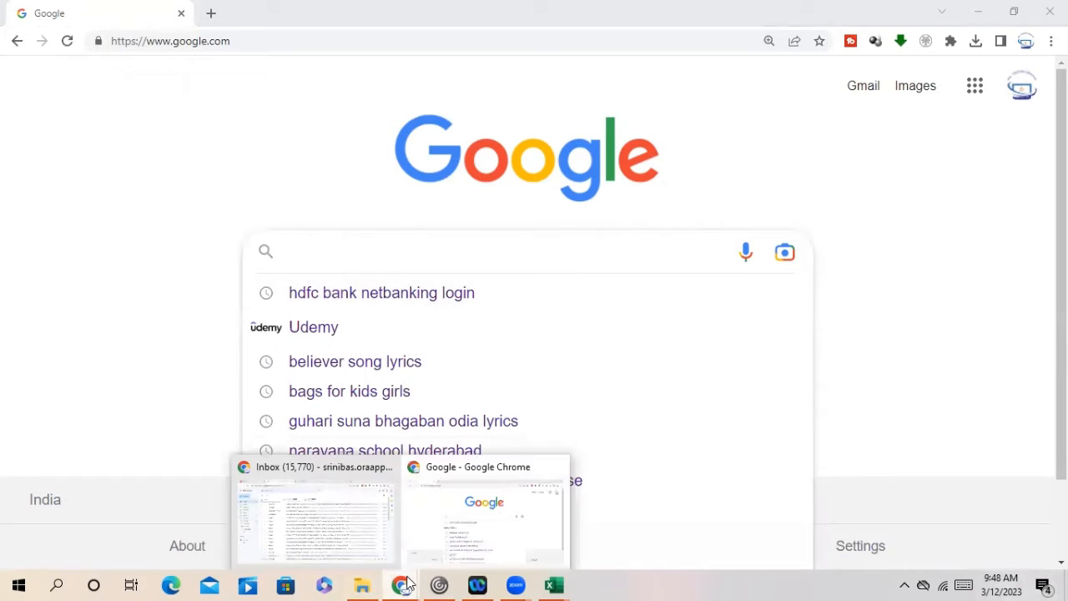
pyautogui.click(297, 512)
pyautogui.click(98, 14)
pyautogui.click(494, 324)
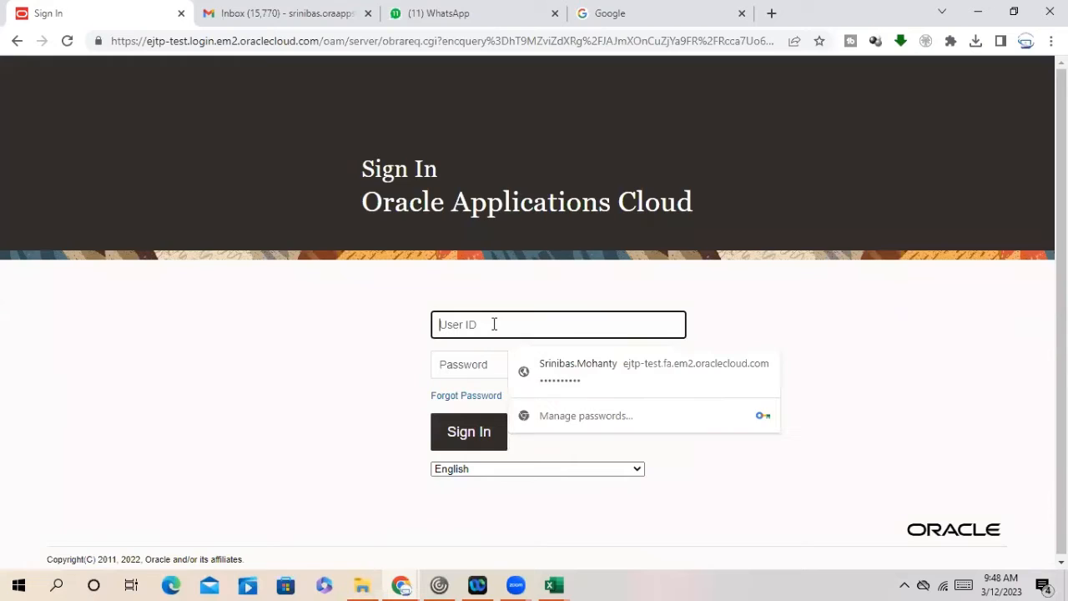
pyautogui.write('BIZMETRIC')
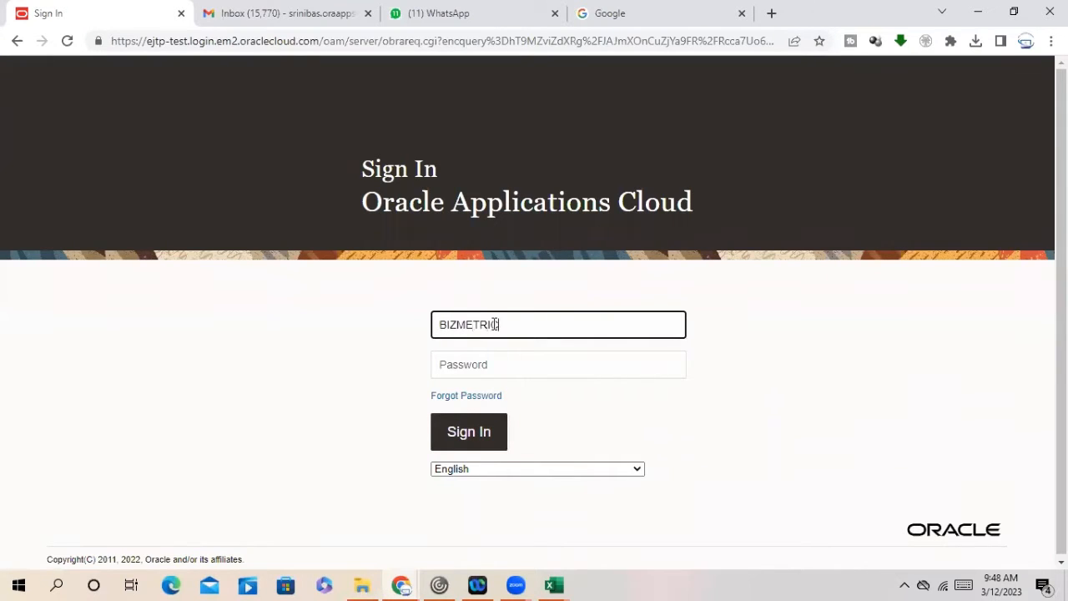
pyautogui.press('Tab')
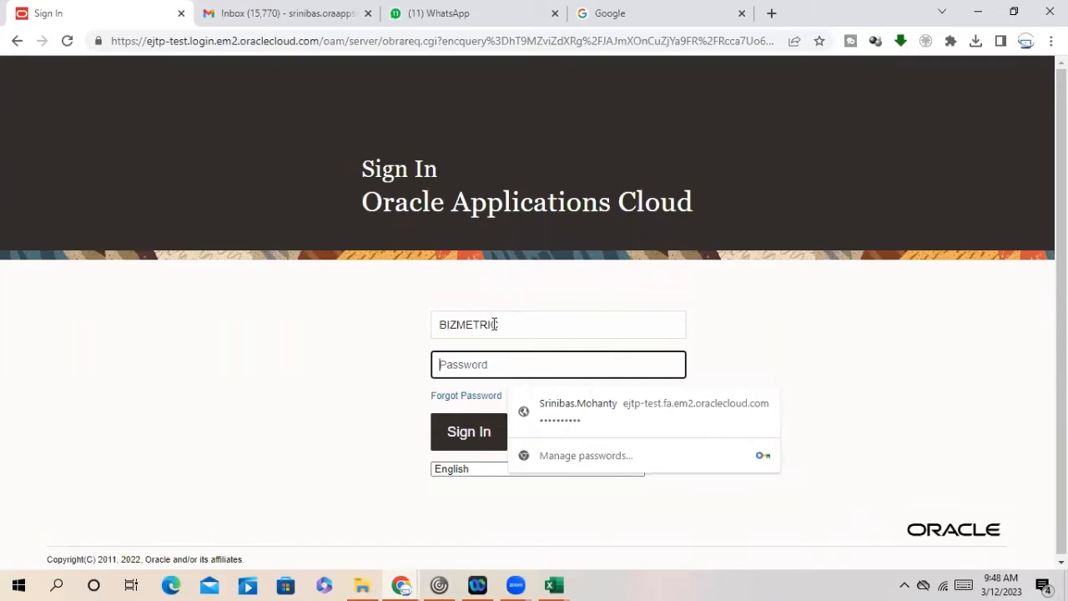
pyautogui.write('••')
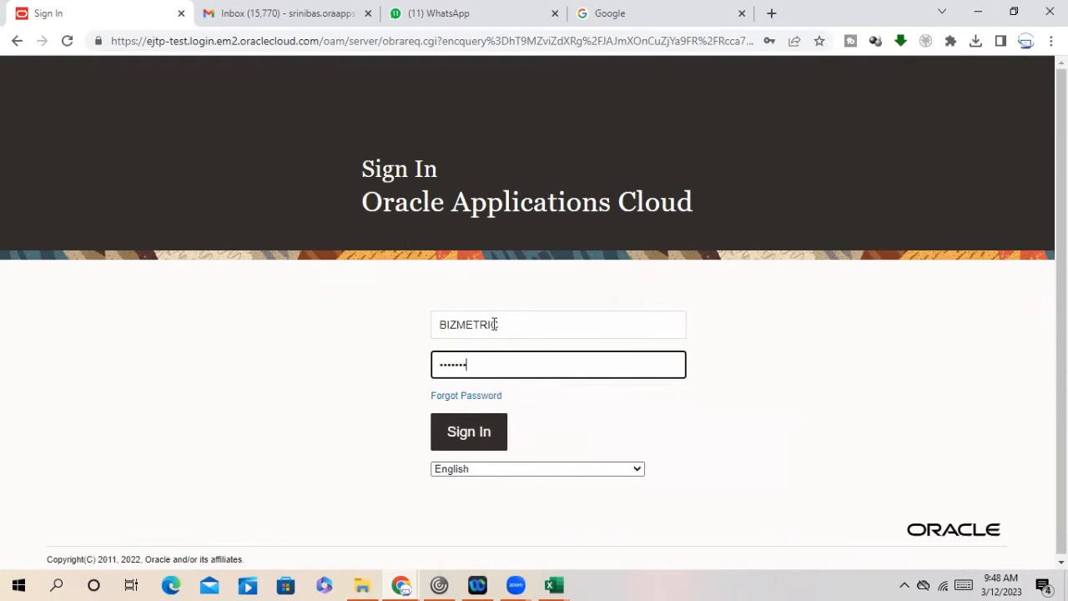
pyautogui.click(483, 440)
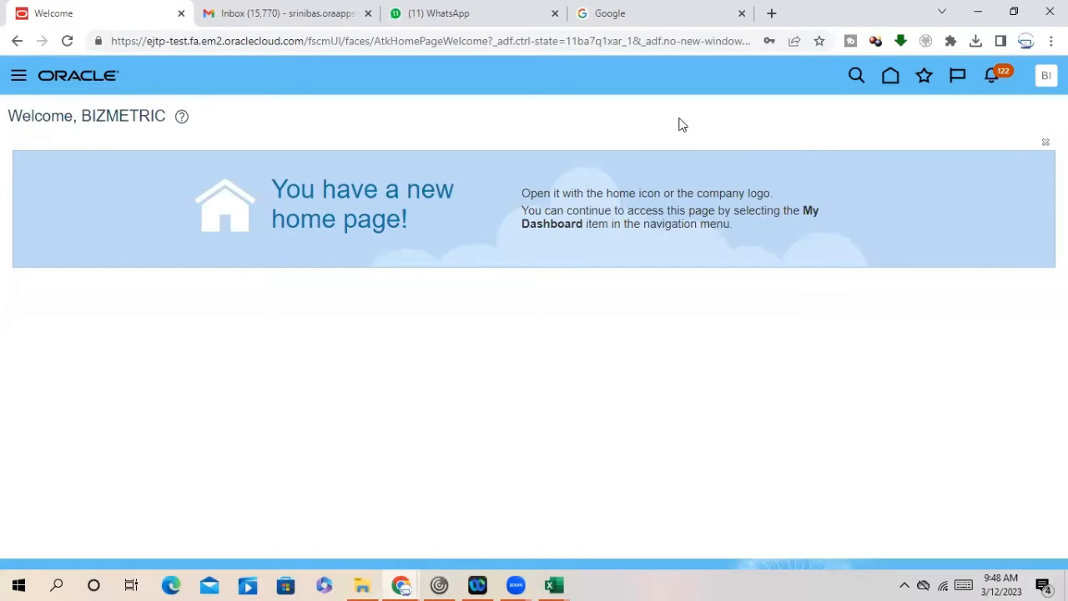
# Step: Go to Setup and Maintenance and change the setup offering to Financials
pyautogui.click(1045, 76)
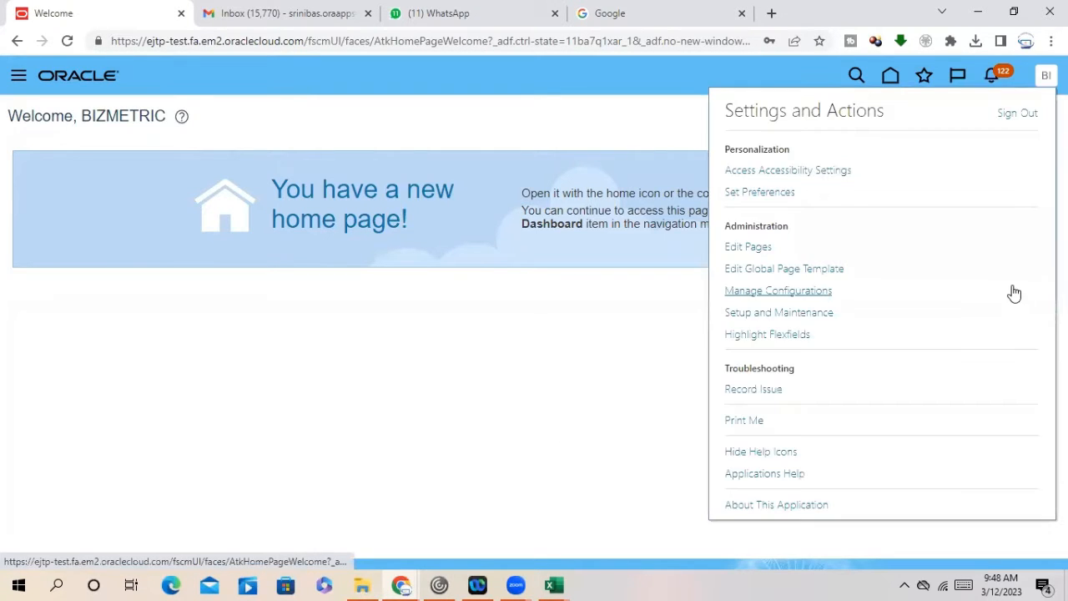
pyautogui.click(769, 313)
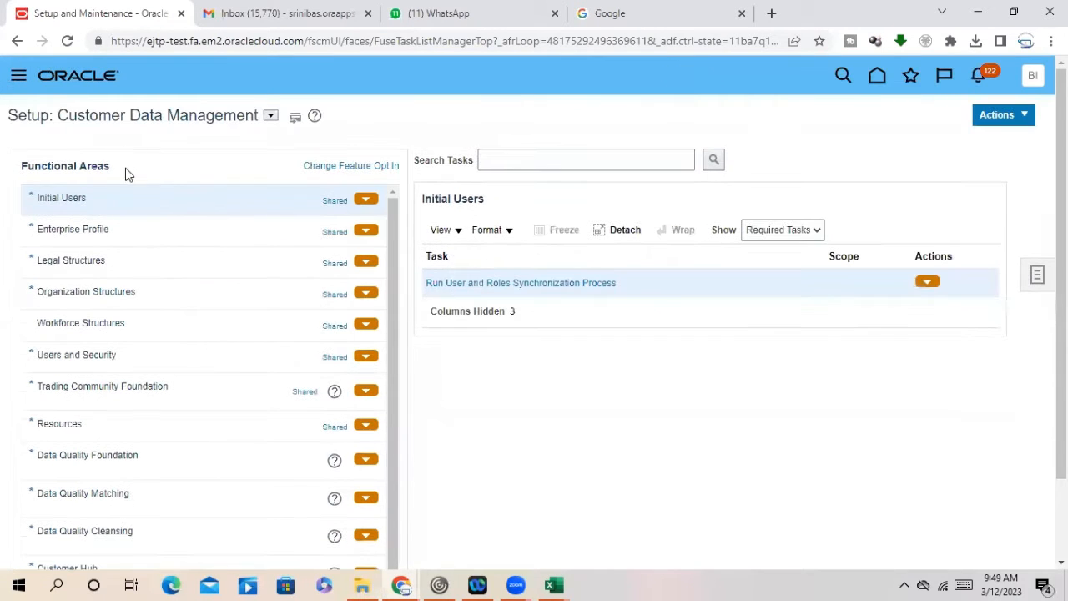
pyautogui.click(271, 116)
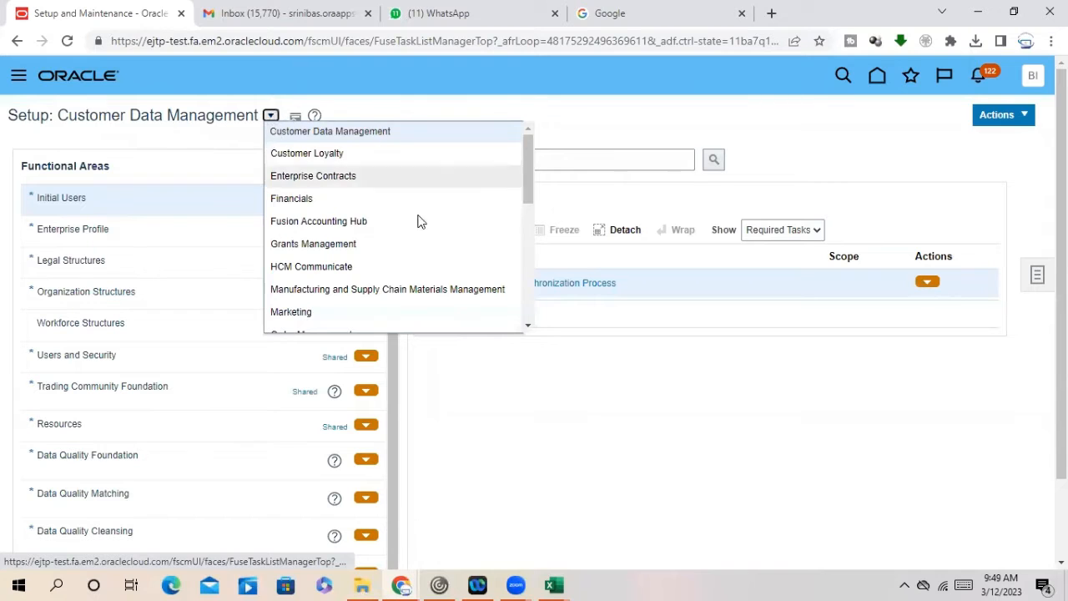
pyautogui.click(298, 198)
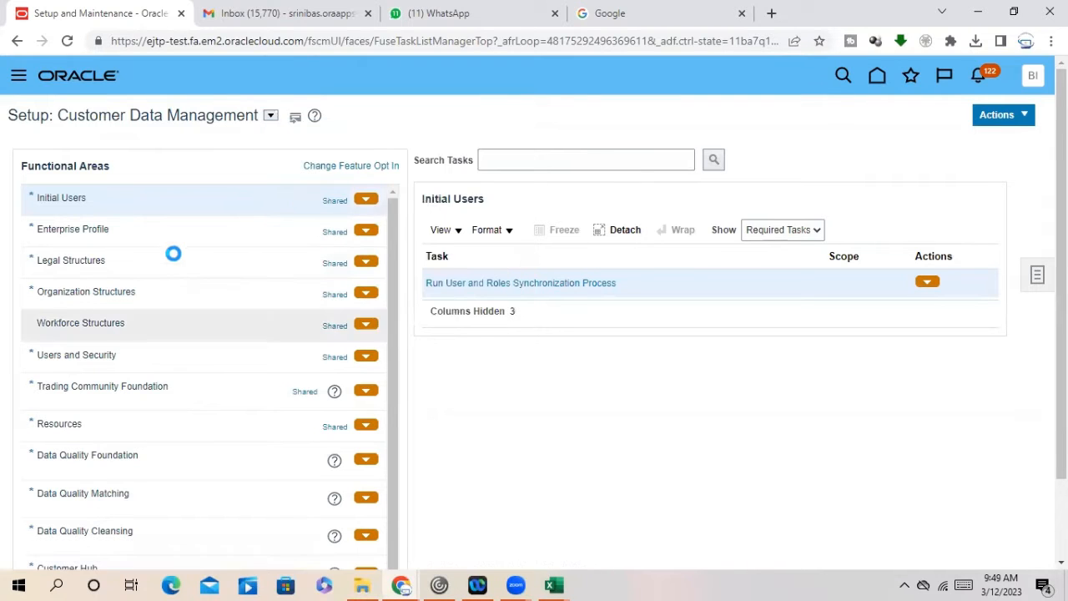
# Step: Open the Manage Bank Statement Transaction Codes task of the Cash Management functional area
pyautogui.scroll(-2, 183, 254)
pyautogui.scroll(-2, 181, 256)
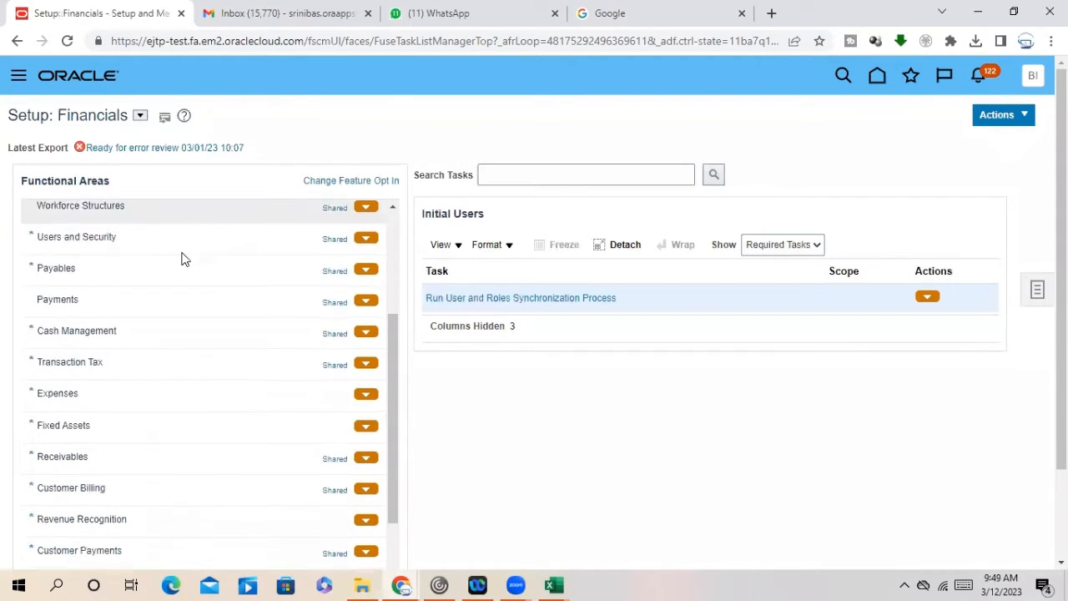
pyautogui.click(113, 321)
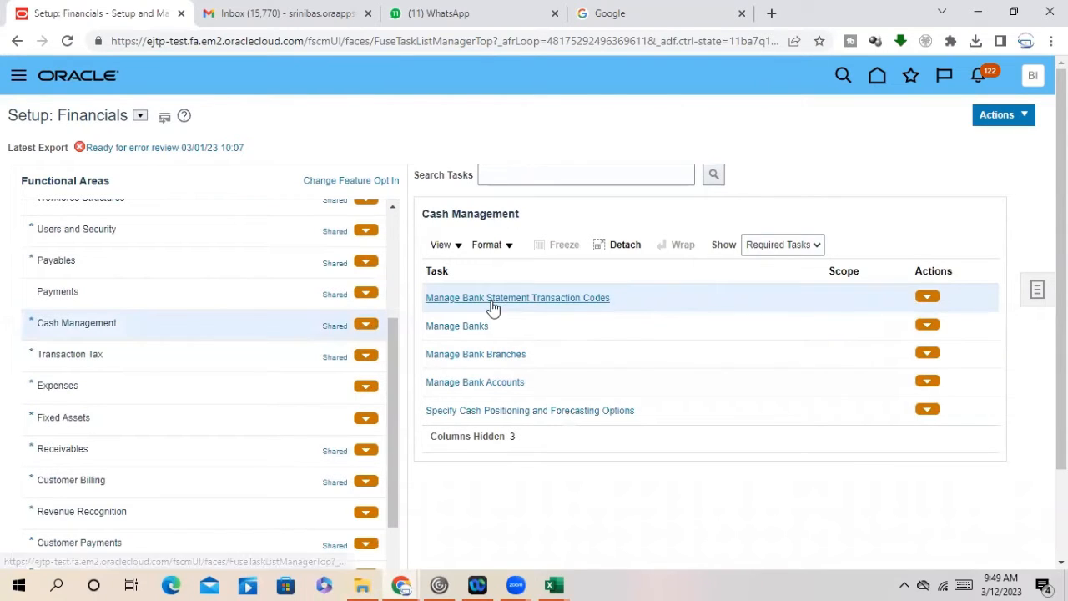
pyautogui.click(589, 302)
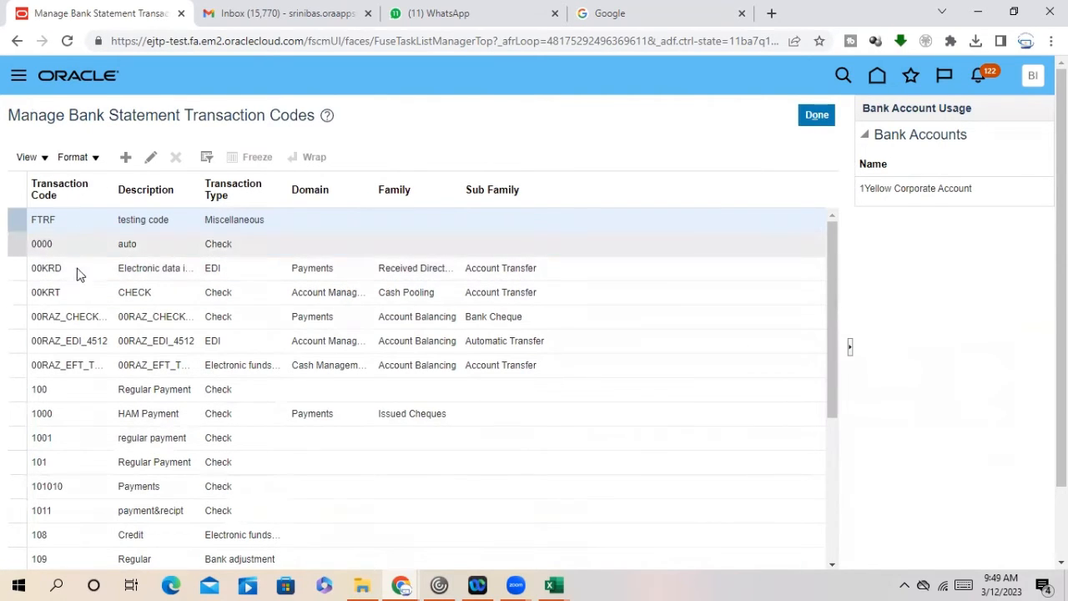
# Step: Widen the Description column in the bank statement transaction codes table
pyautogui.scroll(-3, 136, 309)
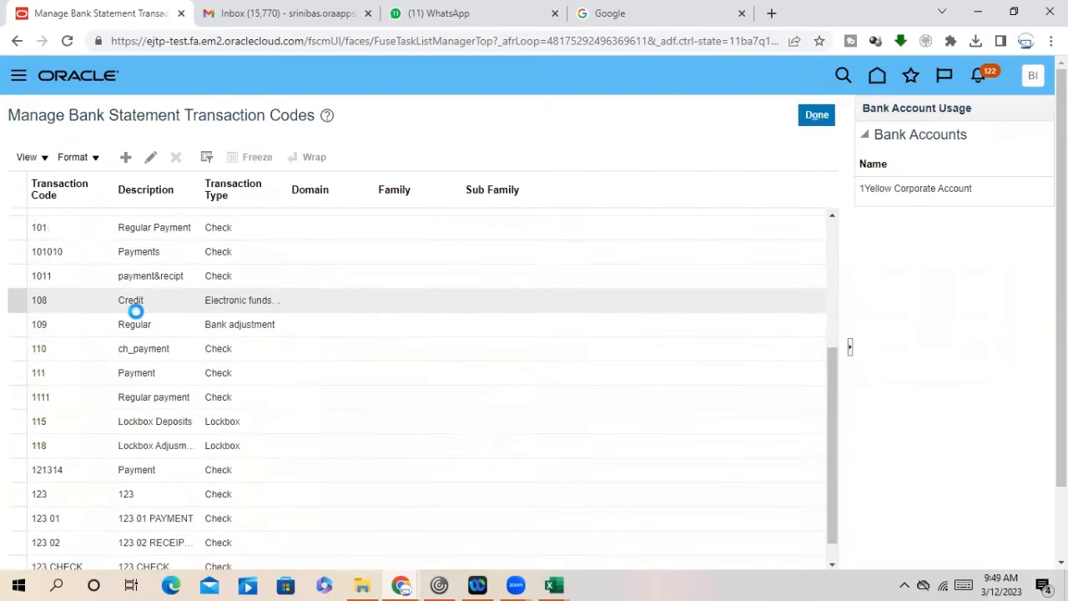
pyautogui.scroll(3, 136, 308)
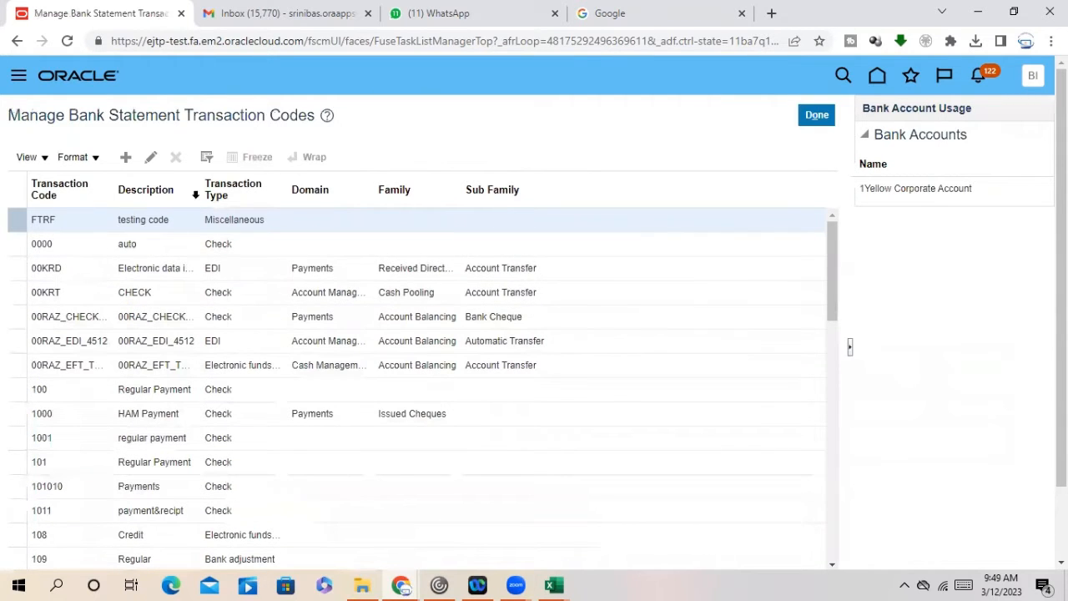
pyautogui.moveTo(201, 180); pyautogui.dragTo(329, 205)
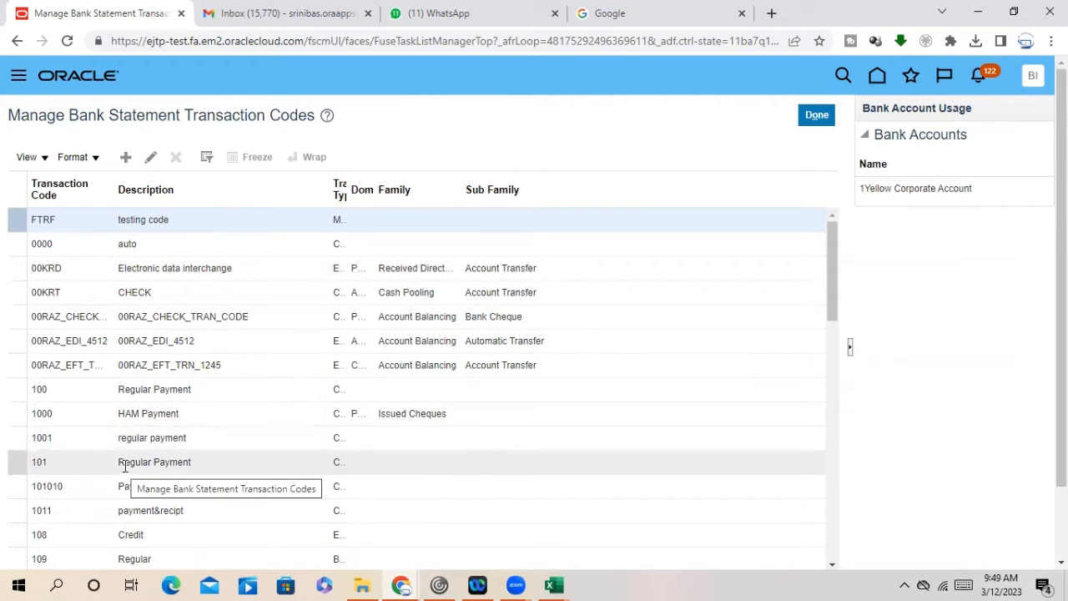
# Step: Look through the bank statement transaction codes and their descriptions, and select code 475, Check Paid
pyautogui.scroll(-1, 155, 465)
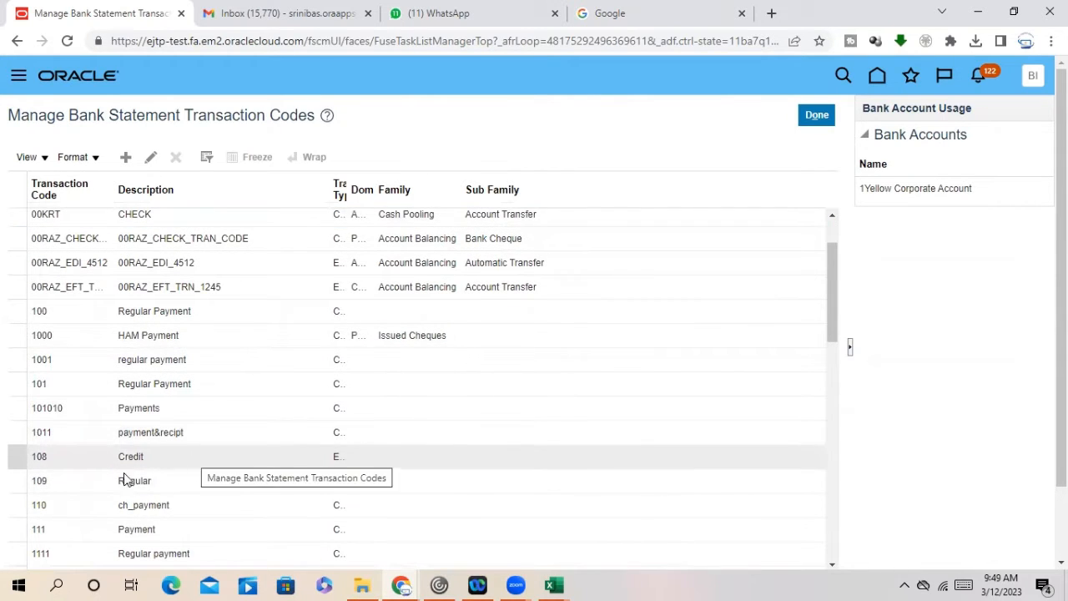
pyautogui.scroll(-3, 136, 494)
pyautogui.scroll(-5, 160, 434)
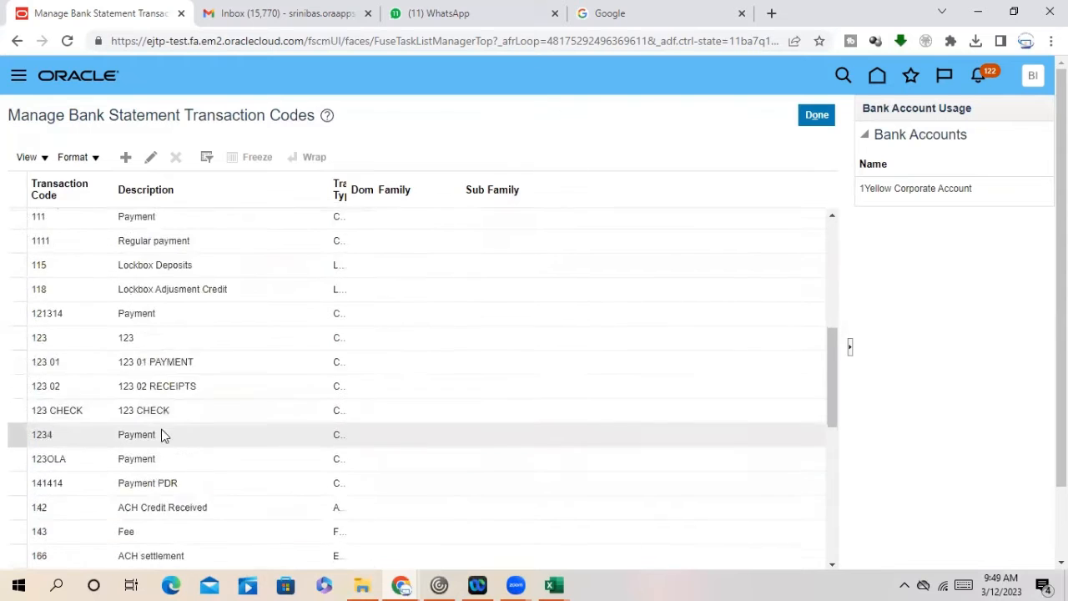
pyautogui.scroll(-8, 105, 391)
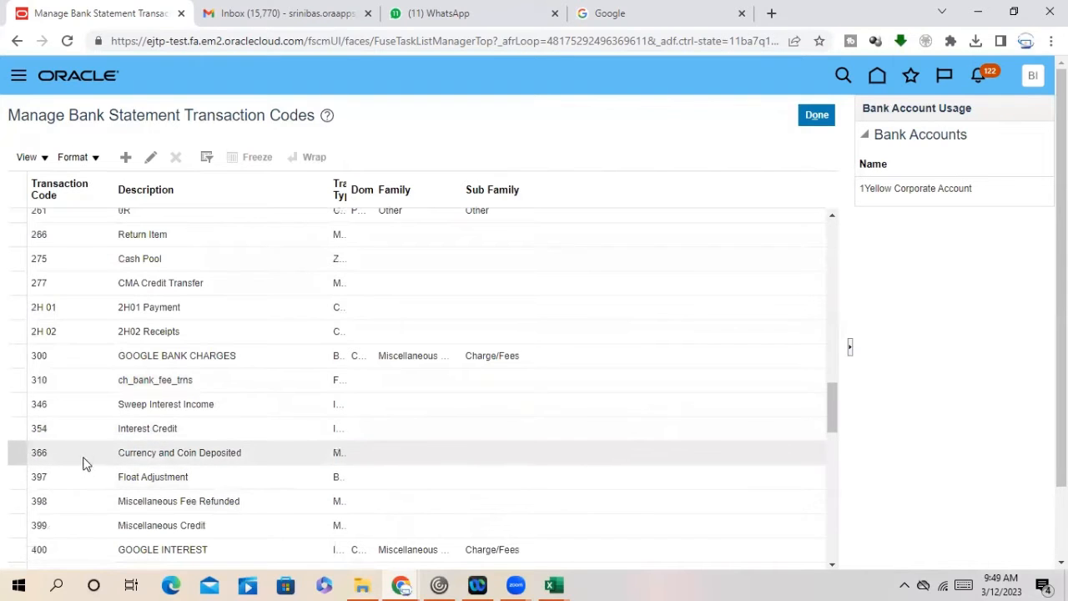
pyautogui.scroll(-3, 100, 444)
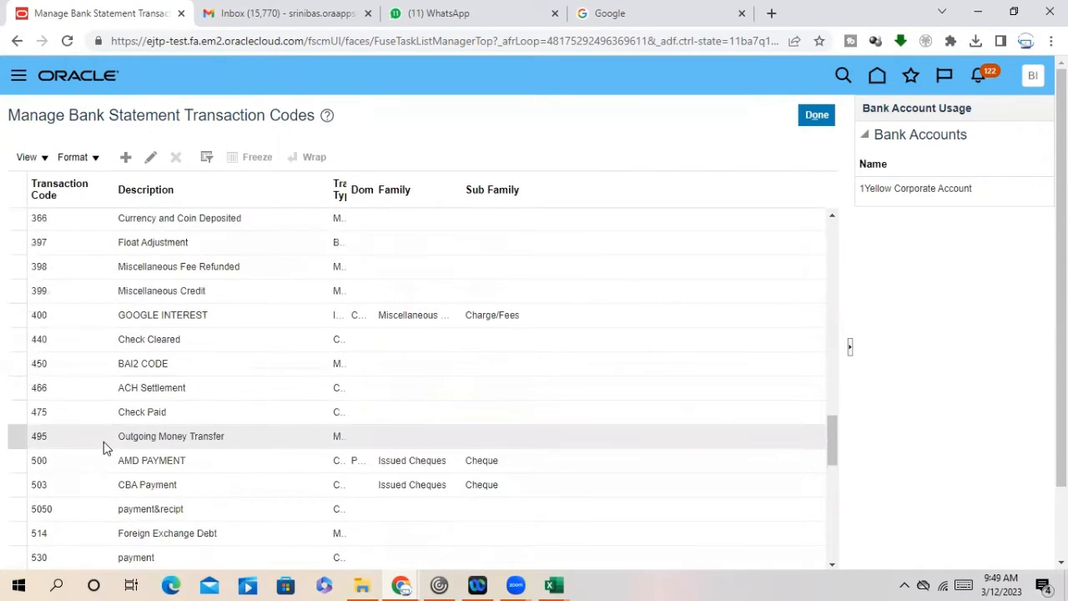
pyautogui.click(58, 412)
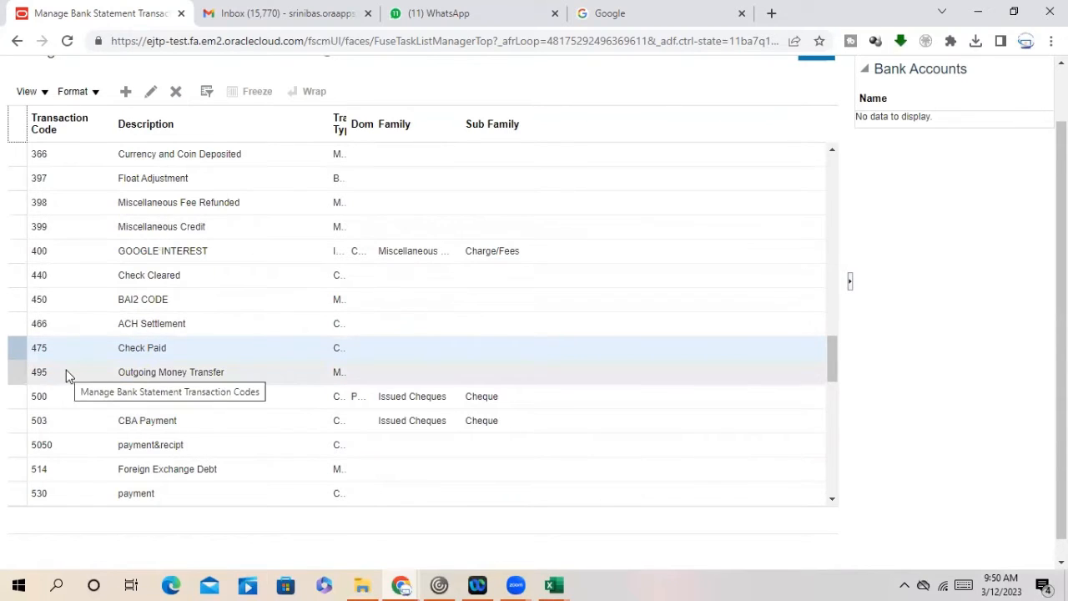
# Step: Switch back to the Cash Management workbook in Excel and display Sheet1
pyautogui.click(562, 584)
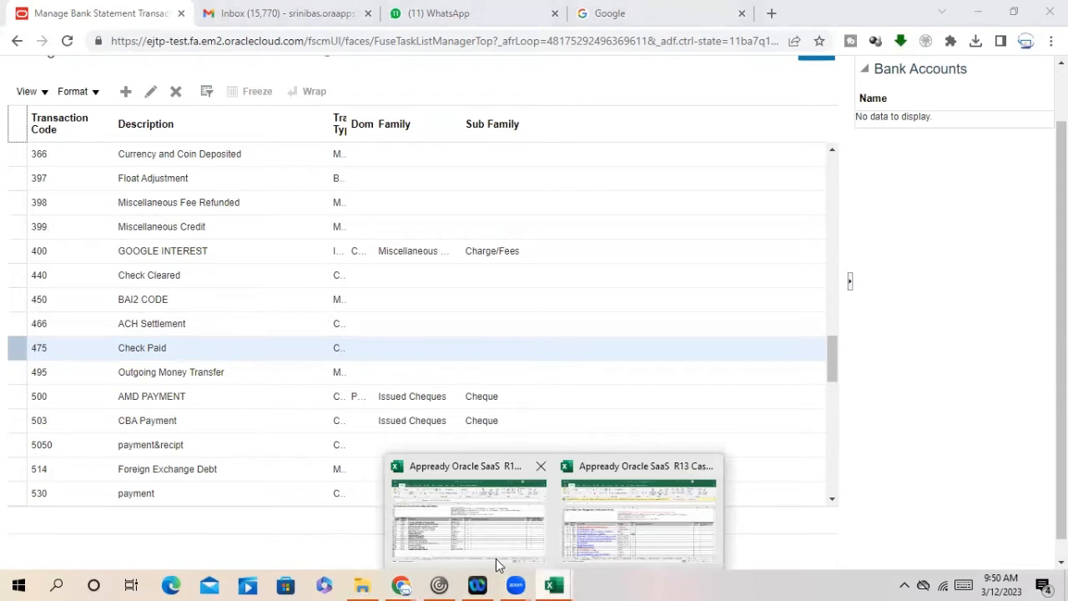
pyautogui.click(584, 535)
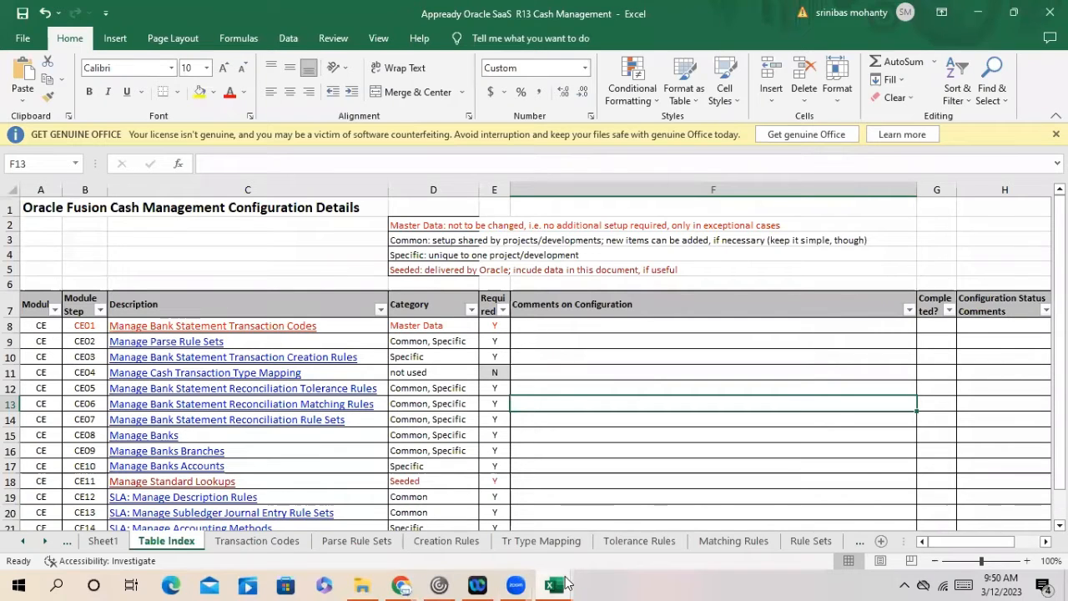
pyautogui.click(102, 541)
pyautogui.click(209, 300)
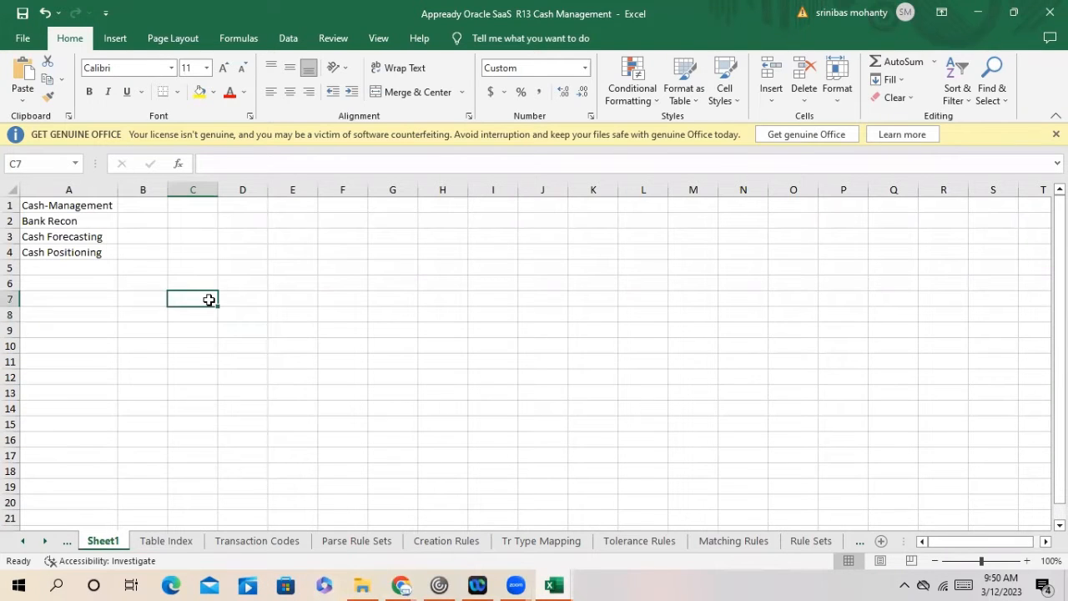
# Step: Enter the heading "Flow" in A7, and below it "AR-" in A8 with "Customer Payment" in B8
pyautogui.click(83, 298)
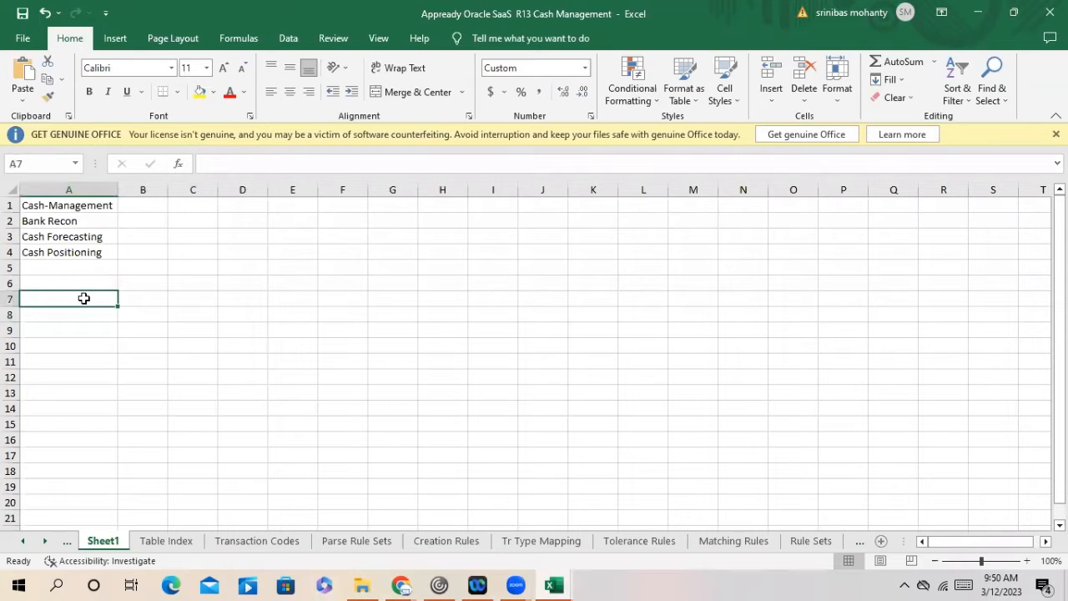
pyautogui.write('Flow')
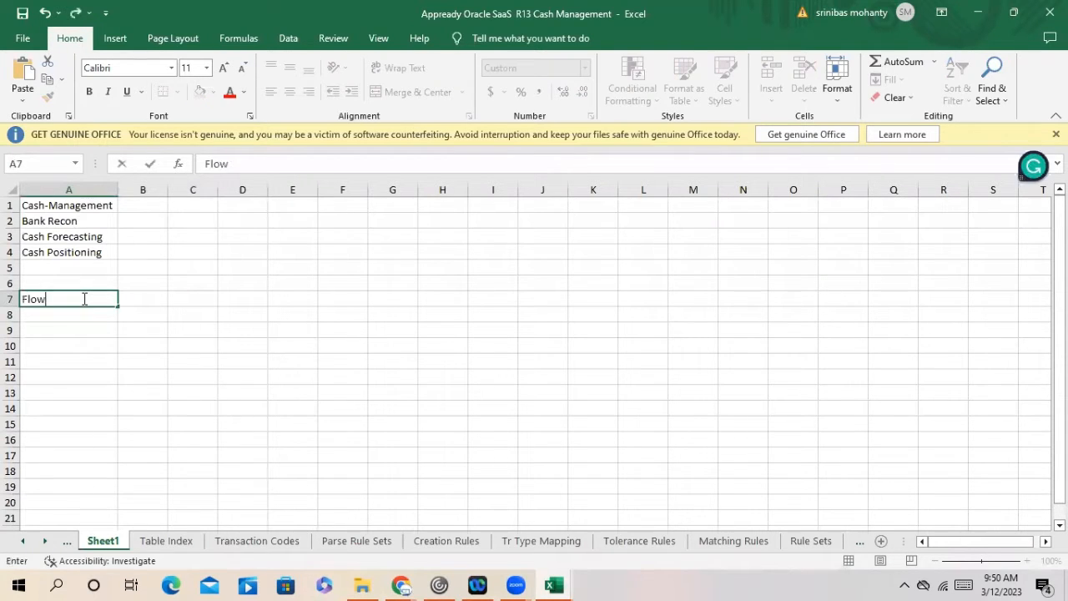
pyautogui.press('Return')
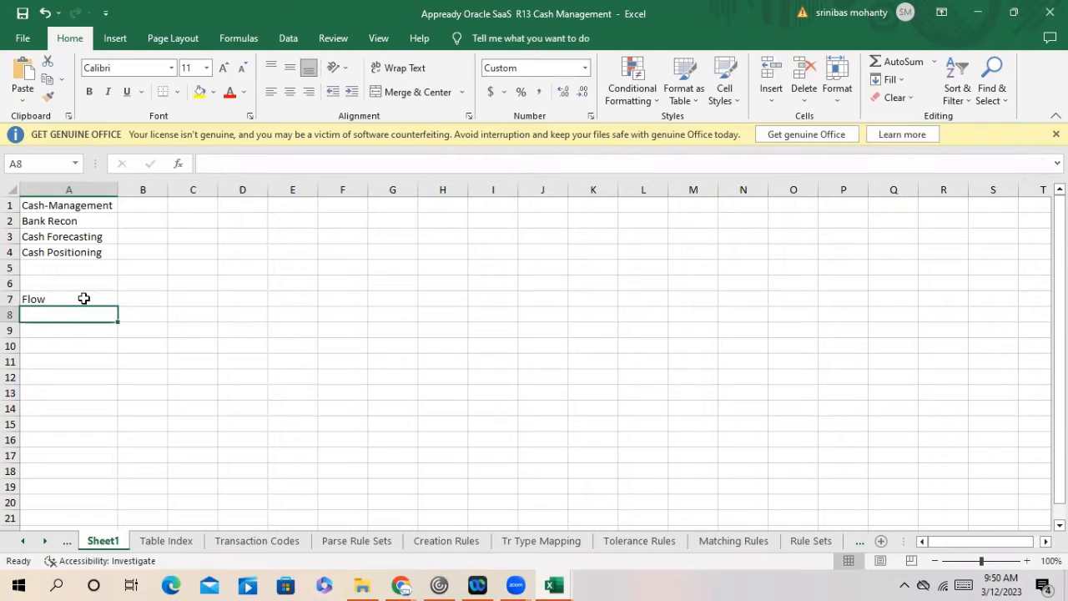
pyautogui.write('AR-')
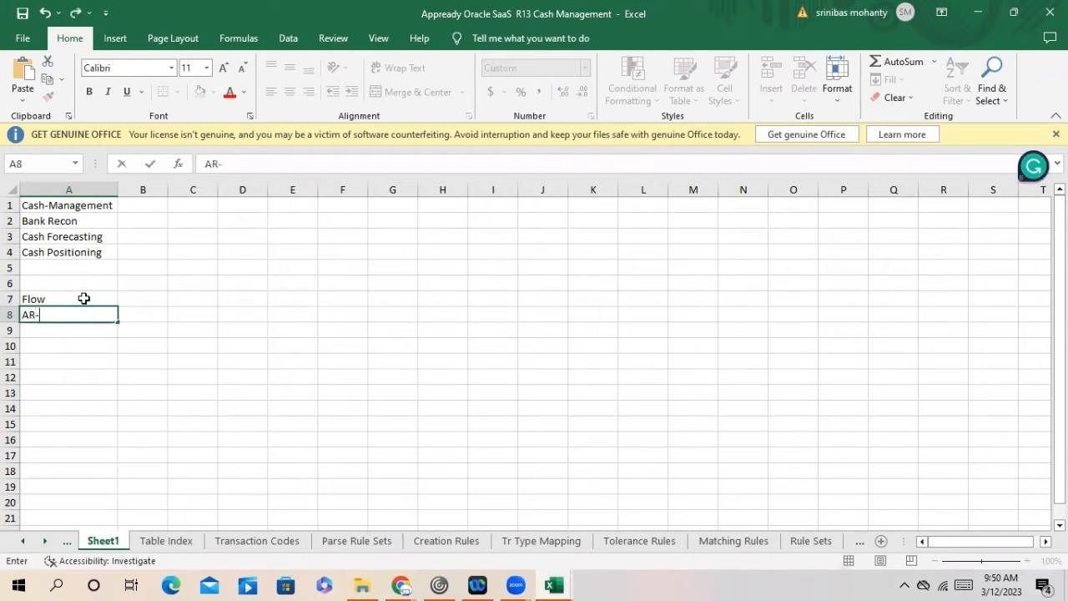
pyautogui.press('Tab')
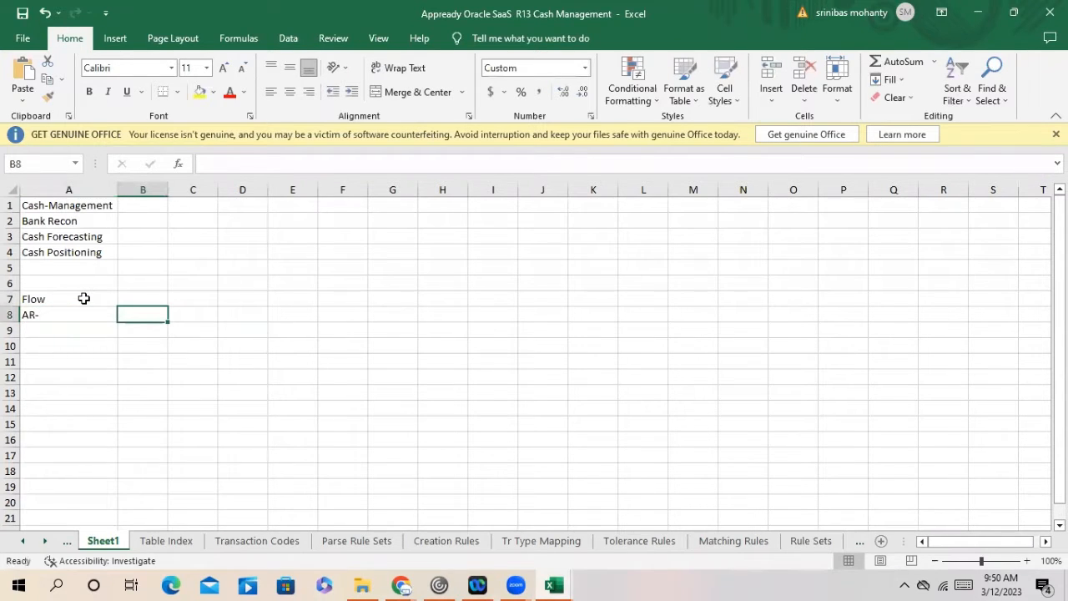
pyautogui.write('Cust')
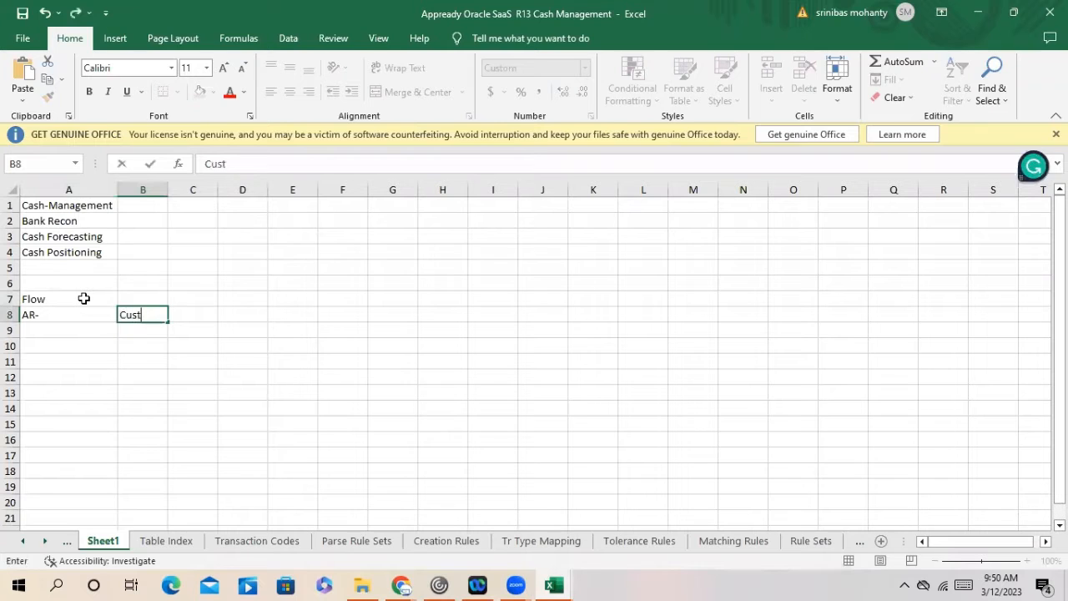
pyautogui.write('omer Pay')
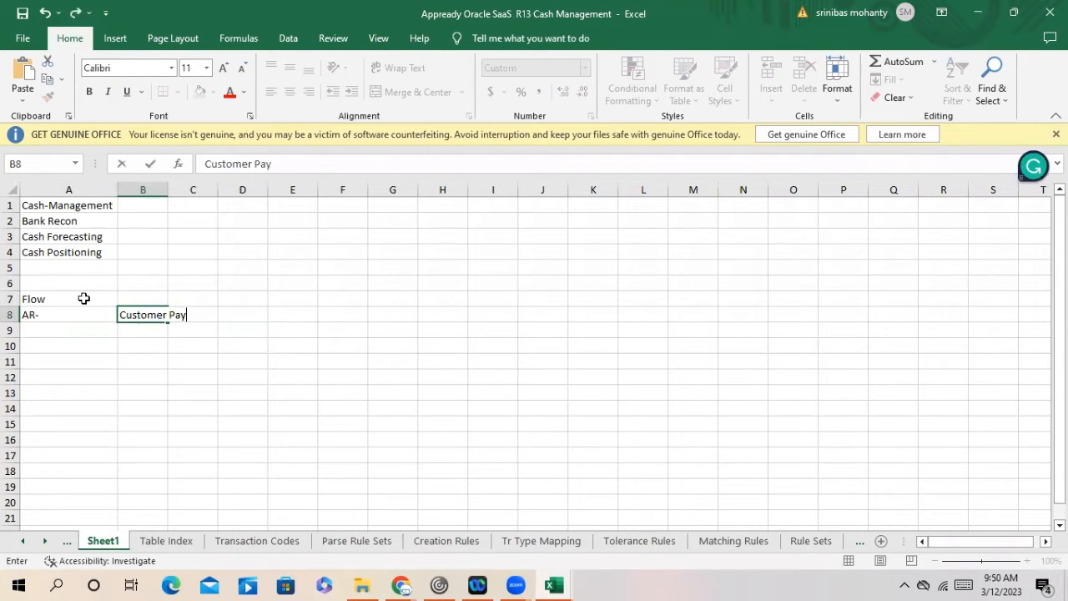
pyautogui.write('ment')
pyautogui.press('Return')
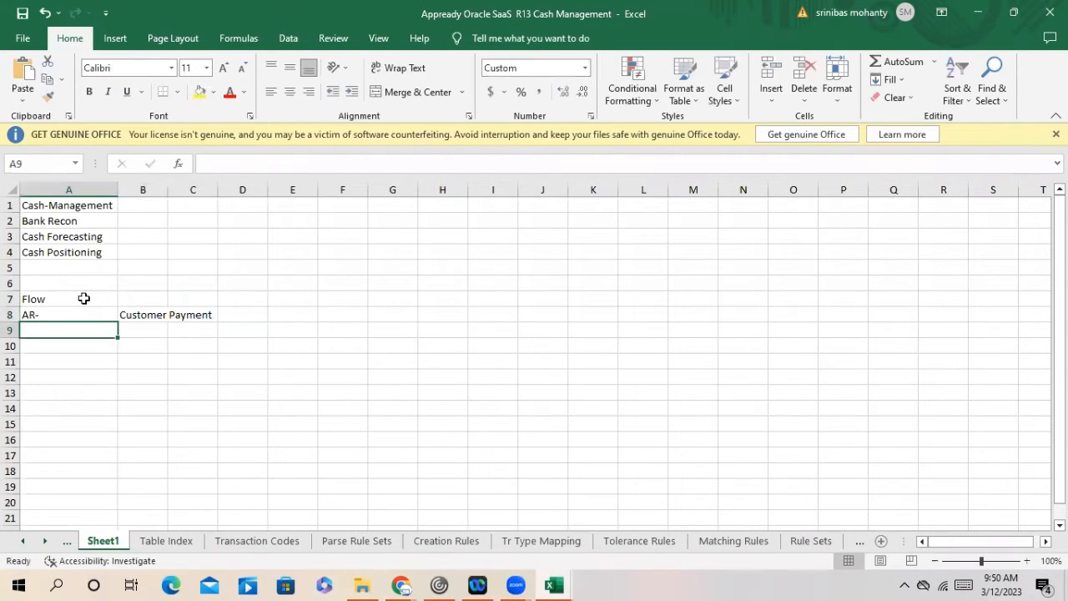
# Step: Add the payables row to the flow, with "AP" in A9 and "Supplier Payment" in B9
pyautogui.write('AP')
pyautogui.press('Tab')
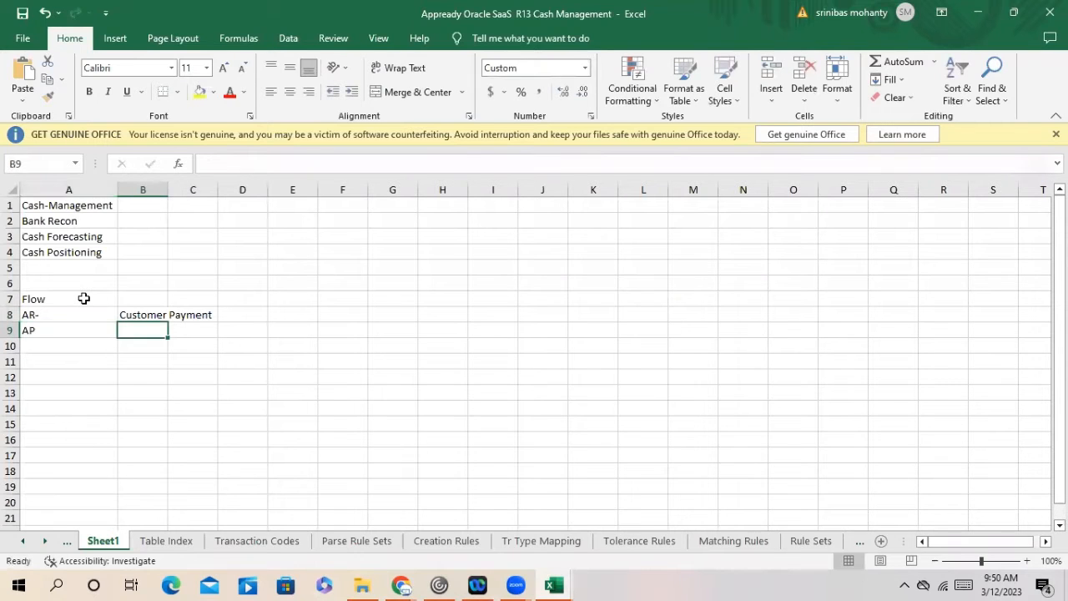
pyautogui.write('Supplier P')
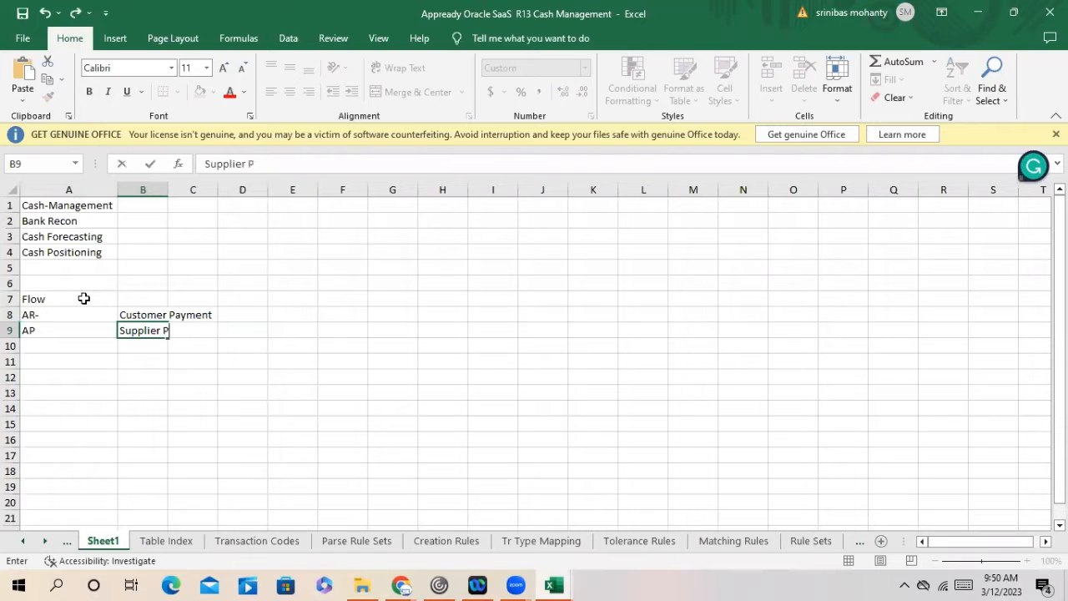
pyautogui.write('ayment')
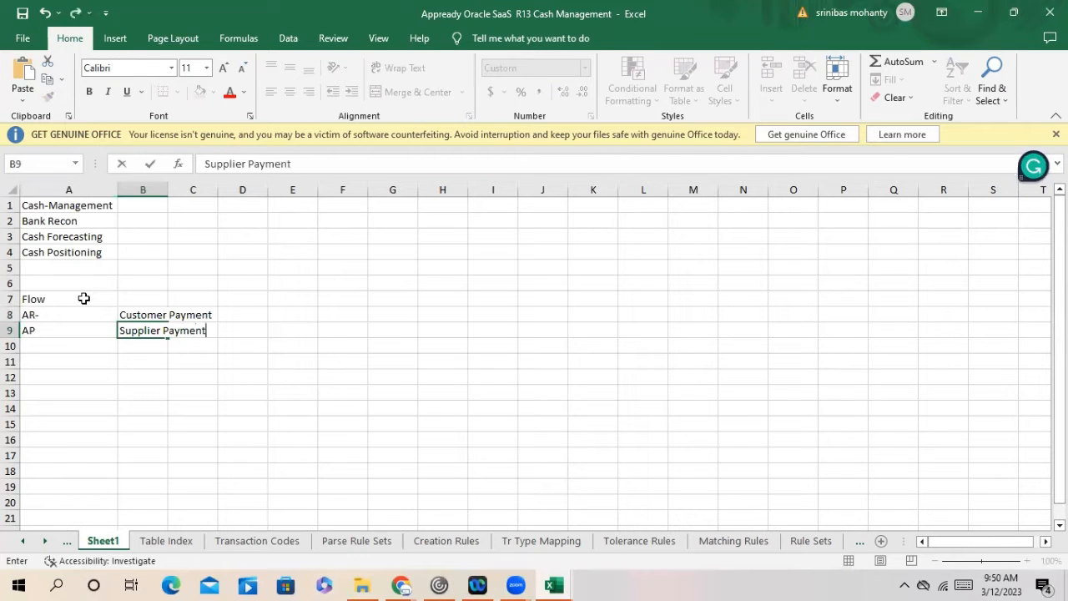
pyautogui.click(121, 444)
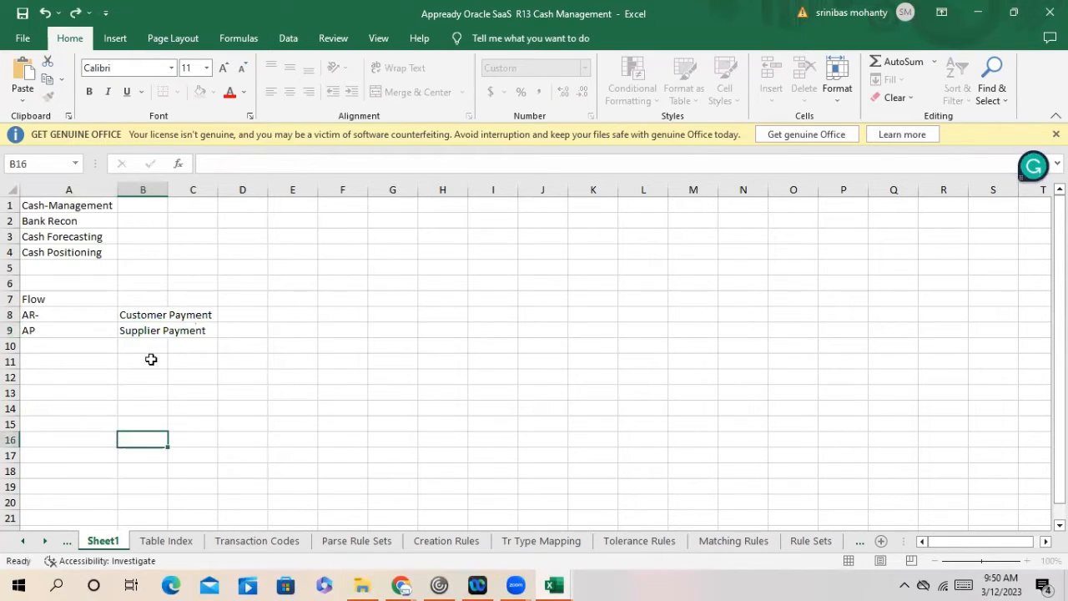
# Step: Autofit column B to the width of its payment entries
pyautogui.click(150, 331)
pyautogui.click(154, 316)
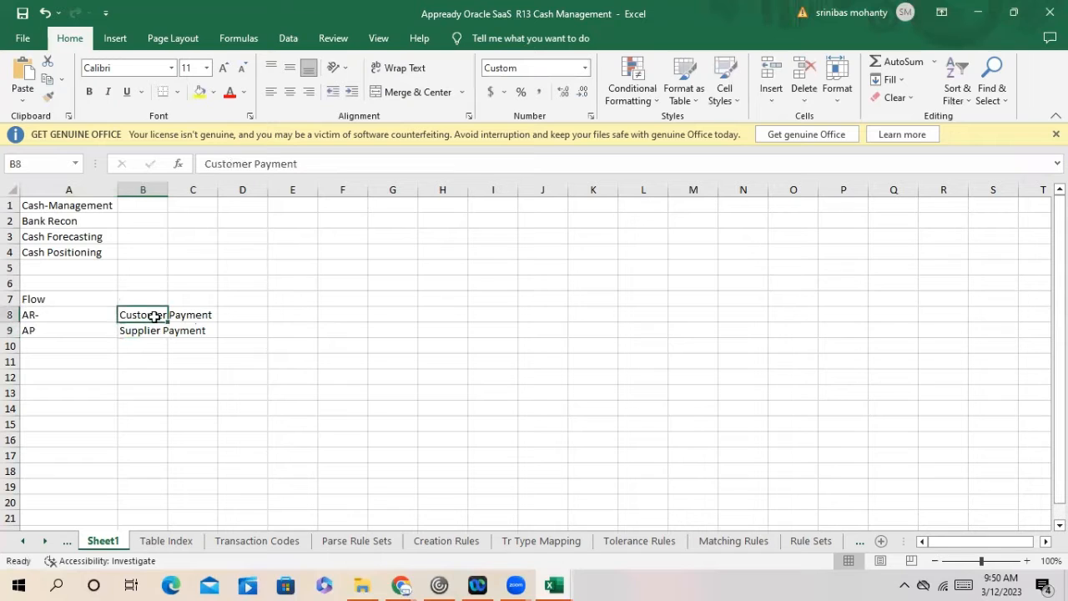
pyautogui.doubleClick(168, 189)
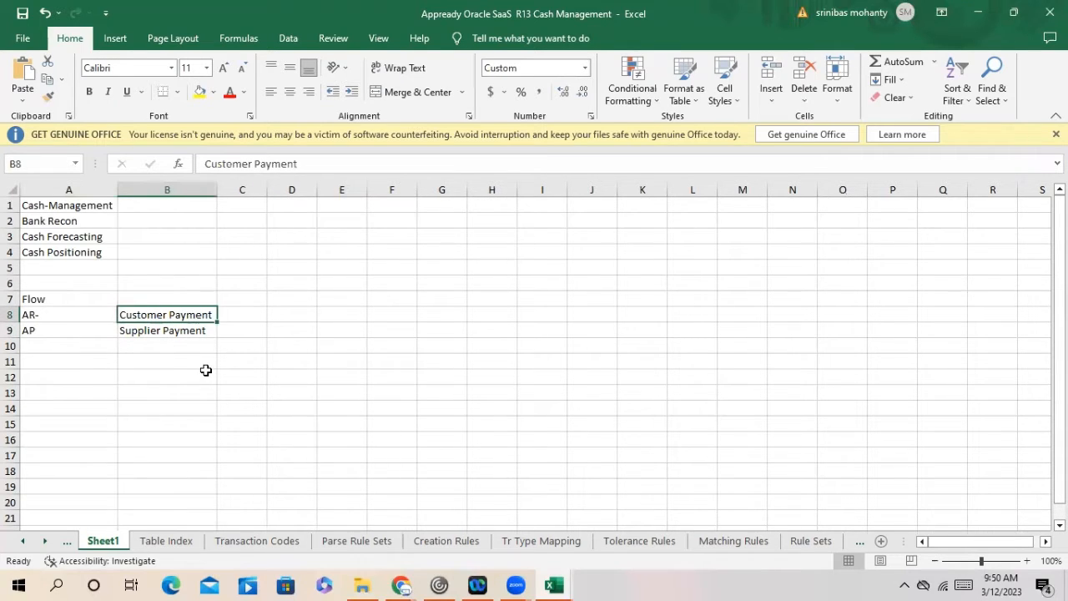
pyautogui.click(64, 315)
pyautogui.click(61, 330)
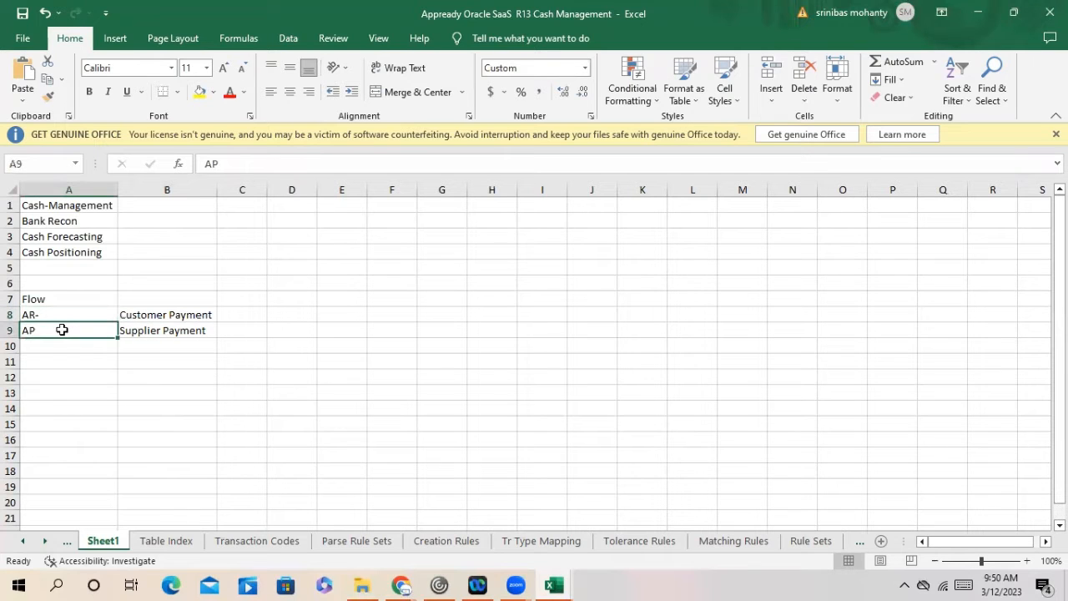
pyautogui.click(138, 315)
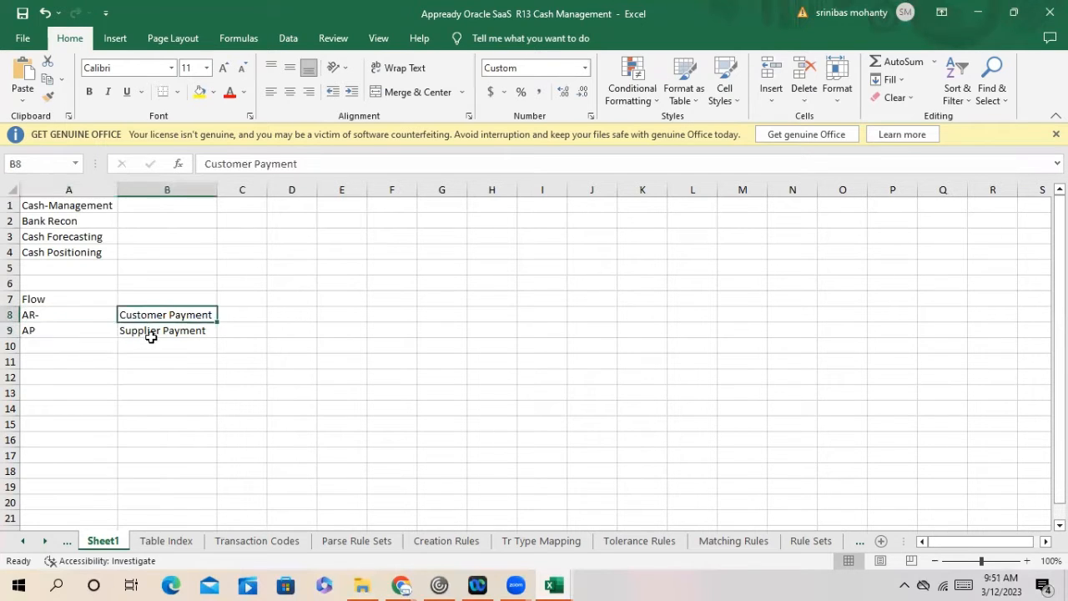
pyautogui.click(151, 334)
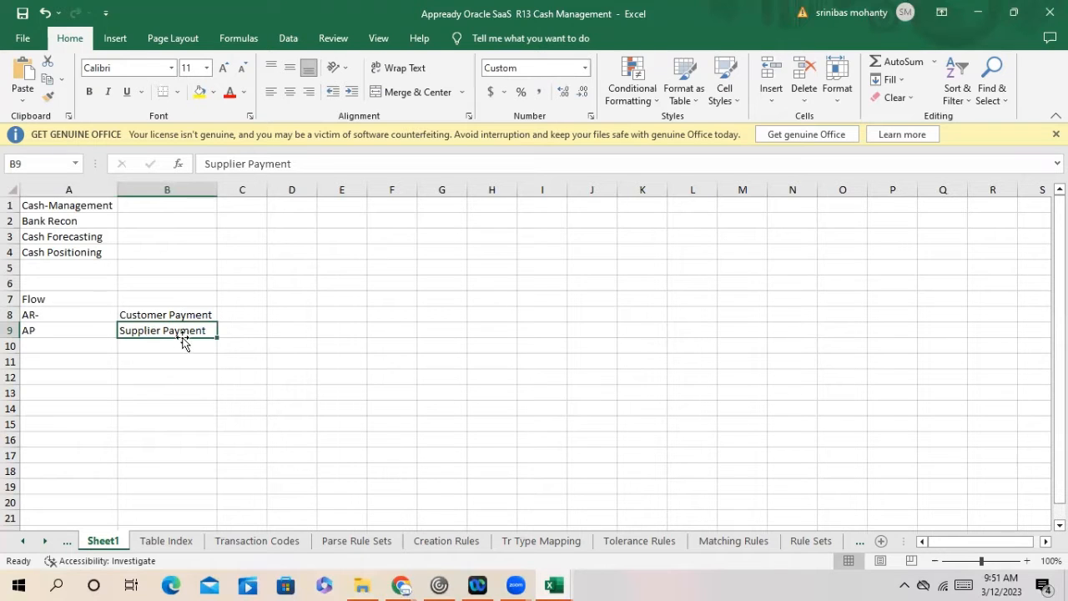
pyautogui.click(287, 315)
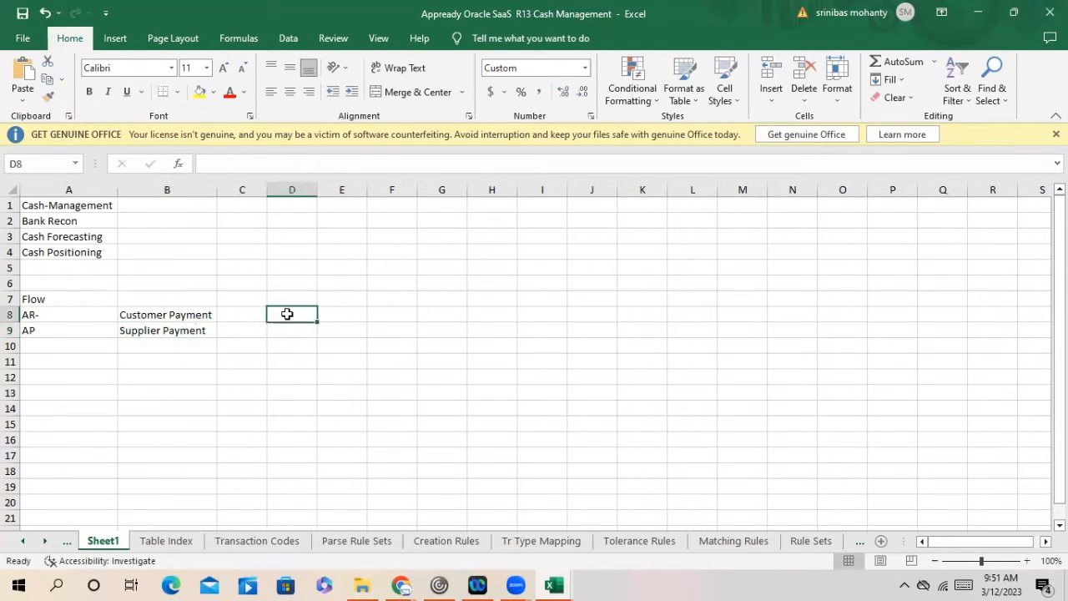
# Step: Enter "Bank Statement" in cell B11, leaving a blank row below the payment entries
pyautogui.click(160, 364)
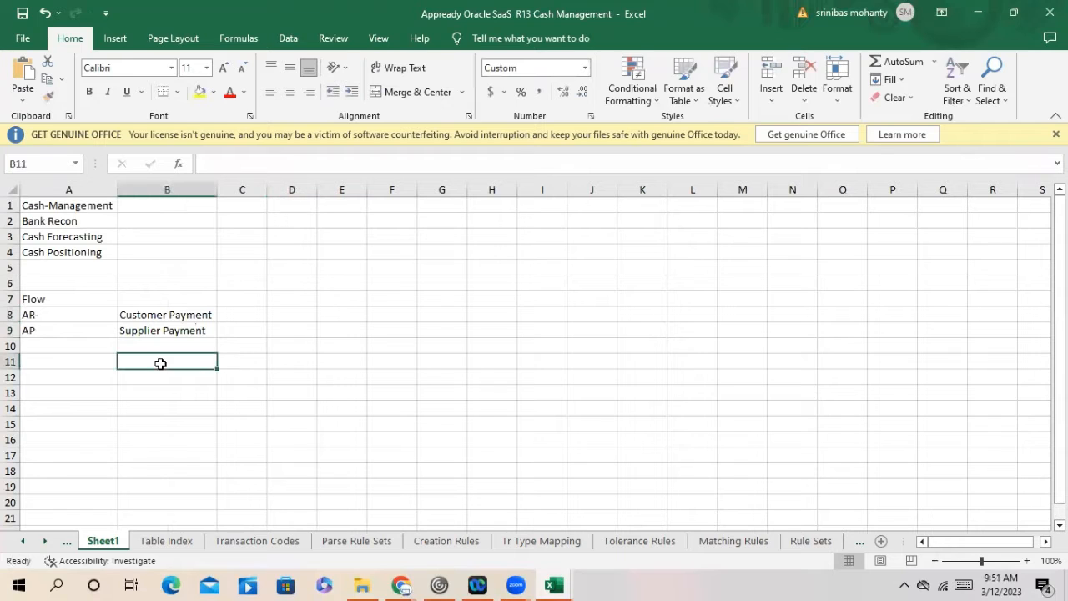
pyautogui.write('Bank ')
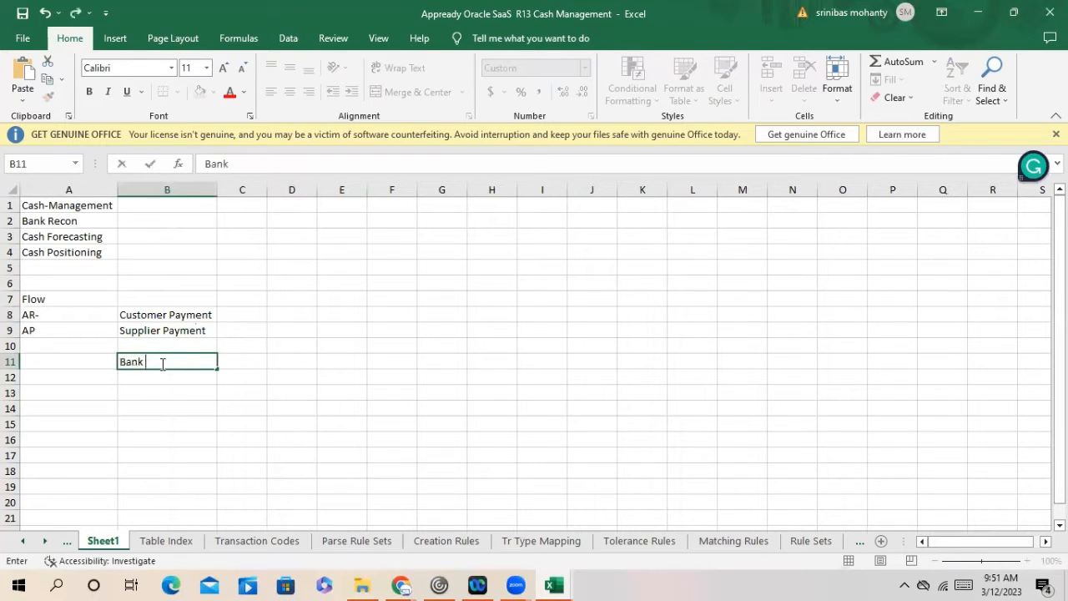
pyautogui.write('Statement')
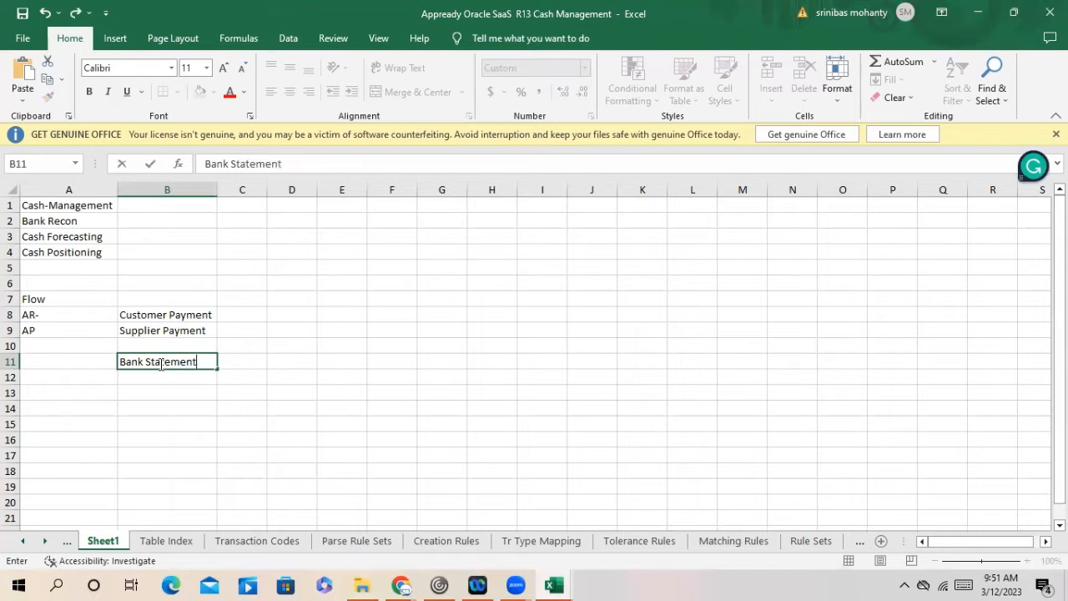
pyautogui.click(286, 465)
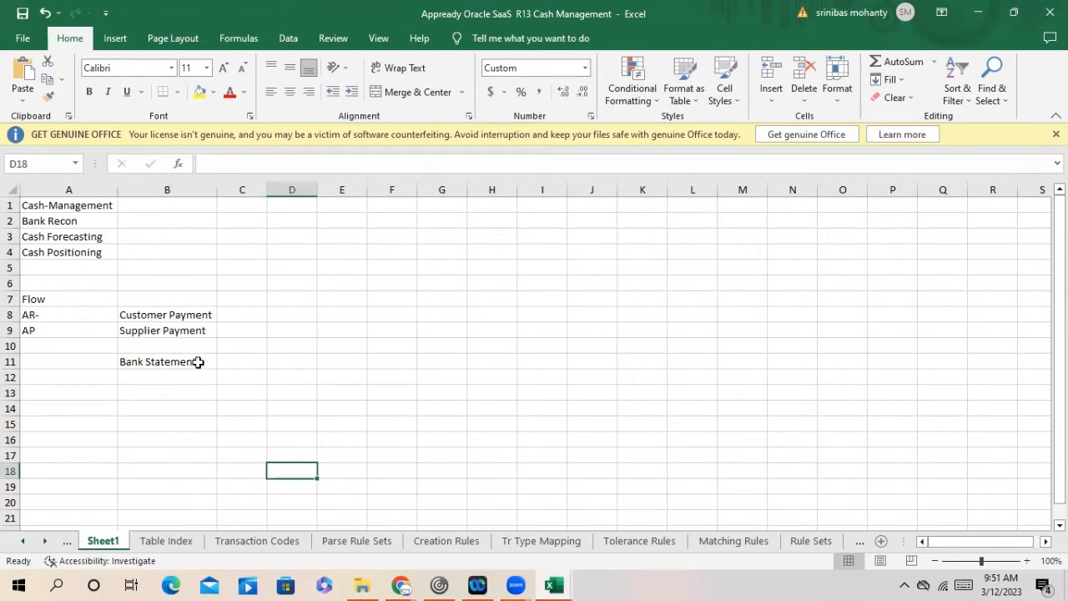
pyautogui.click(197, 362)
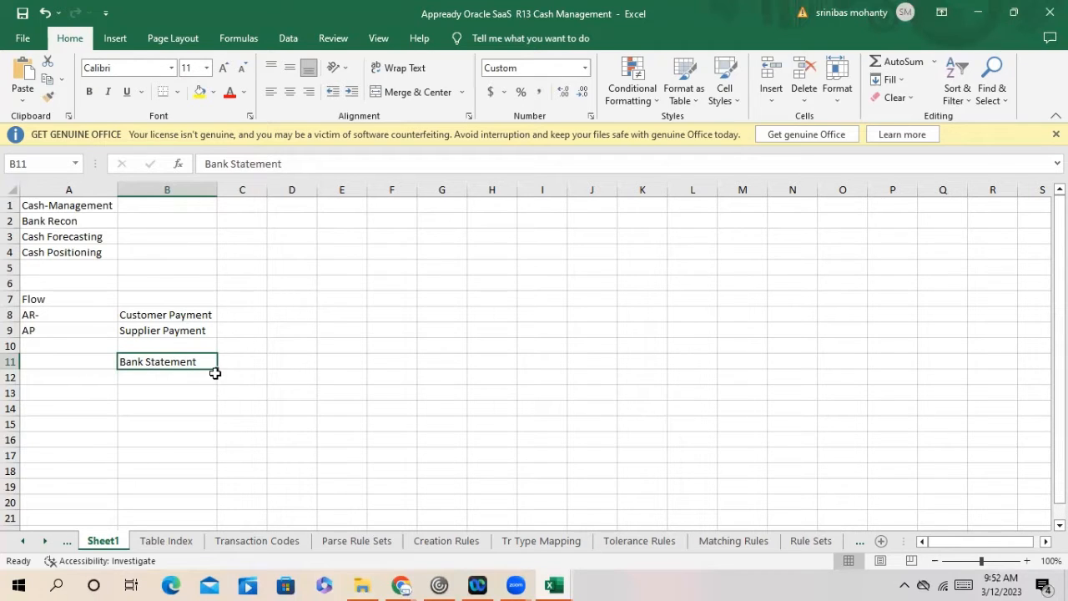
pyautogui.click(240, 368)
pyautogui.click(164, 376)
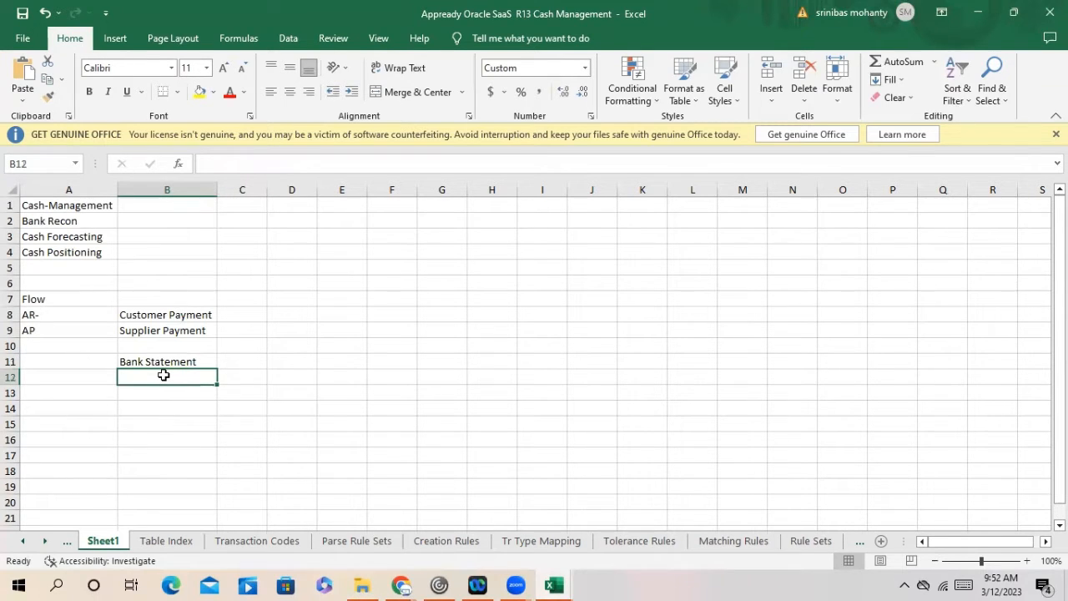
pyautogui.press('Return')
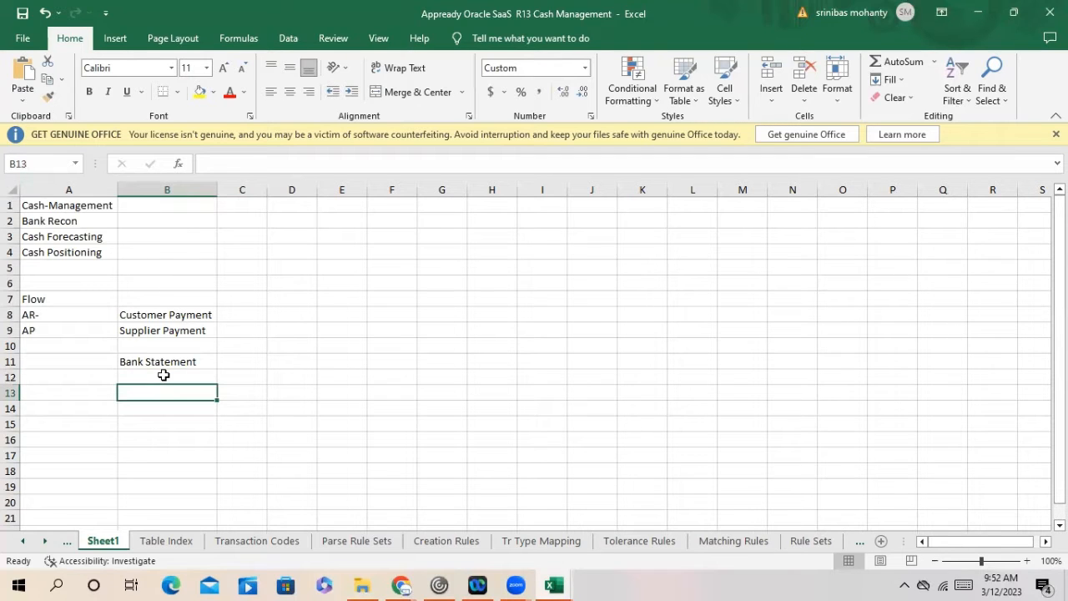
pyautogui.click(204, 314)
pyautogui.click(200, 332)
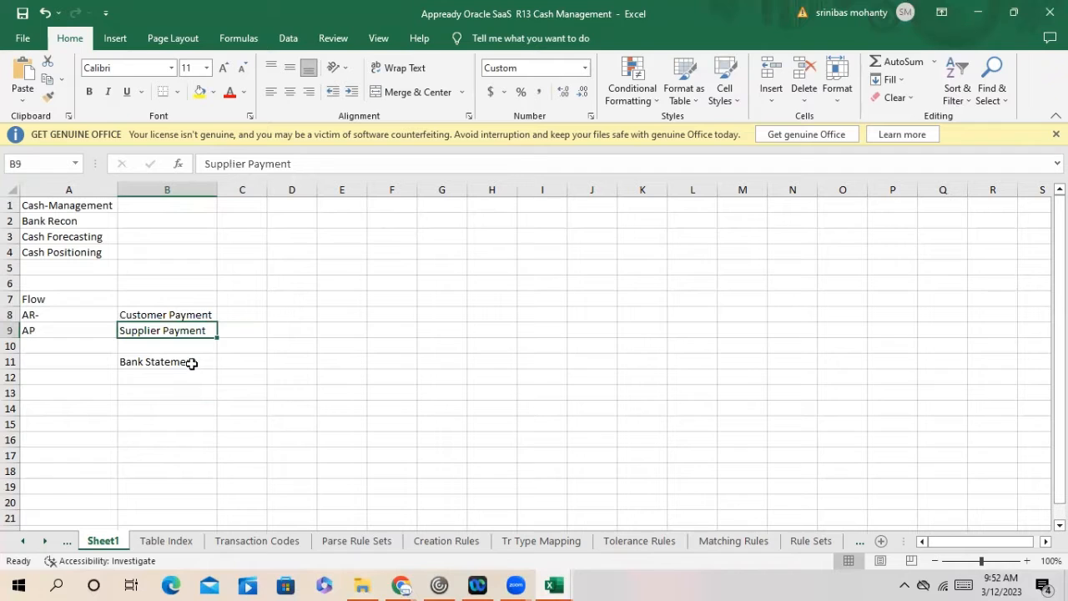
pyautogui.click(192, 363)
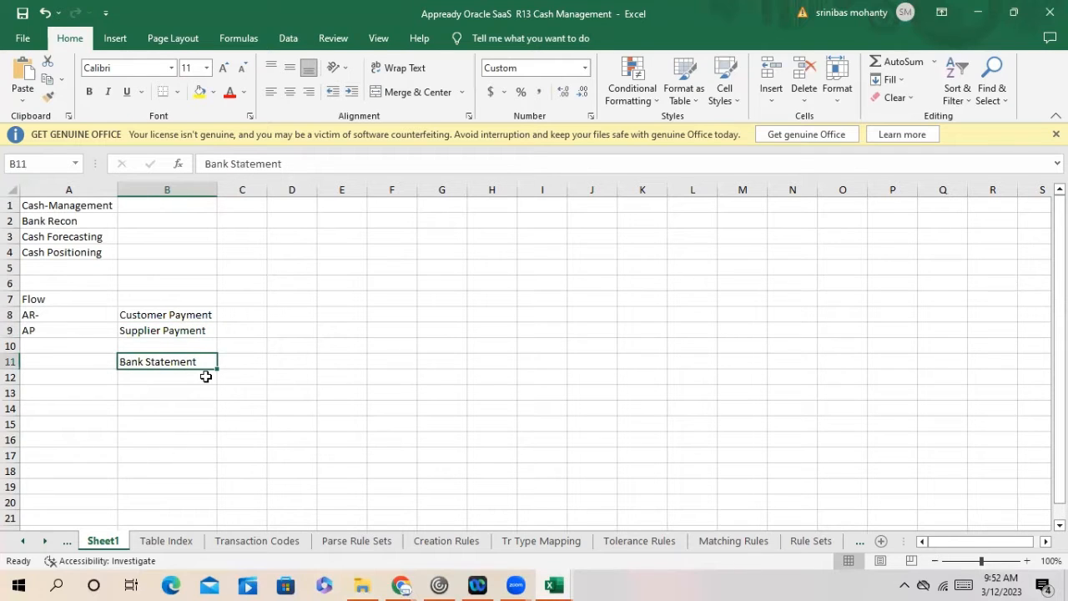
# Step: Enter "Auto reconciliation" in cell B12, directly below the Bank Statement entry
pyautogui.click(190, 376)
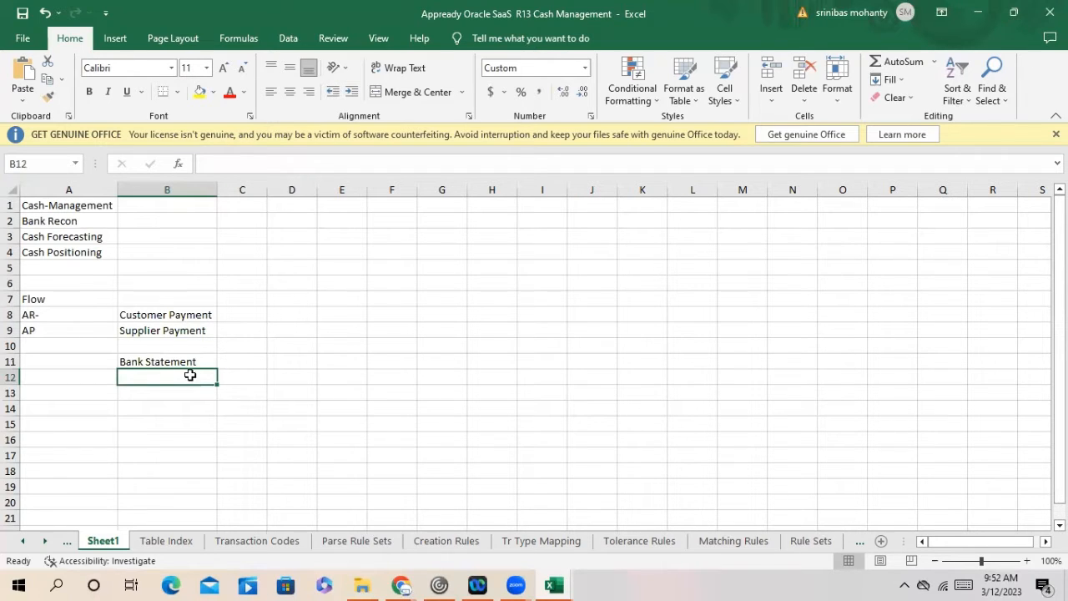
pyautogui.write('Auto ')
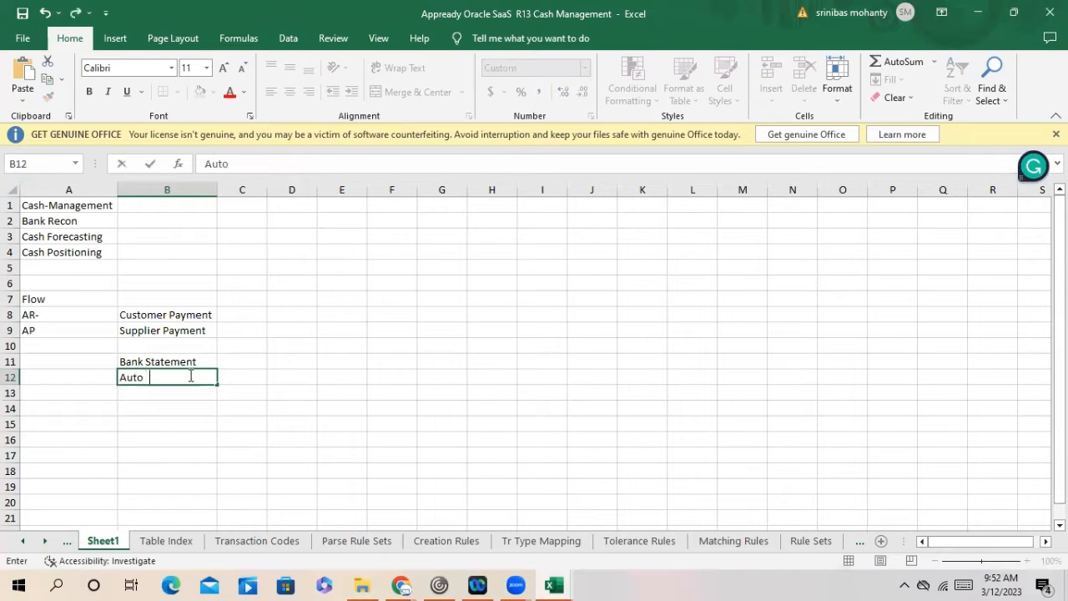
pyautogui.write('reconciliation')
pyautogui.press('Tab')
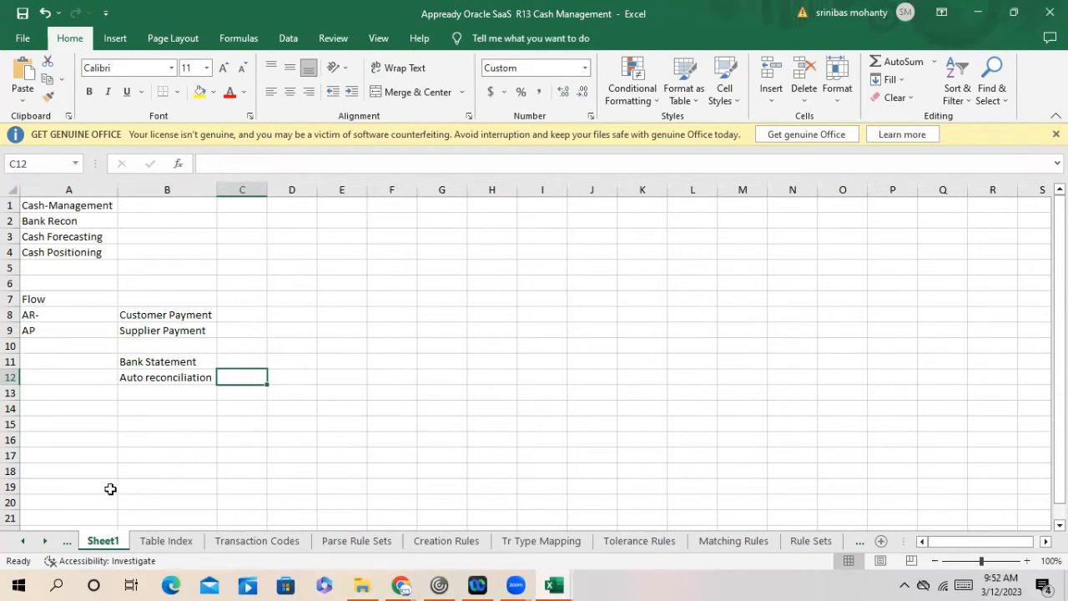
pyautogui.click(171, 454)
pyautogui.moveTo(172, 311); pyautogui.dragTo(167, 327)
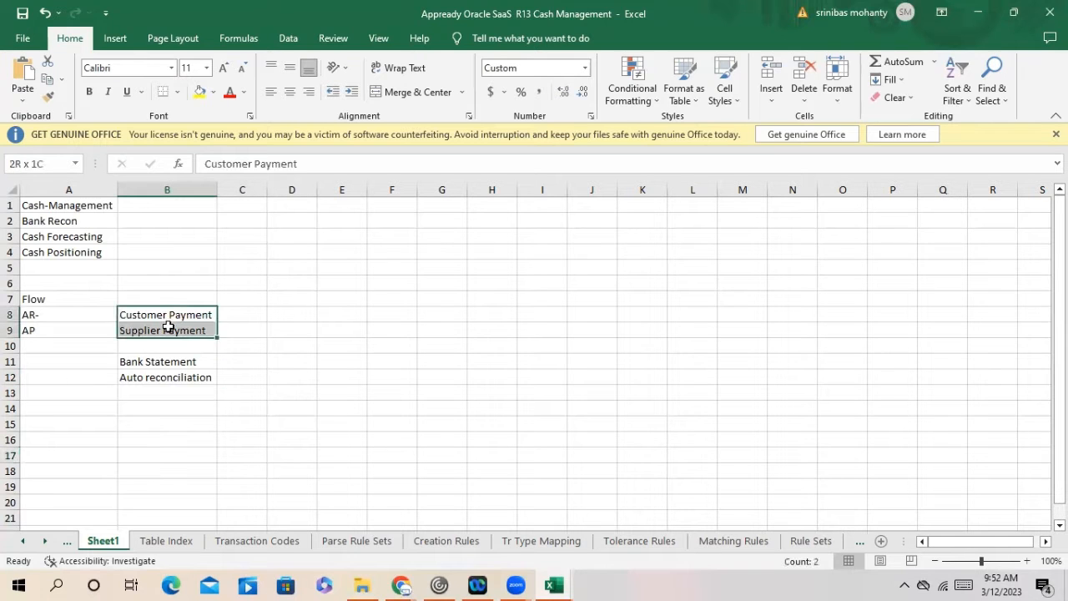
pyautogui.click(183, 318)
pyautogui.click(184, 335)
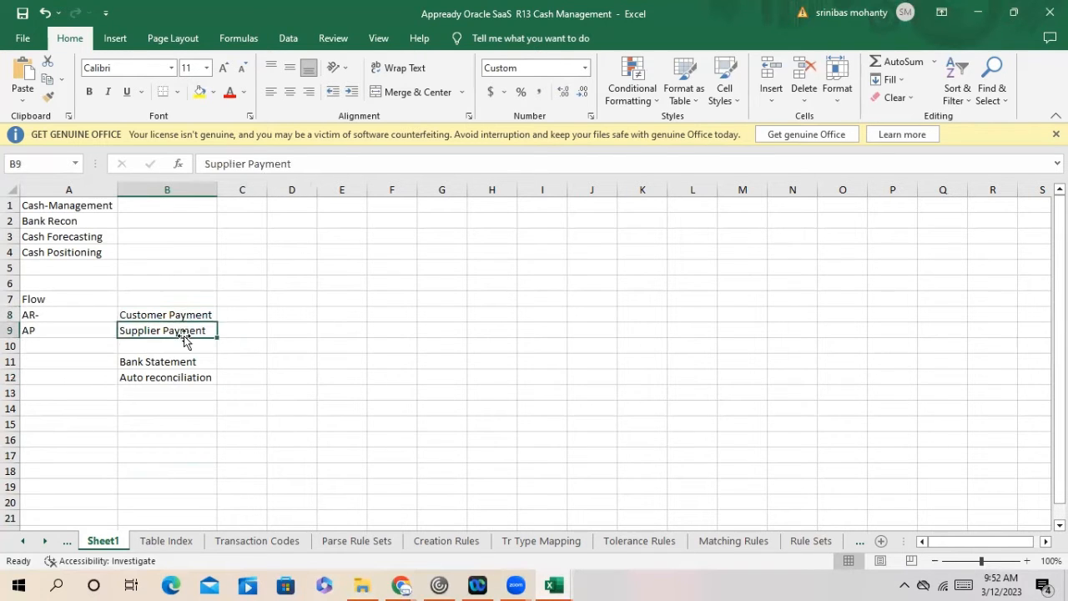
pyautogui.click(188, 315)
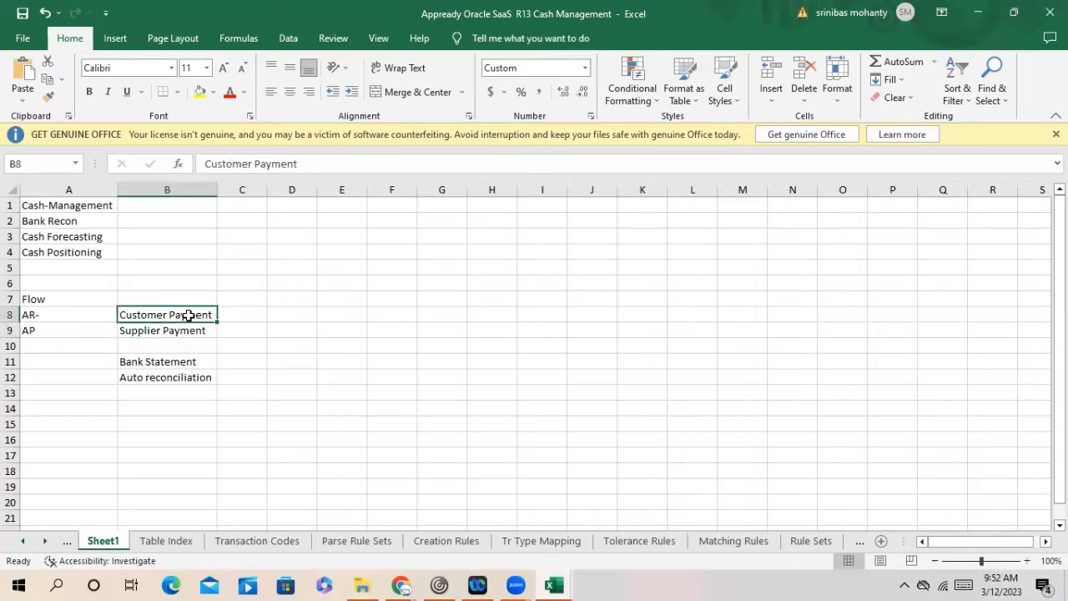
pyautogui.click(182, 332)
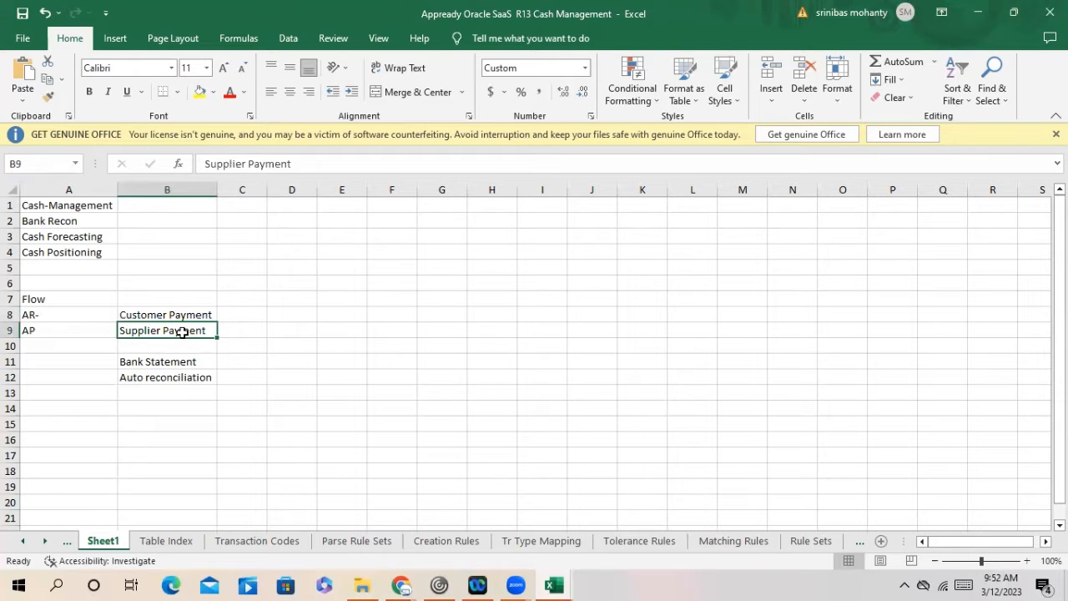
pyautogui.click(182, 361)
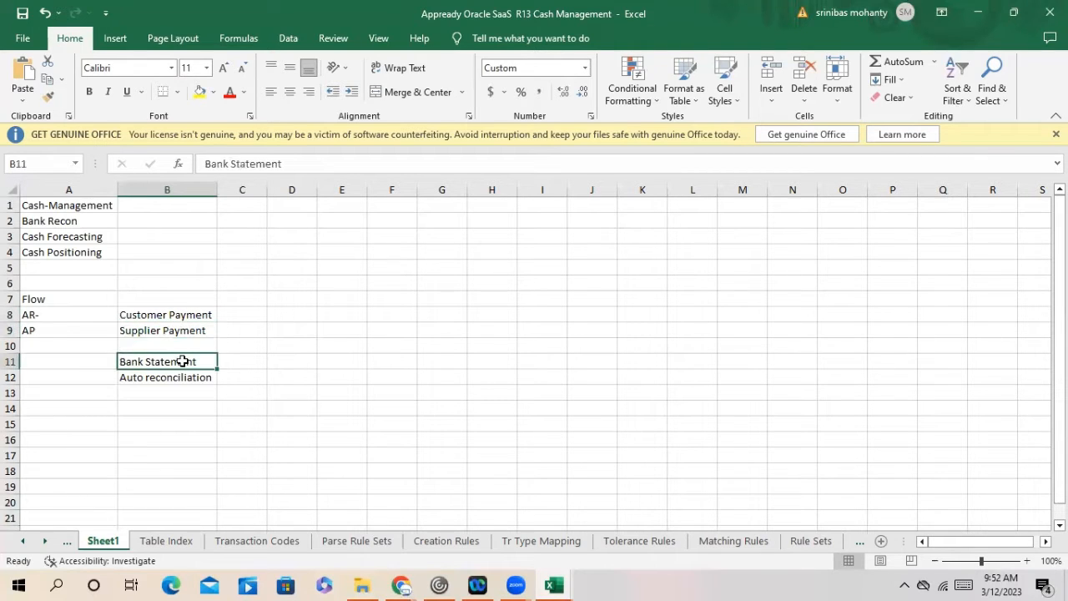
# Step: Try to enter the customer payment amount in cell C8, first as 1000 and again as -1000
pyautogui.click(250, 361)
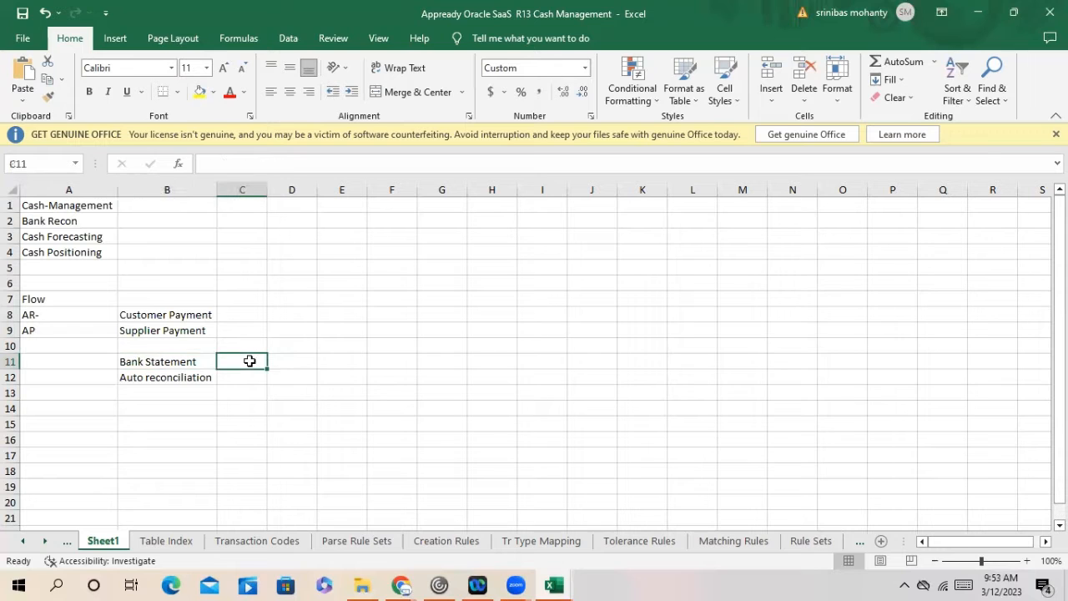
pyautogui.click(249, 315)
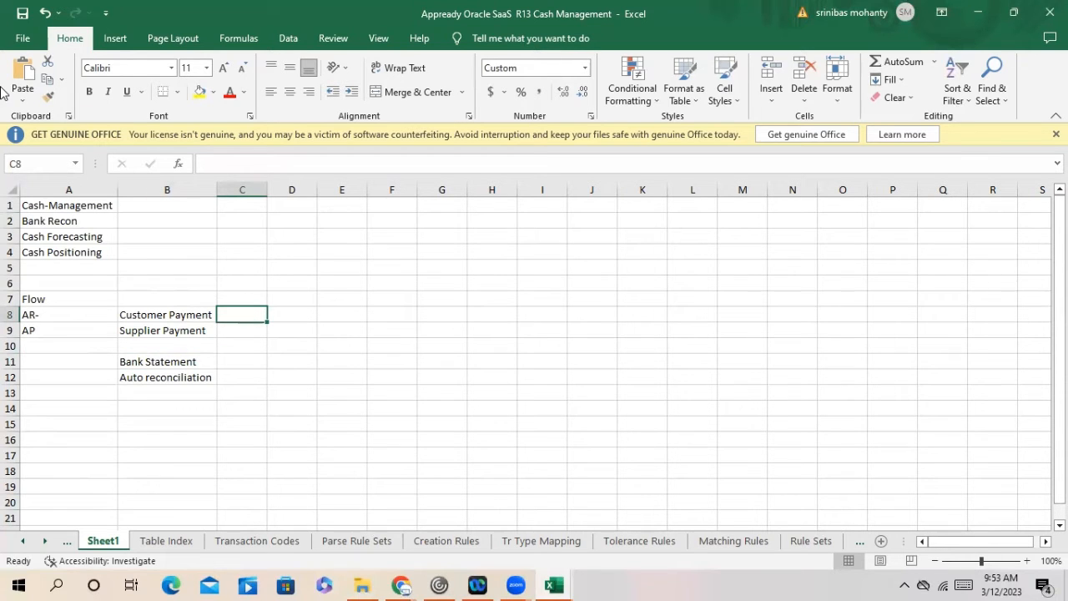
pyautogui.write('1000')
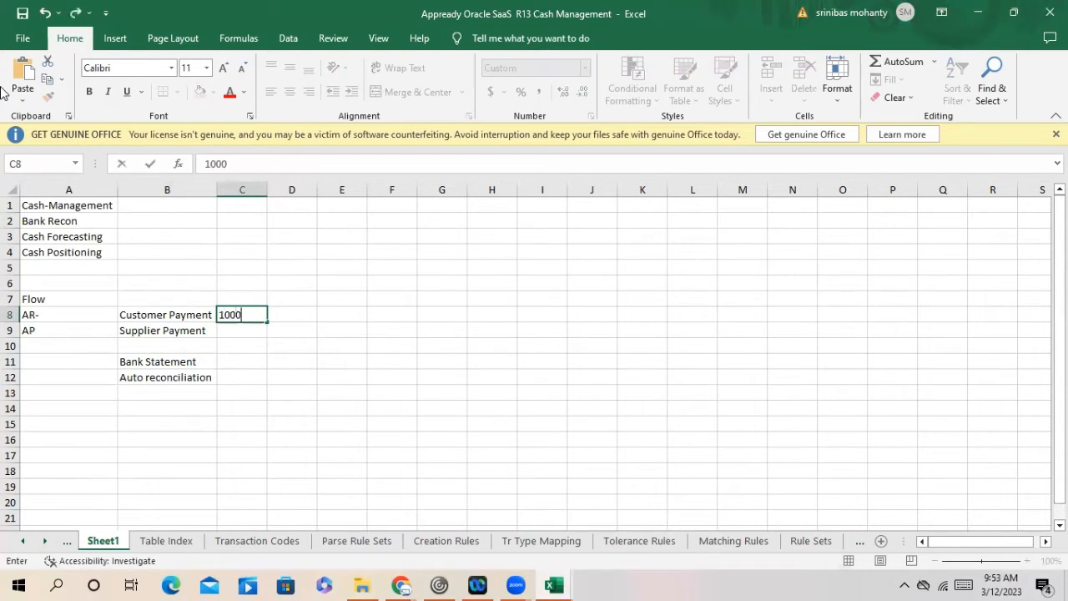
pyautogui.click(236, 362)
pyautogui.click(258, 313)
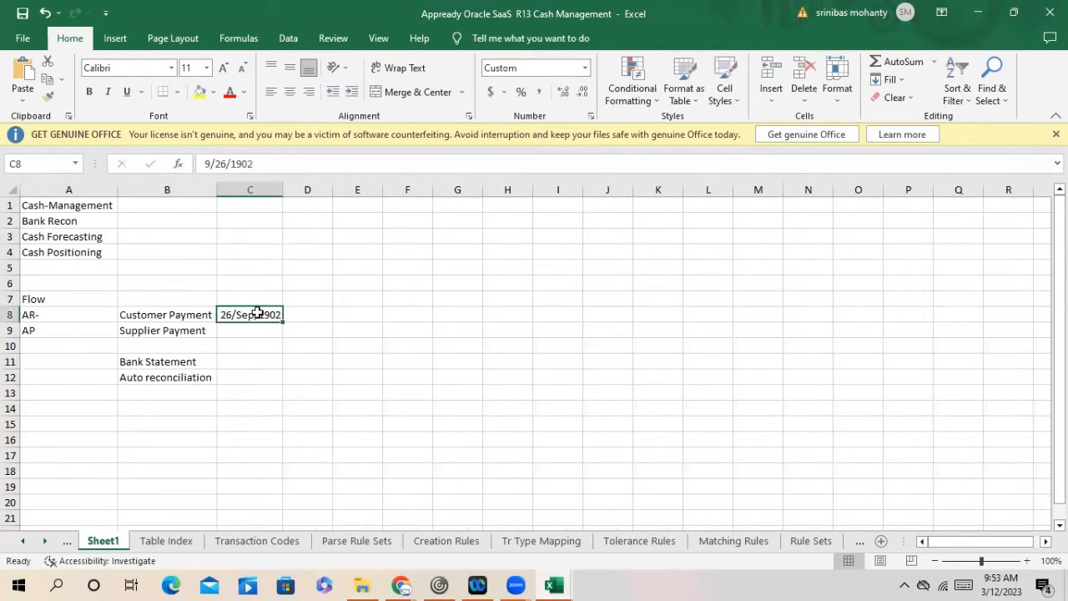
pyautogui.write('=')
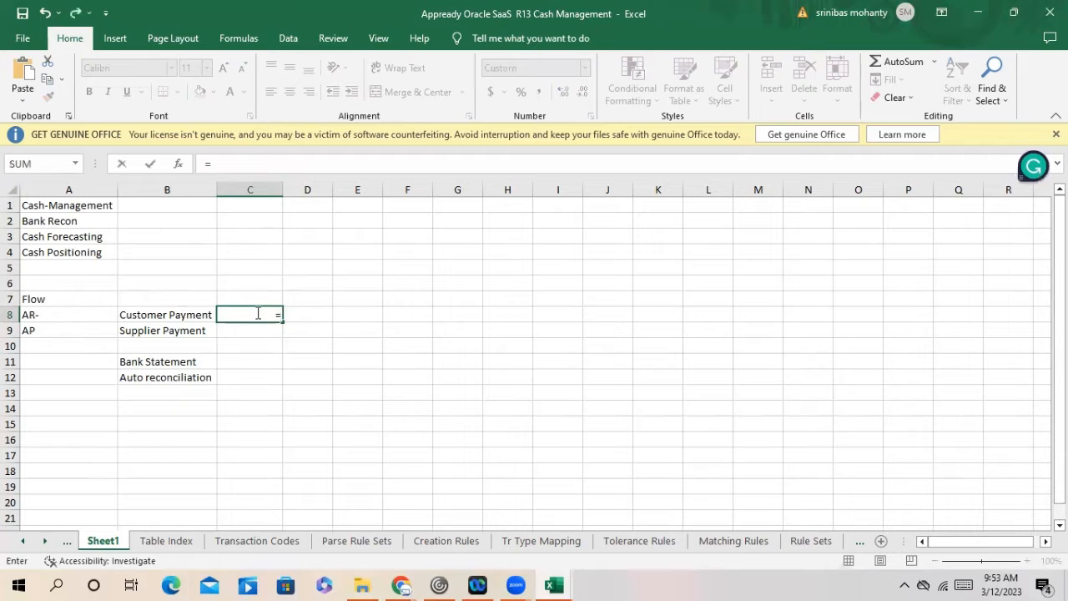
pyautogui.press('BackSpace')
pyautogui.write('-1000')
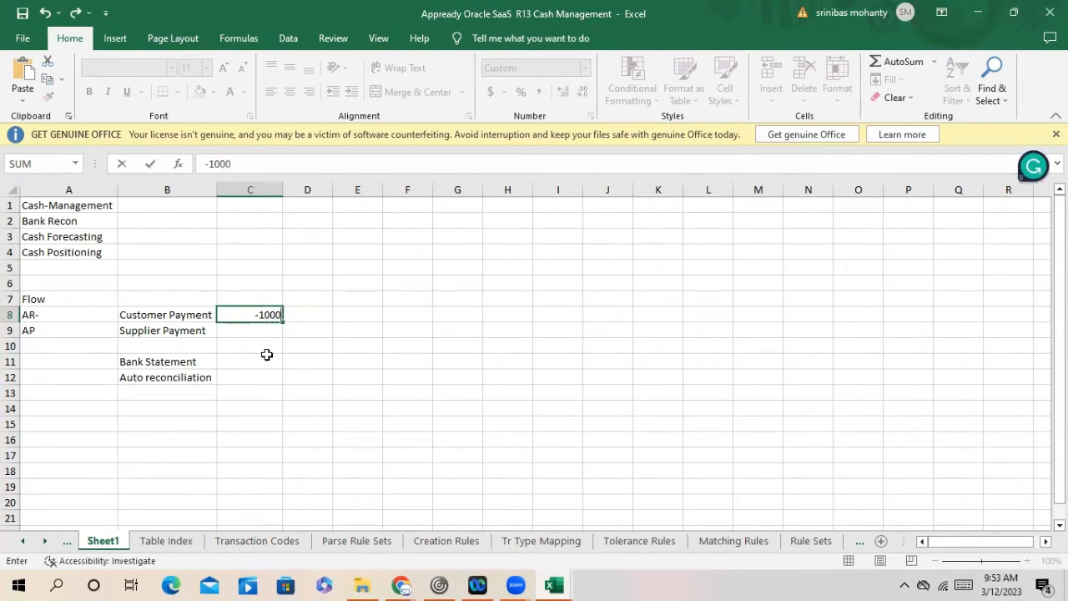
pyautogui.click(266, 355)
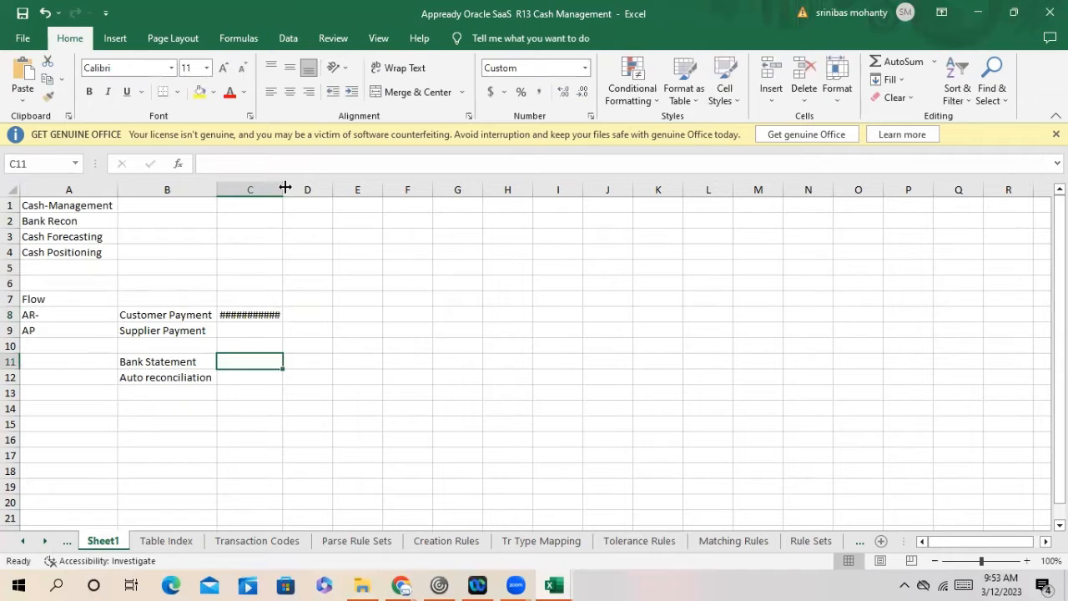
# Step: Widen column C and enter "rs1000" in cell C8 as the customer payment amount
pyautogui.moveTo(285, 189); pyautogui.dragTo(330, 190)
pyautogui.click(272, 312)
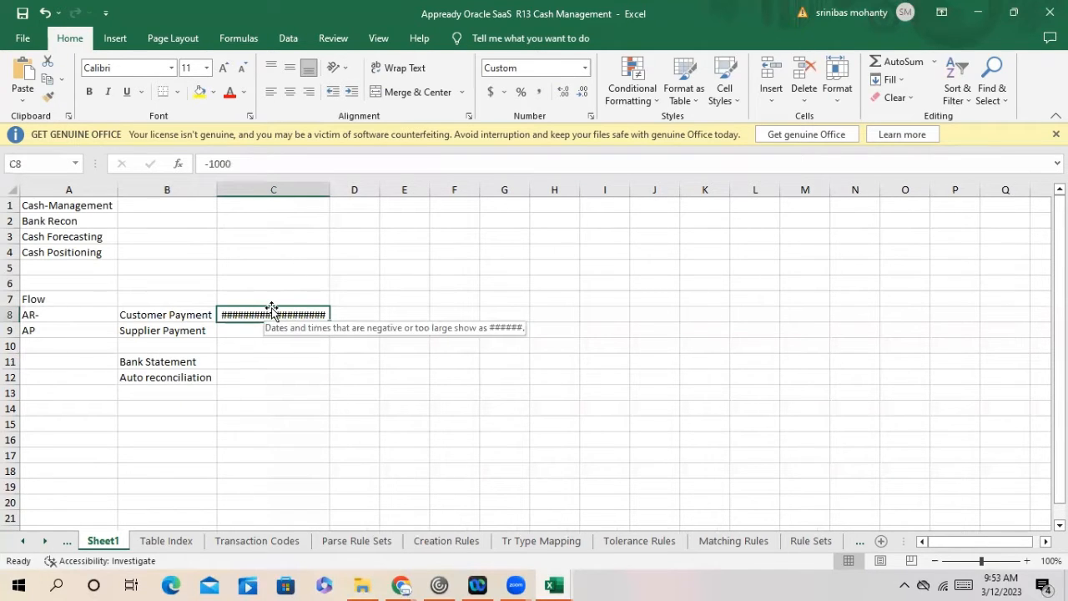
pyautogui.write('rs1000')
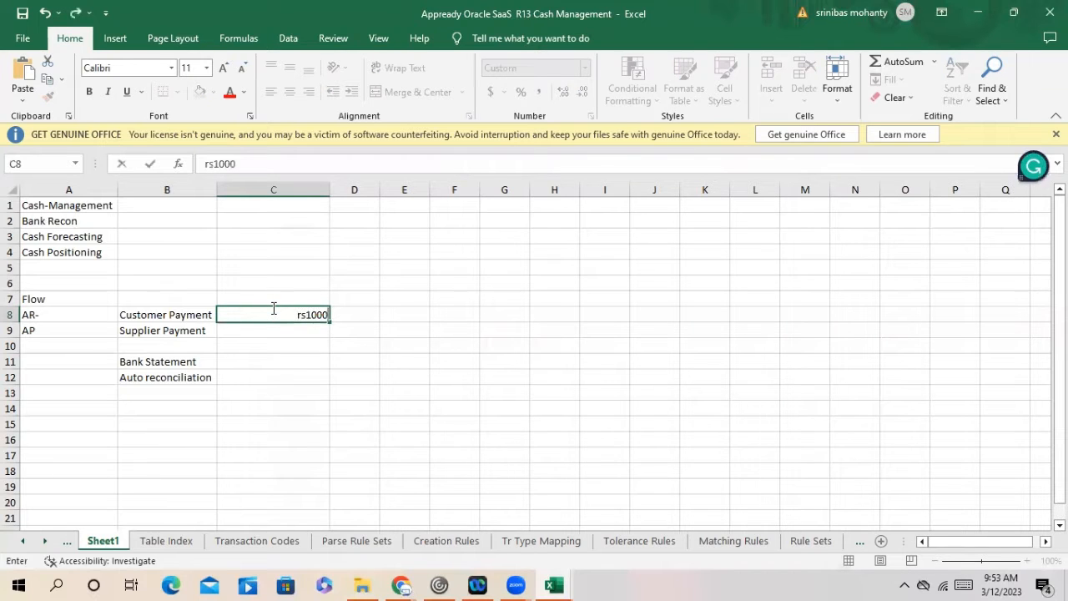
pyautogui.click(289, 361)
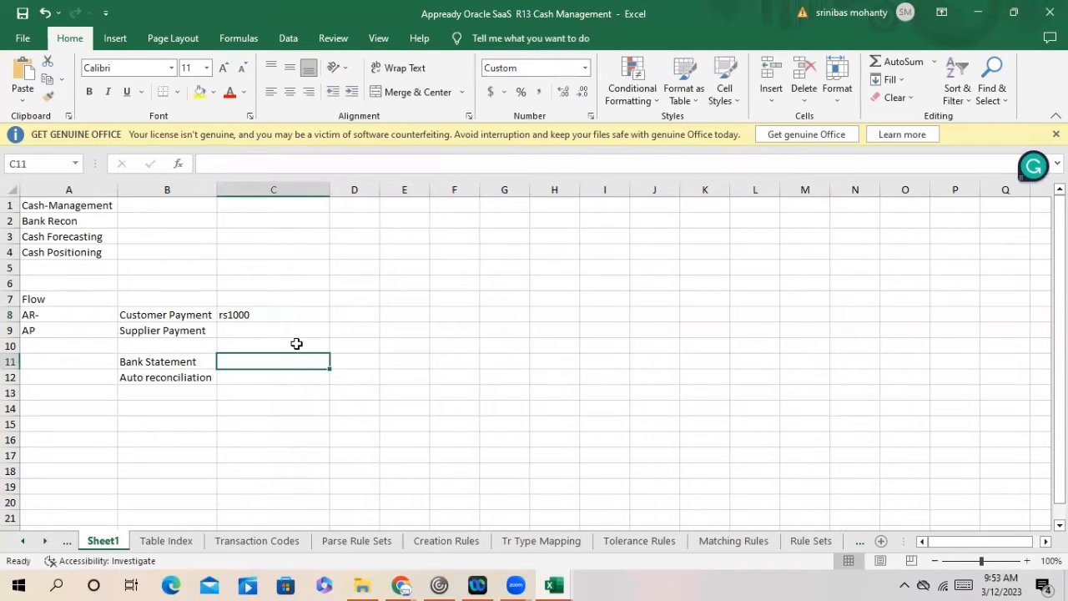
# Step: Copy the customer payment amount from C8 into C11 beside Bank Statement
pyautogui.click(259, 313)
pyautogui.hotkey('ctrl', 'c')
pyautogui.click(269, 361)
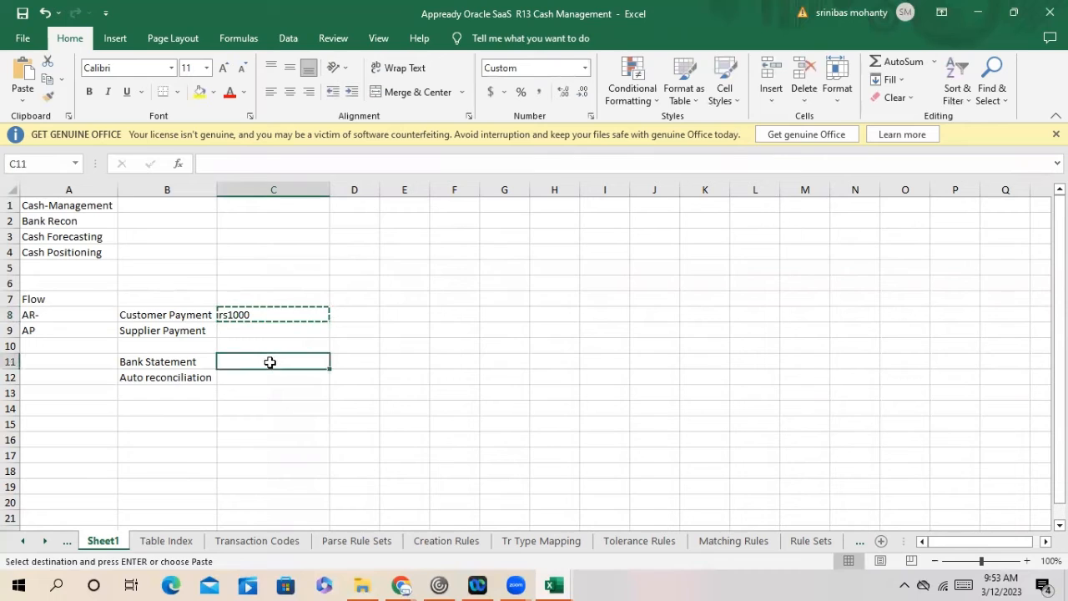
pyautogui.hotkey('ctrl', 'v')
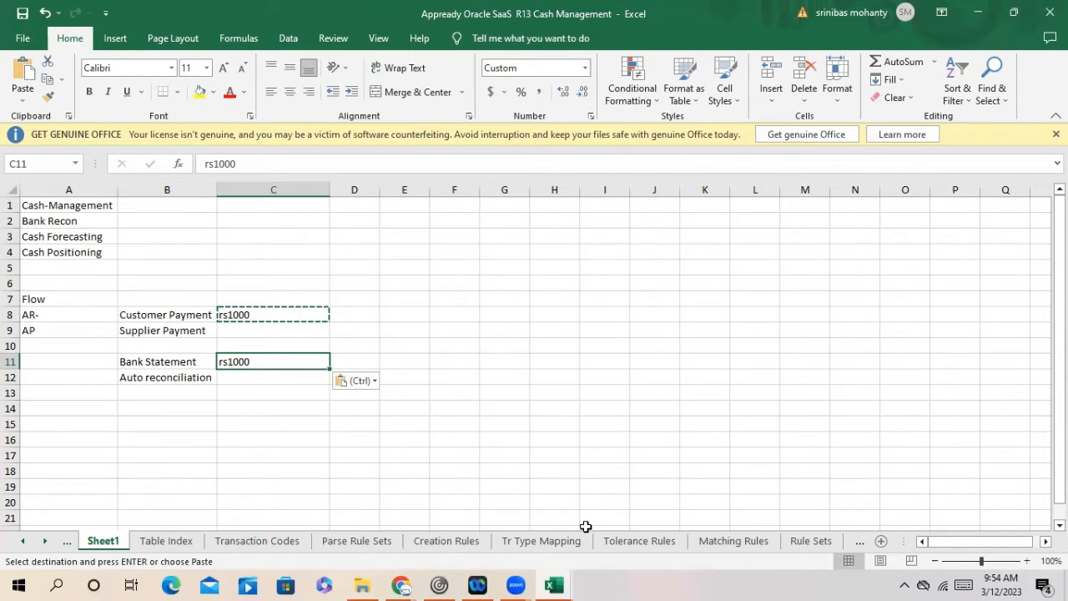
# Step: Switch to the Oracle setup window in Chrome and look through the bank statement transaction codes
pyautogui.click(402, 585)
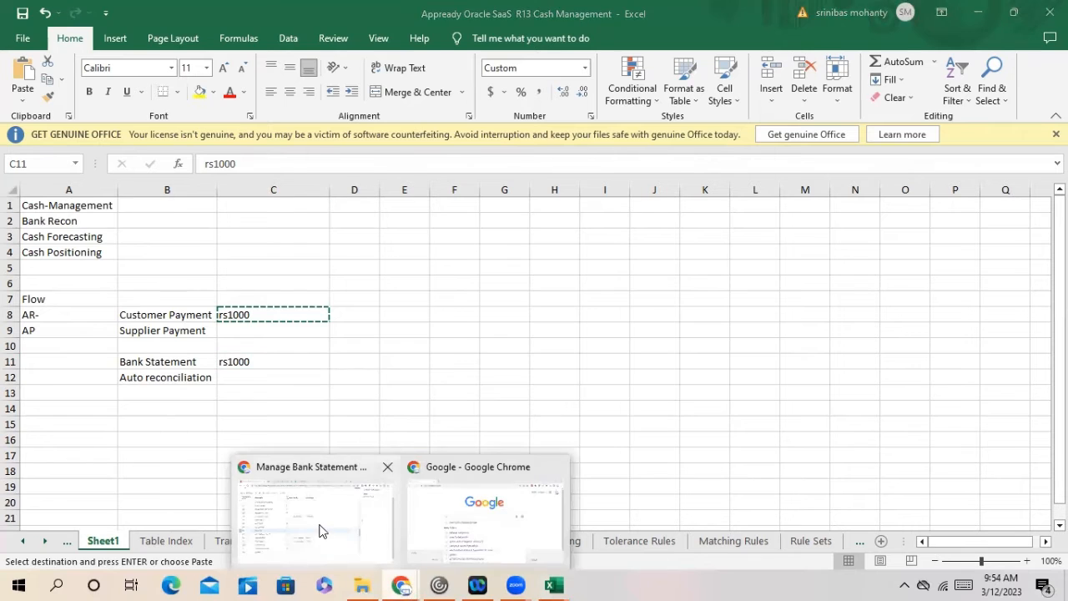
pyautogui.click(322, 530)
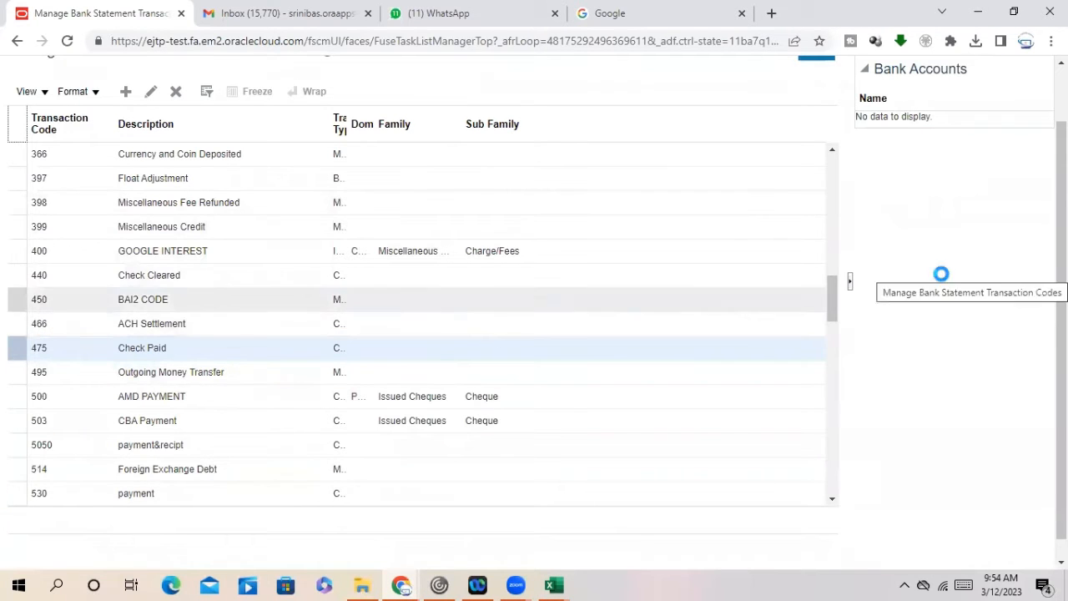
pyautogui.moveTo(833, 317); pyautogui.dragTo(867, 175)
pyautogui.scroll(2, 1018, 303)
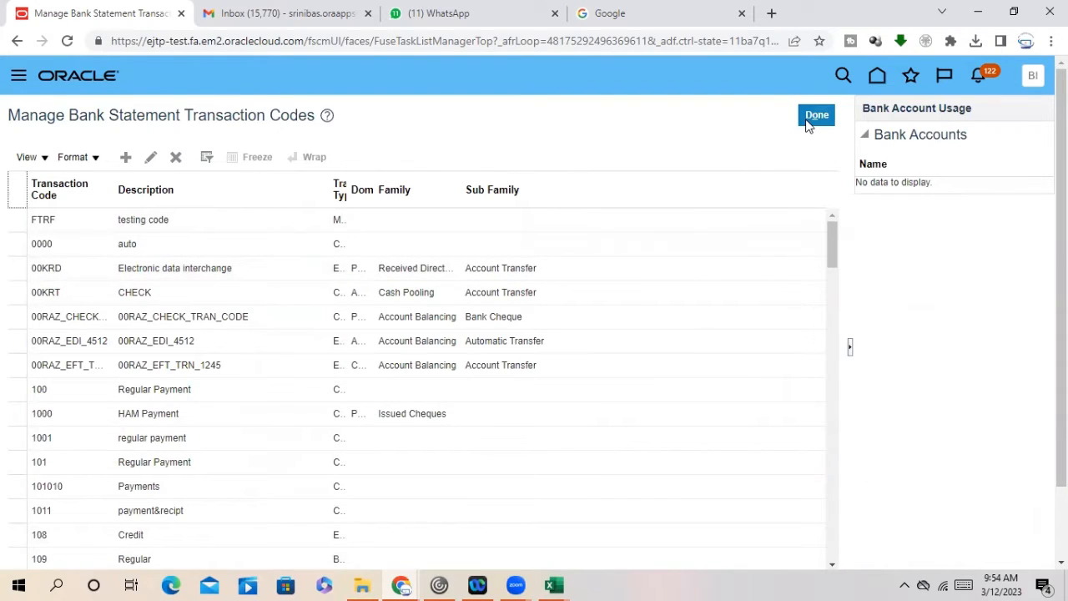
pyautogui.scroll(-3, 75, 267)
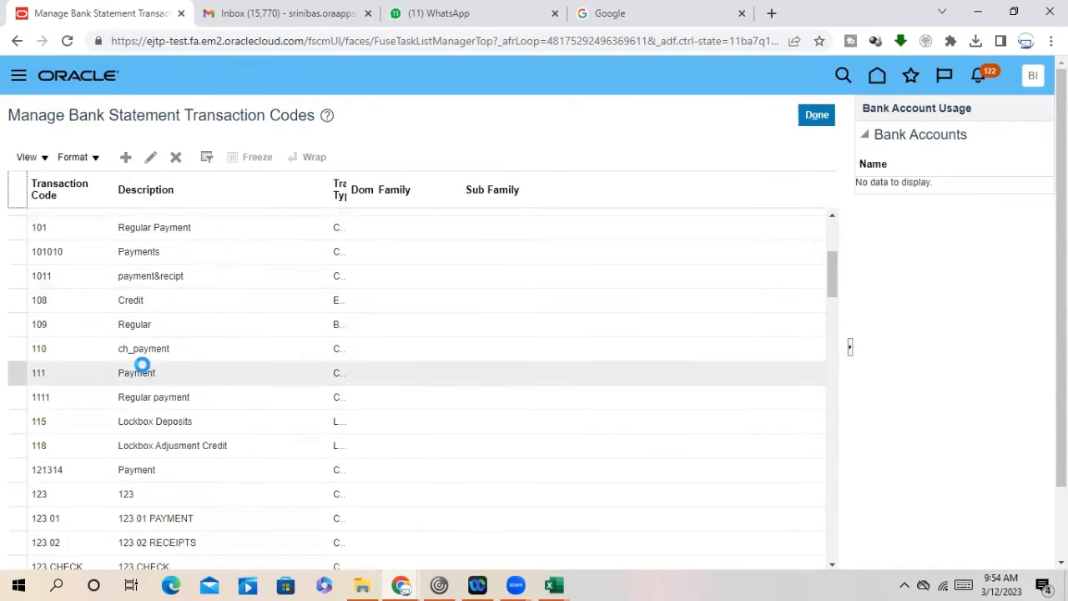
pyautogui.scroll(-2, 204, 400)
pyautogui.scroll(5, 204, 409)
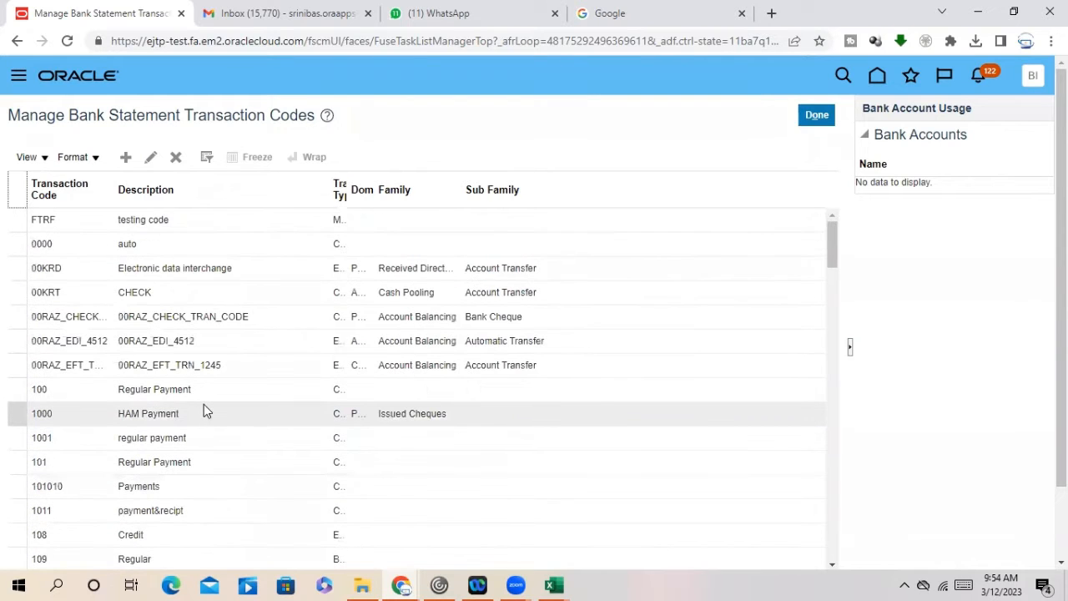
# Step: Leave the transaction codes page and list all Cash Management setup tasks instead of only the required ones
pyautogui.click(822, 116)
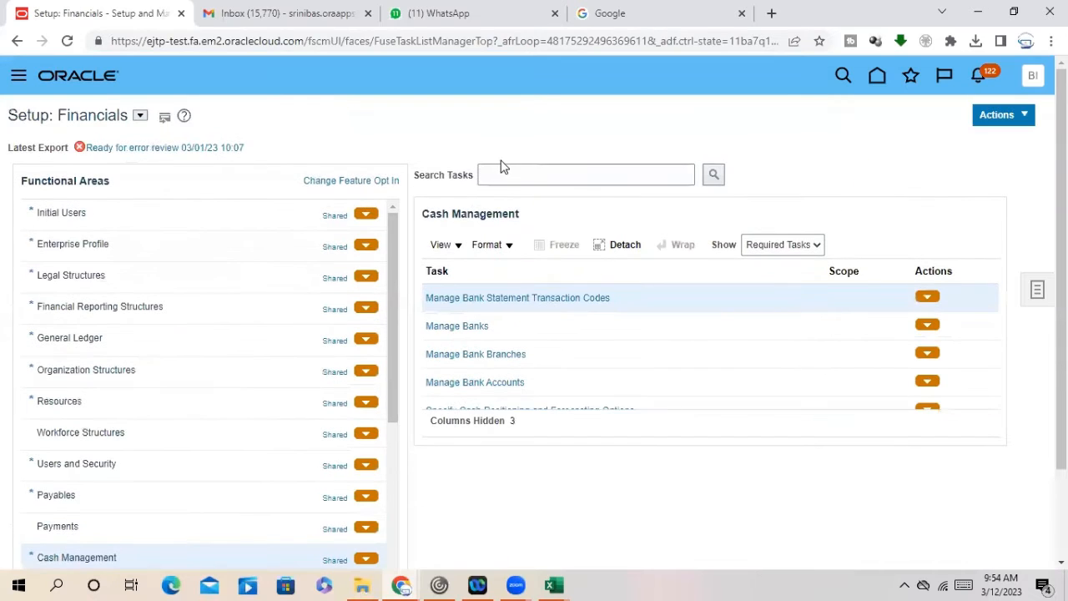
pyautogui.click(817, 246)
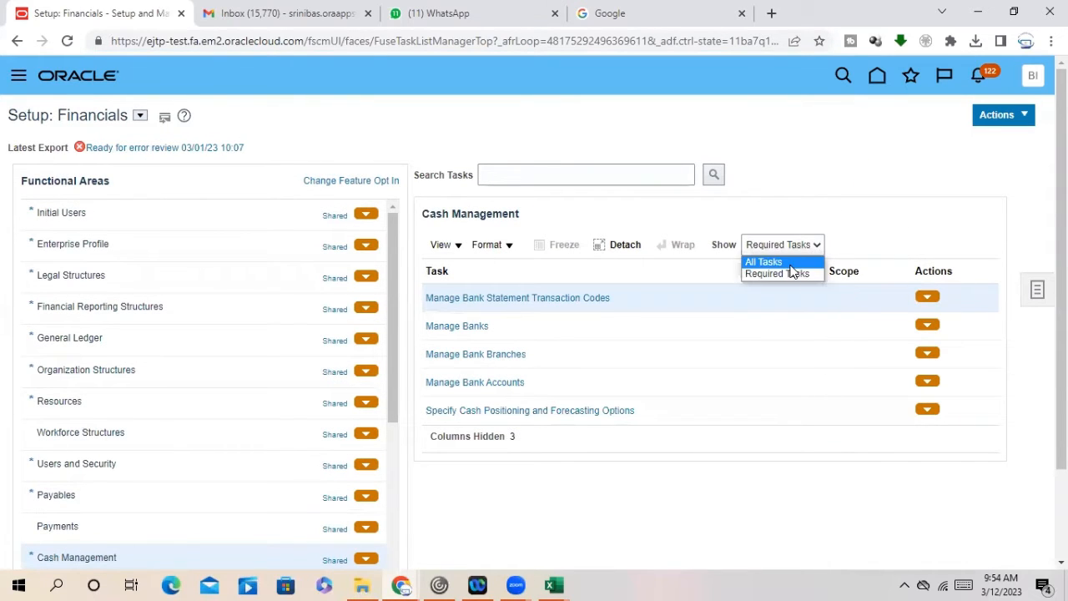
pyautogui.click(790, 262)
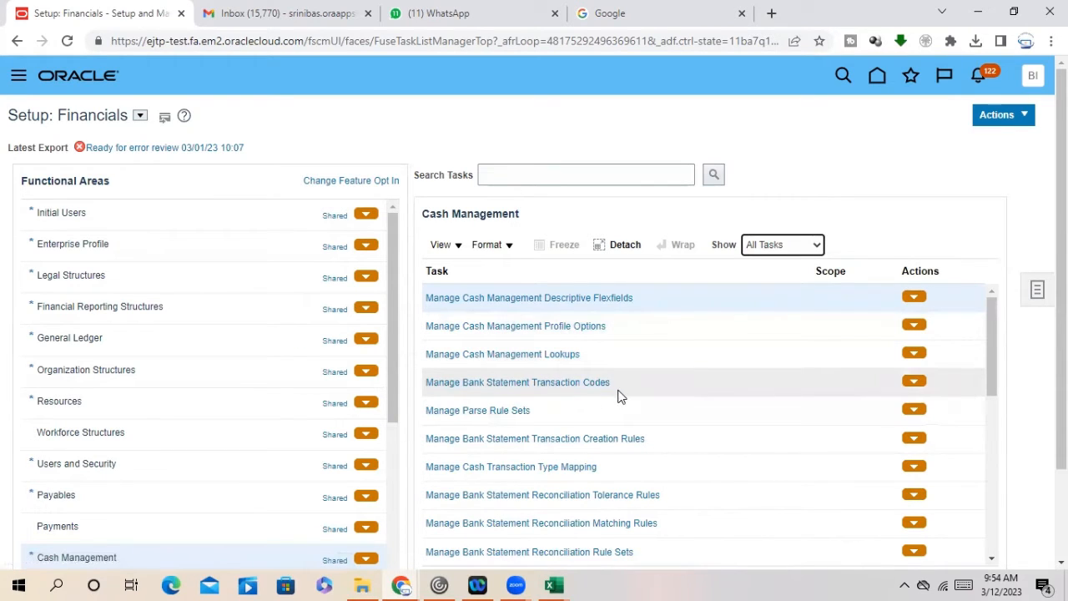
pyautogui.scroll(-1, 608, 406)
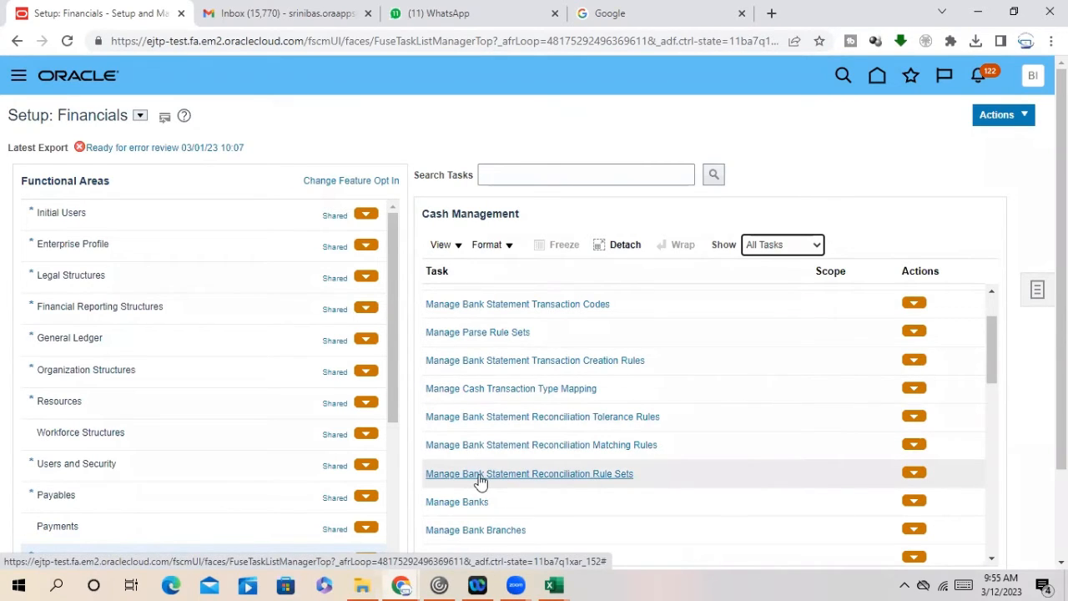
# Step: Switch to the Cash Management workbook in Excel and open the reconciliation tolerance rules sheet from the Table Index
pyautogui.click(553, 584)
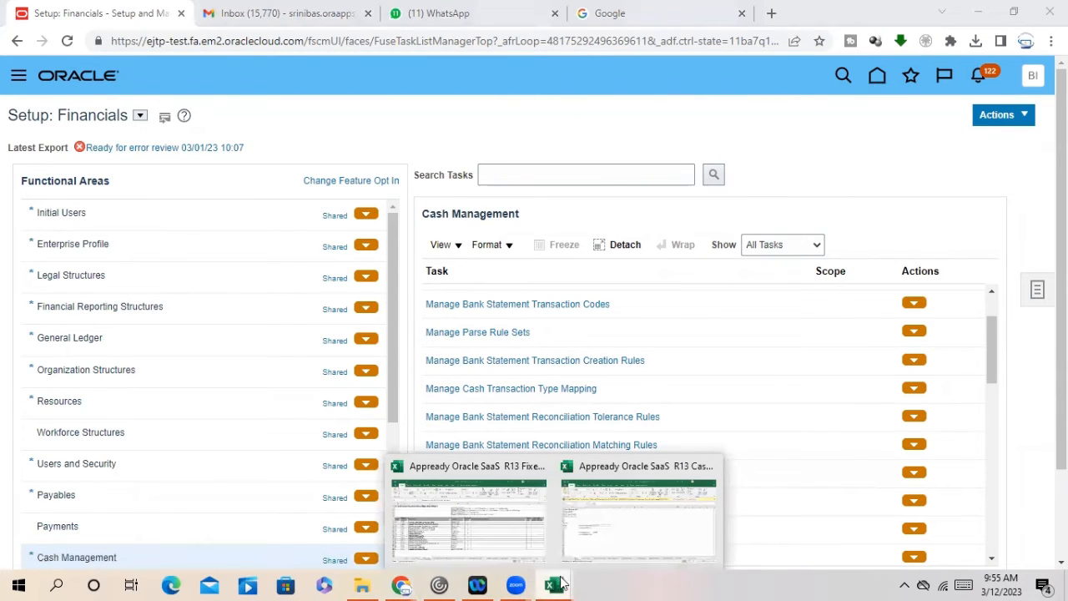
pyautogui.click(603, 537)
pyautogui.click(187, 542)
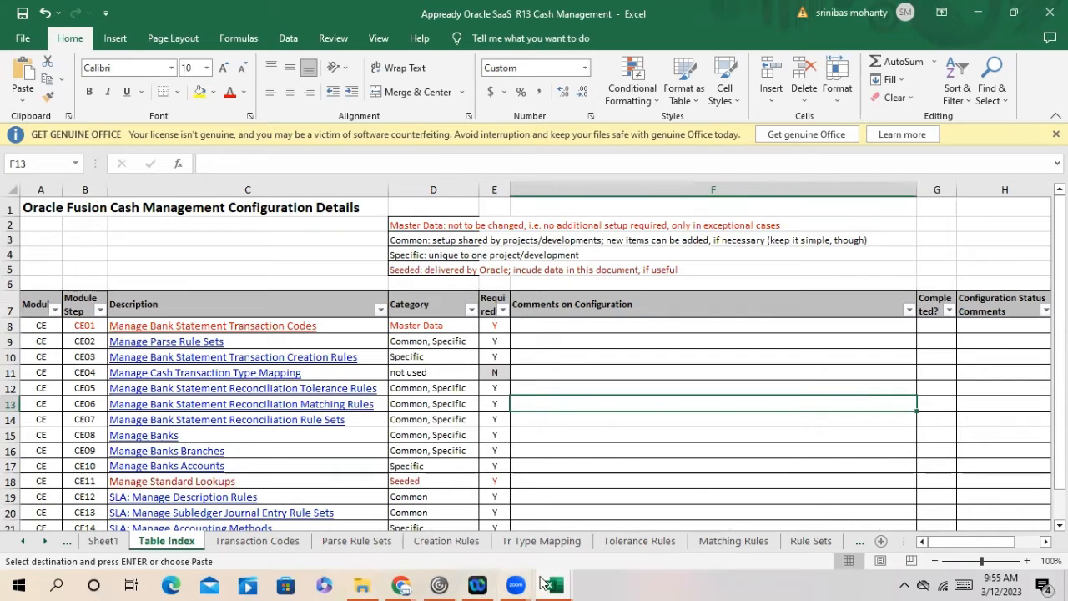
pyautogui.moveTo(530, 581)
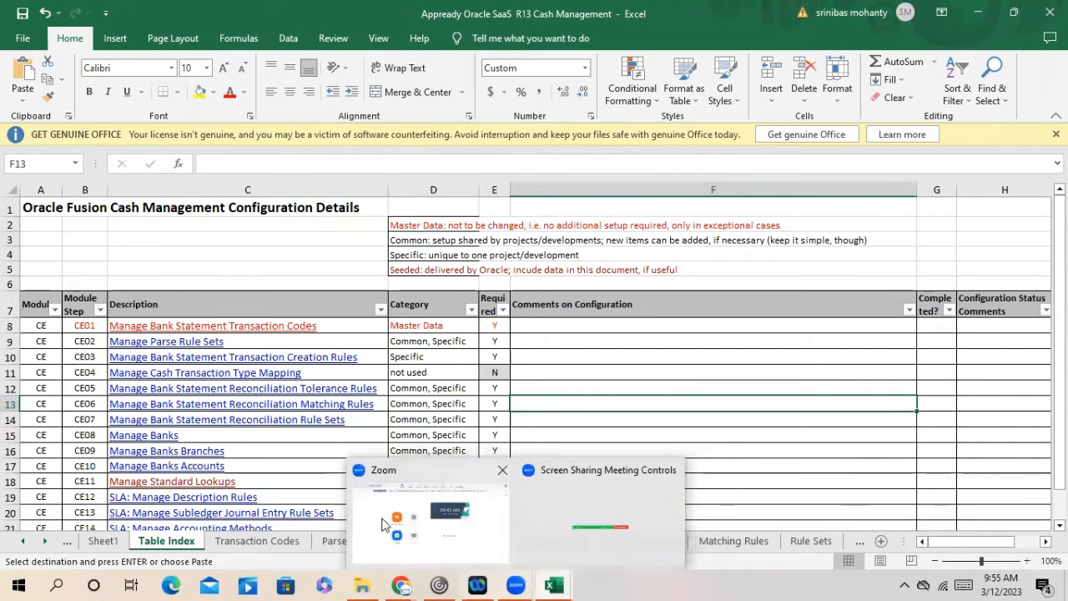
pyautogui.click(305, 390)
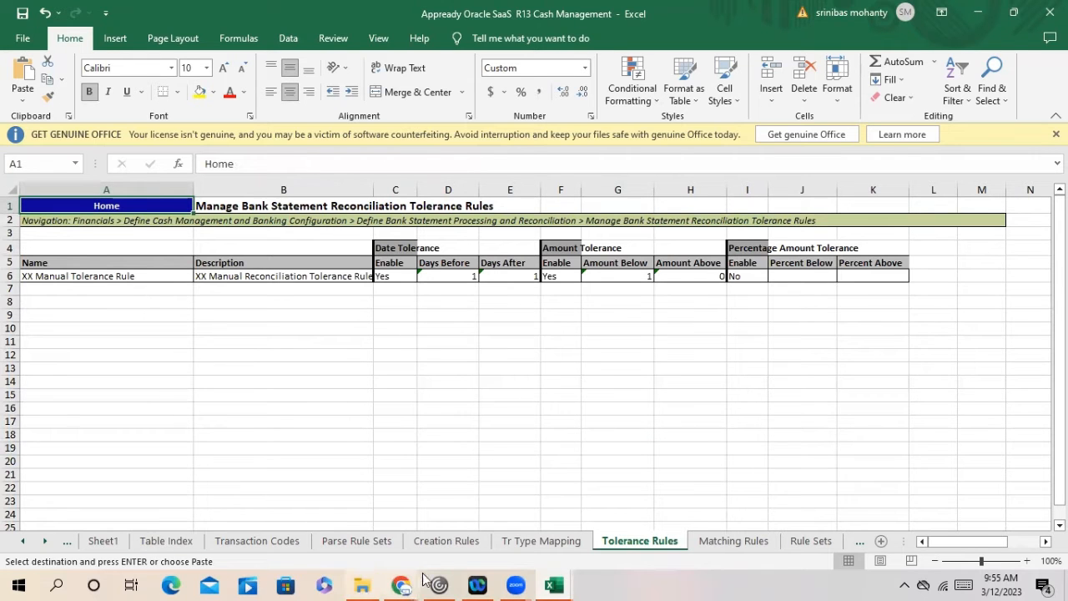
# Step: Switch back to Chrome and open the APRO Tolerance Rule from the Manage Bank Statement Reconciliation Tolerance Rules task
pyautogui.moveTo(401, 584)
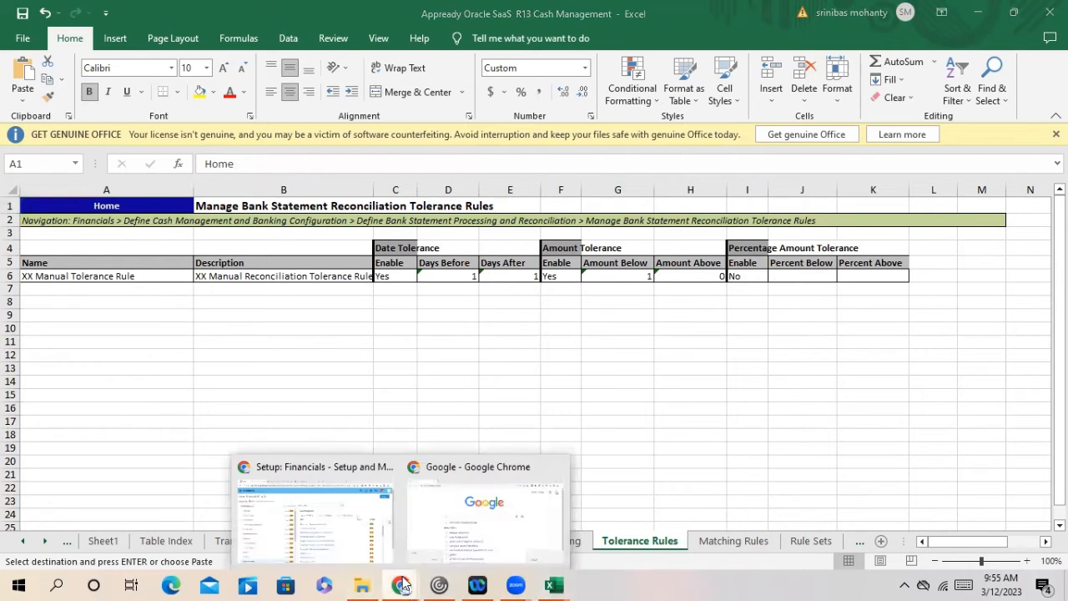
pyautogui.click(350, 534)
pyautogui.click(578, 422)
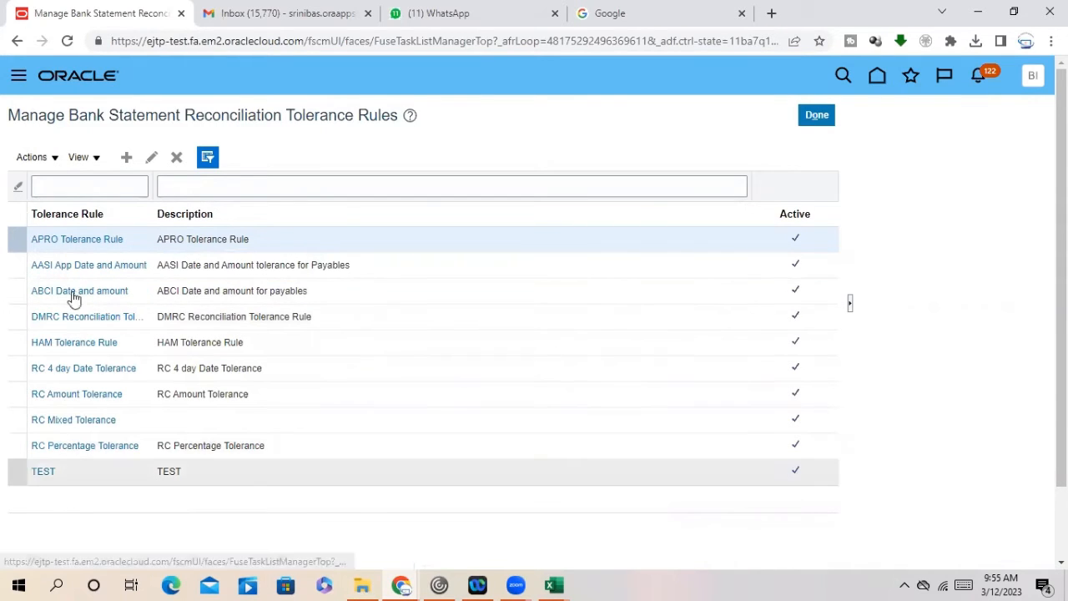
pyautogui.click(76, 239)
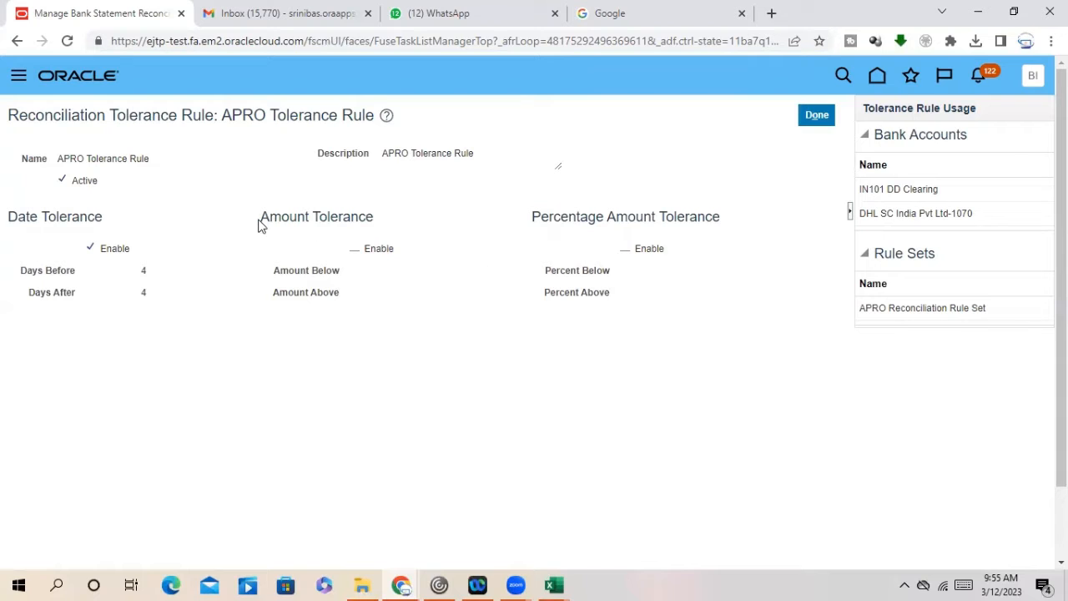
# Step: Examine the Date, Amount and Percentage Amount Tolerance sections of the APRO Tolerance Rule
pyautogui.moveTo(258, 217); pyautogui.dragTo(577, 255)
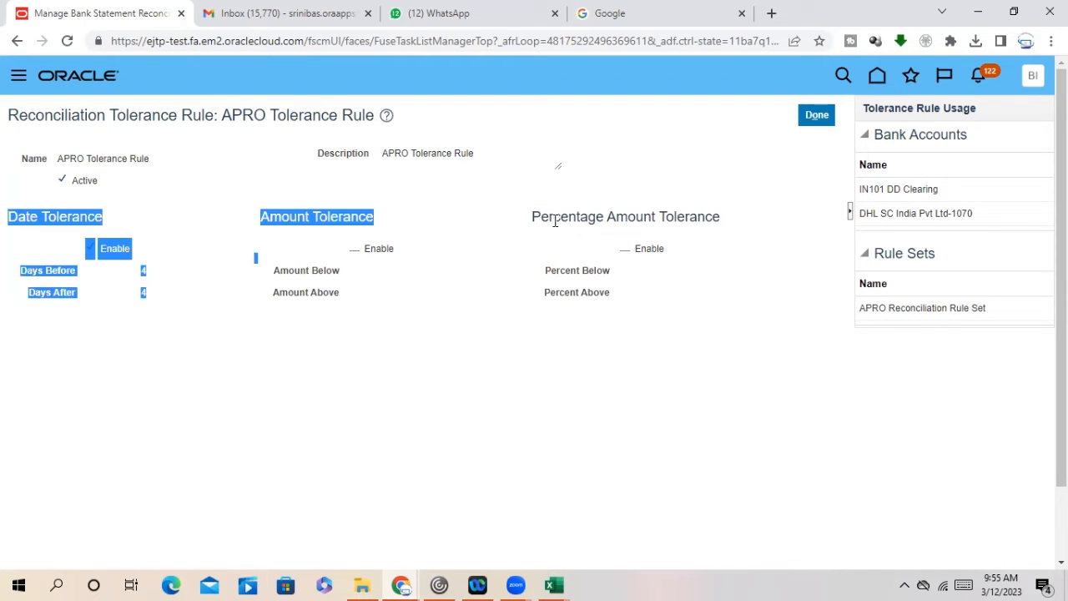
pyautogui.click(560, 218)
pyautogui.moveTo(560, 218); pyautogui.dragTo(715, 236)
pyautogui.moveTo(250, 222); pyautogui.dragTo(129, 223)
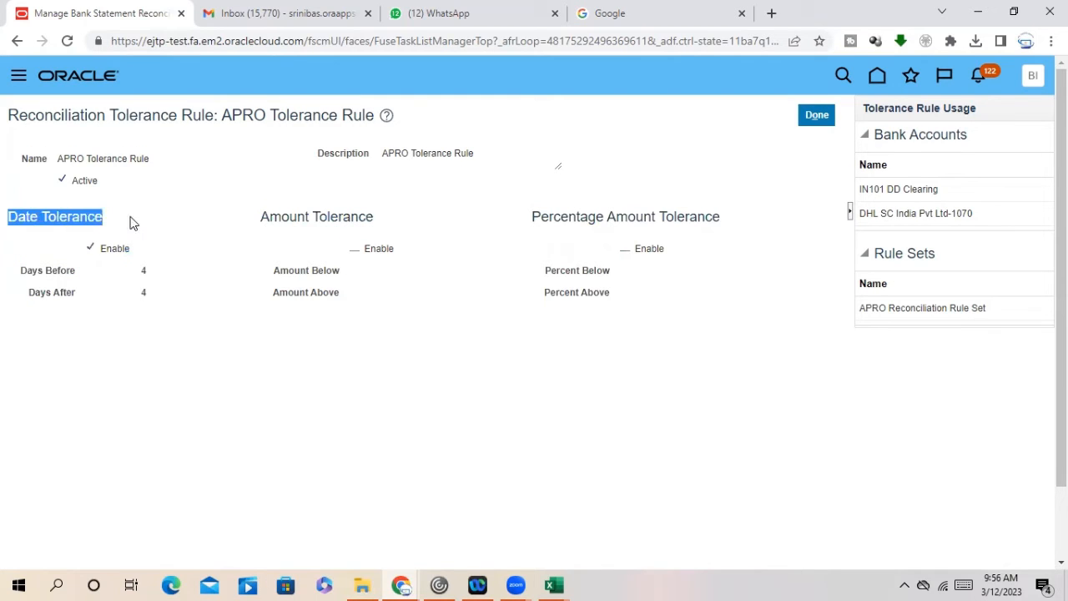
pyautogui.click(192, 377)
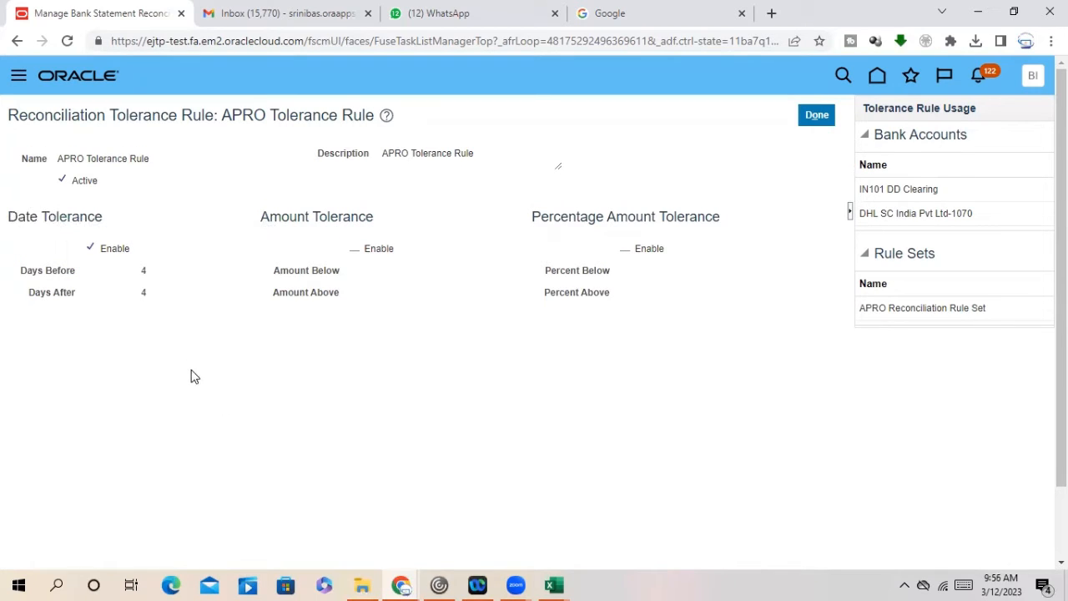
pyautogui.moveTo(258, 220); pyautogui.dragTo(373, 219)
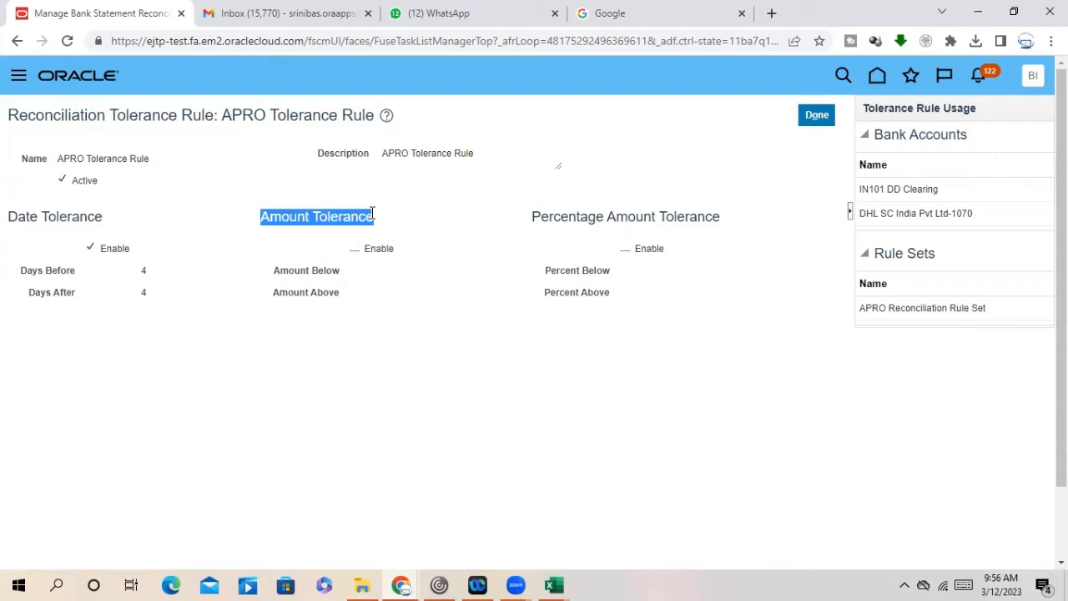
pyautogui.click(302, 404)
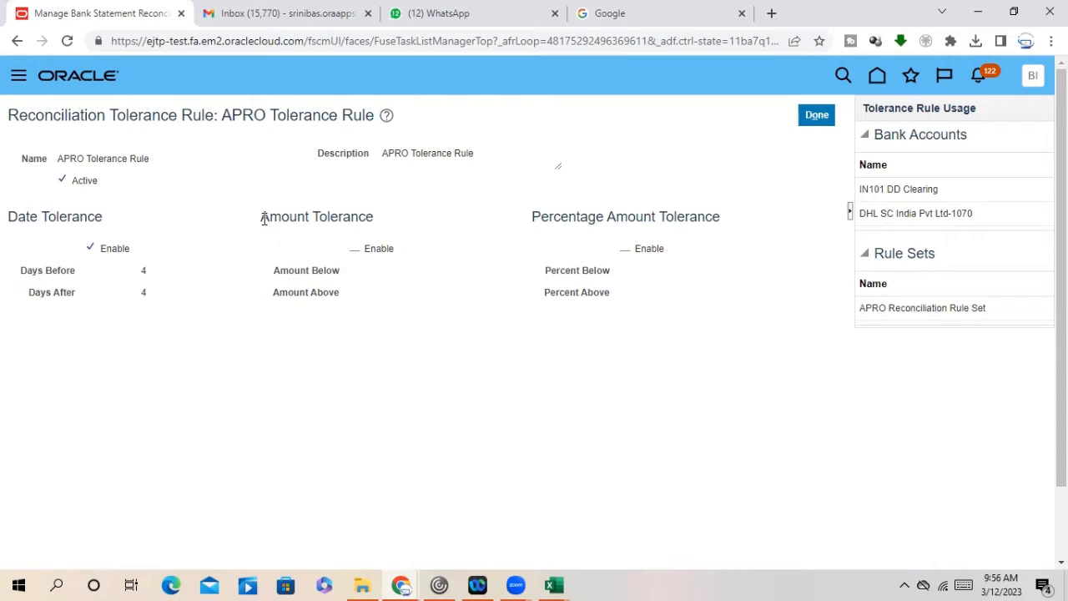
pyautogui.moveTo(262, 217); pyautogui.dragTo(386, 262)
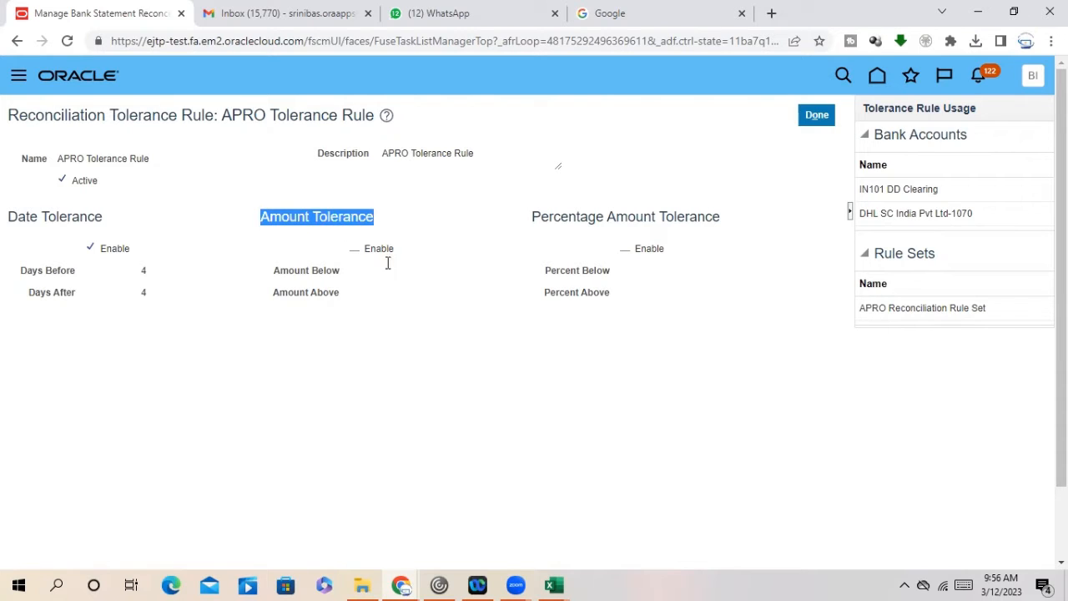
pyautogui.click(408, 401)
pyautogui.moveTo(262, 217); pyautogui.dragTo(390, 222)
pyautogui.click(369, 299)
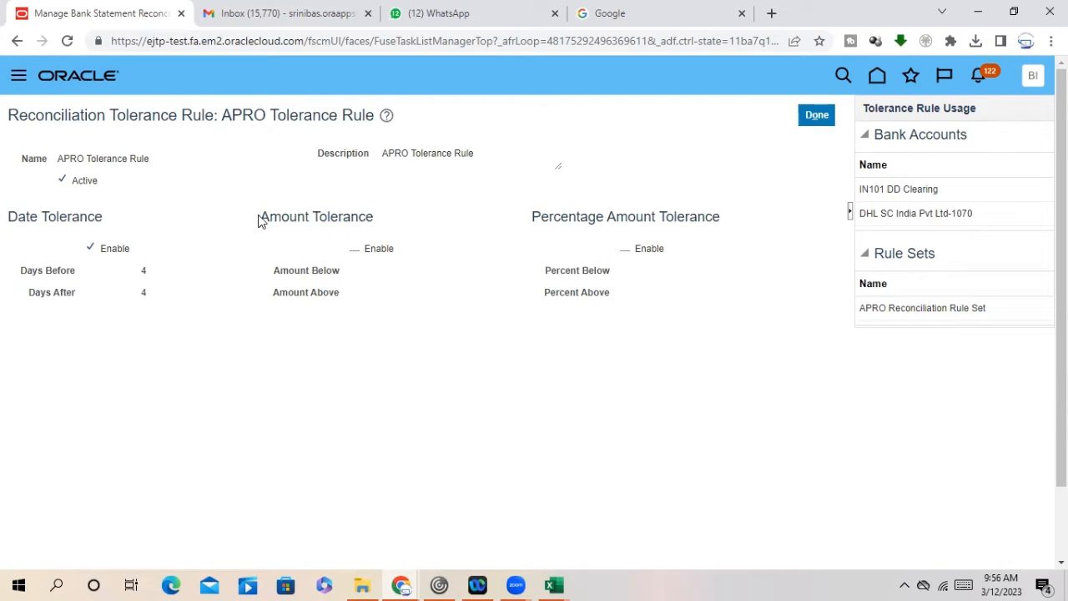
# Step: Examine the Amount Tolerance section and the Days Before and Days After settings under Date Tolerance
pyautogui.moveTo(261, 216); pyautogui.dragTo(386, 217)
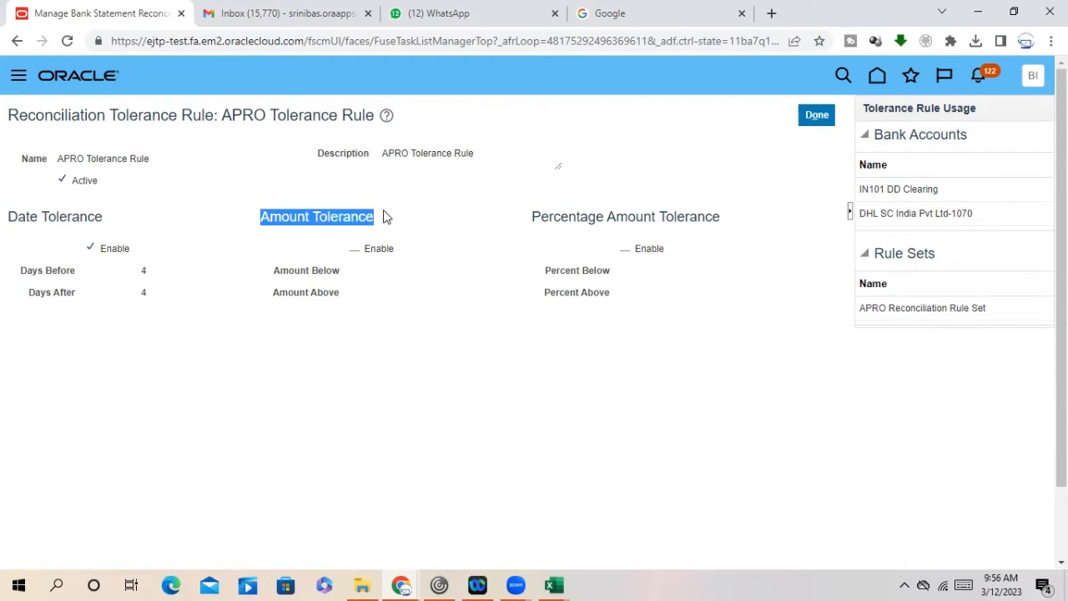
pyautogui.click(363, 369)
pyautogui.moveTo(262, 216); pyautogui.dragTo(380, 217)
pyautogui.click(277, 454)
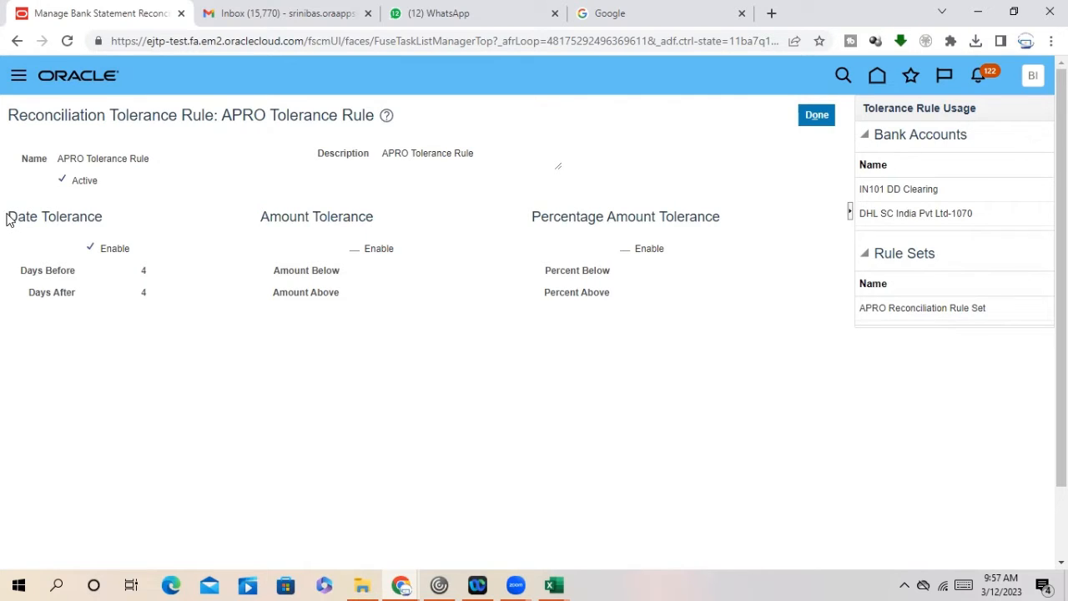
pyautogui.moveTo(7, 218); pyautogui.dragTo(127, 217)
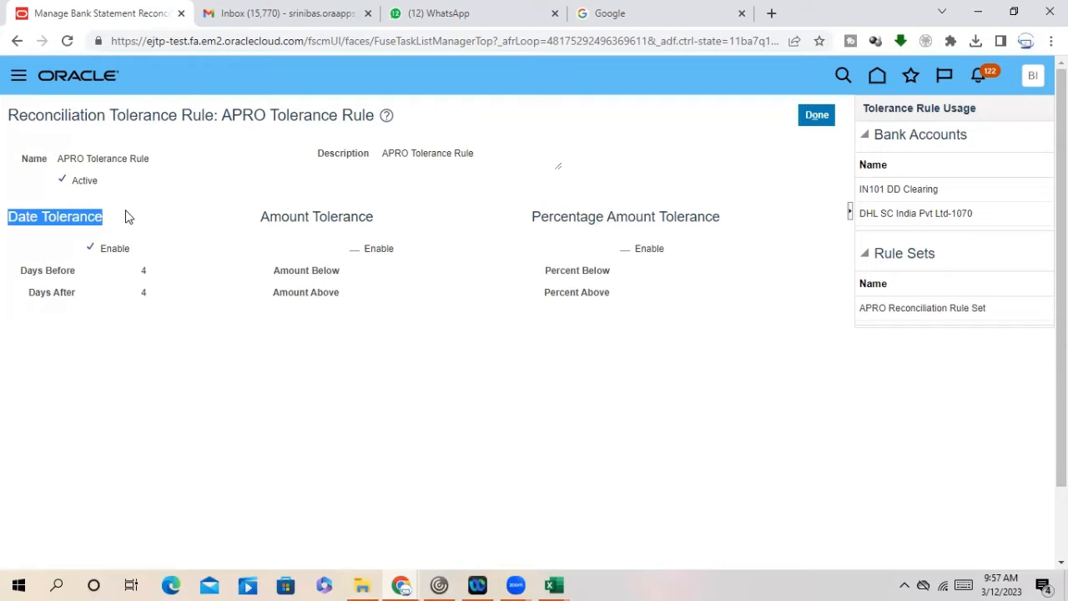
pyautogui.moveTo(28, 272); pyautogui.dragTo(163, 276)
pyautogui.click(66, 310)
pyautogui.moveTo(14, 276); pyautogui.dragTo(156, 306)
pyautogui.click(160, 355)
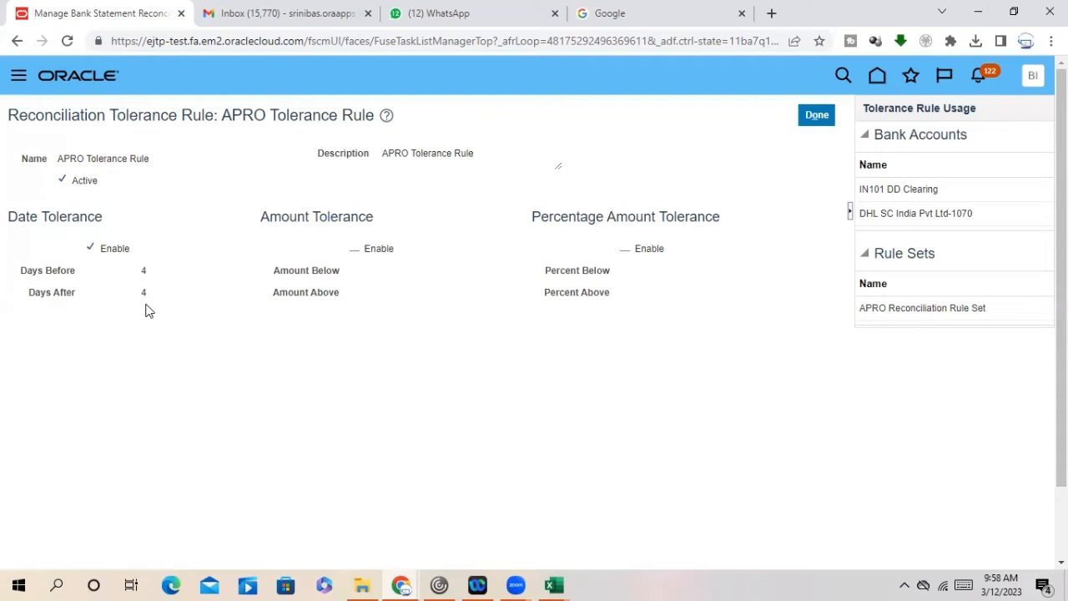
pyautogui.moveTo(18, 277); pyautogui.dragTo(144, 290)
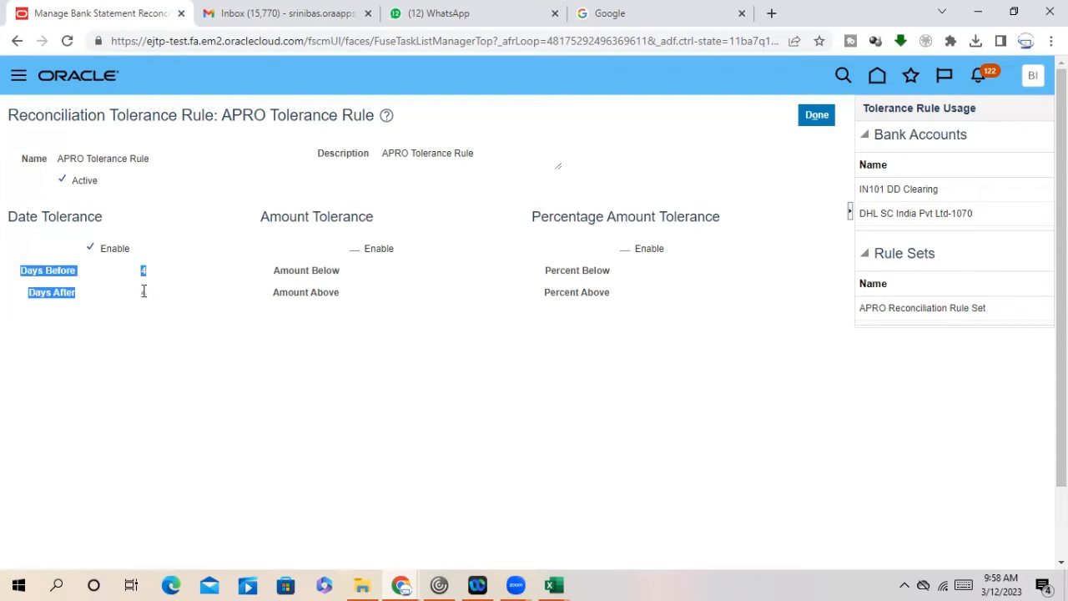
pyautogui.click(150, 373)
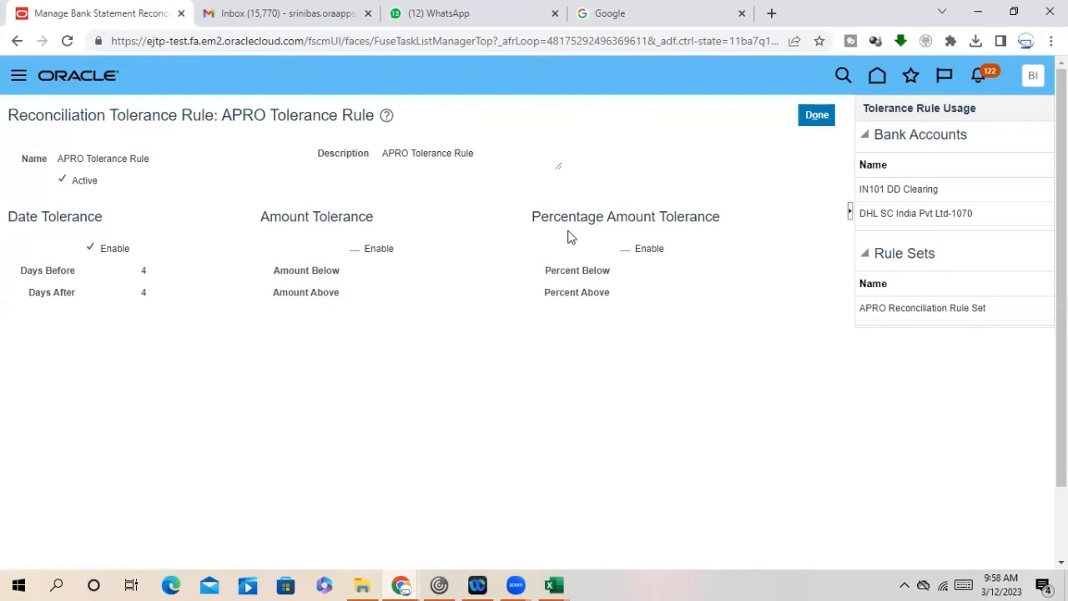
# Step: Examine the Percentage Amount Tolerance and Amount Tolerance sections and the bank accounts that use the APRO Tolerance Rule
pyautogui.moveTo(540, 216); pyautogui.dragTo(684, 219)
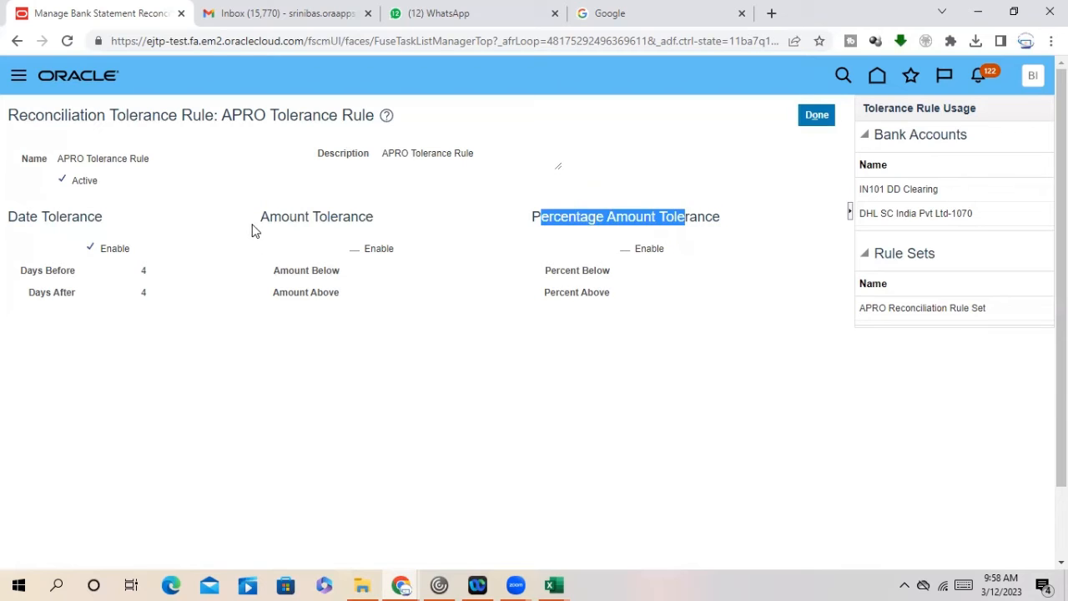
pyautogui.moveTo(255, 231); pyautogui.dragTo(408, 226)
pyautogui.click(395, 359)
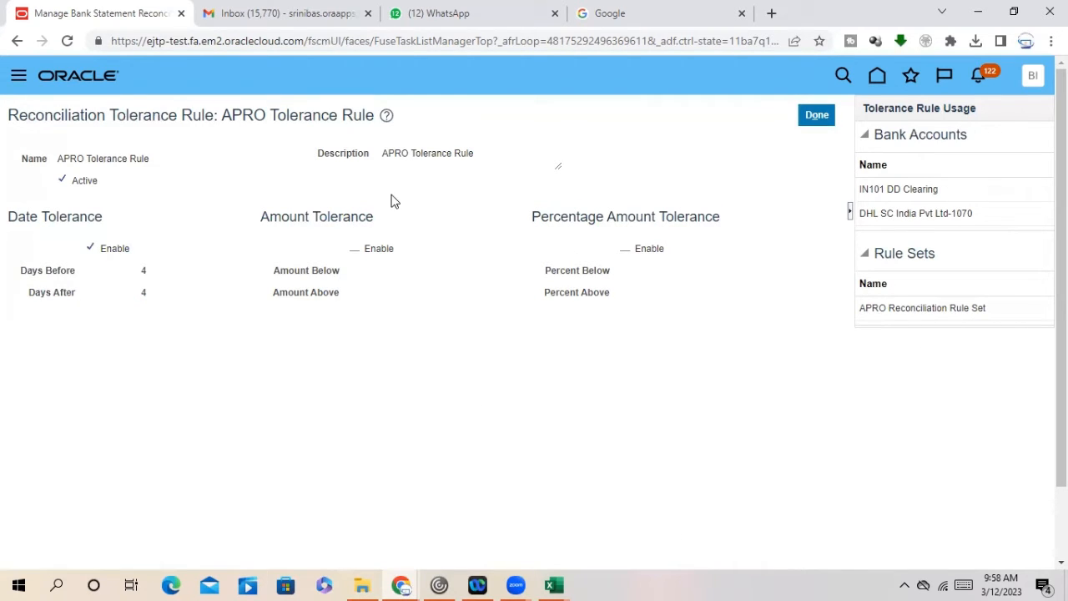
pyautogui.moveTo(862, 190); pyautogui.dragTo(940, 192)
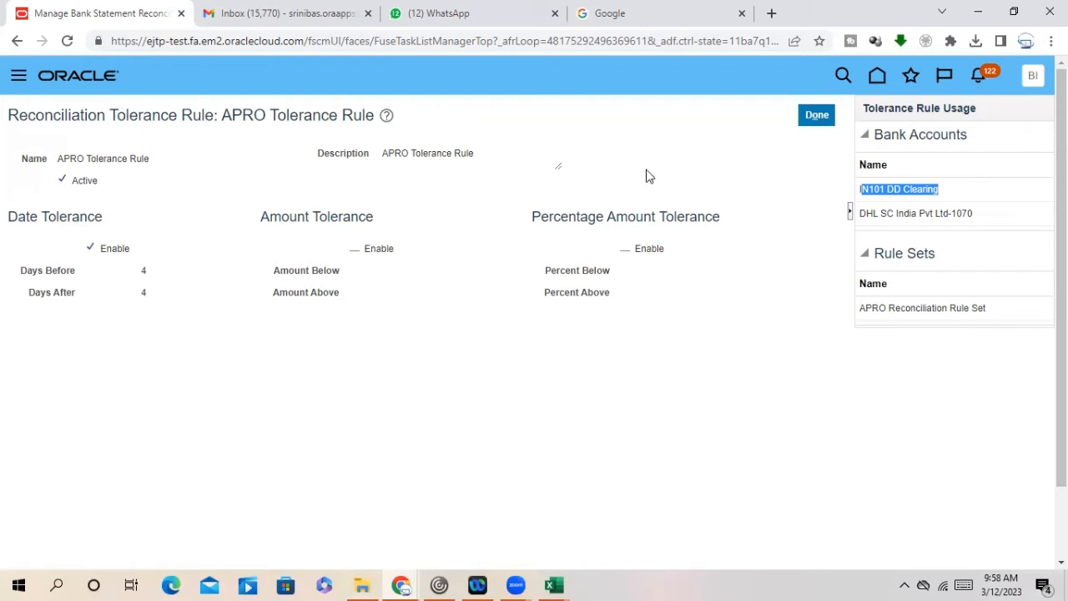
pyautogui.click(514, 136)
pyautogui.moveTo(514, 136); pyautogui.dragTo(531, 141)
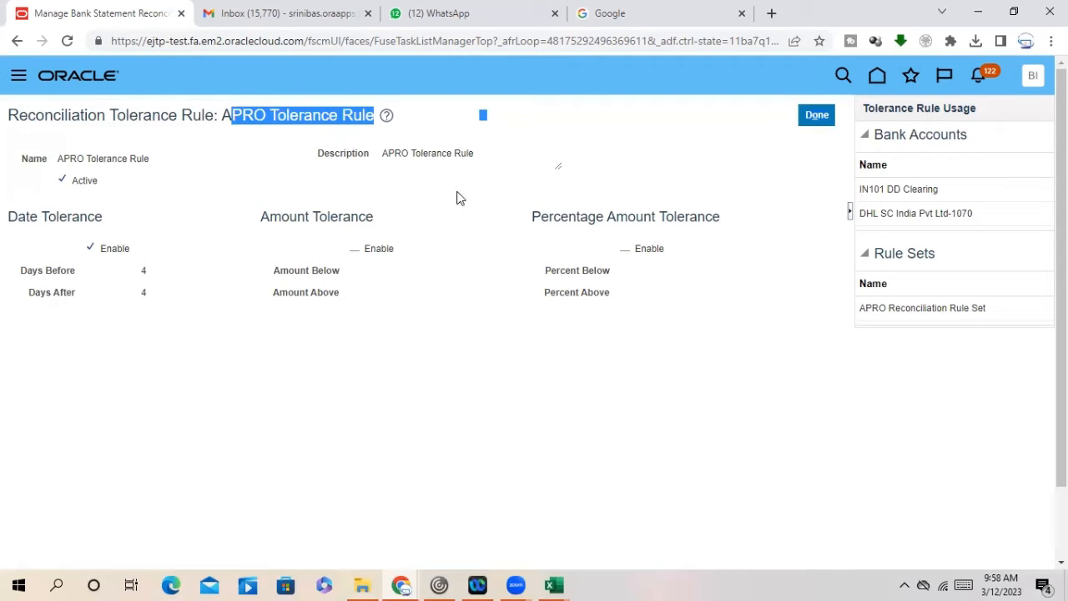
pyautogui.moveTo(29, 118); pyautogui.dragTo(334, 116)
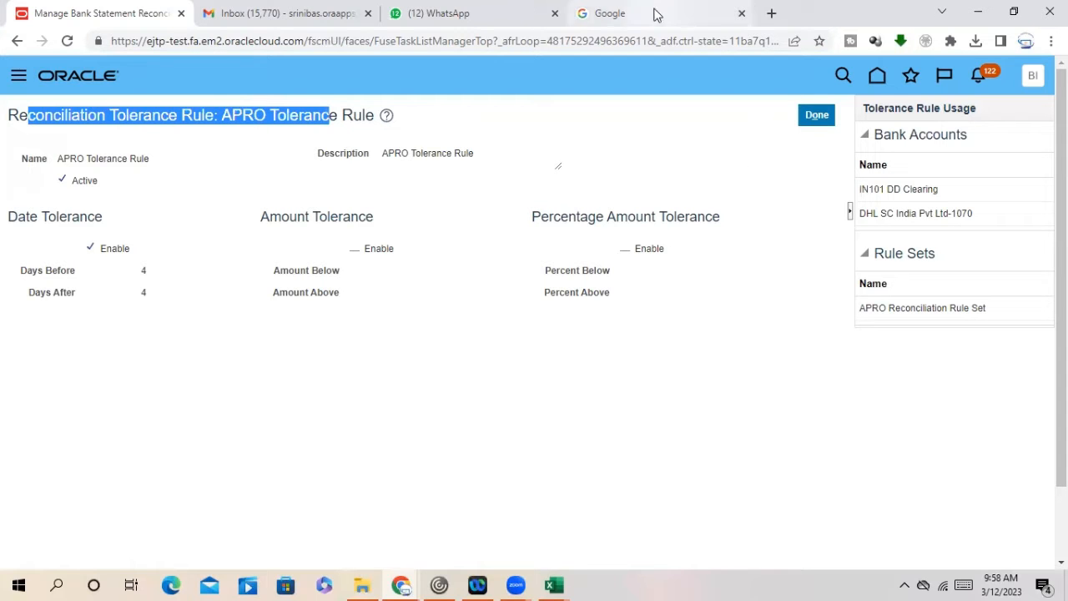
# Step: Open the Oracle home page in a new browser tab and go to Setup and Maintenance there
pyautogui.click(653, 12)
pyautogui.click(84, 12)
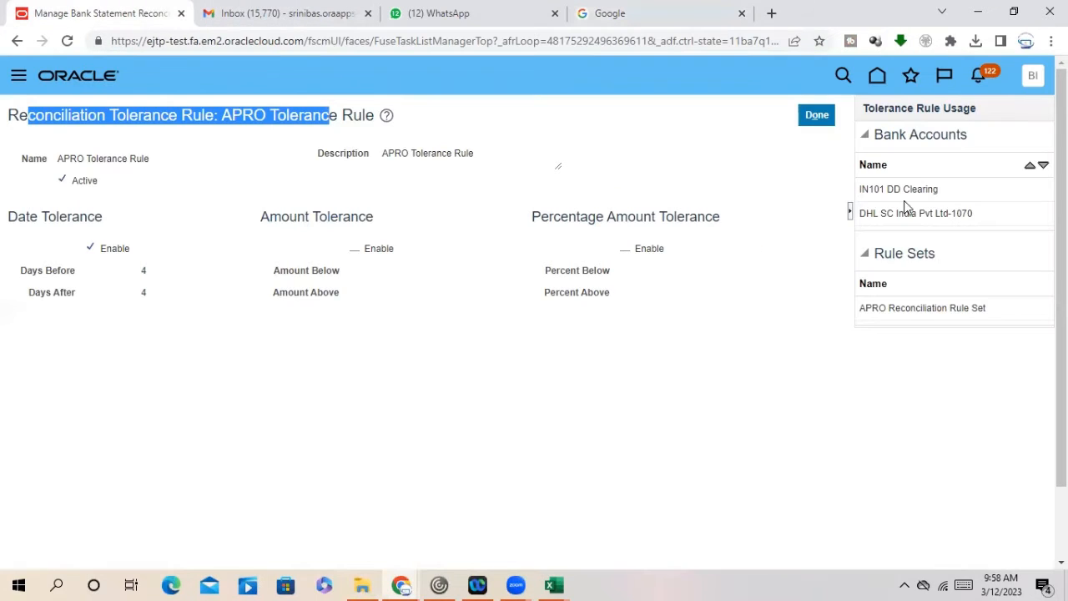
pyautogui.rightClick(878, 109)
pyautogui.press('Escape')
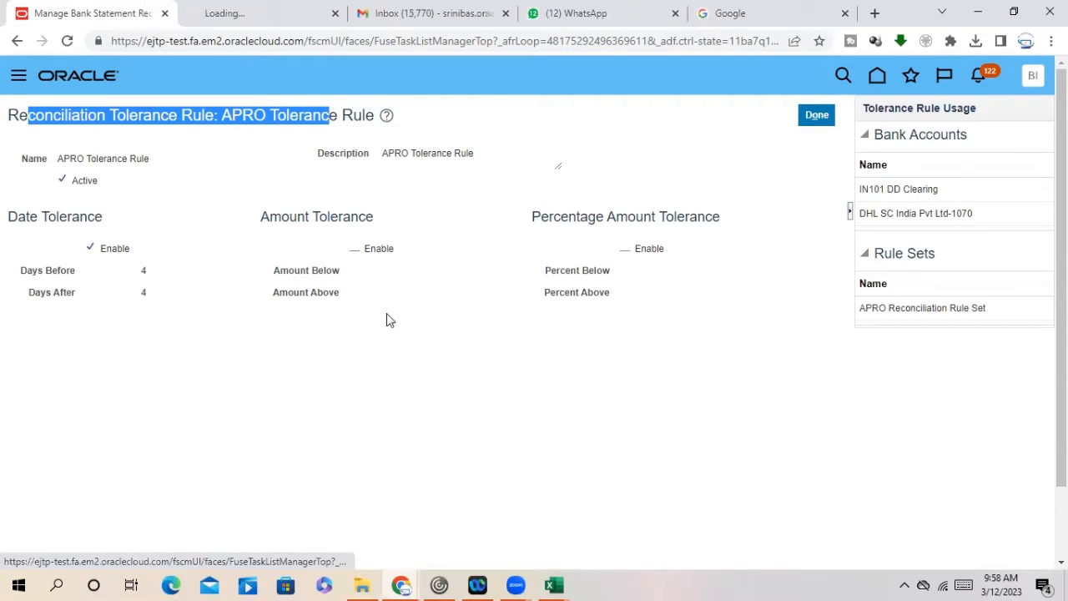
pyautogui.click(260, 13)
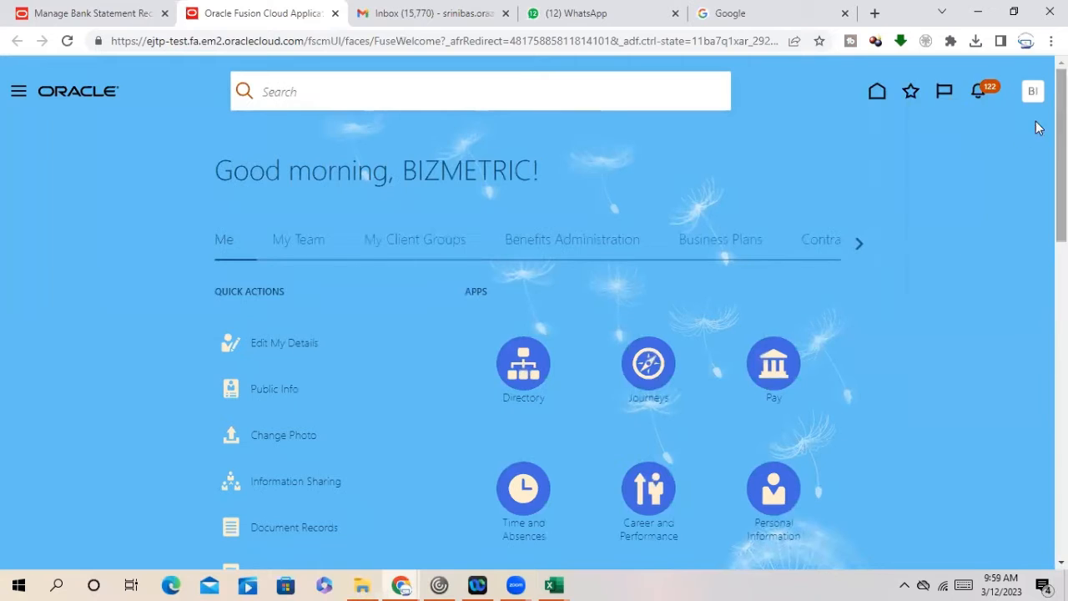
pyautogui.click(1032, 91)
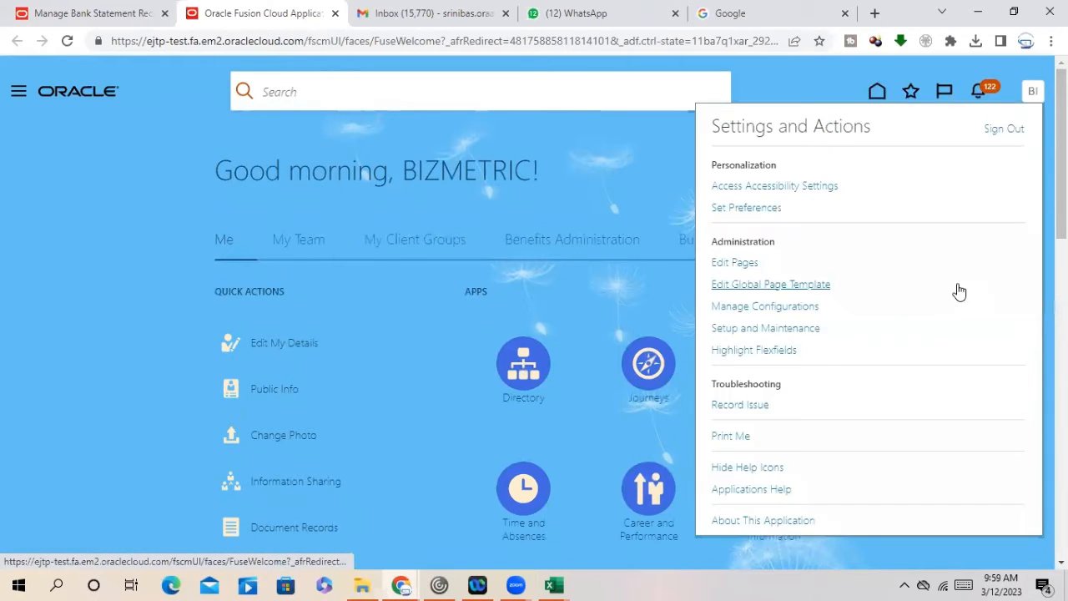
pyautogui.click(806, 331)
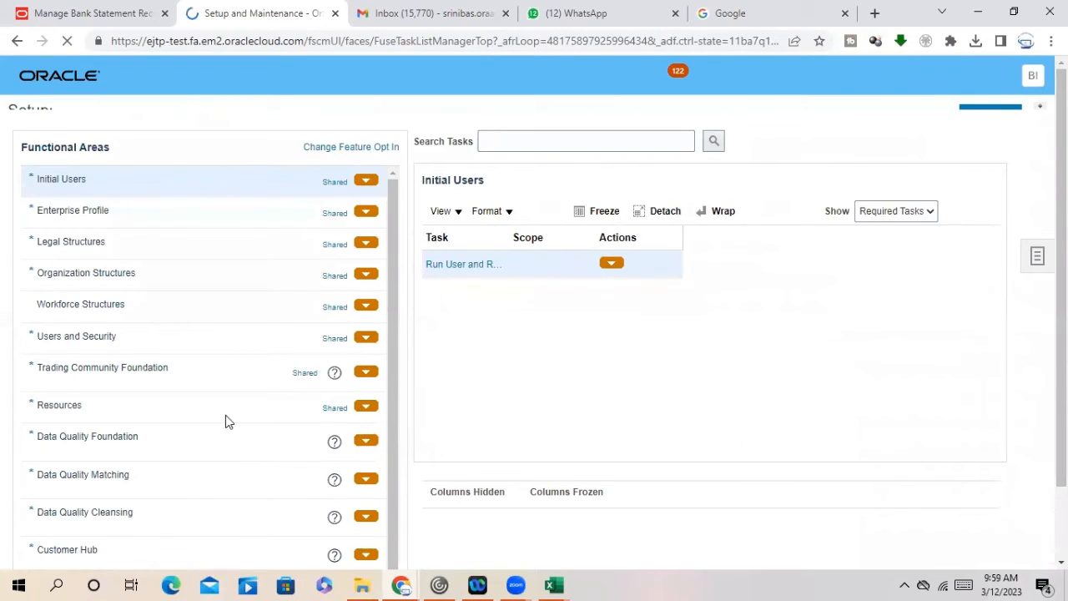
# Step: Switch the setup offering to Financials and show the tasks of the Cash Management functional area
pyautogui.scroll(-1, 226, 417)
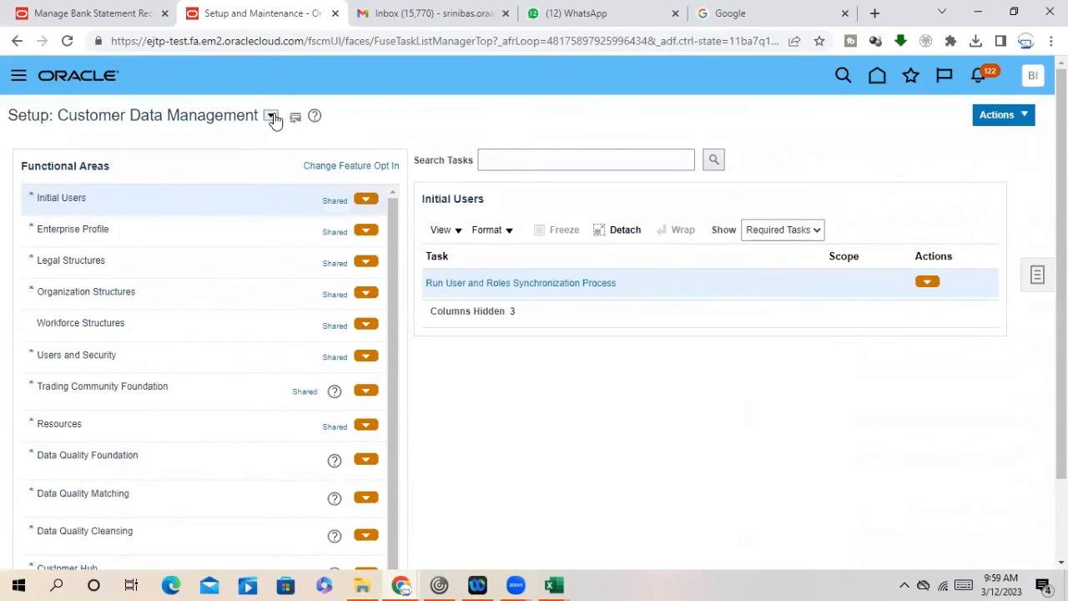
pyautogui.click(271, 116)
pyautogui.click(292, 198)
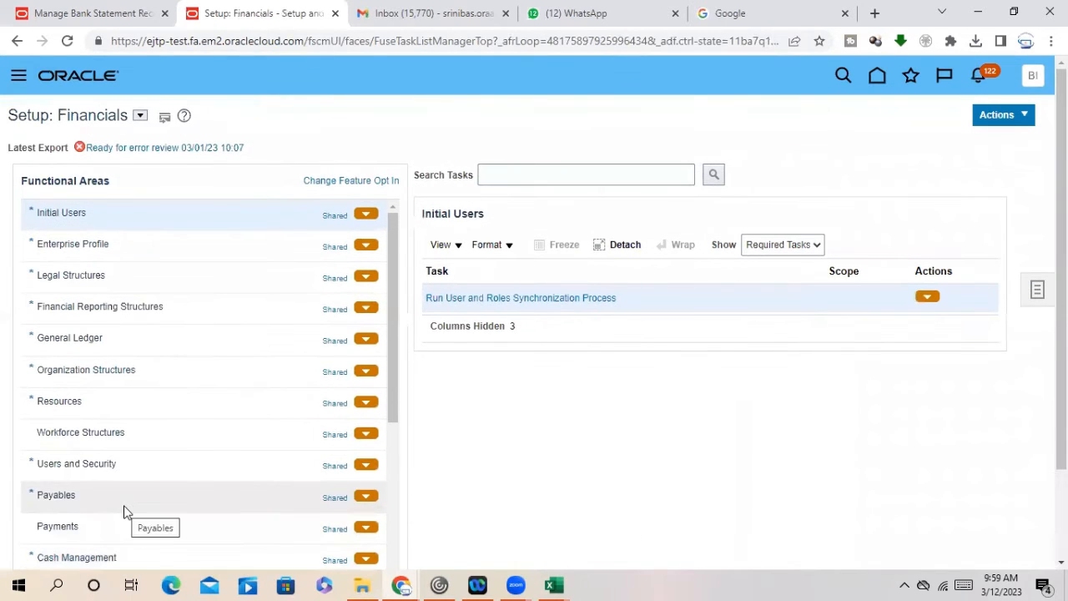
pyautogui.scroll(-1, 124, 507)
pyautogui.click(117, 480)
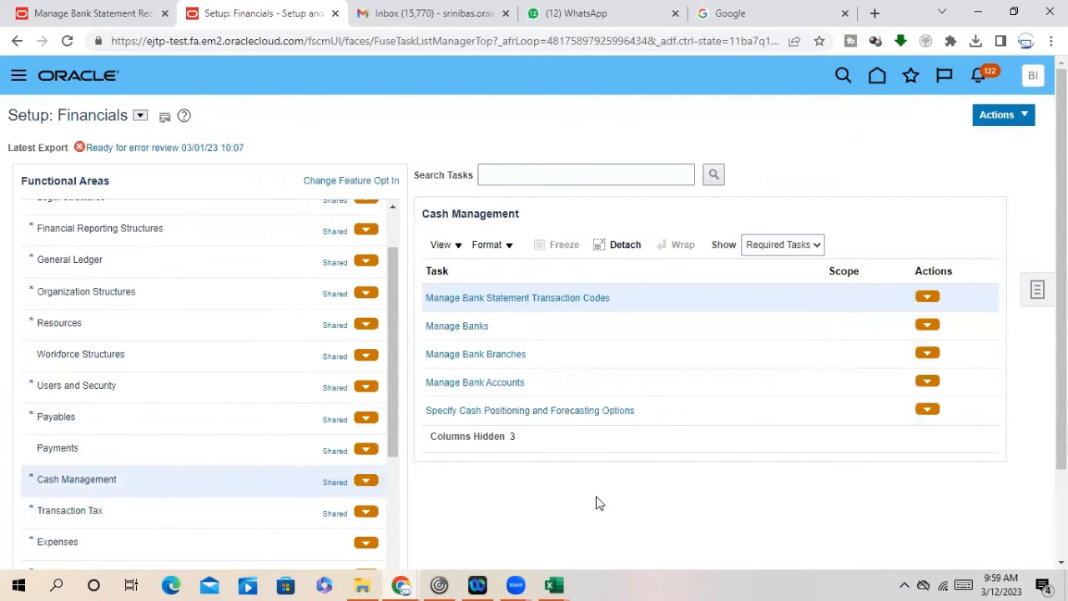
pyautogui.click(516, 584)
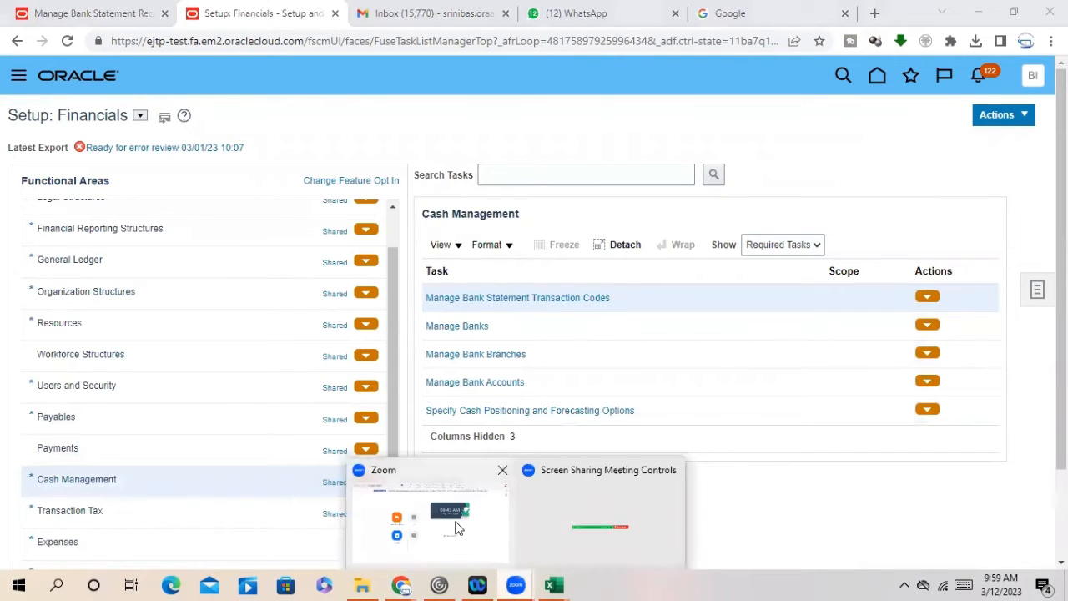
pyautogui.click(456, 526)
pyautogui.click(456, 521)
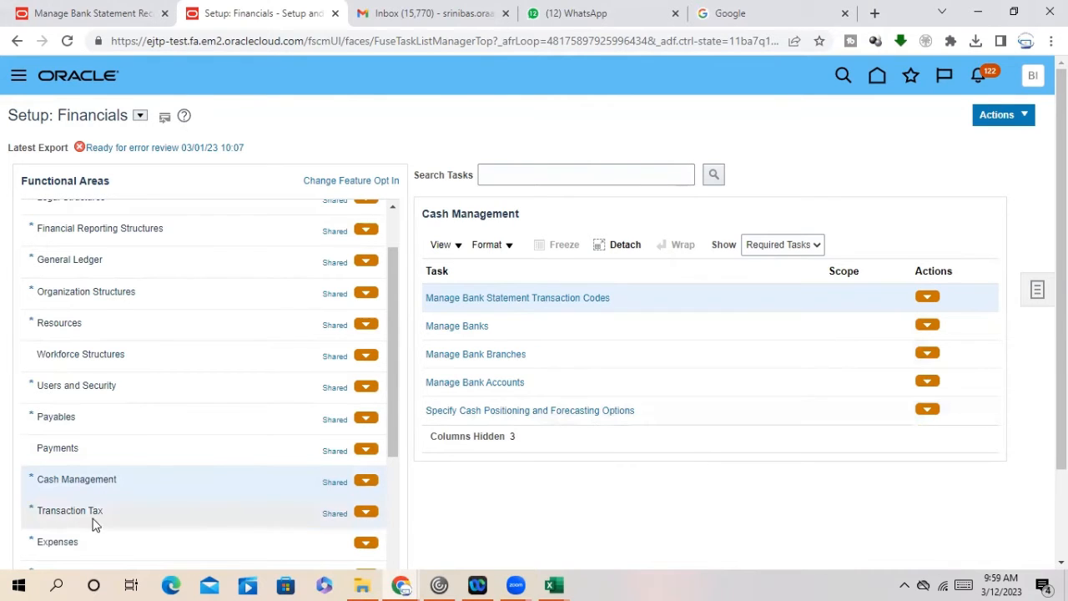
# Step: Open the Manage Bank Accounts task, search for account name Epic and open the Epic001 bank account
pyautogui.click(492, 382)
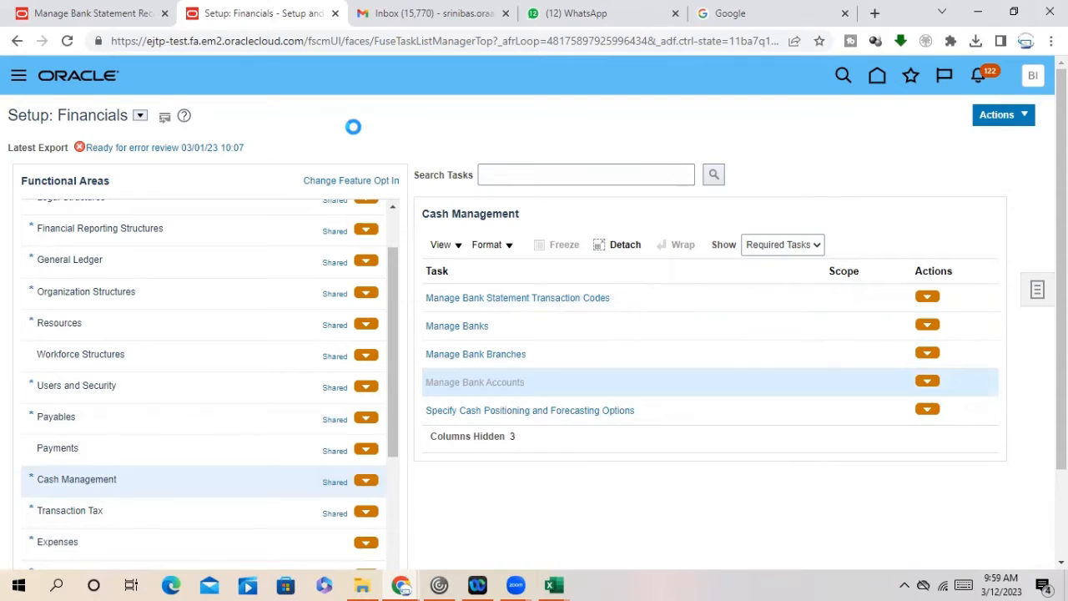
pyautogui.click(220, 200)
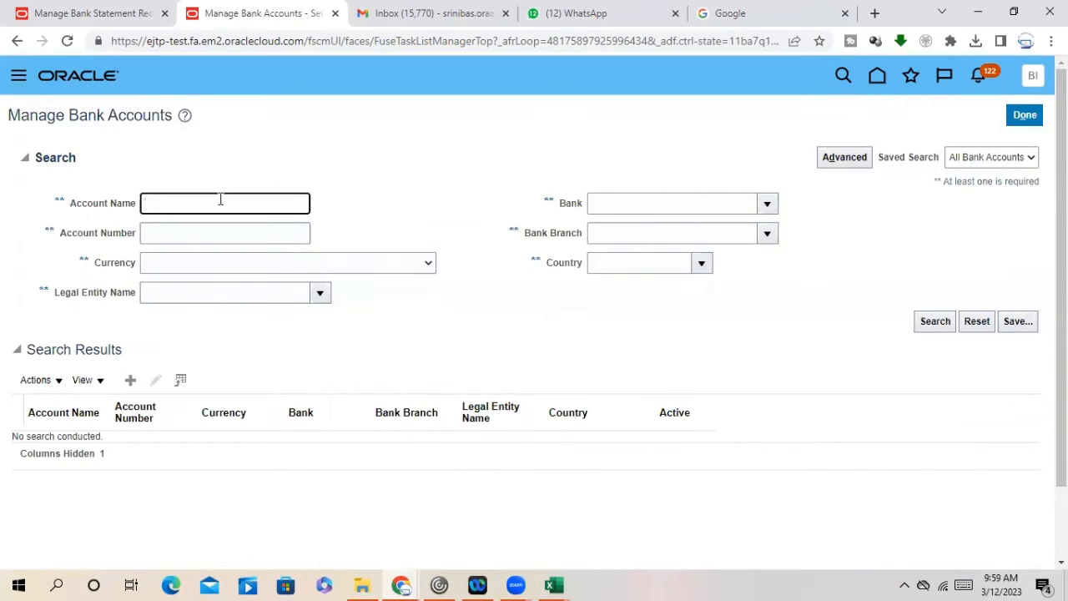
pyautogui.write('Er')
pyautogui.write('ic')
pyautogui.click(933, 323)
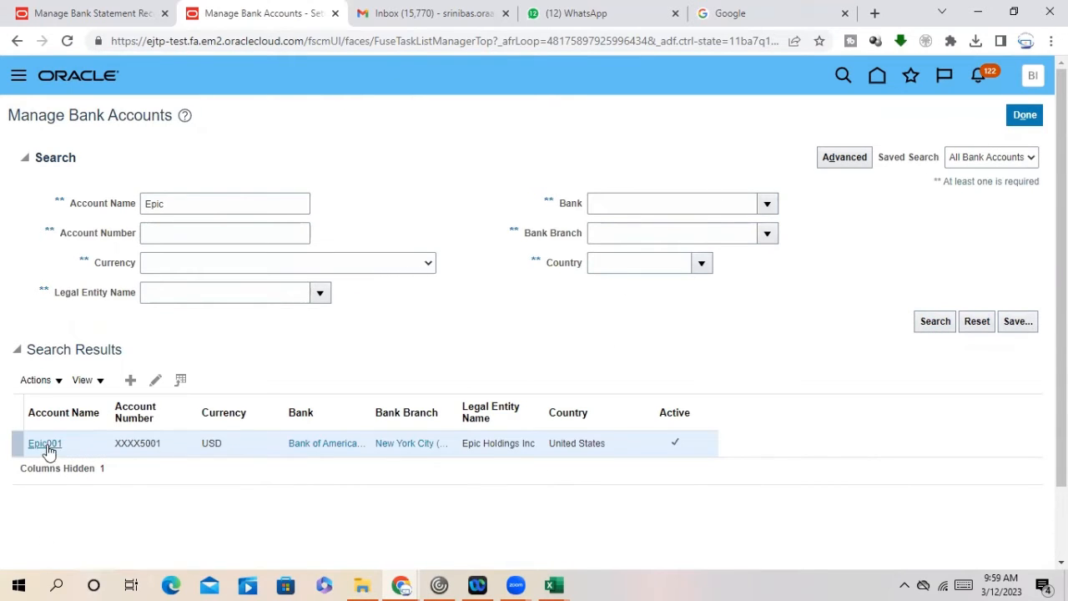
pyautogui.click(44, 443)
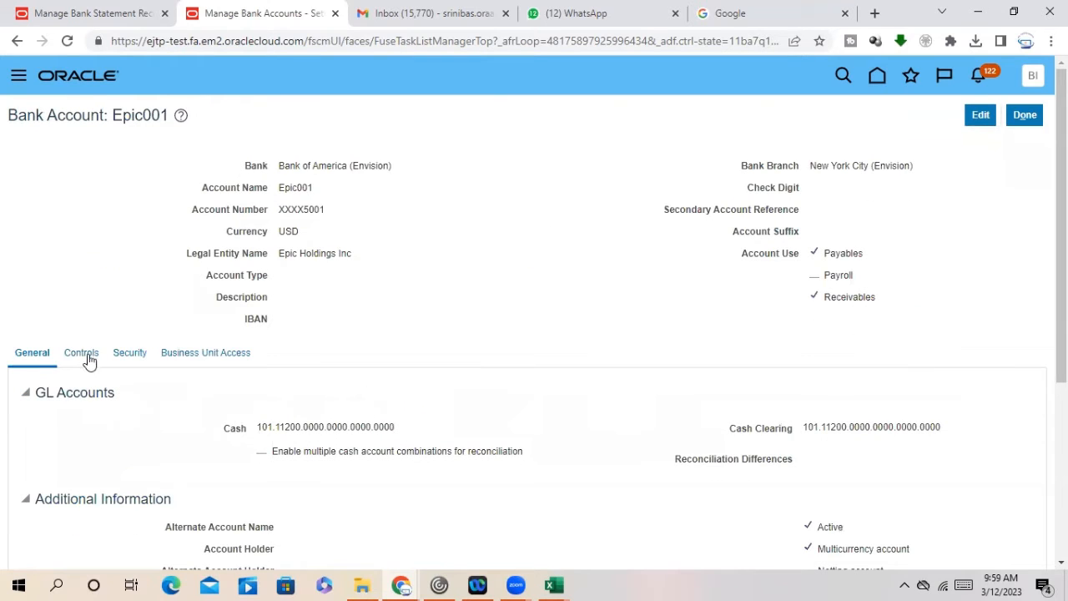
# Step: Examine the Manual Reconciliation Tolerance Rule and Automatic Reconciliation Rule Set fields in the Cash Management controls of the Epic001 account
pyautogui.click(83, 353)
pyautogui.scroll(-1, 438, 348)
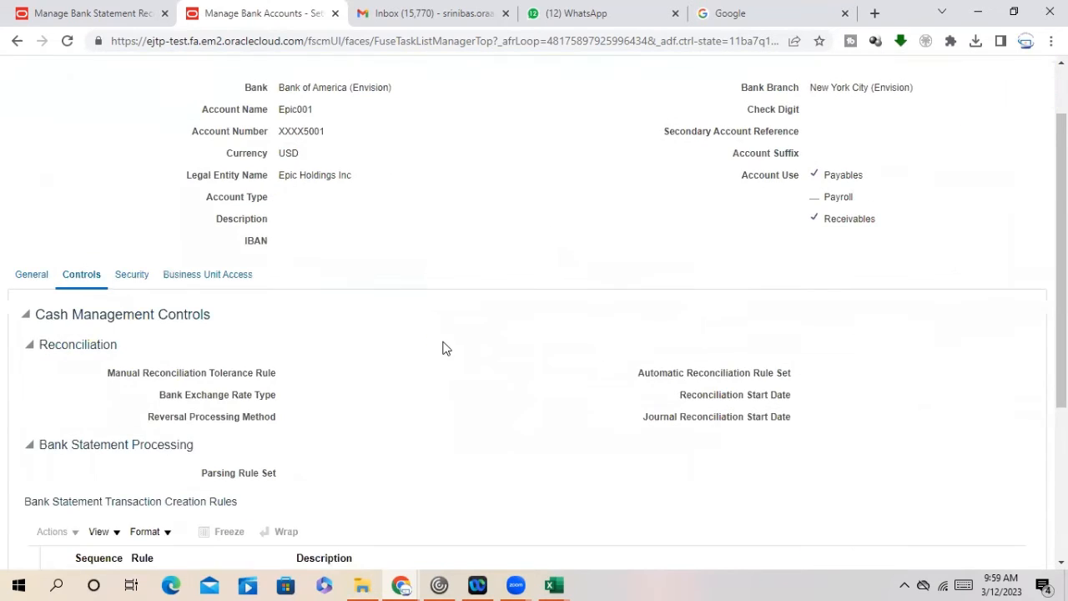
pyautogui.scroll(-2, 443, 349)
pyautogui.moveTo(109, 221); pyautogui.dragTo(291, 217)
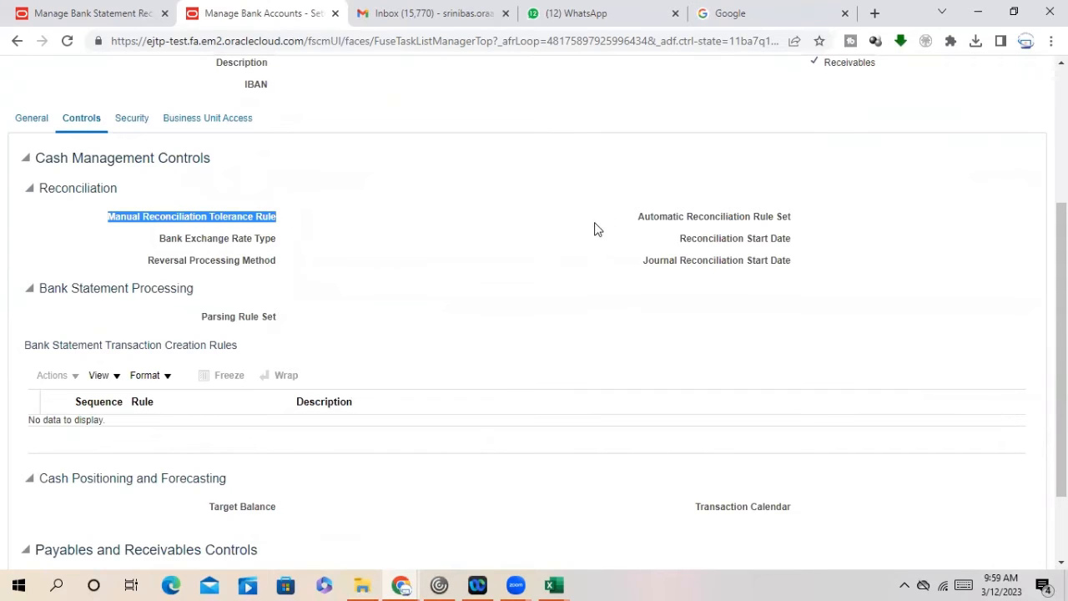
pyautogui.moveTo(673, 219); pyautogui.dragTo(716, 241)
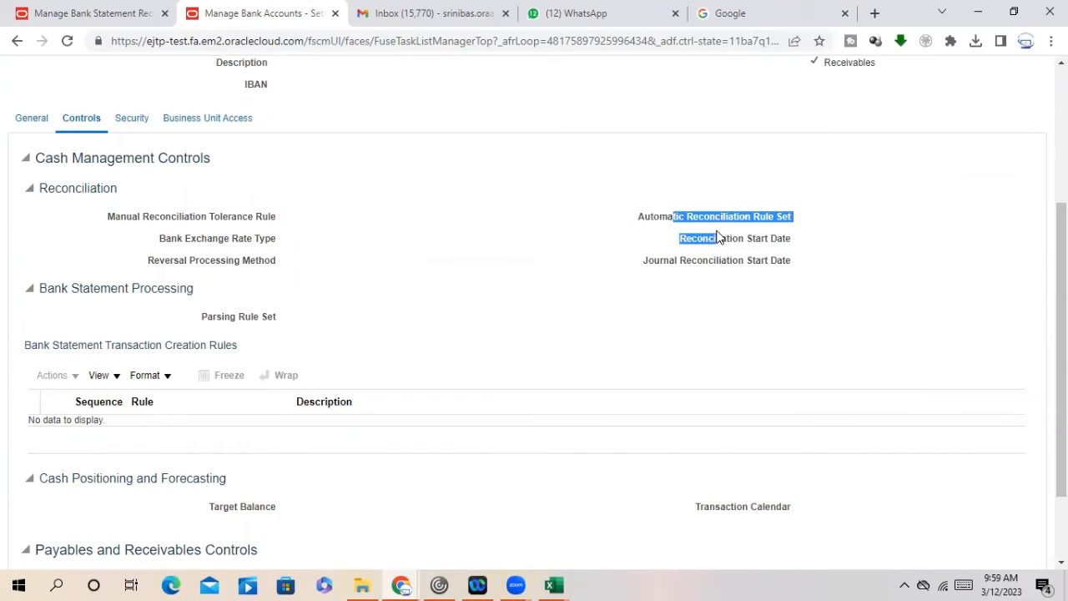
pyautogui.rightClick(707, 241)
pyautogui.click(402, 329)
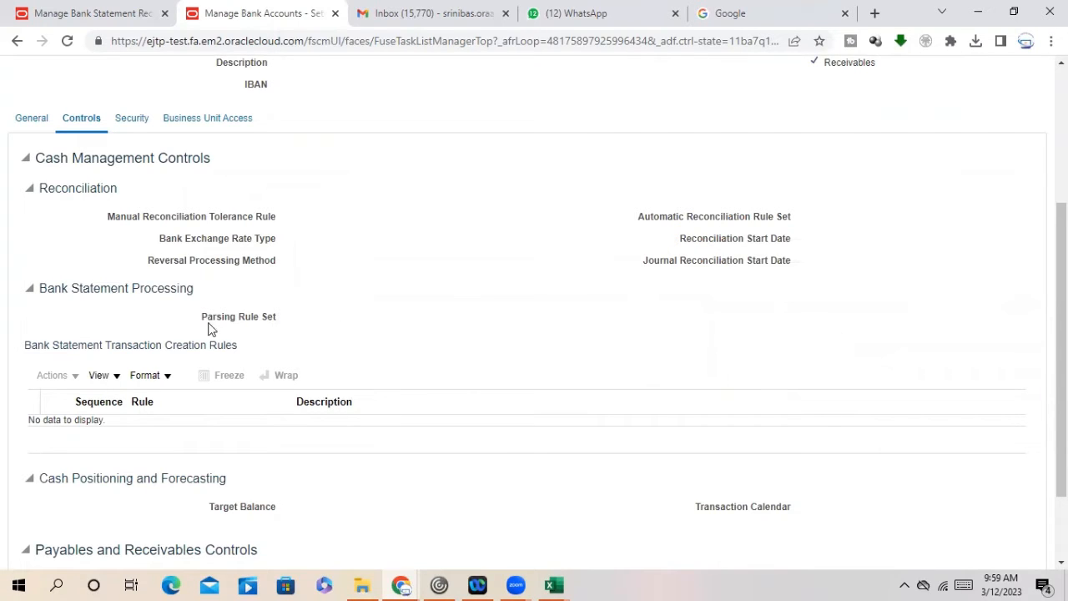
pyautogui.moveTo(114, 216); pyautogui.dragTo(278, 215)
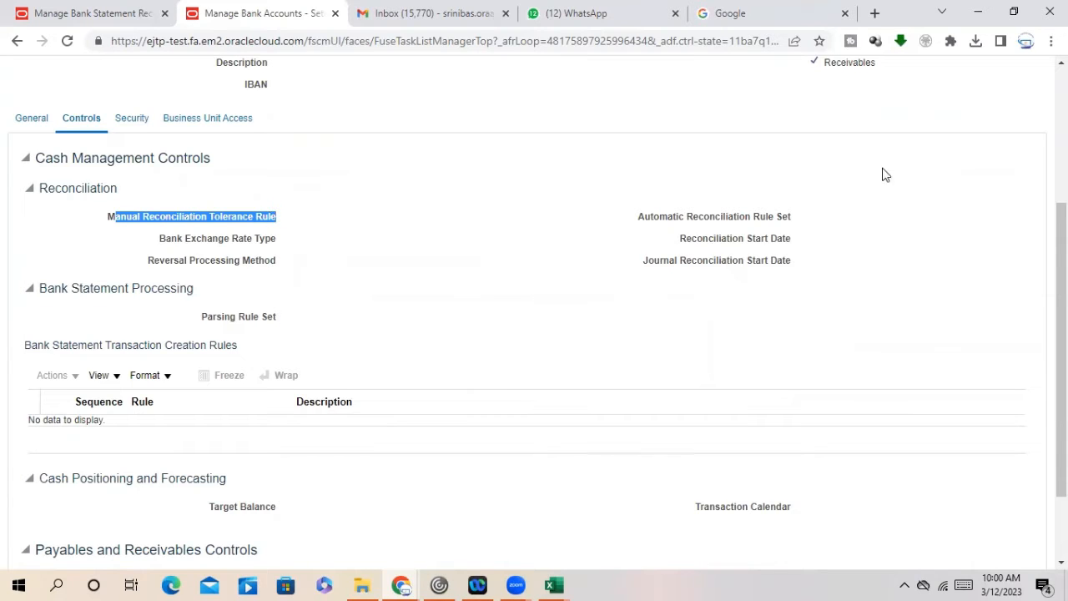
pyautogui.moveTo(637, 217); pyautogui.dragTo(784, 216)
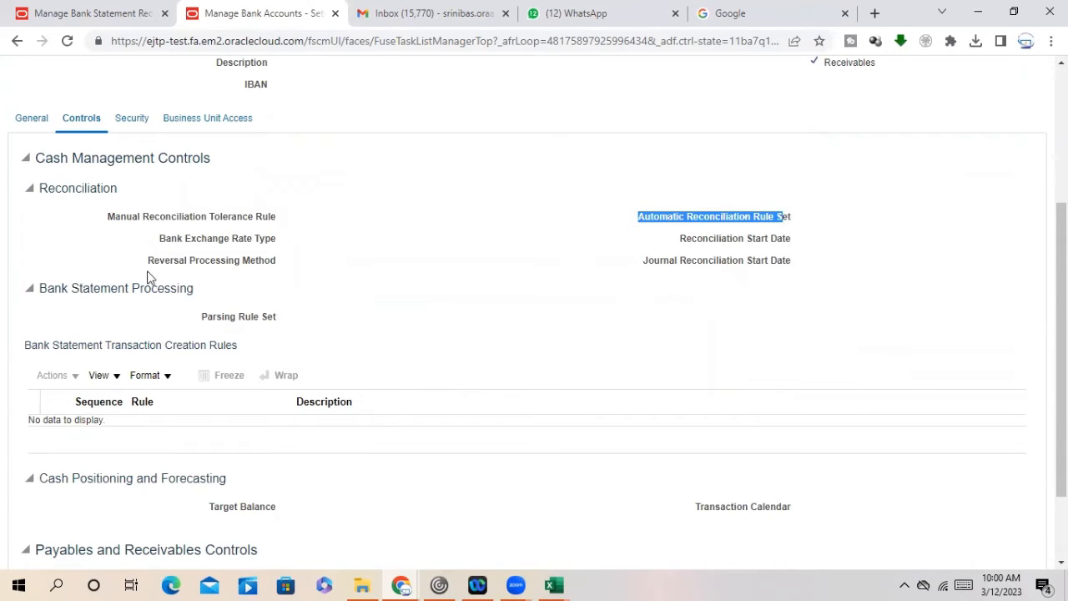
pyautogui.moveTo(160, 217); pyautogui.dragTo(285, 228)
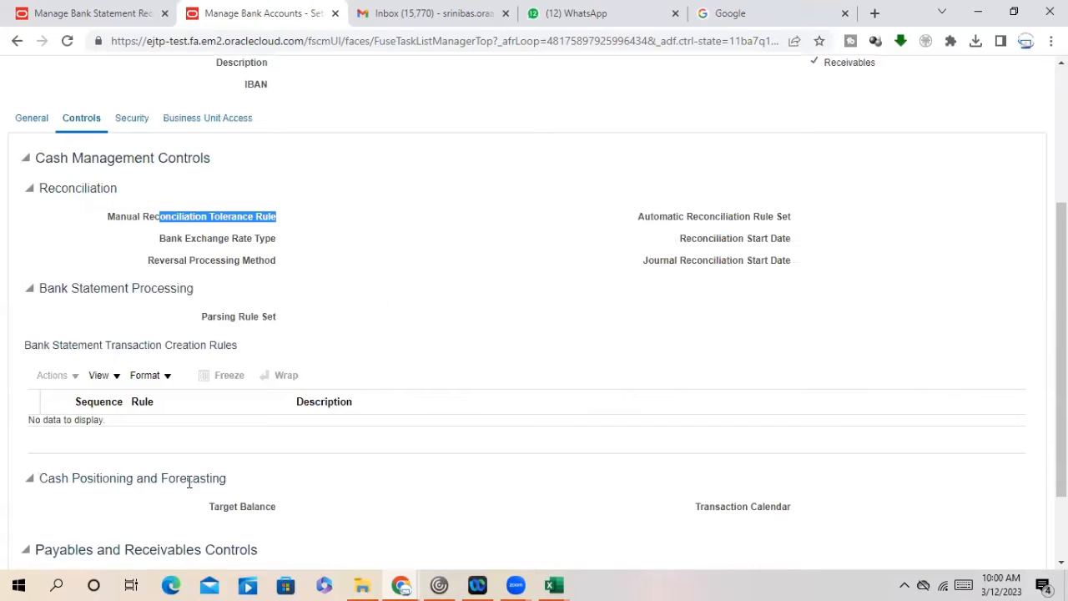
# Step: Close the APRO Tolerance Rule in Oracle and switch to the Tolerance Rules sheet of the Cash Management workbook in Excel
pyautogui.click(96, 20)
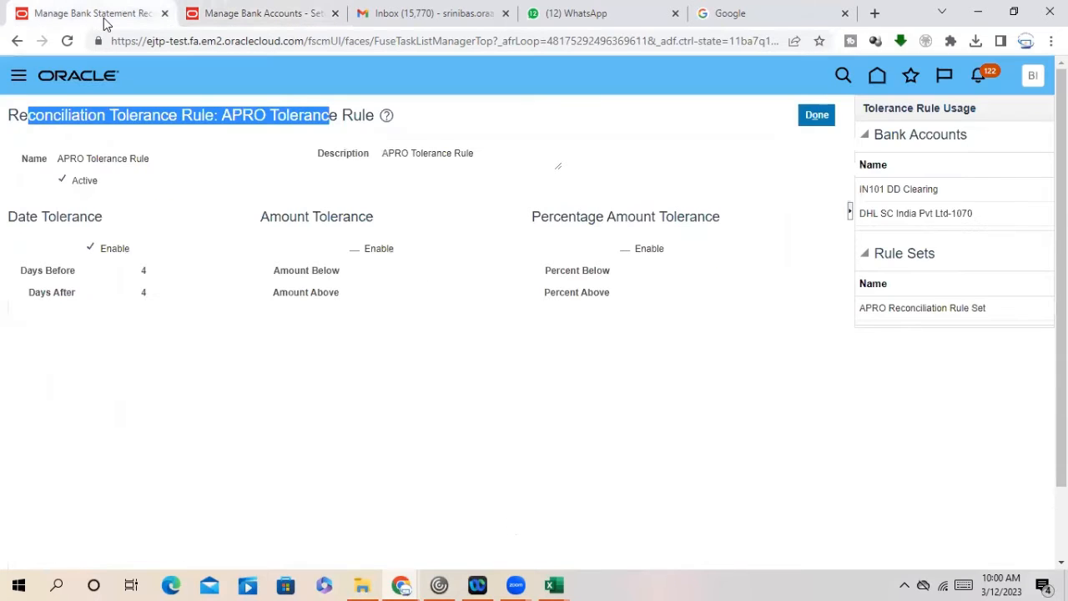
pyautogui.click(814, 115)
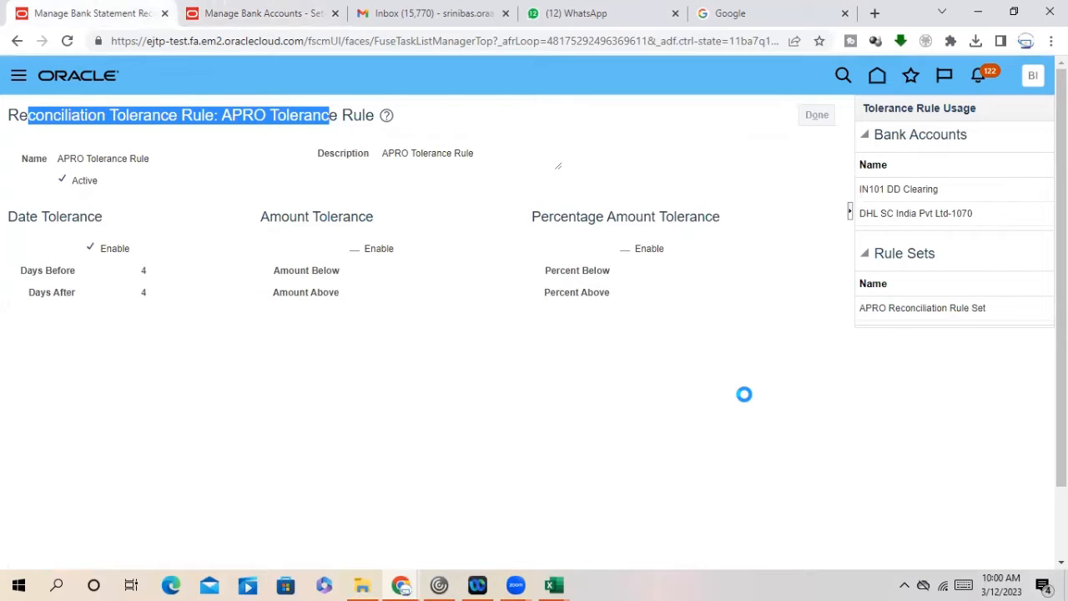
pyautogui.click(554, 585)
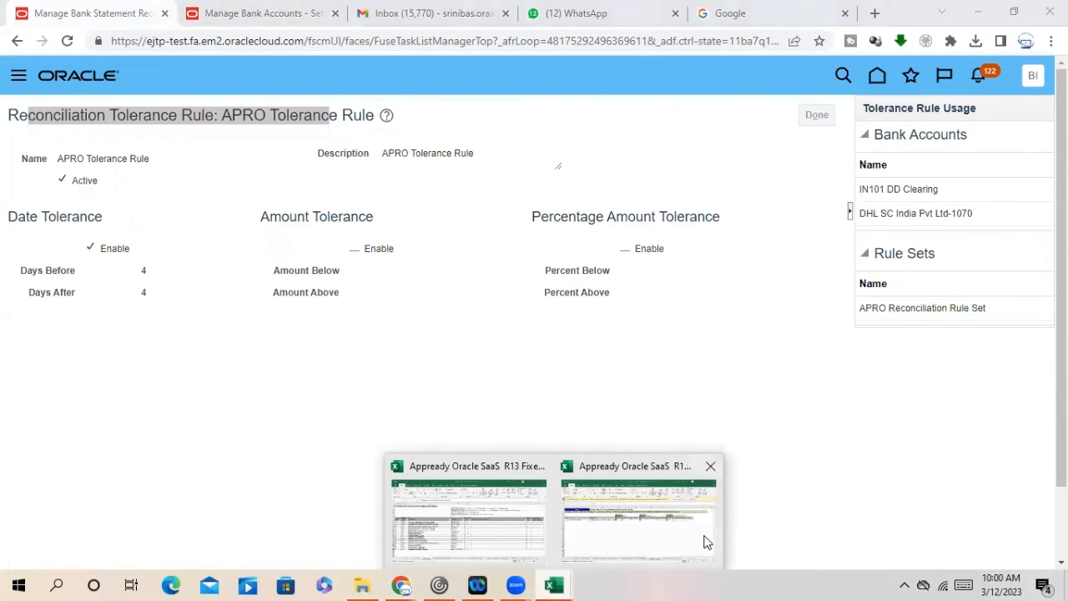
pyautogui.click(642, 543)
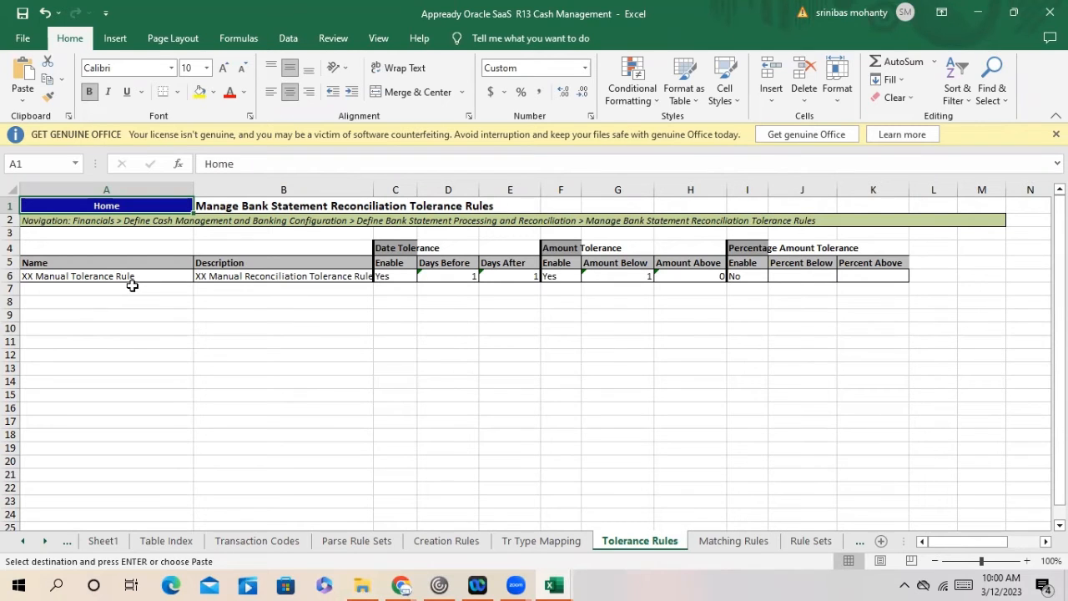
# Step: Examine the date and amount tolerance values of the XX Manual Tolerance Rule
pyautogui.click(460, 276)
pyautogui.click(523, 275)
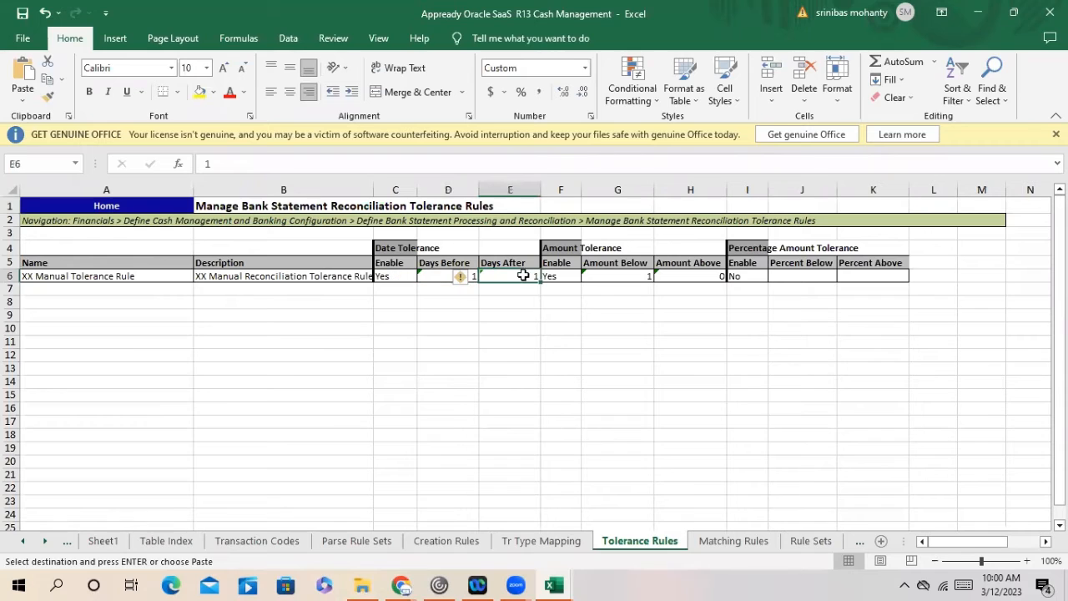
pyautogui.click(631, 275)
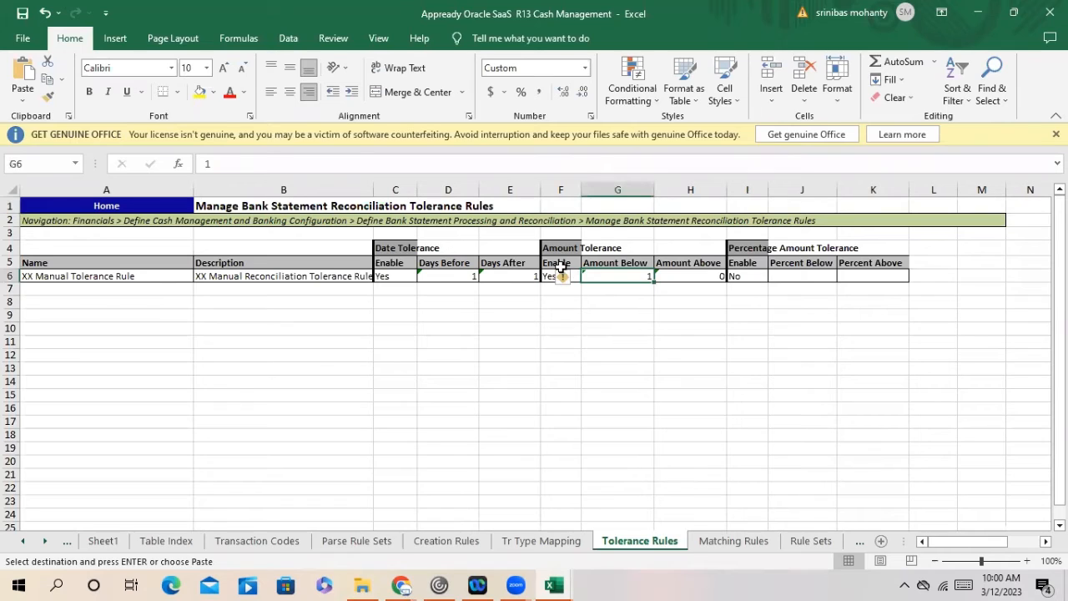
pyautogui.click(695, 276)
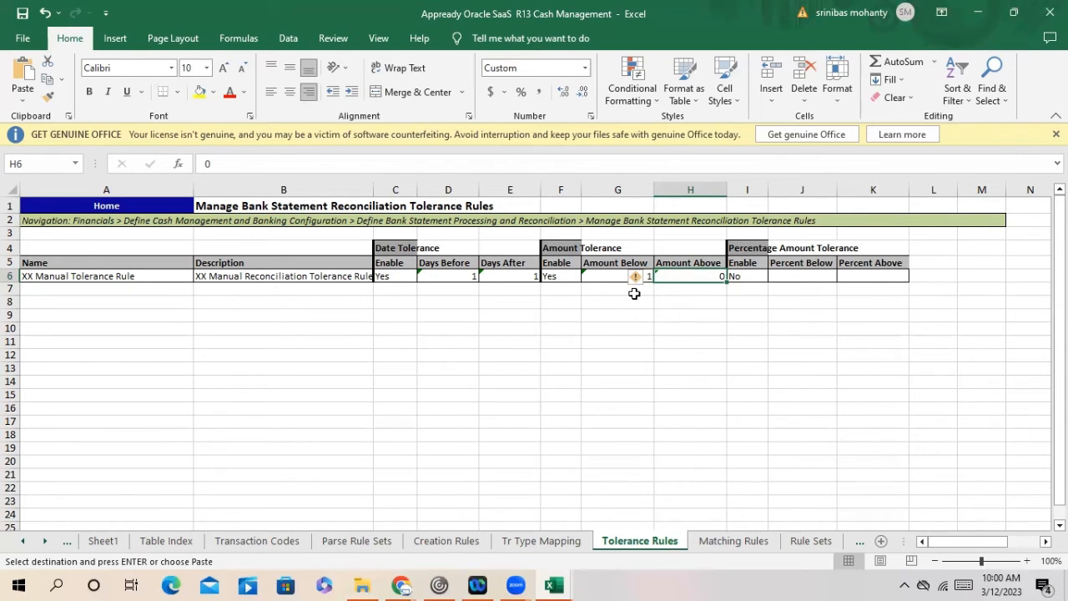
pyautogui.scroll(-3, 682, 287)
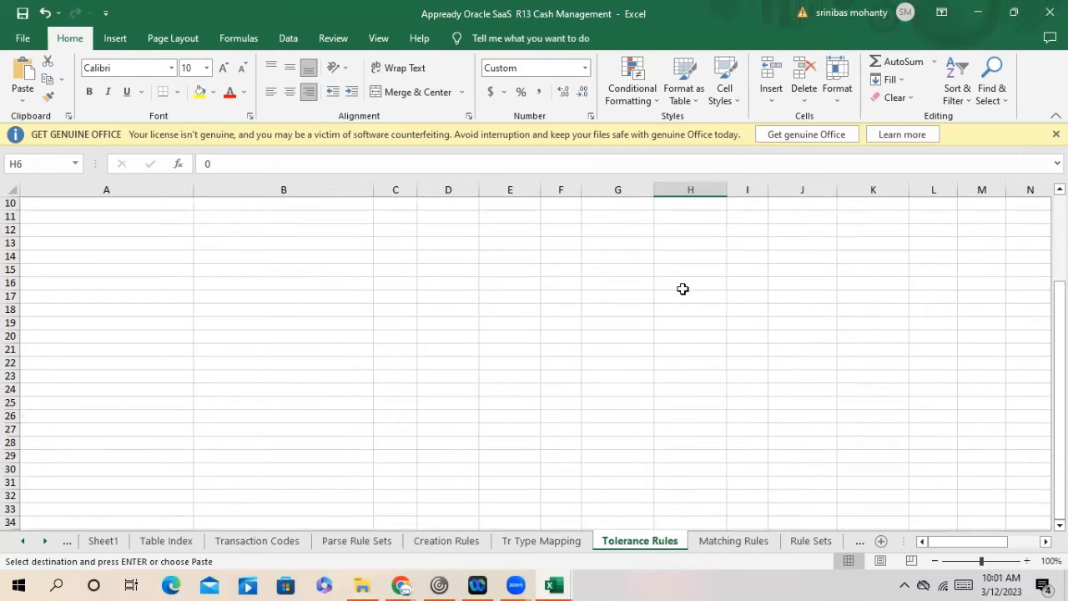
pyautogui.scroll(3, 684, 289)
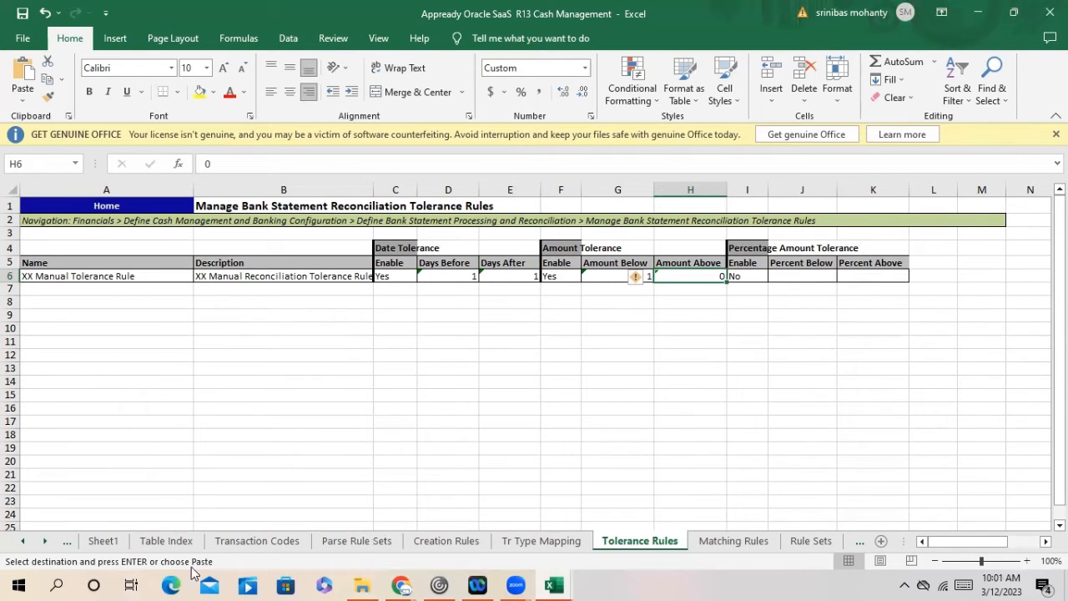
# Step: Go to the Table Index sheet and follow its link to the Manage Bank Statement Reconciliation Matching Rules sheet
pyautogui.click(25, 540)
pyautogui.click(25, 541)
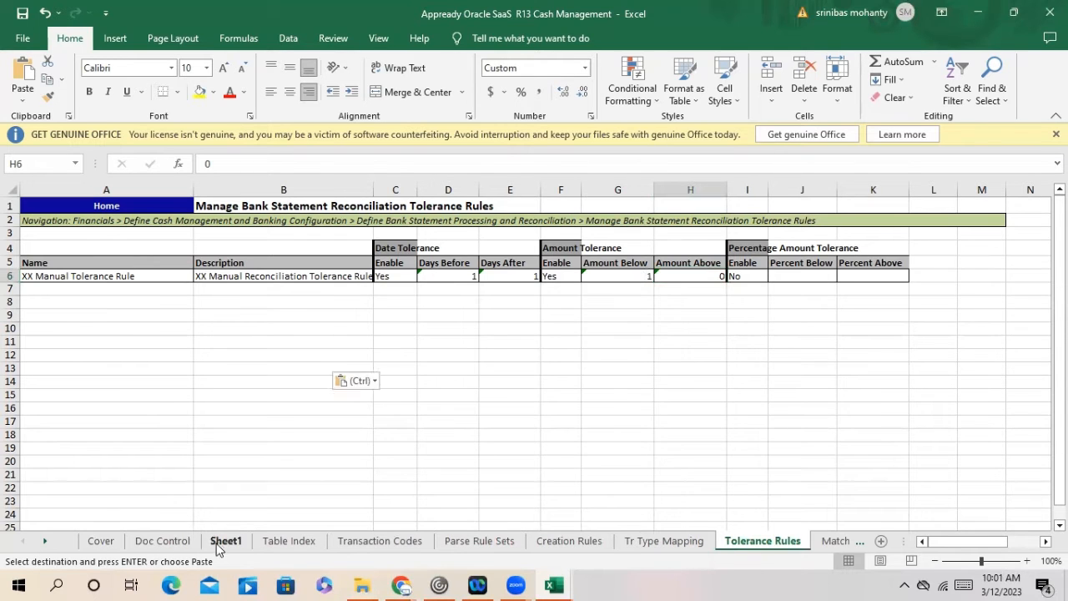
pyautogui.click(220, 544)
pyautogui.click(289, 543)
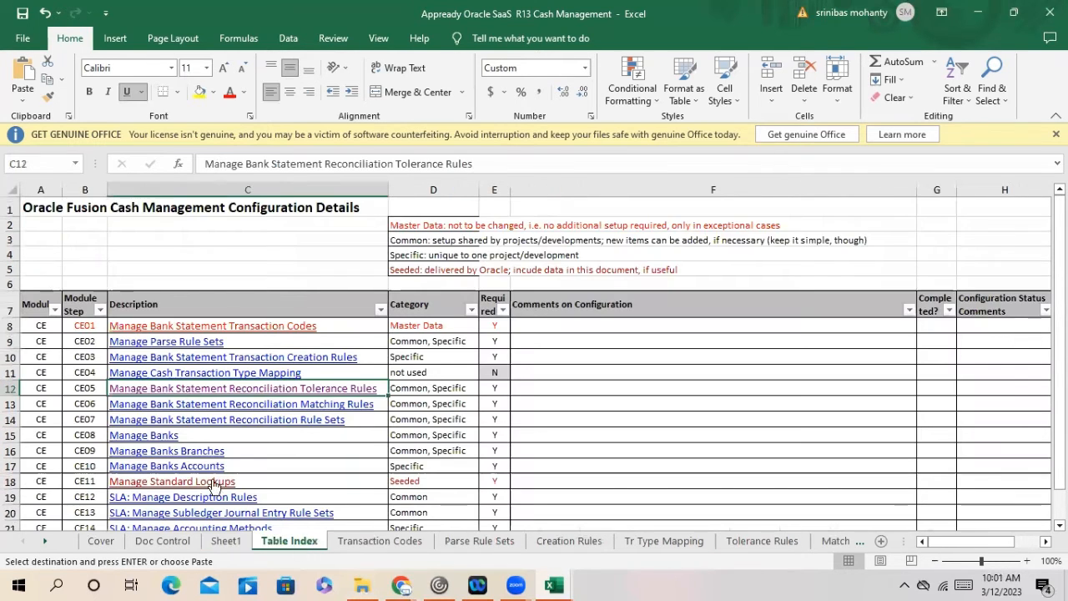
pyautogui.click(303, 405)
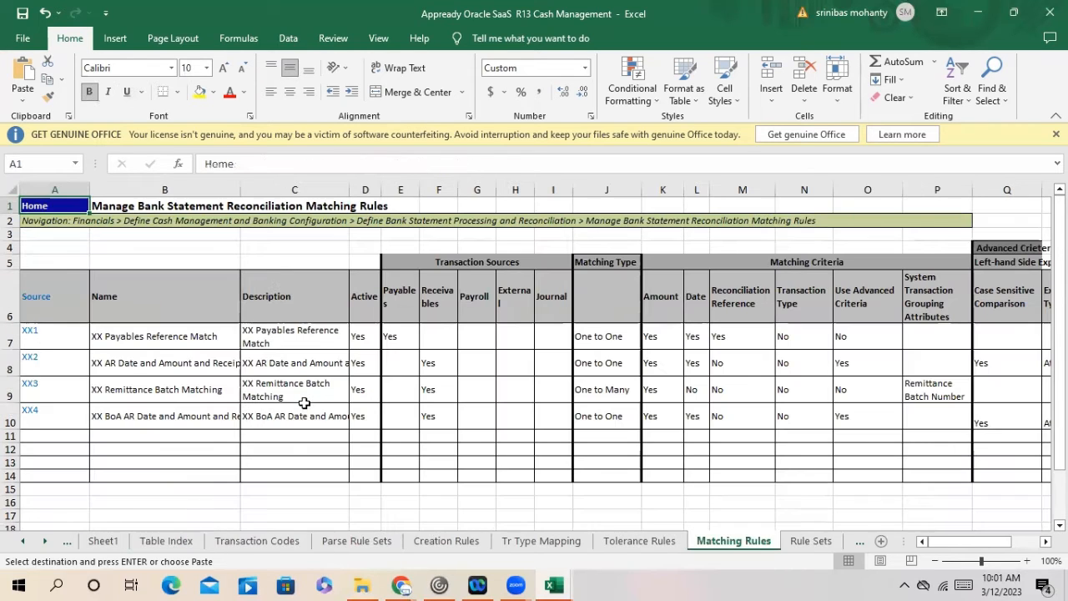
# Step: Switch back to Oracle in Chrome and close the Manage Bank Statement Reconciliation Tolerance Rules page
pyautogui.click(410, 583)
pyautogui.click(322, 537)
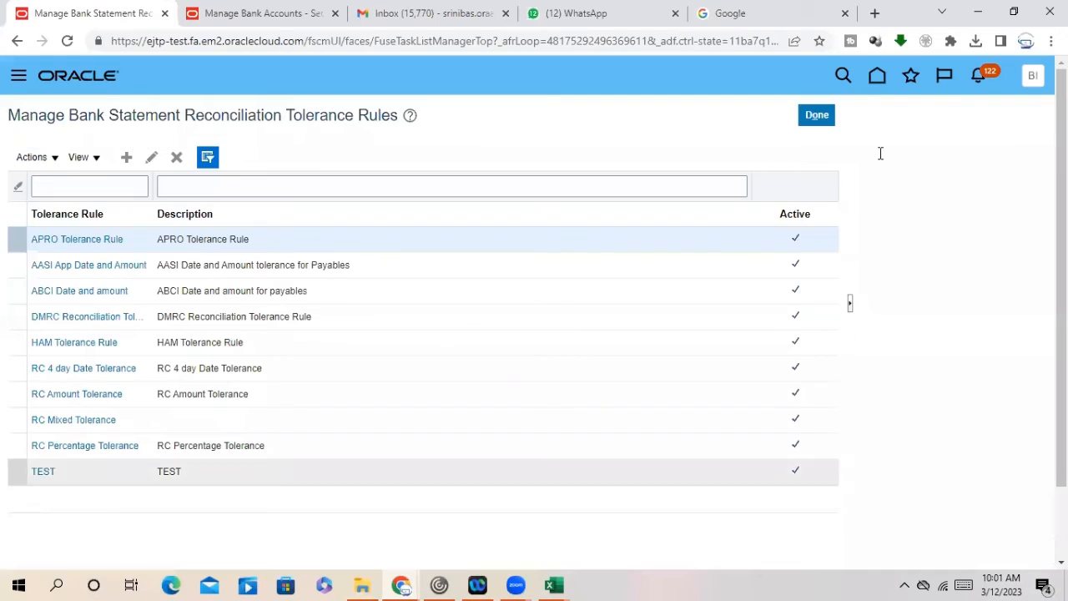
pyautogui.click(817, 116)
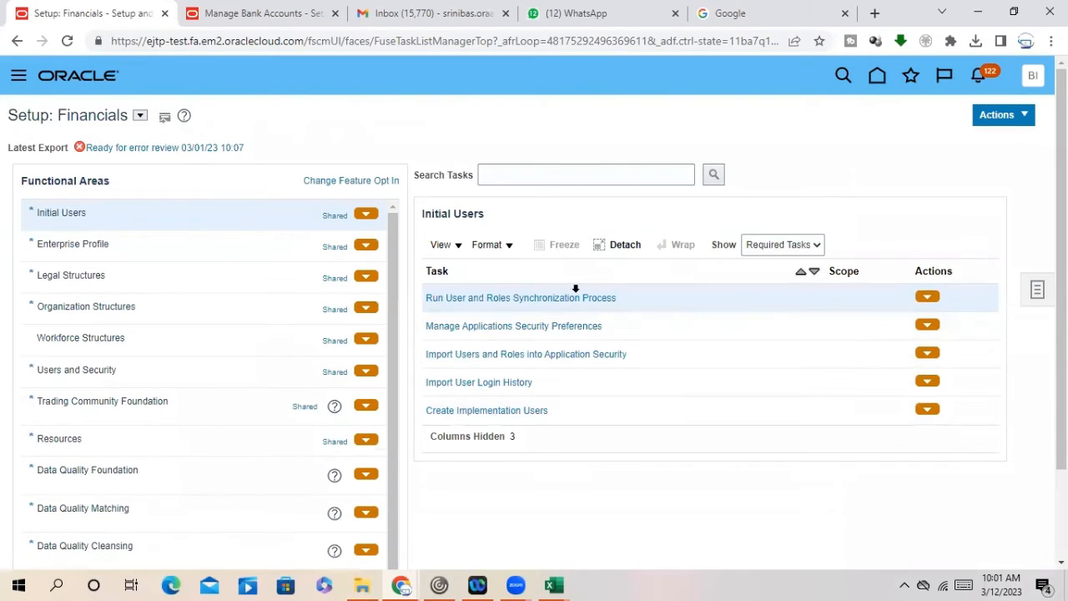
pyautogui.scroll(-1, 198, 450)
pyautogui.scroll(1, 198, 450)
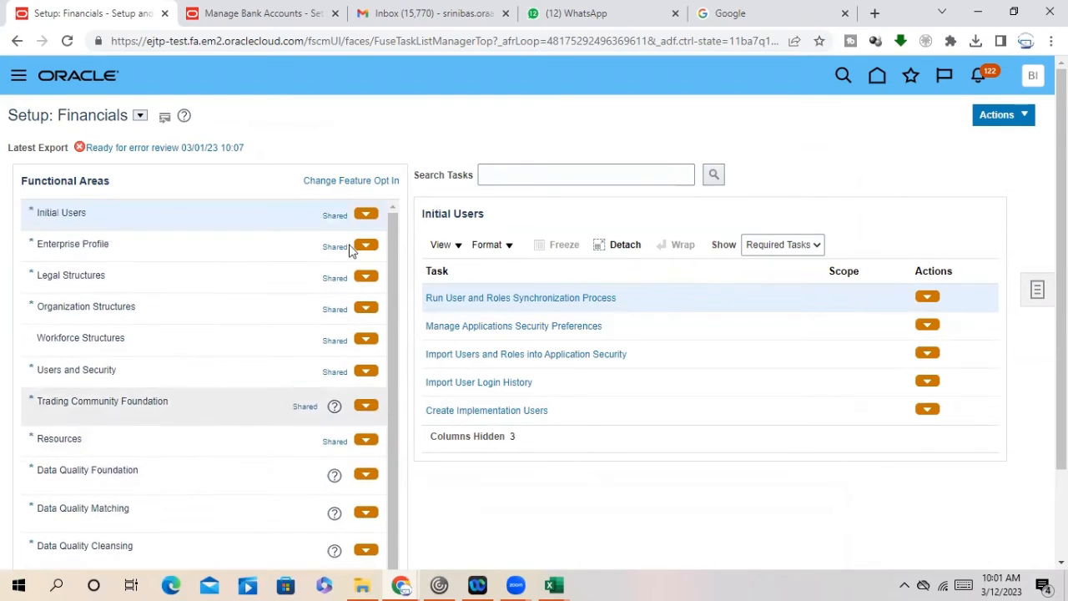
# Step: Close the details of the Epic001 bank account in the other Oracle tab
pyautogui.click(228, 14)
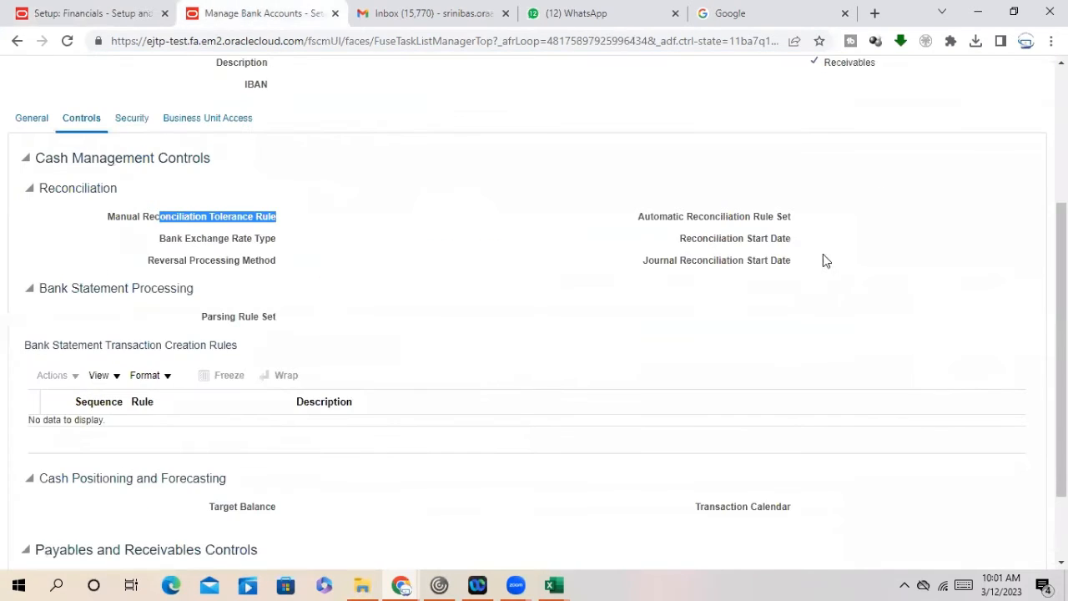
pyautogui.scroll(3, 822, 260)
pyautogui.click(1023, 115)
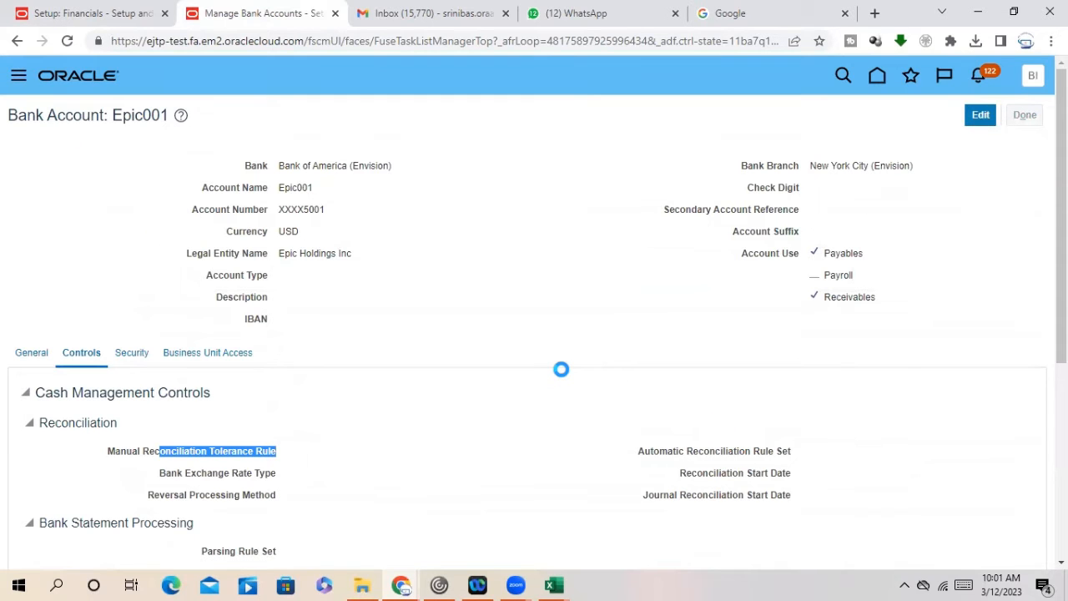
# Step: Reload the Financials setup offering in the first Oracle tab and show all tasks of the Cash Management functional area
pyautogui.click(104, 14)
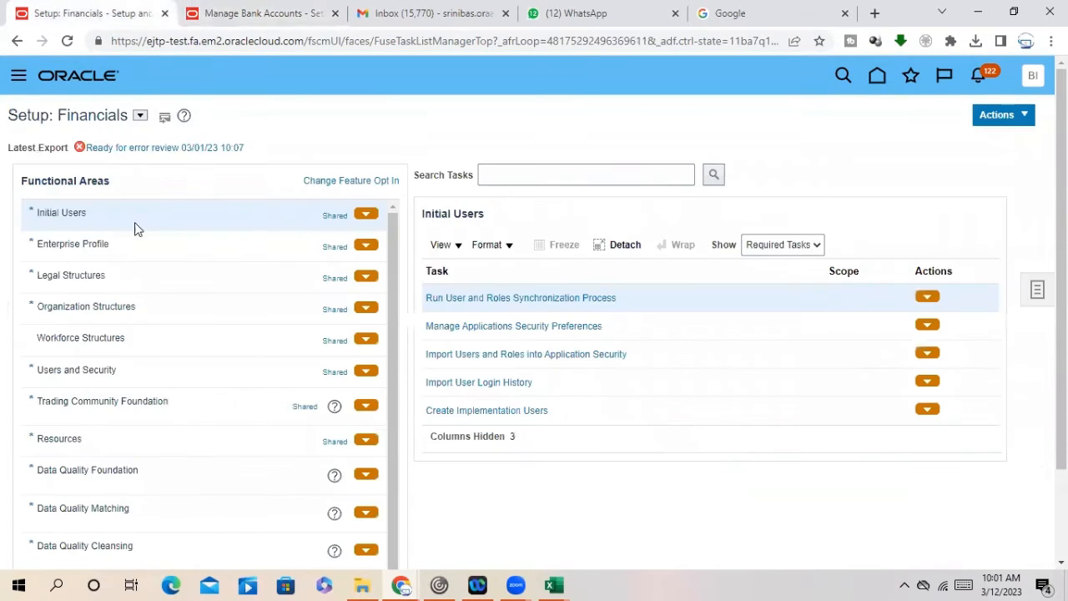
pyautogui.click(70, 42)
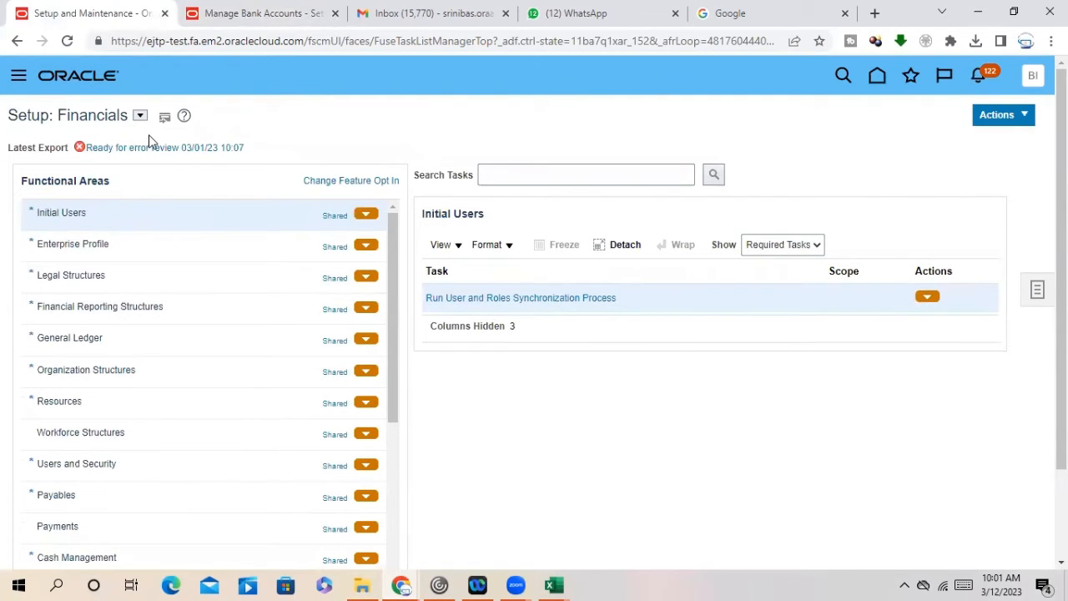
pyautogui.click(140, 116)
pyautogui.click(153, 200)
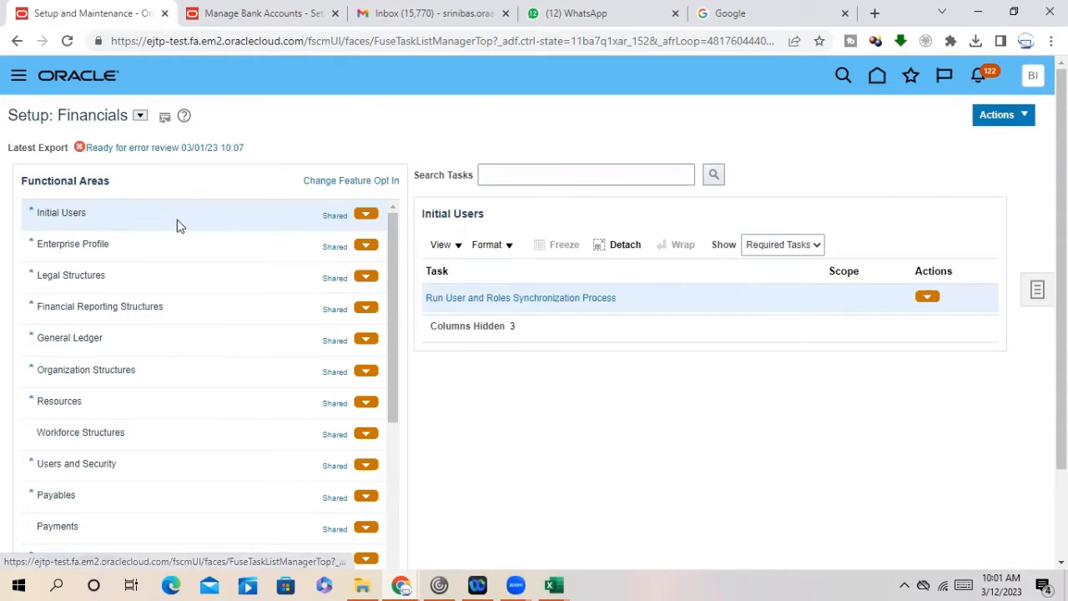
pyautogui.scroll(-3, 183, 518)
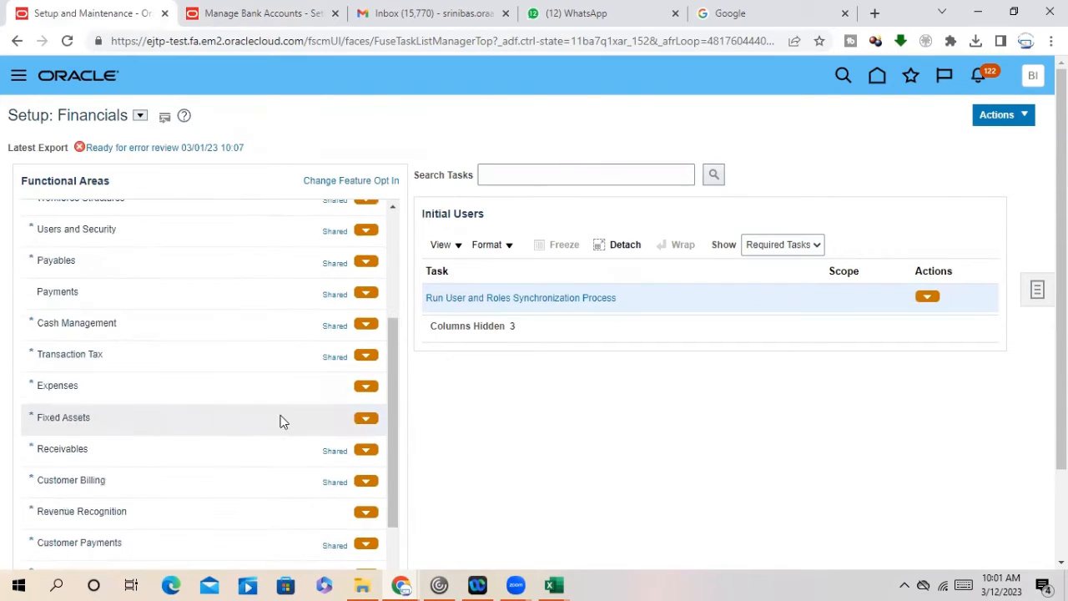
pyautogui.click(117, 323)
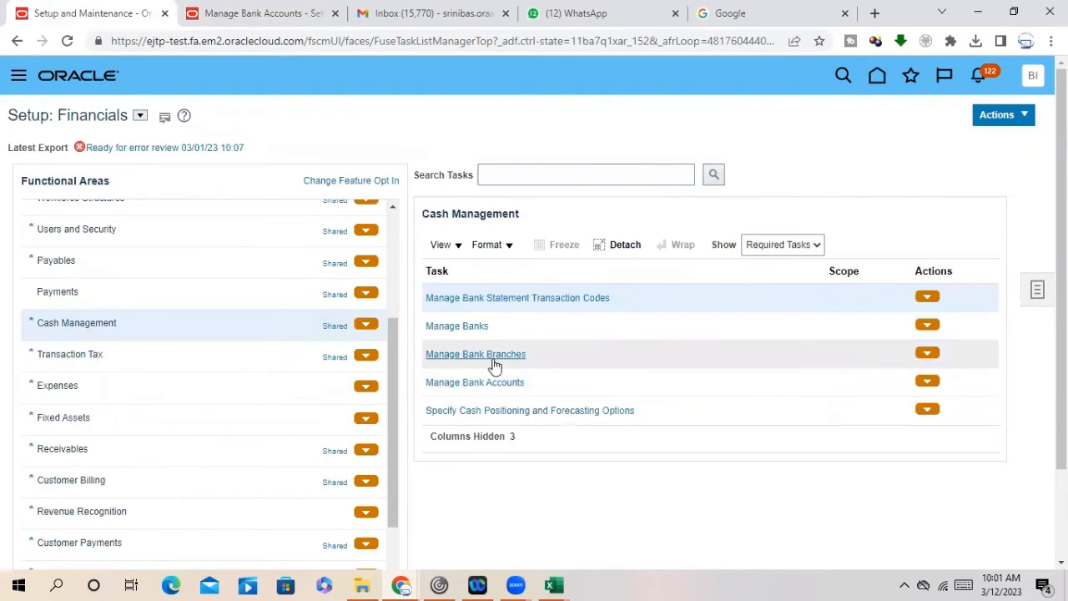
pyautogui.click(821, 244)
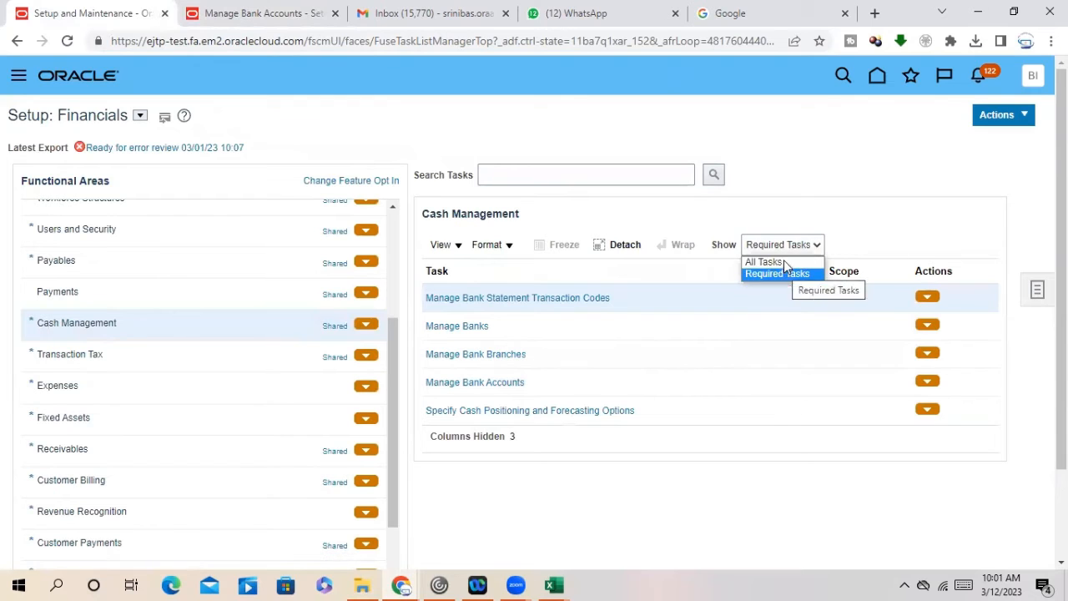
pyautogui.click(763, 259)
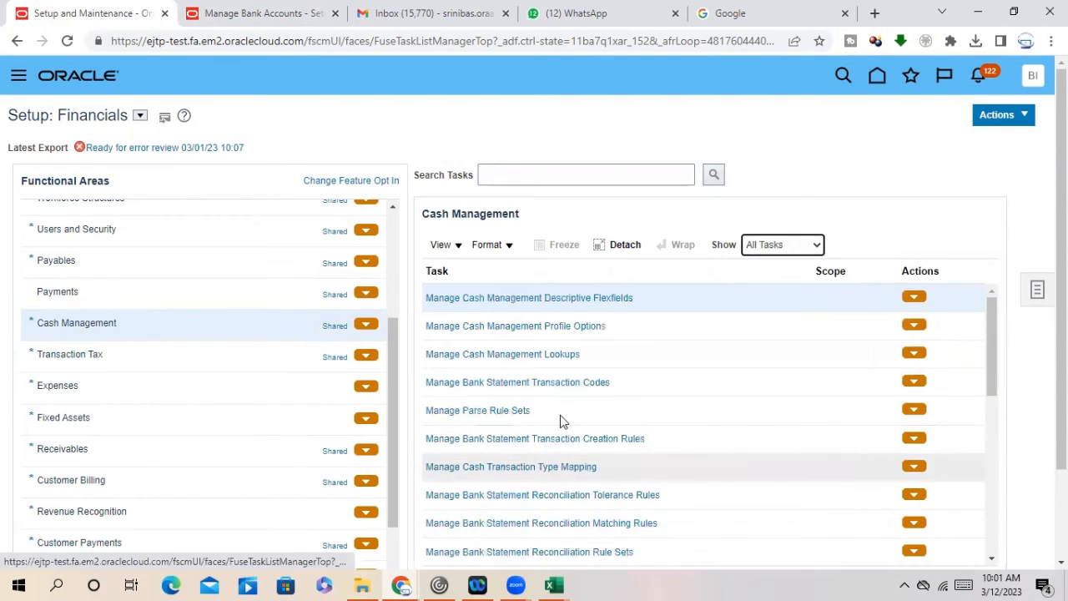
# Step: Open the Manage Bank Statement Reconciliation Matching Rules task, widen the Matching Rule column and open the 0001_TNH_Reconciliation rules entry
pyautogui.click(619, 523)
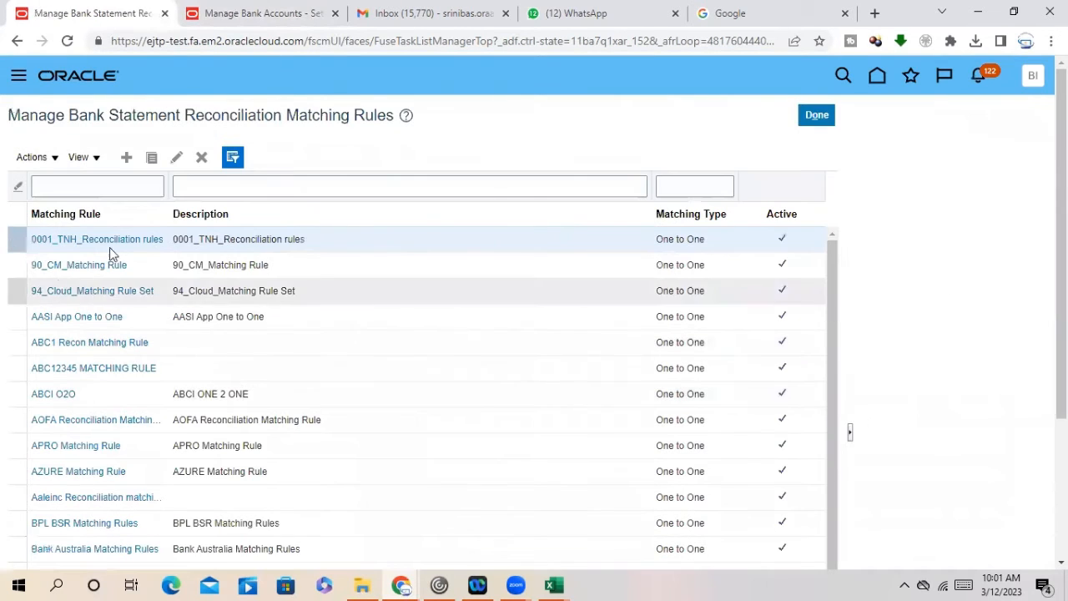
pyautogui.moveTo(171, 185); pyautogui.dragTo(251, 185)
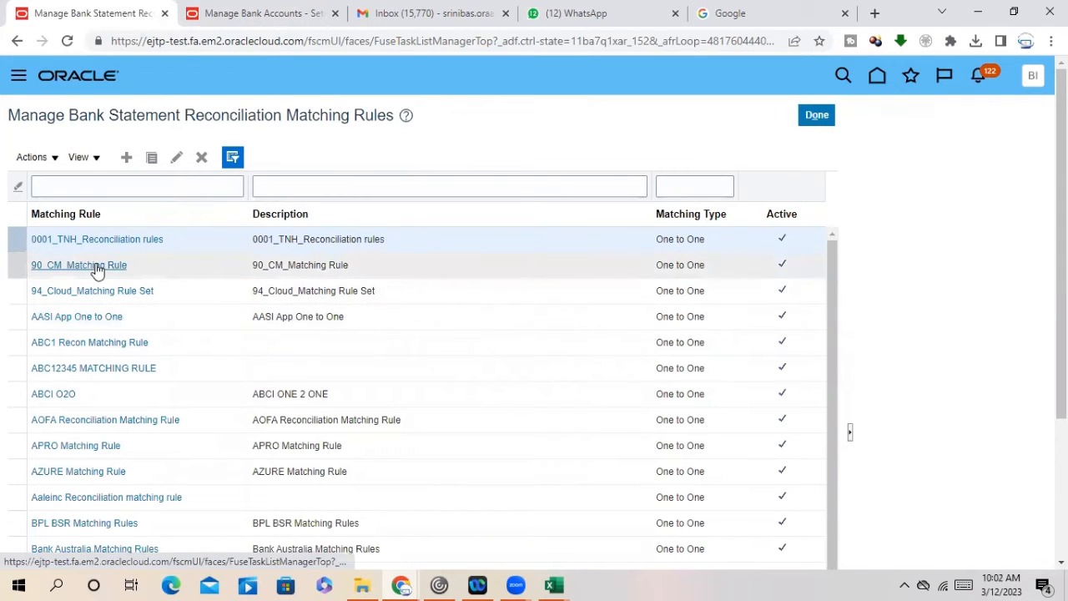
pyautogui.click(125, 239)
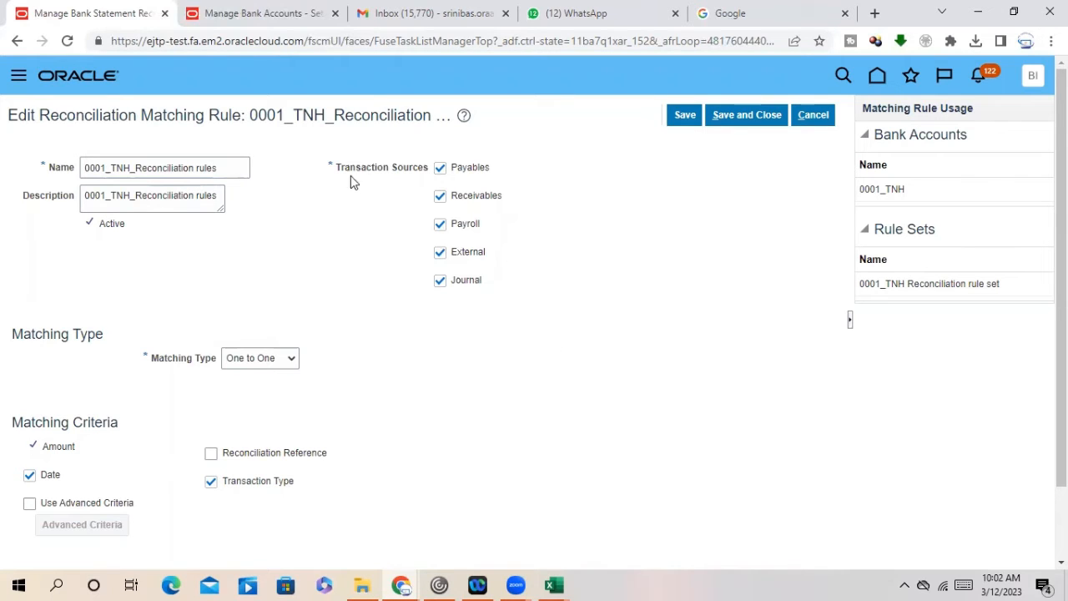
# Step: Examine the transaction sources, matching type and matching criteria of the 0001_TNH_Reconciliation rules matching rule
pyautogui.moveTo(325, 172); pyautogui.dragTo(534, 302)
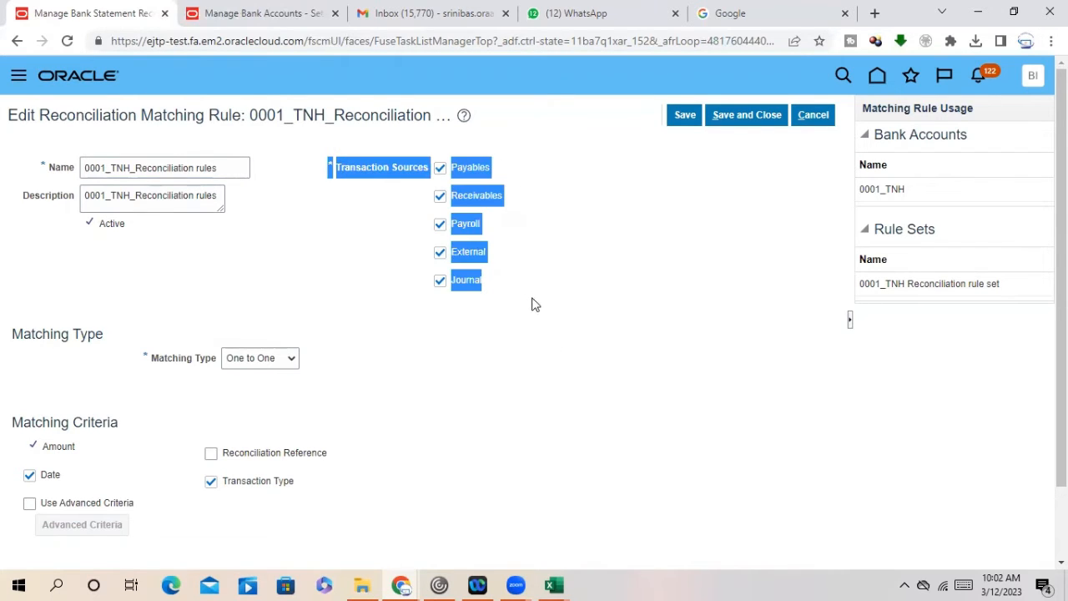
pyautogui.click(503, 262)
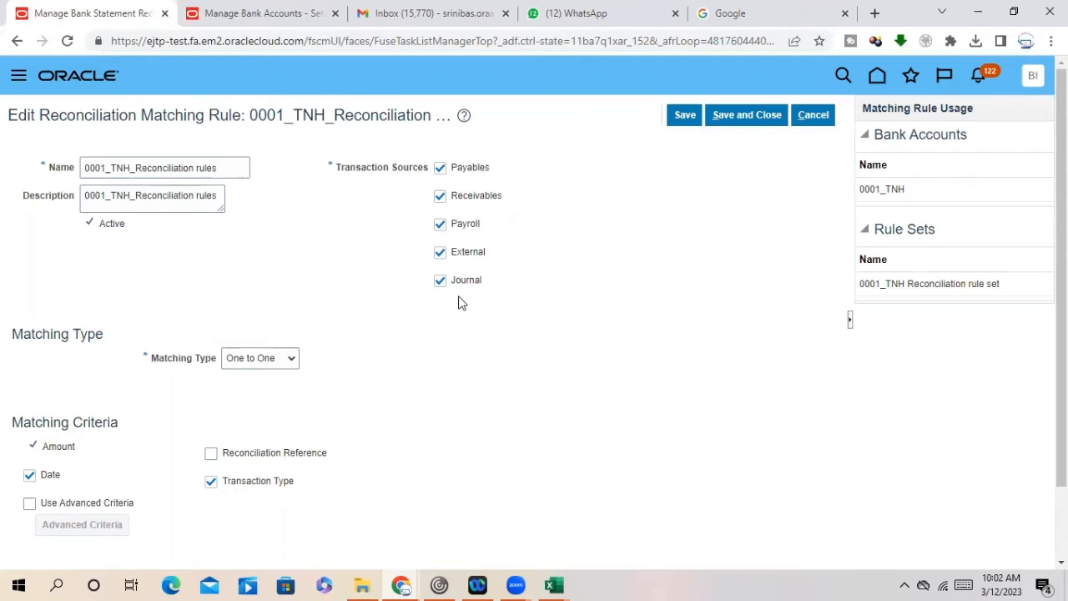
pyautogui.scroll(-2, 418, 313)
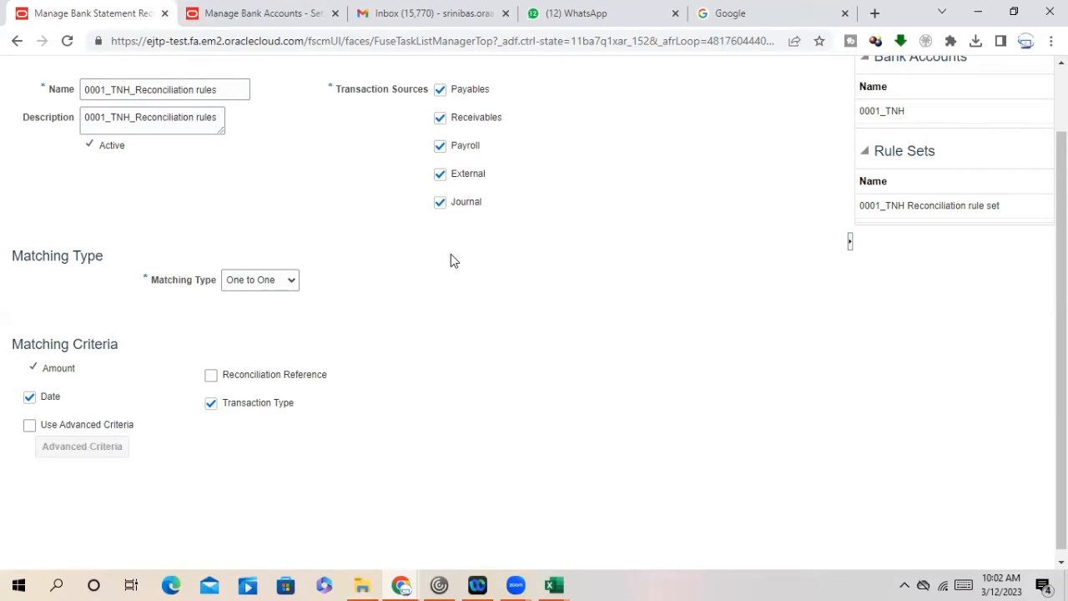
pyautogui.scroll(-1, 134, 359)
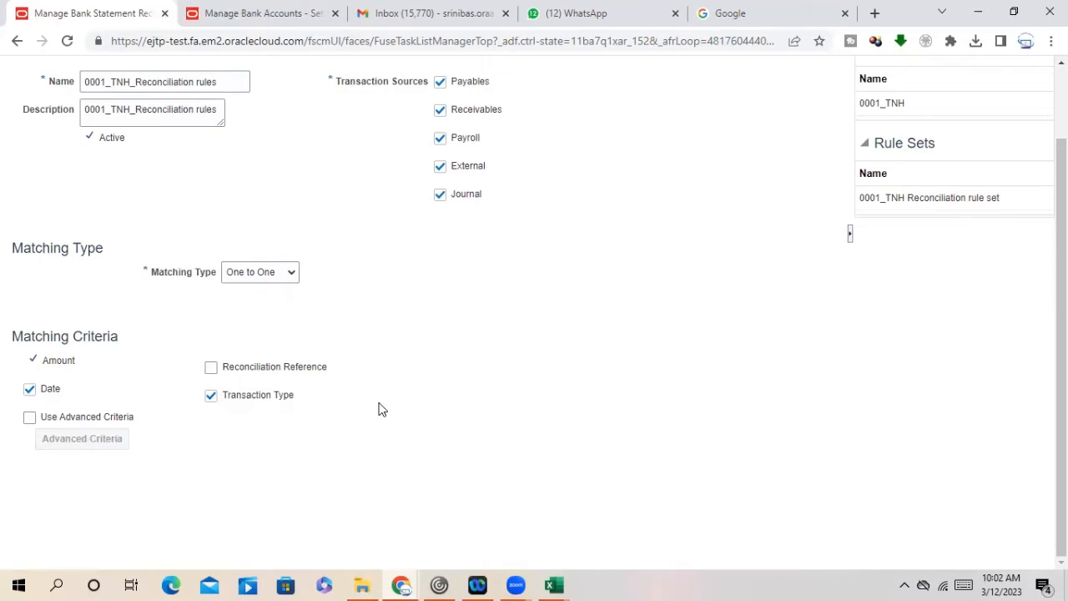
pyautogui.scroll(2, 378, 409)
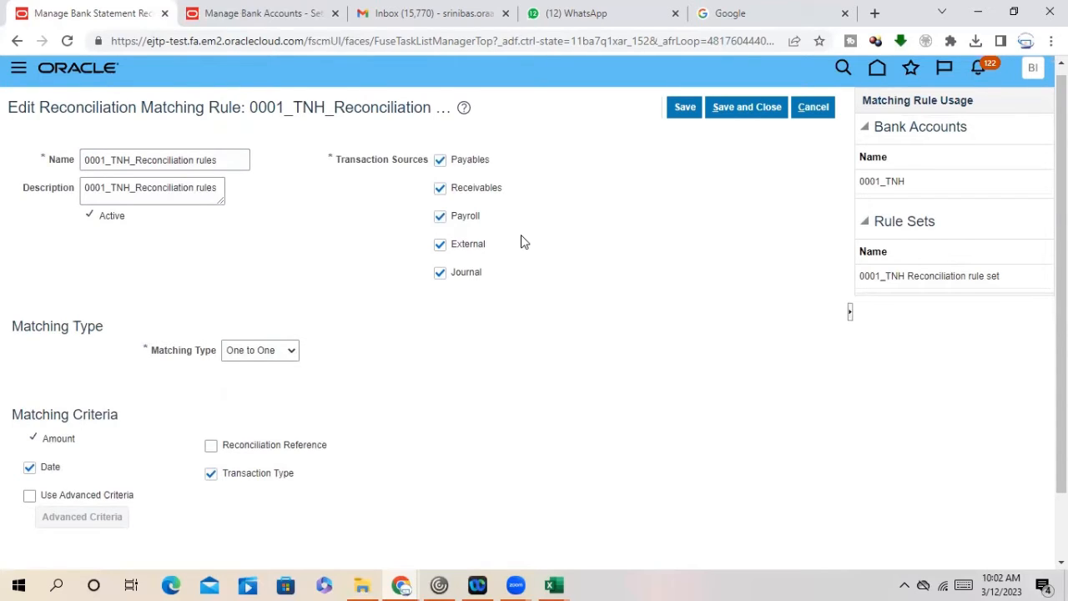
pyautogui.scroll(-2, 543, 205)
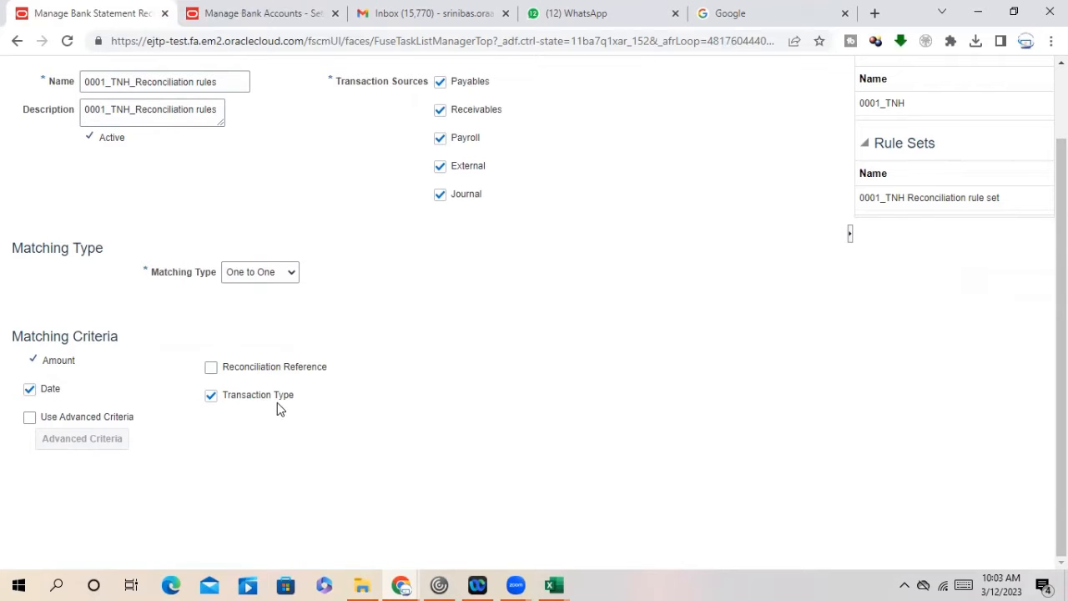
pyautogui.scroll(2, 347, 423)
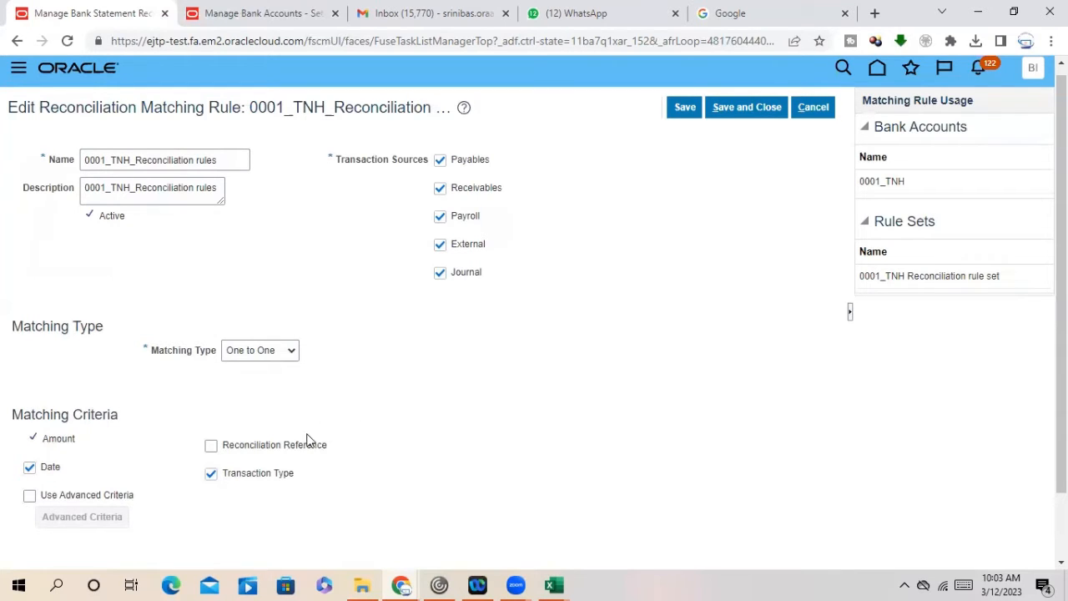
pyautogui.scroll(-2, 307, 398)
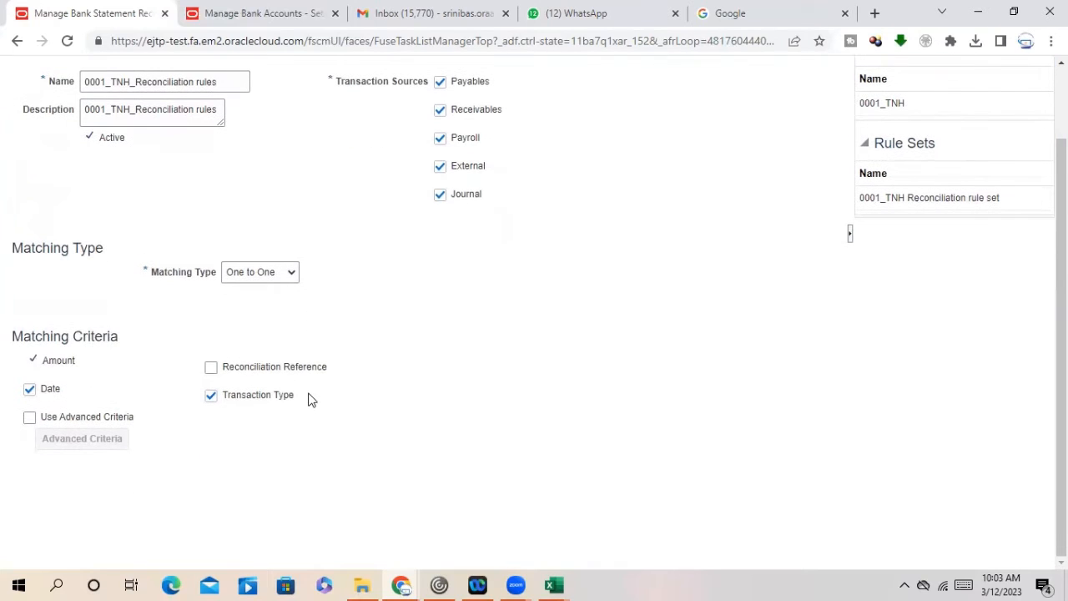
# Step: Switch the rule's matching type to One to Many and review the available system transaction grouping attributes
pyautogui.click(258, 275)
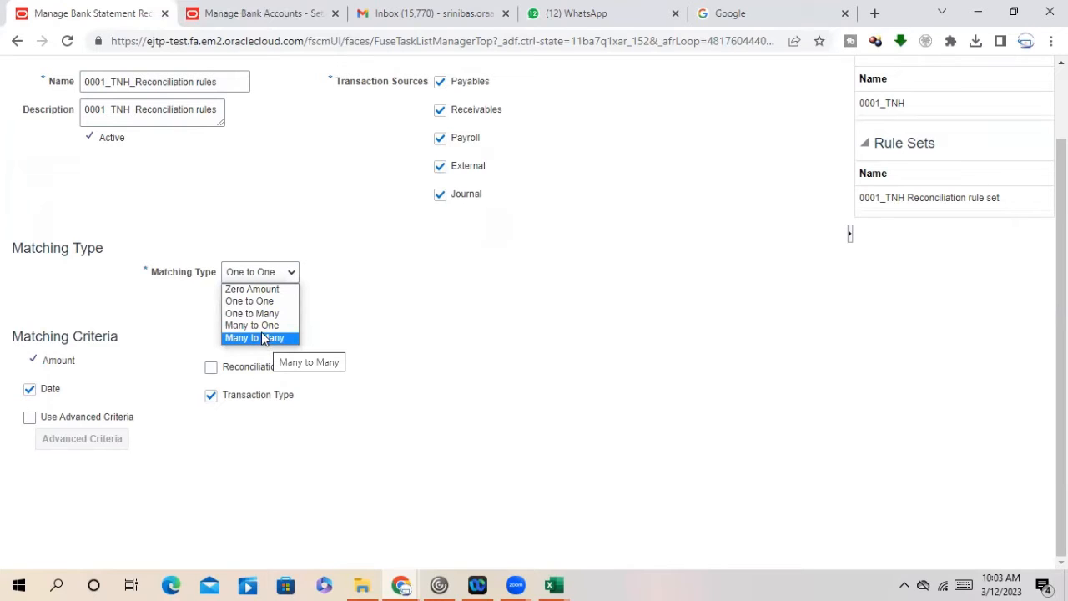
pyautogui.click(443, 328)
pyautogui.click(260, 274)
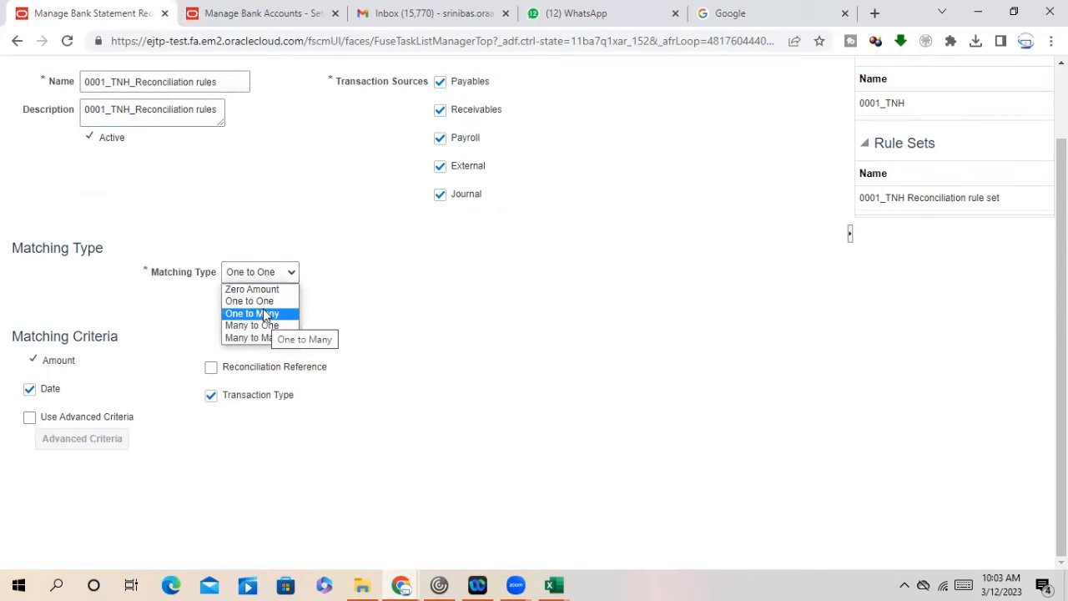
pyautogui.click(265, 314)
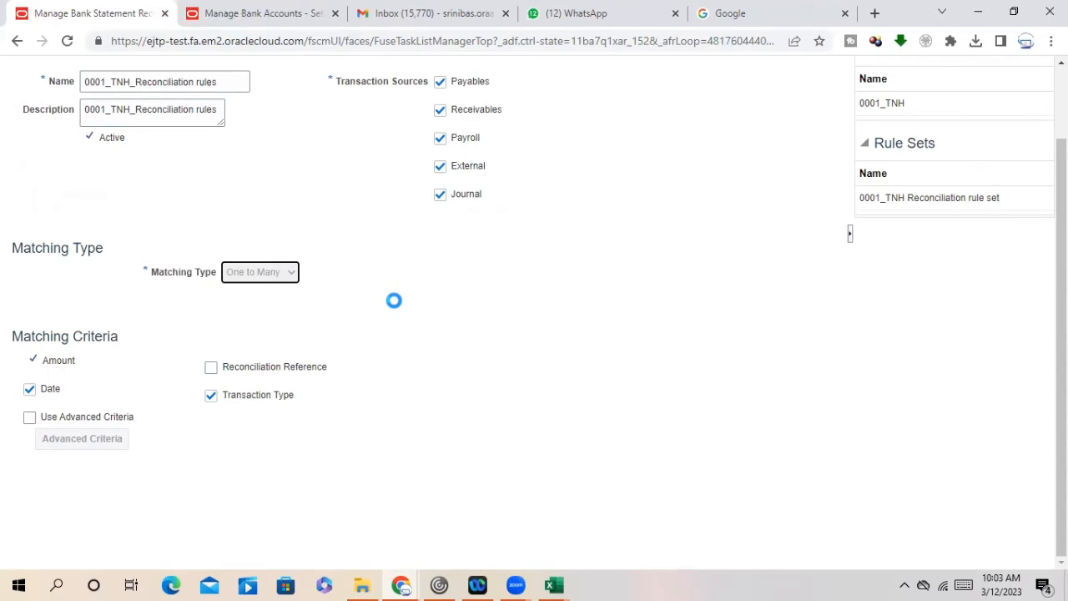
pyautogui.scroll(-1, 412, 302)
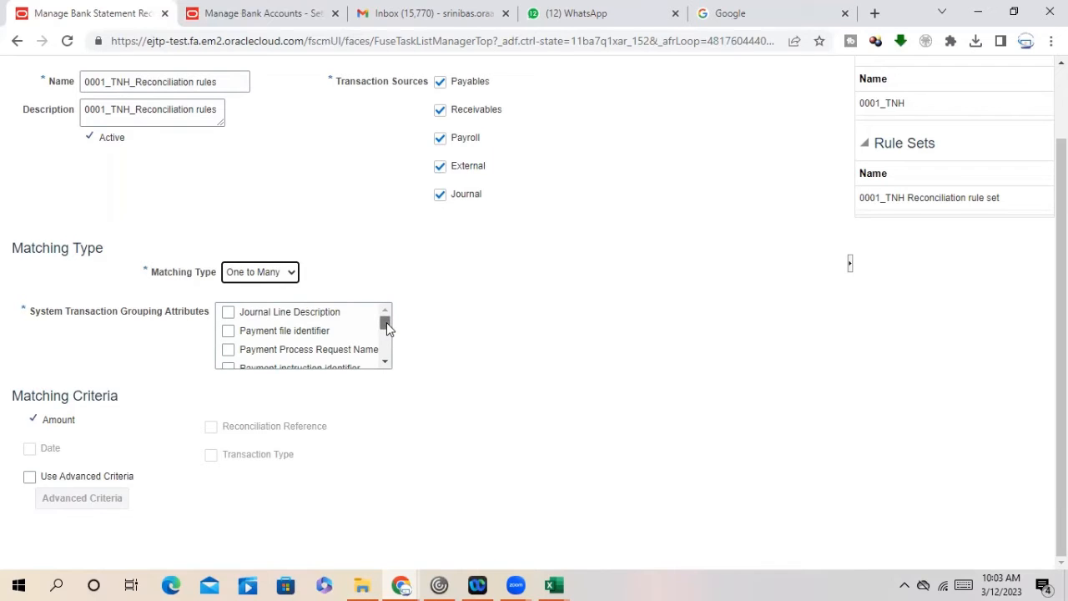
pyautogui.moveTo(386, 324); pyautogui.dragTo(386, 321)
pyautogui.moveTo(386, 331); pyautogui.dragTo(387, 337)
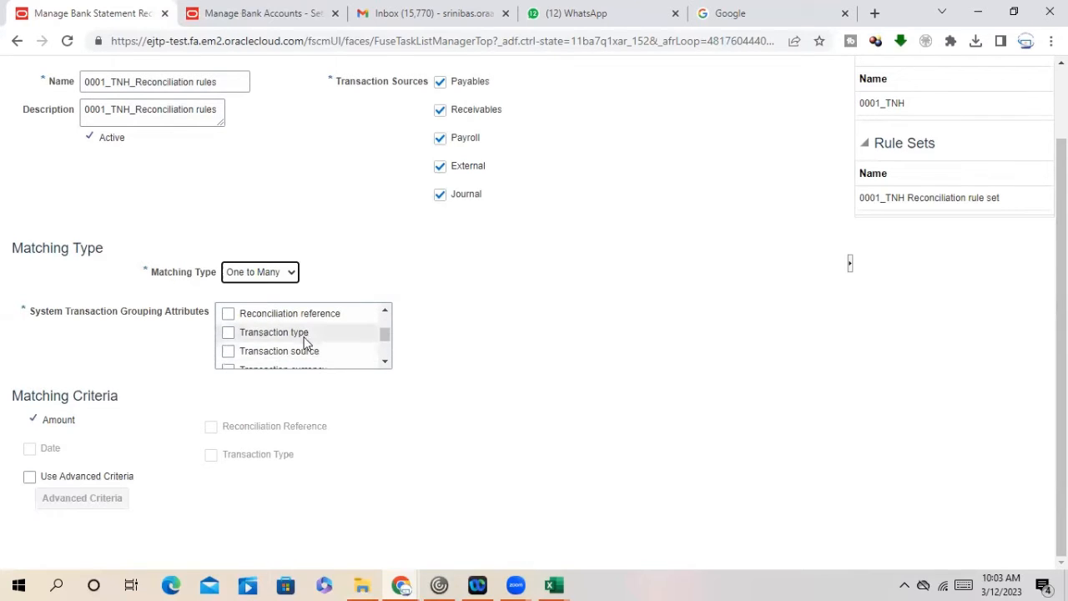
pyautogui.moveTo(387, 341); pyautogui.dragTo(386, 345)
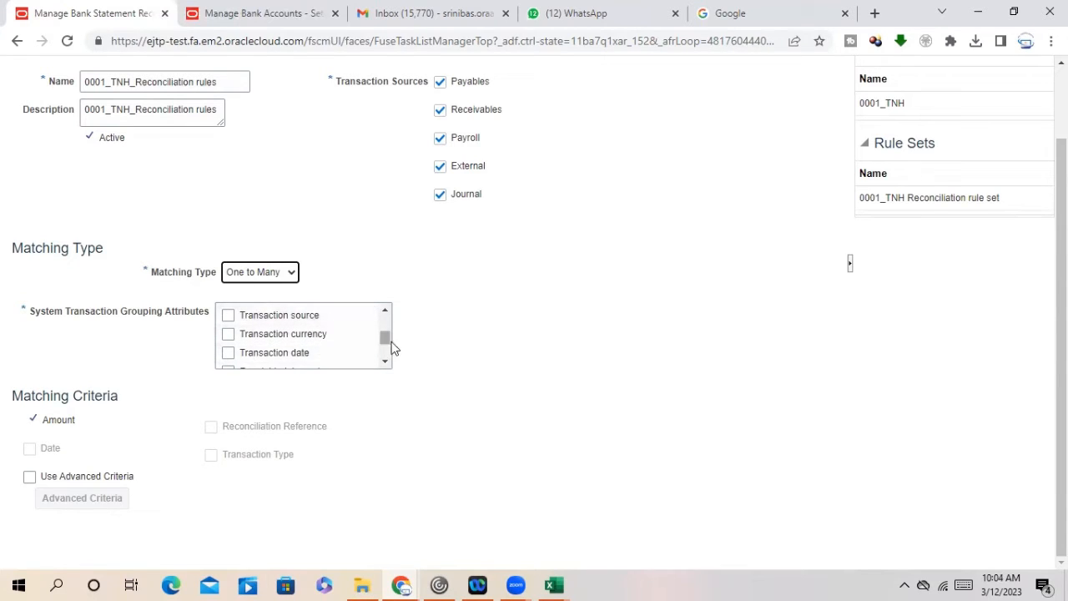
pyautogui.moveTo(384, 342); pyautogui.dragTo(385, 346)
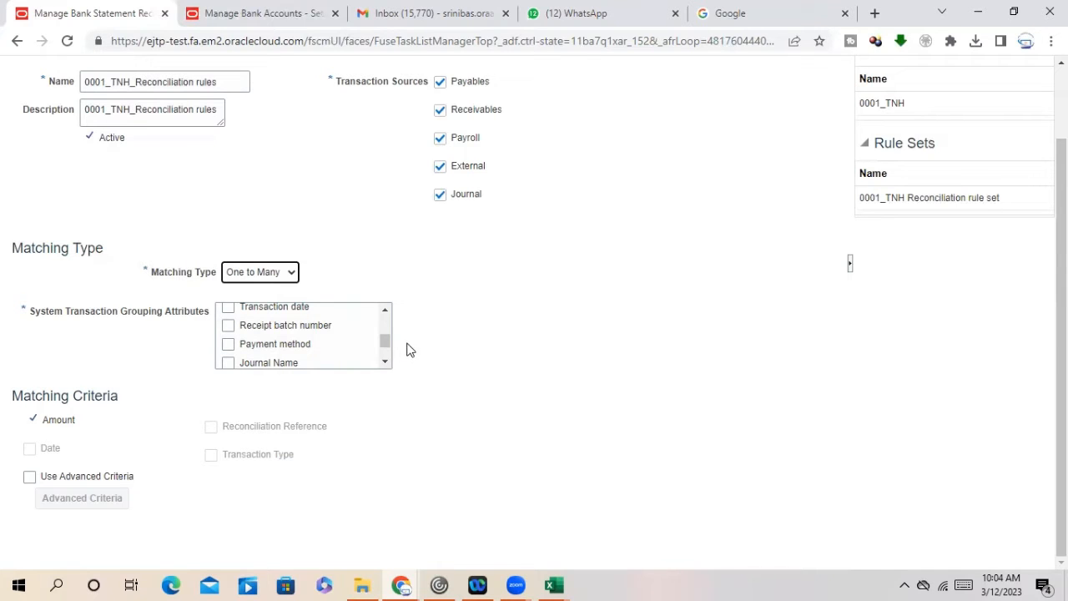
pyautogui.scroll(-5, 386, 344)
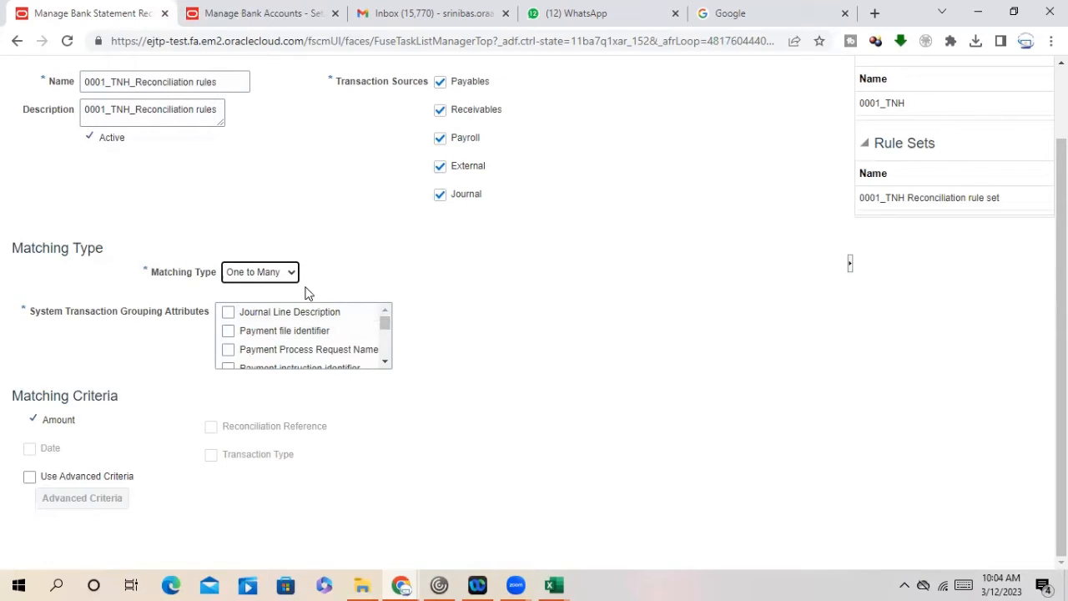
# Step: Switch the matching type to Many to One, review the statement line grouping attributes and request cancelling the rule edit
pyautogui.click(288, 274)
pyautogui.click(251, 325)
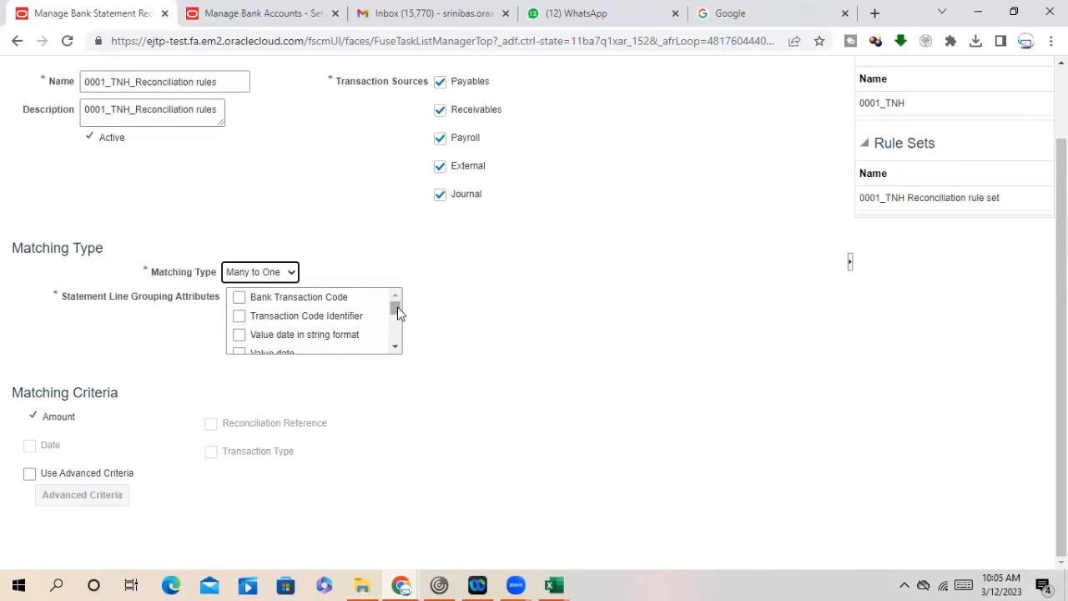
pyautogui.moveTo(398, 312); pyautogui.dragTo(403, 348)
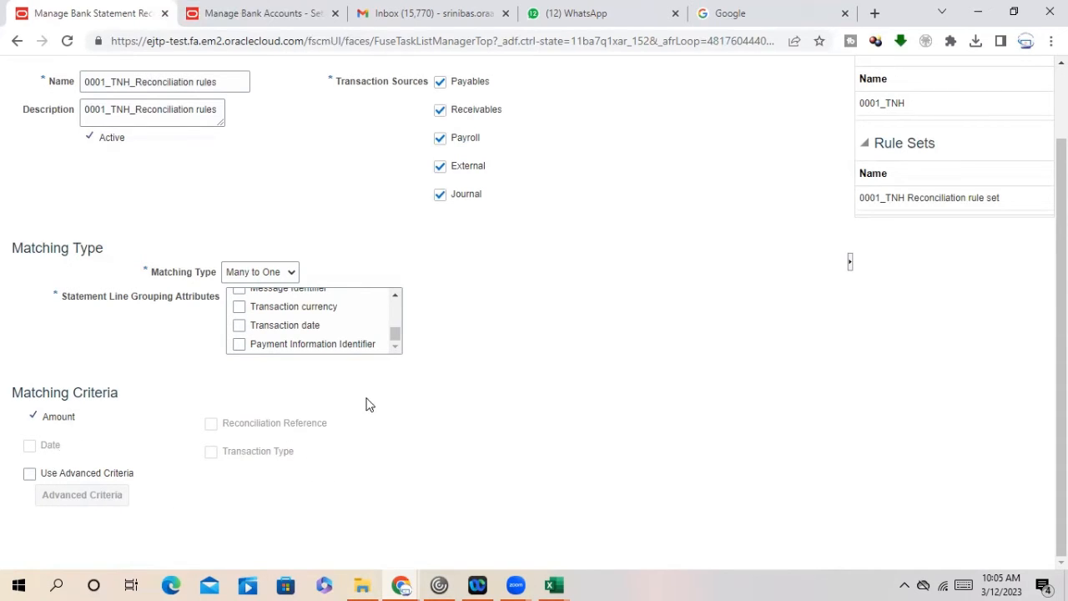
pyautogui.scroll(2, 465, 424)
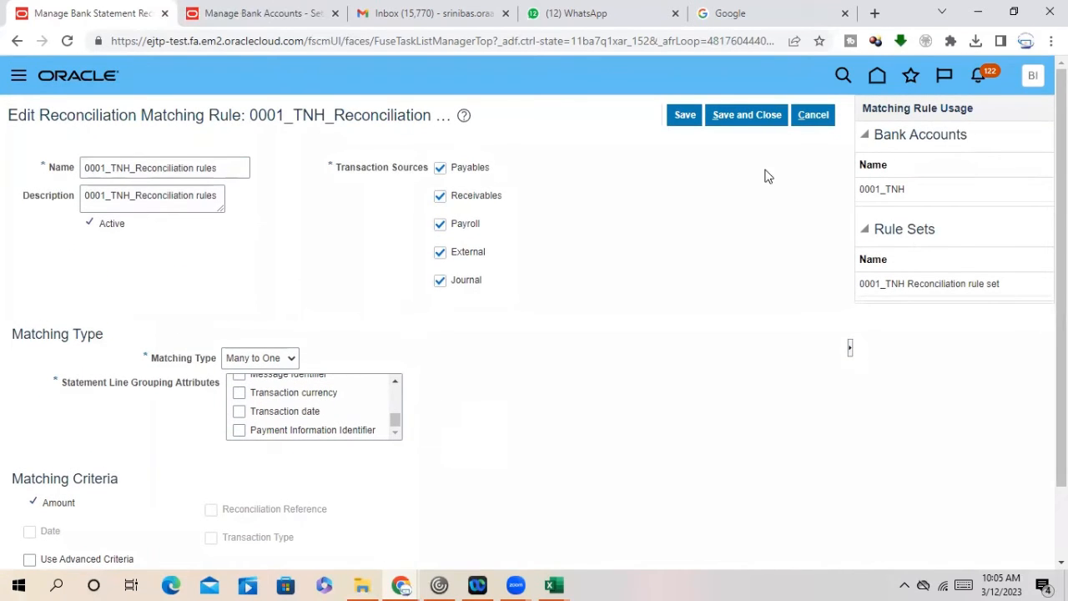
pyautogui.click(814, 116)
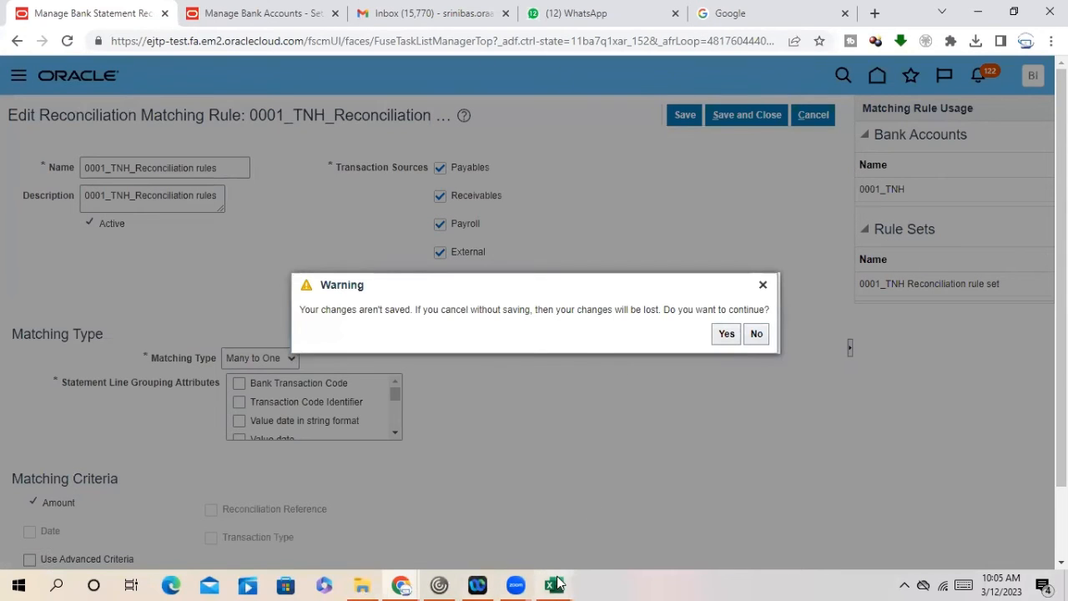
# Step: Switch to the Cash Management workbook in Excel and examine the matching types, matching criteria and advanced criteria on the Matching Rules sheet
pyautogui.moveTo(558, 583)
pyautogui.click(645, 533)
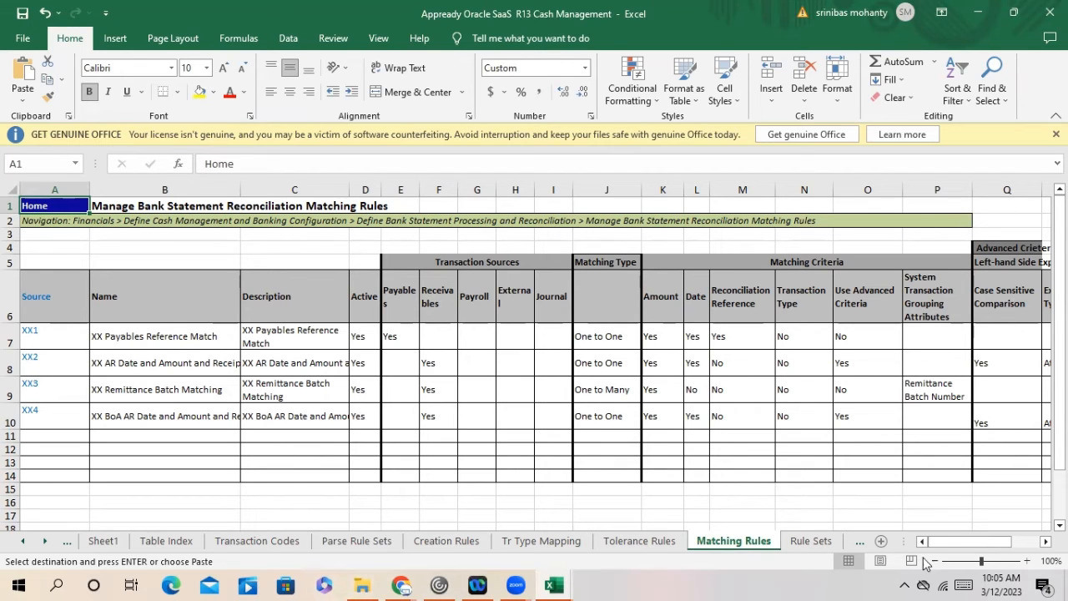
pyautogui.moveTo(948, 541); pyautogui.dragTo(1011, 540)
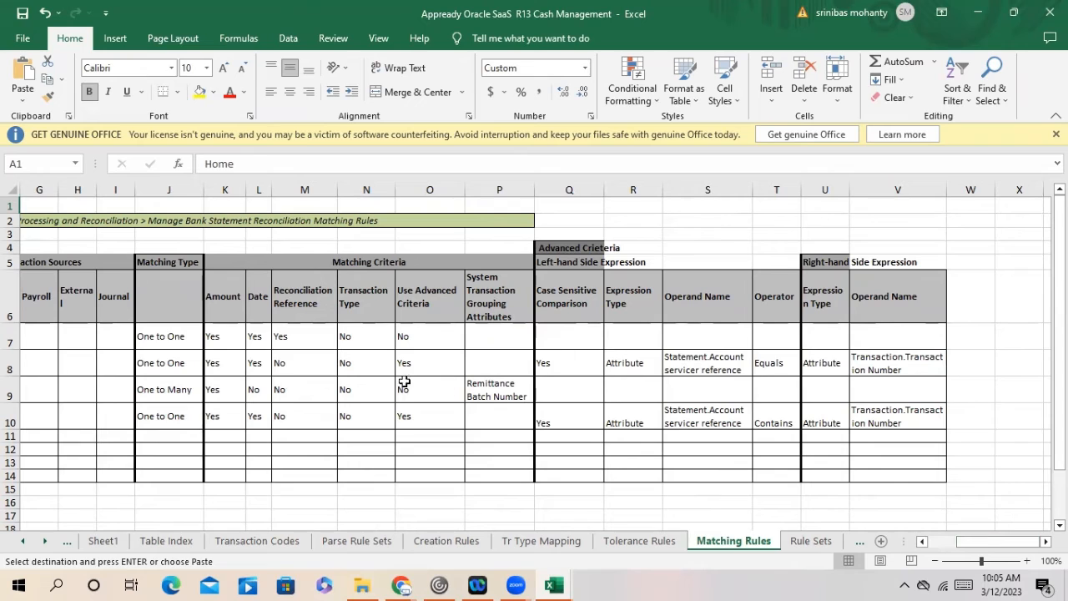
pyautogui.moveTo(425, 336); pyautogui.dragTo(443, 414)
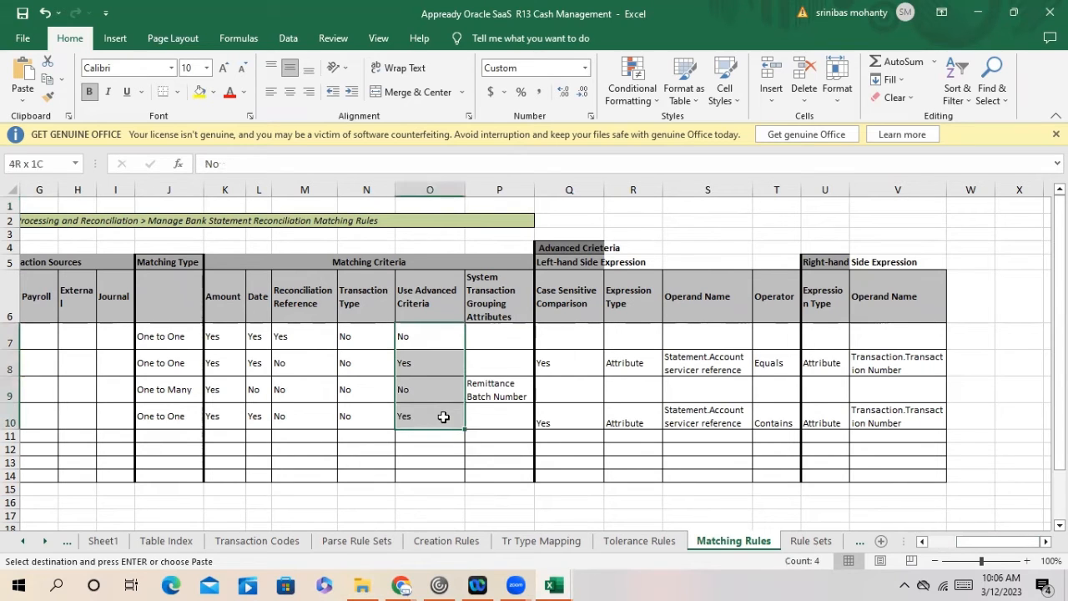
pyautogui.write('No Yes No Yes')
pyautogui.click(176, 362)
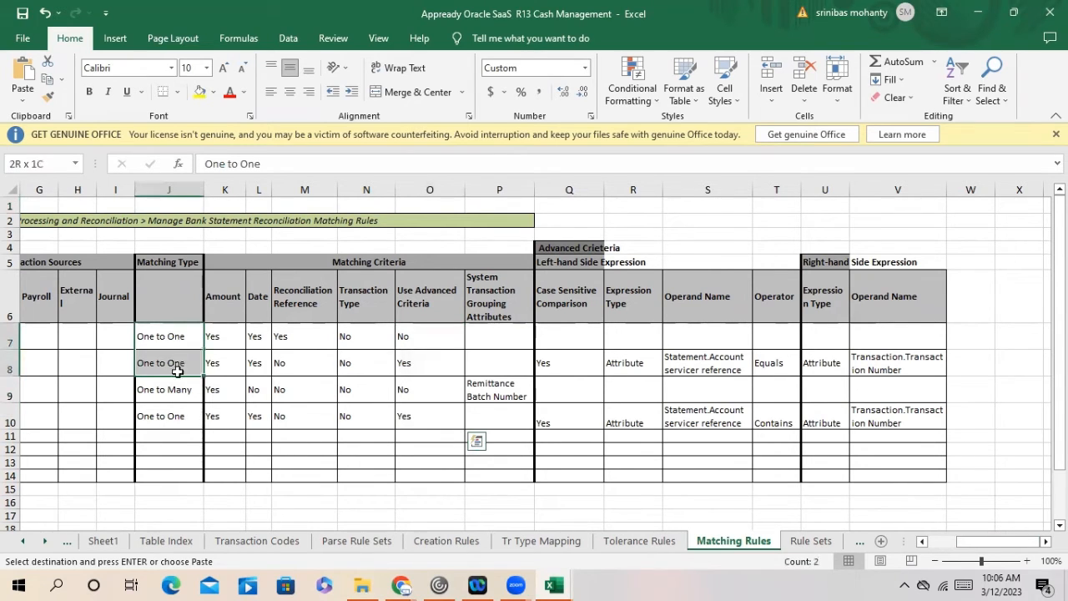
pyautogui.click(167, 390)
pyautogui.click(163, 415)
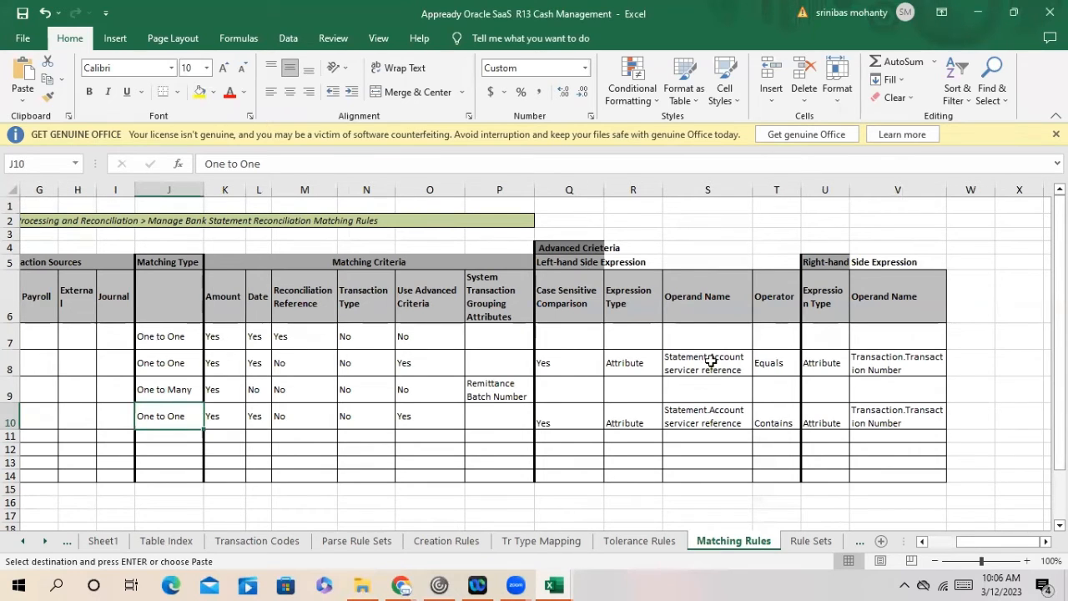
pyautogui.moveTo(714, 335); pyautogui.dragTo(726, 463)
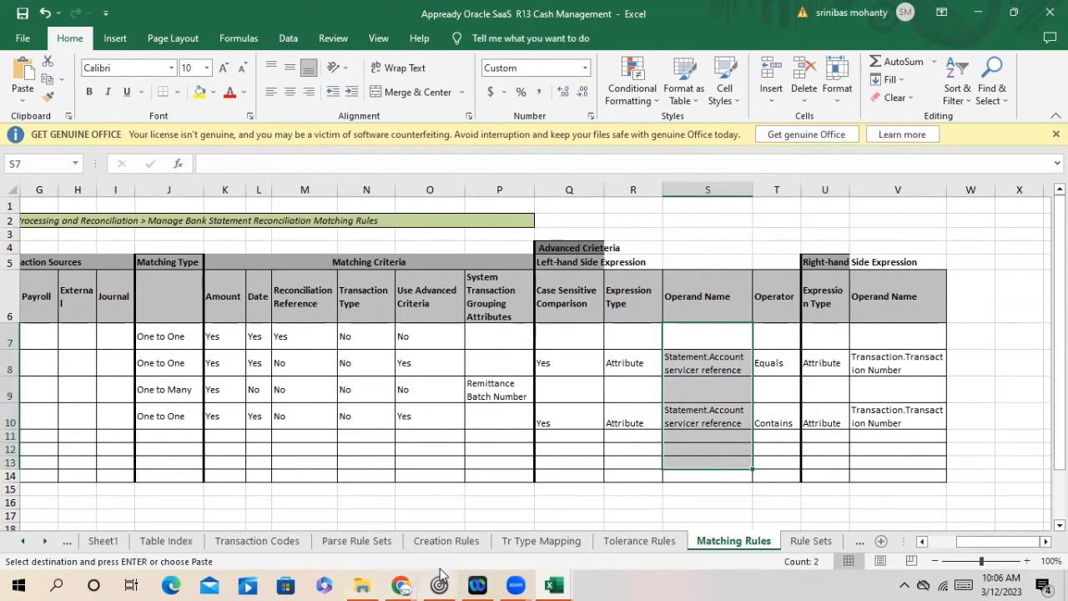
# Step: Return to the Oracle page in Chrome and cancel editing 0001_TNH_Reconciliation rules, discarding the unsaved changes
pyautogui.click(403, 584)
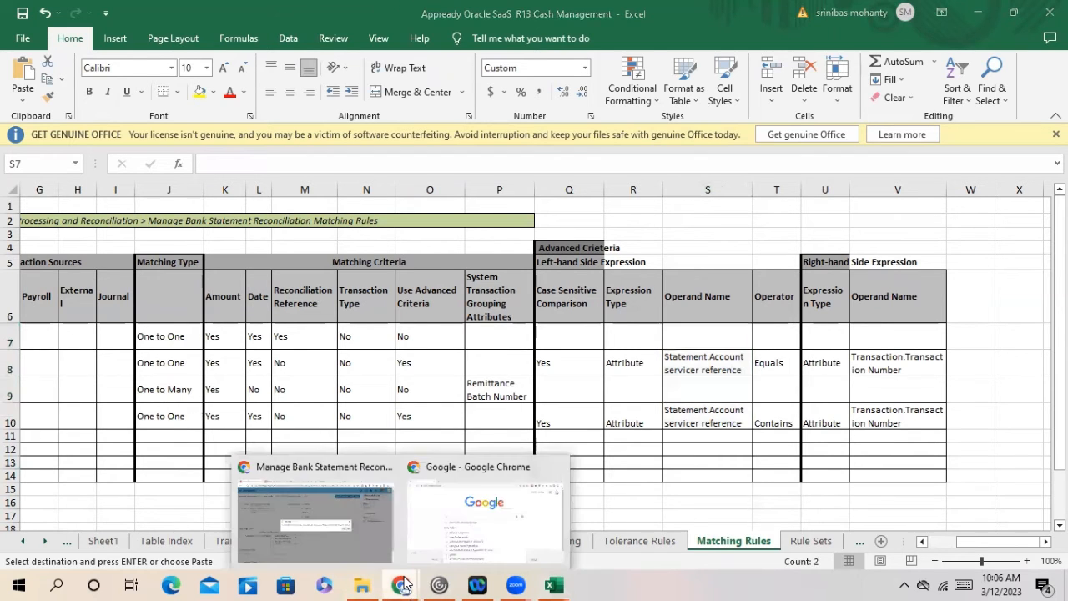
pyautogui.click(343, 541)
pyautogui.click(762, 287)
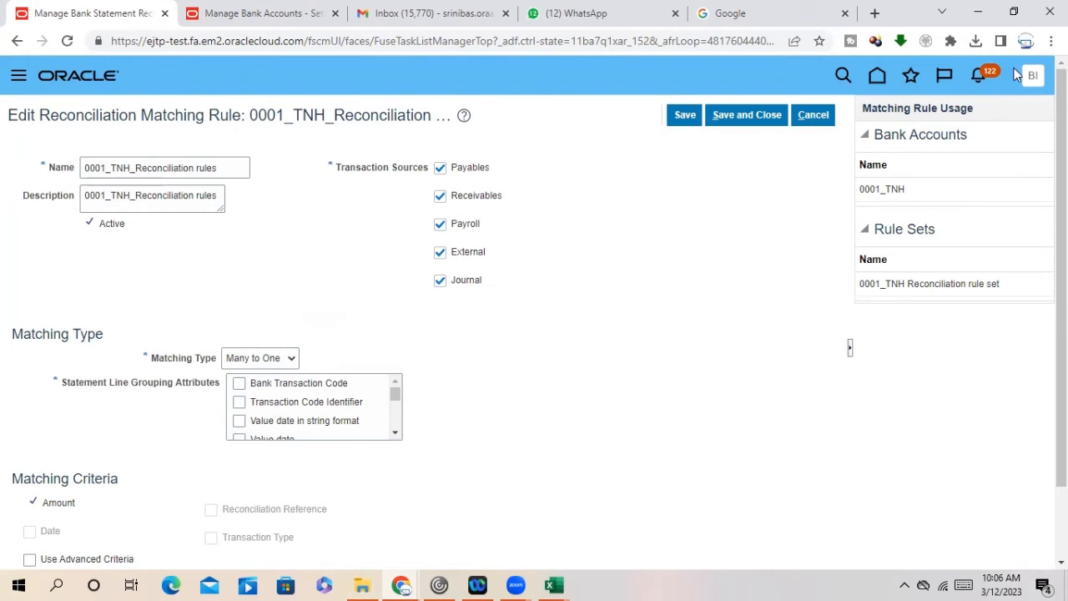
pyautogui.click(812, 115)
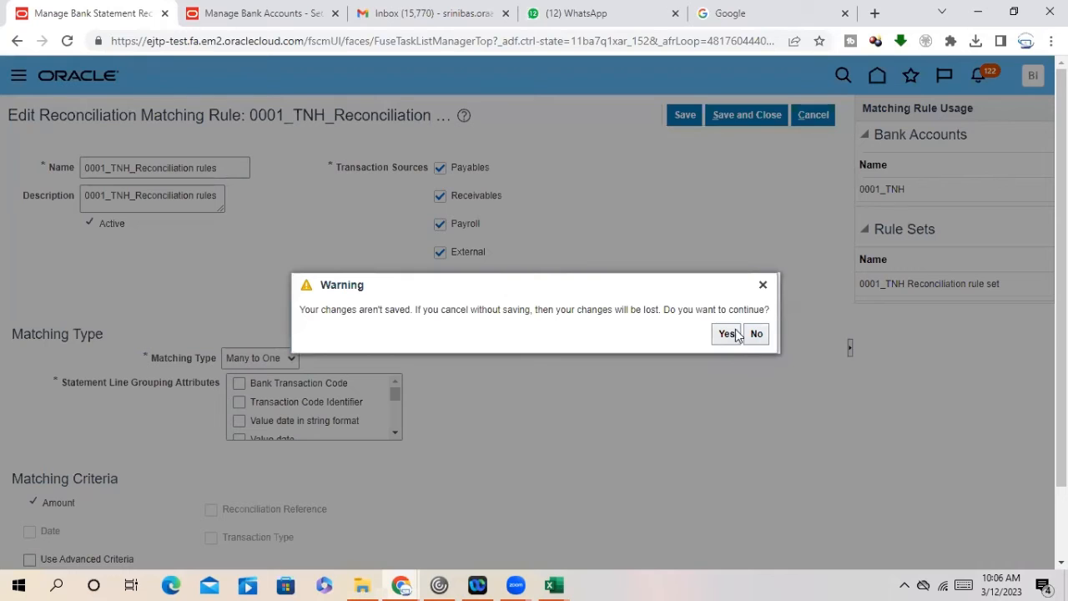
pyautogui.click(730, 334)
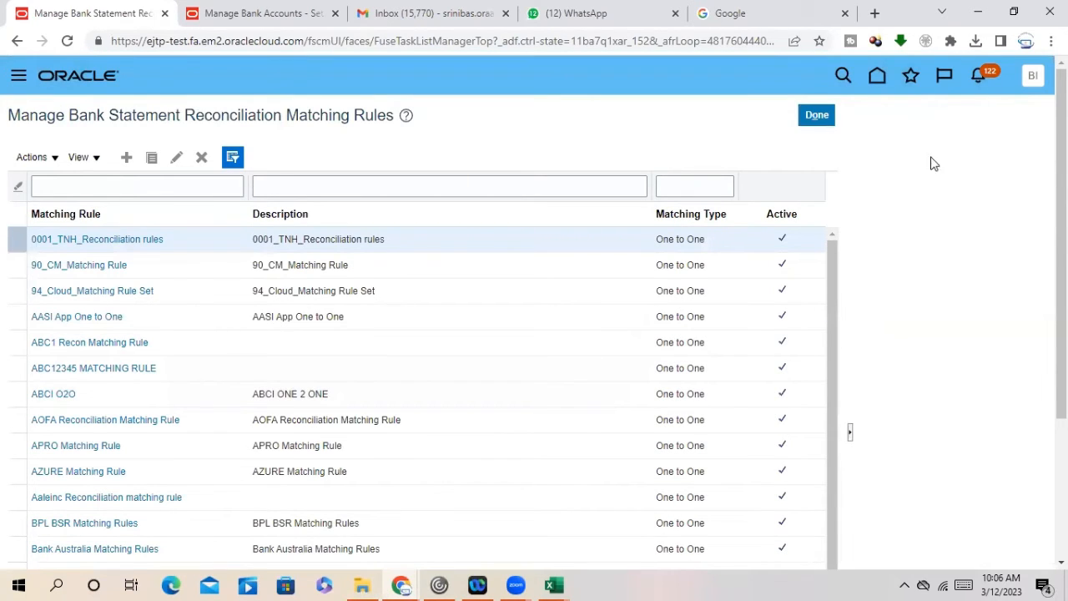
# Step: Finish the matching rules task and close the Manage Bank Accounts task in the other Oracle tab
pyautogui.click(817, 114)
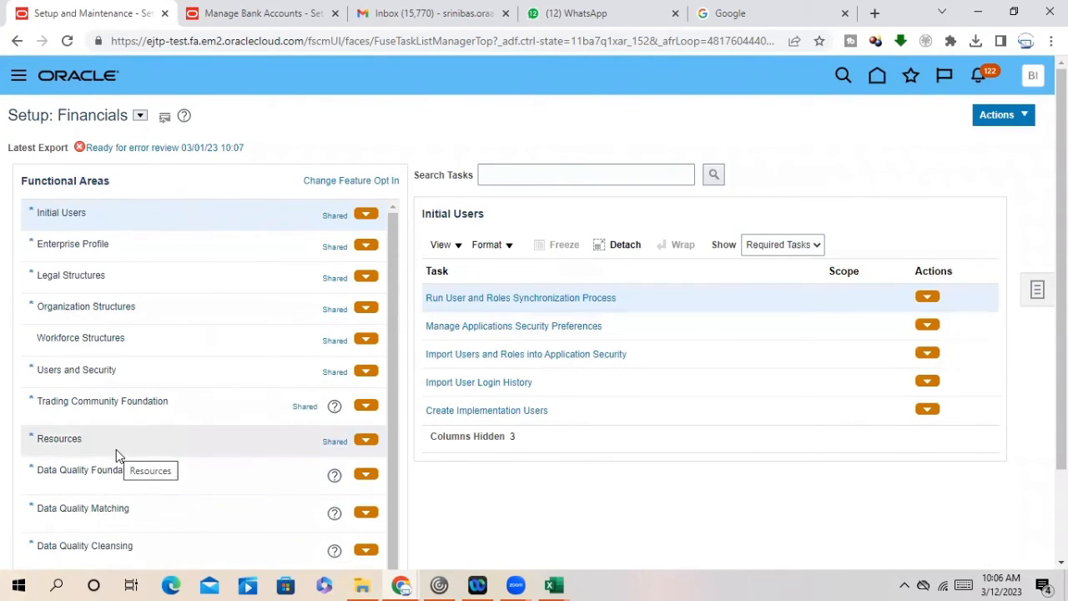
pyautogui.click(217, 15)
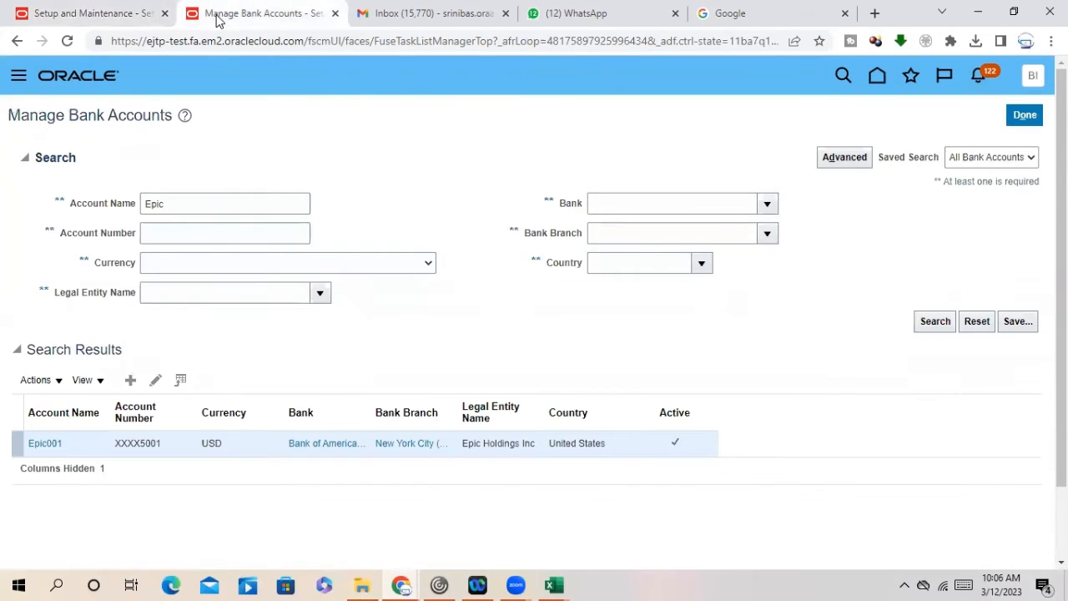
pyautogui.click(1026, 114)
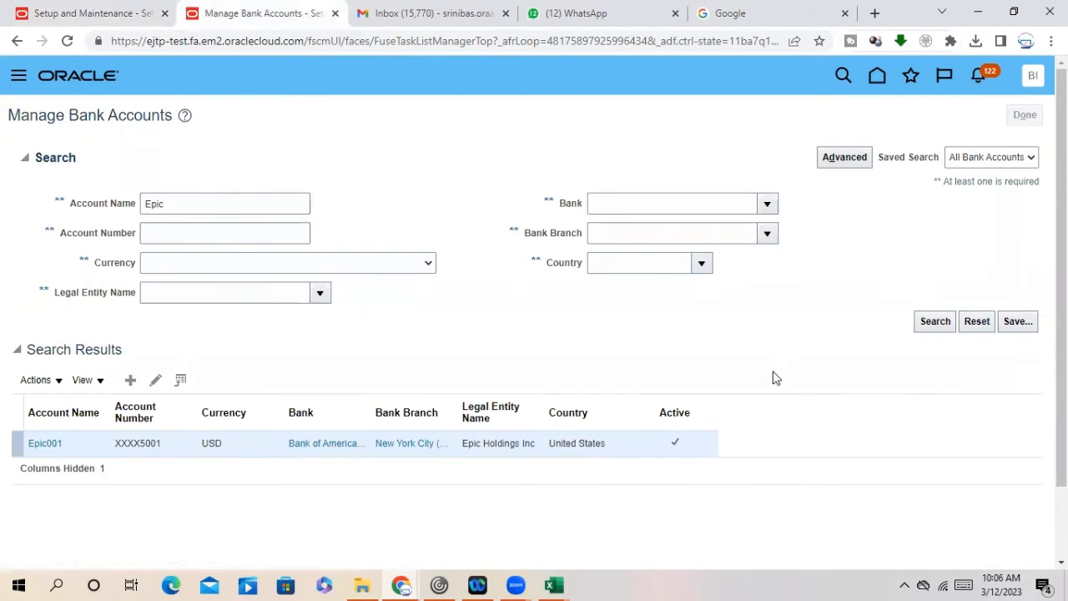
# Step: Return to the first Oracle tab and reload the Financials setup page
pyautogui.click(100, 13)
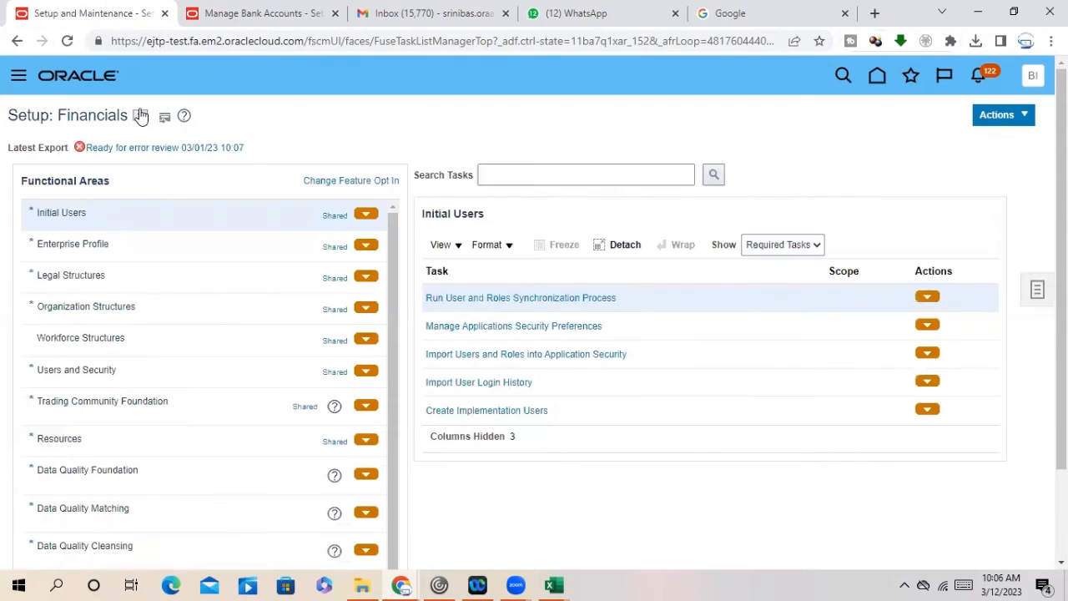
pyautogui.click(139, 115)
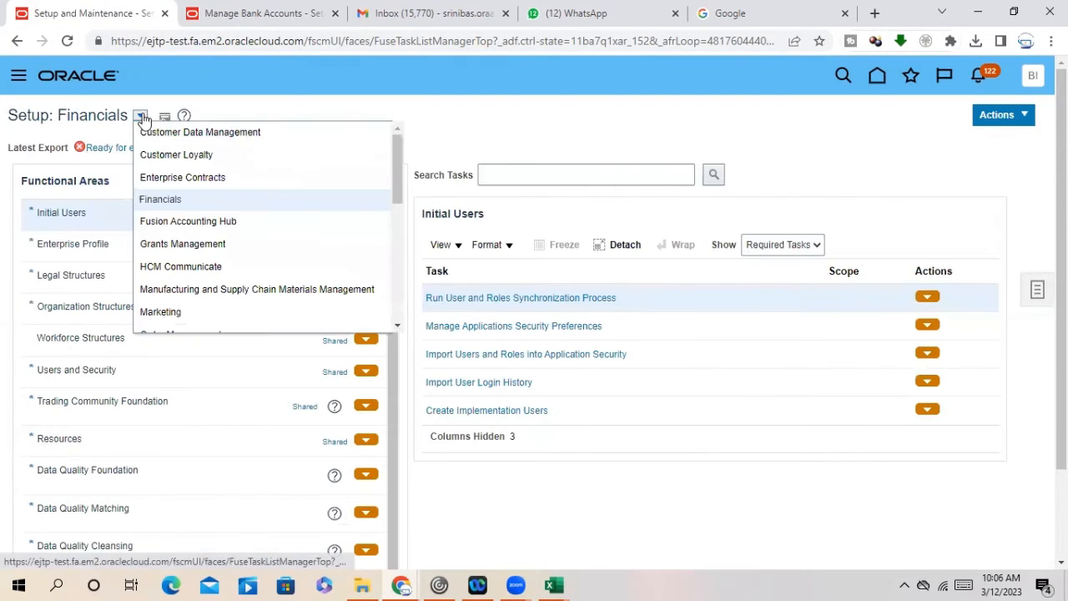
pyautogui.click(66, 40)
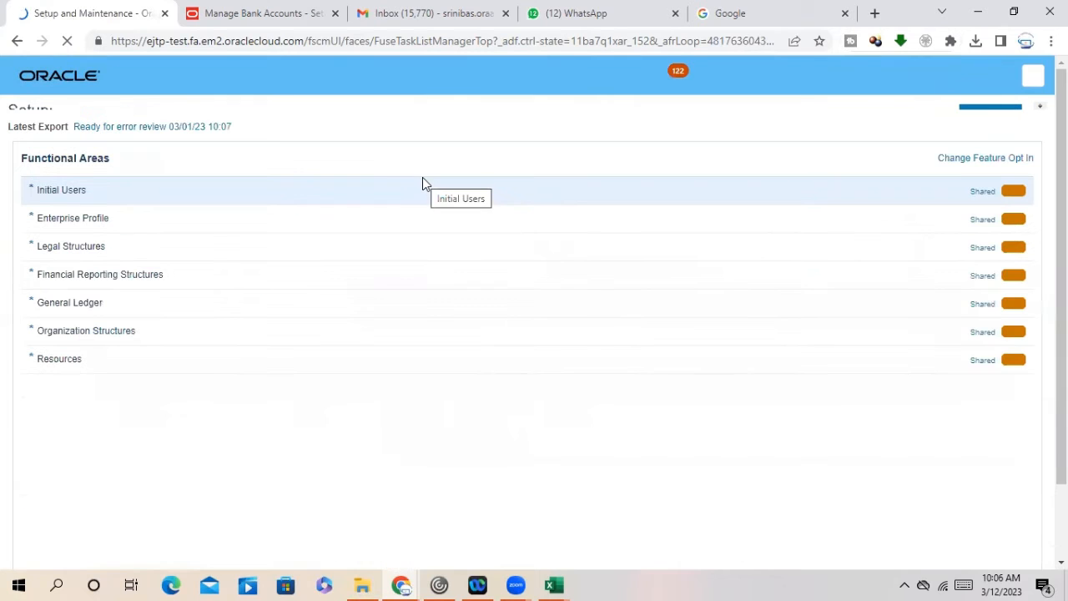
# Step: Show all tasks of the Cash Management functional area and open Manage Bank Statement Reconciliation Rule Sets
pyautogui.scroll(-2, 134, 500)
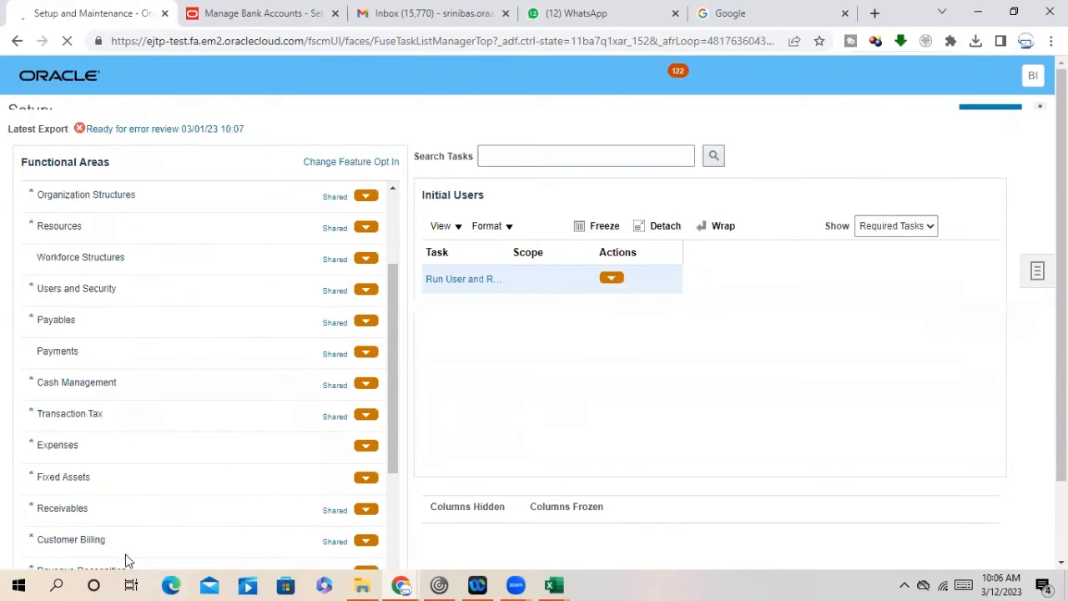
pyautogui.scroll(-2, 125, 497)
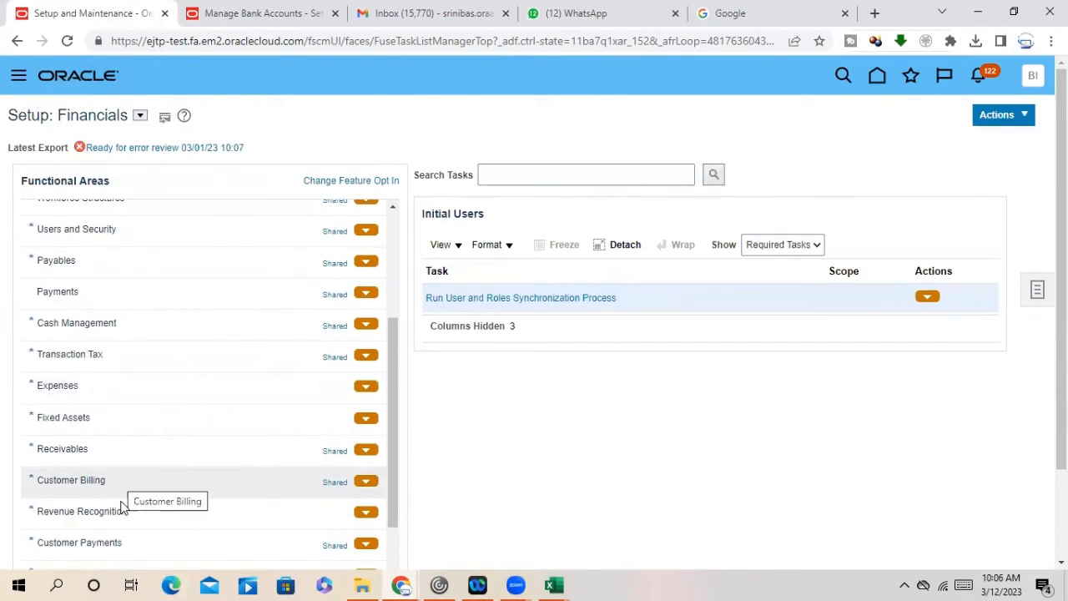
pyautogui.click(115, 327)
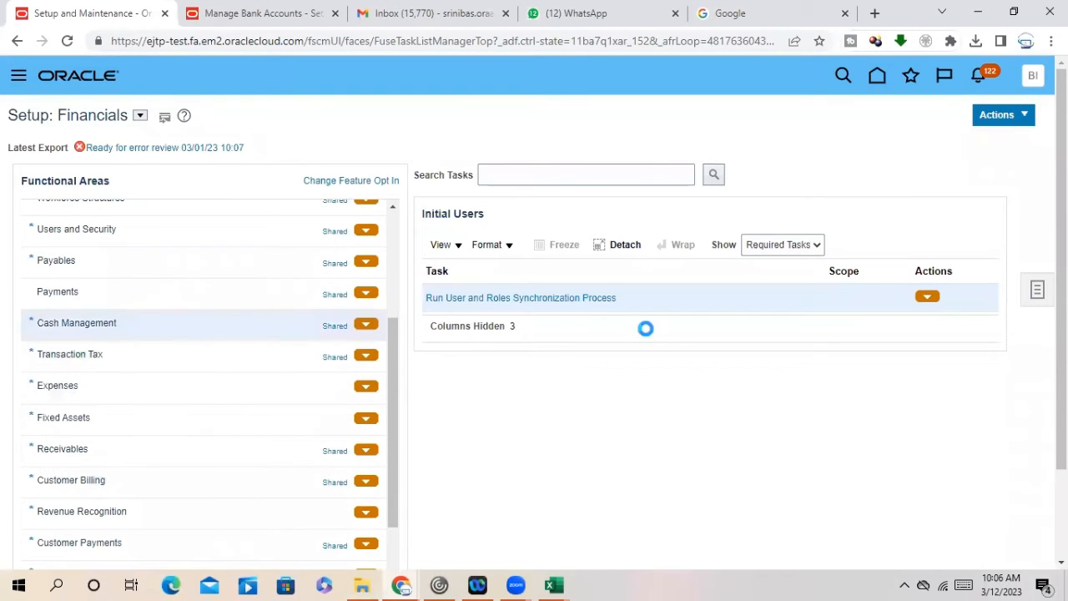
pyautogui.click(809, 244)
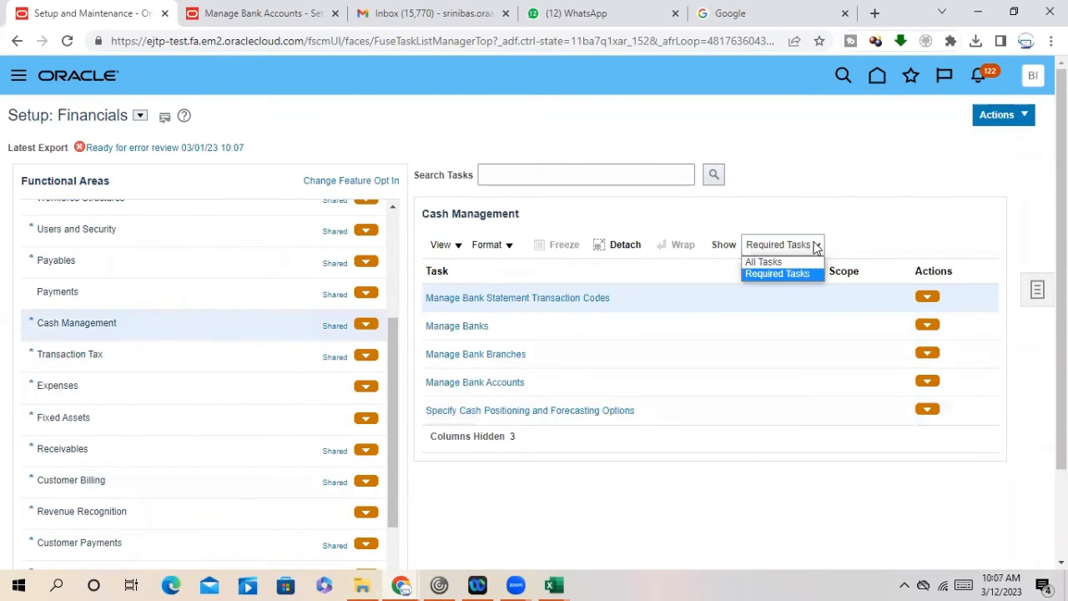
pyautogui.click(770, 261)
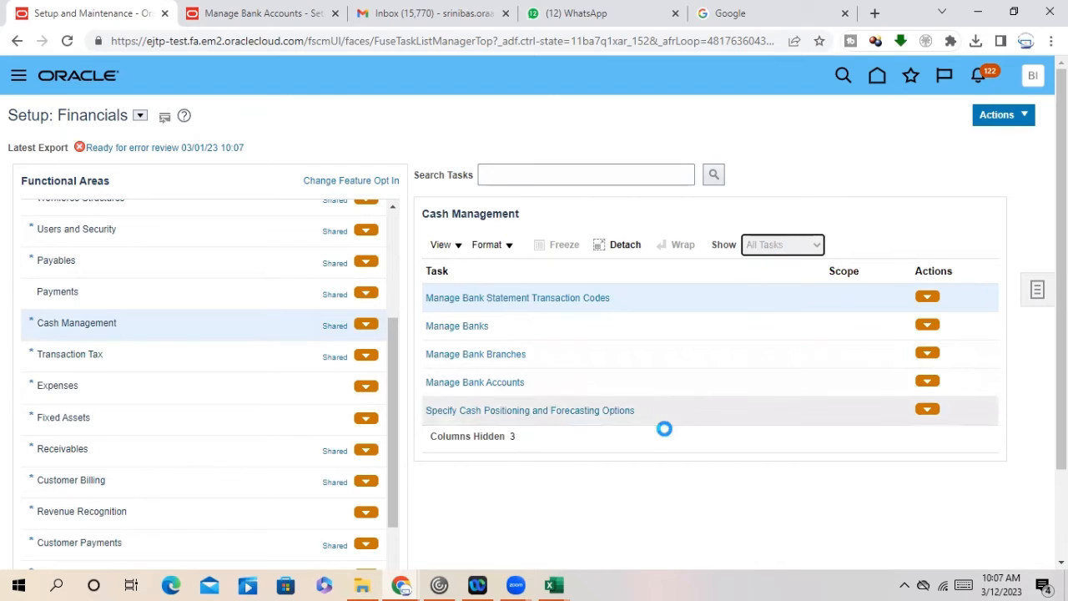
pyautogui.scroll(-1, 659, 442)
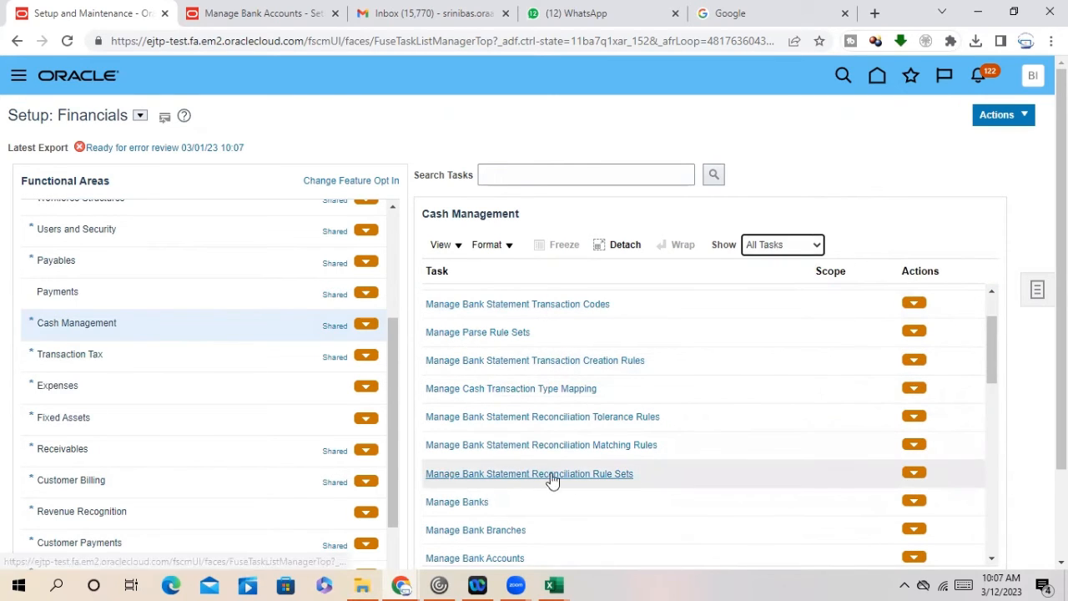
pyautogui.click(614, 476)
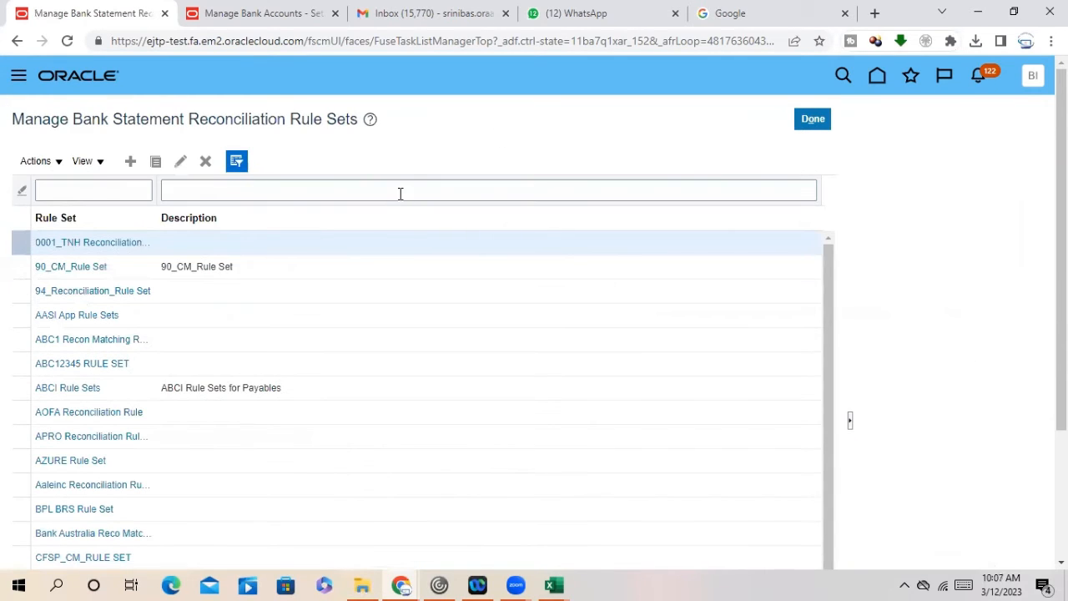
# Step: Open the 0001_TNH Reconciliation rule set and inspect the matching rule and tolerance rule fields of its reconciliation rule
pyautogui.click(84, 242)
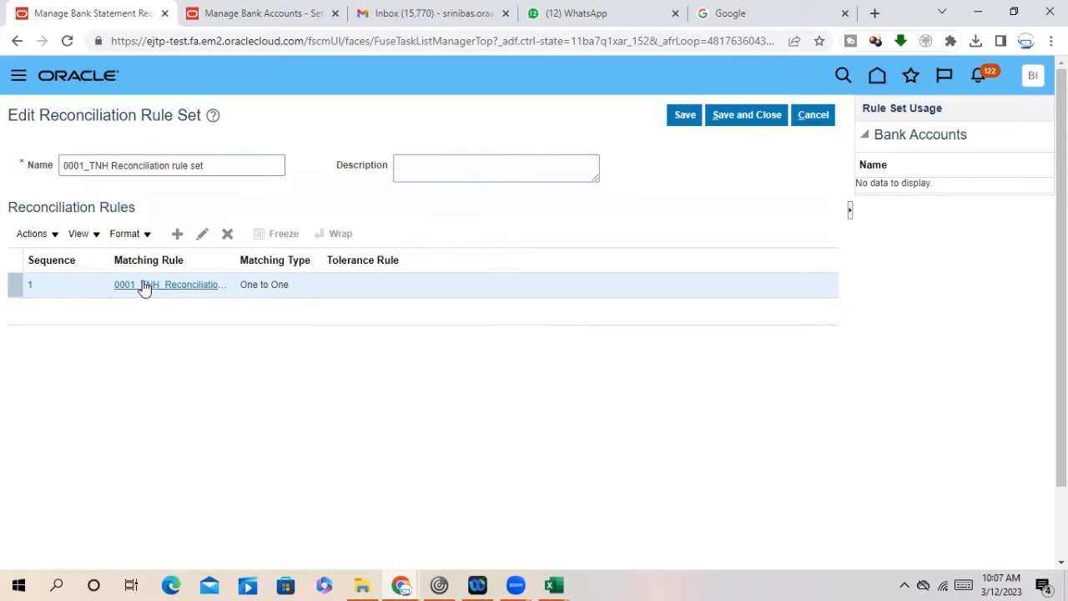
pyautogui.click(202, 237)
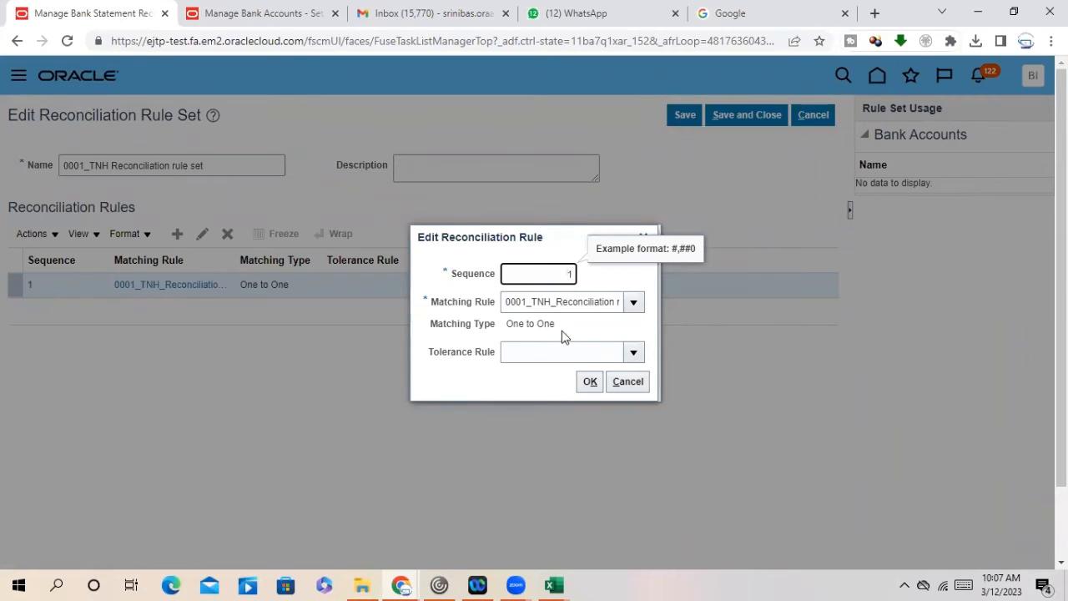
pyautogui.click(514, 351)
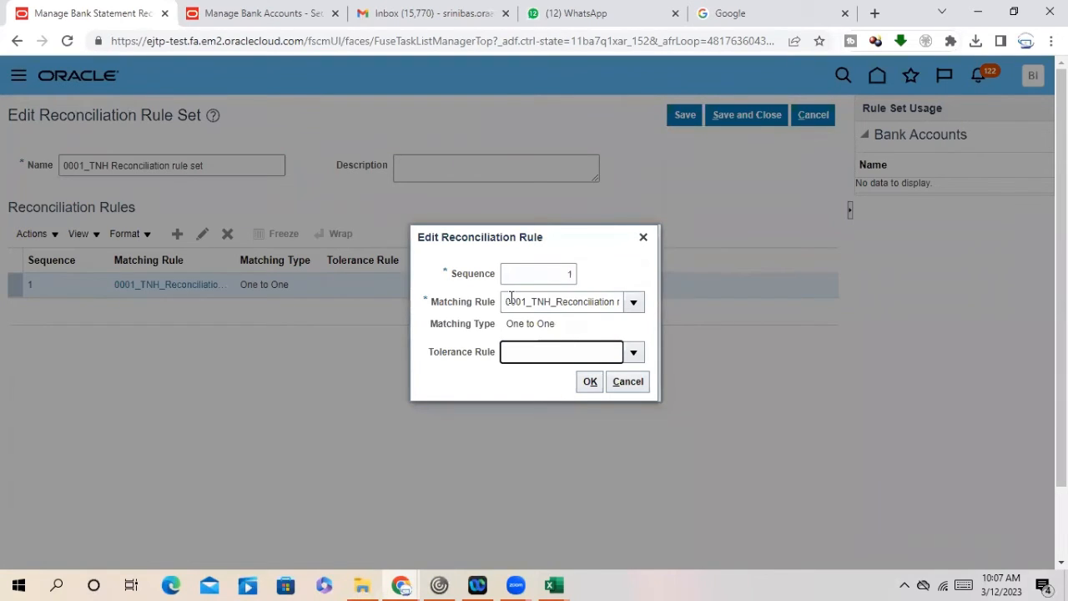
pyautogui.moveTo(503, 302); pyautogui.dragTo(625, 315)
pyautogui.moveTo(421, 246); pyautogui.dragTo(395, 233)
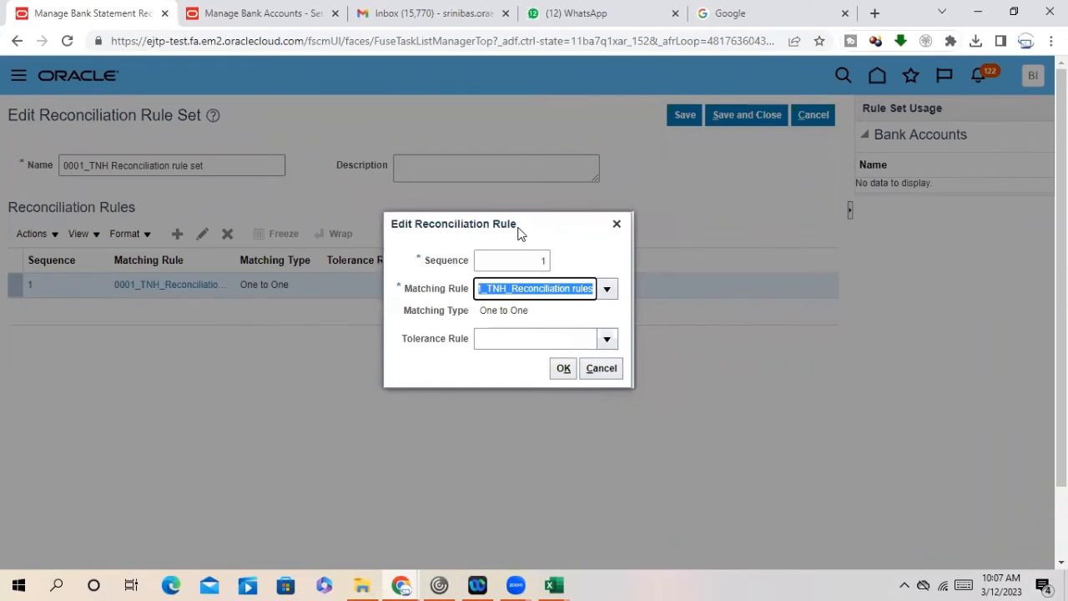
# Step: Leave the reconciliation rule and its rule set without saving, and finish the Manage Bank Statement Reconciliation Rule Sets task
pyautogui.click(617, 225)
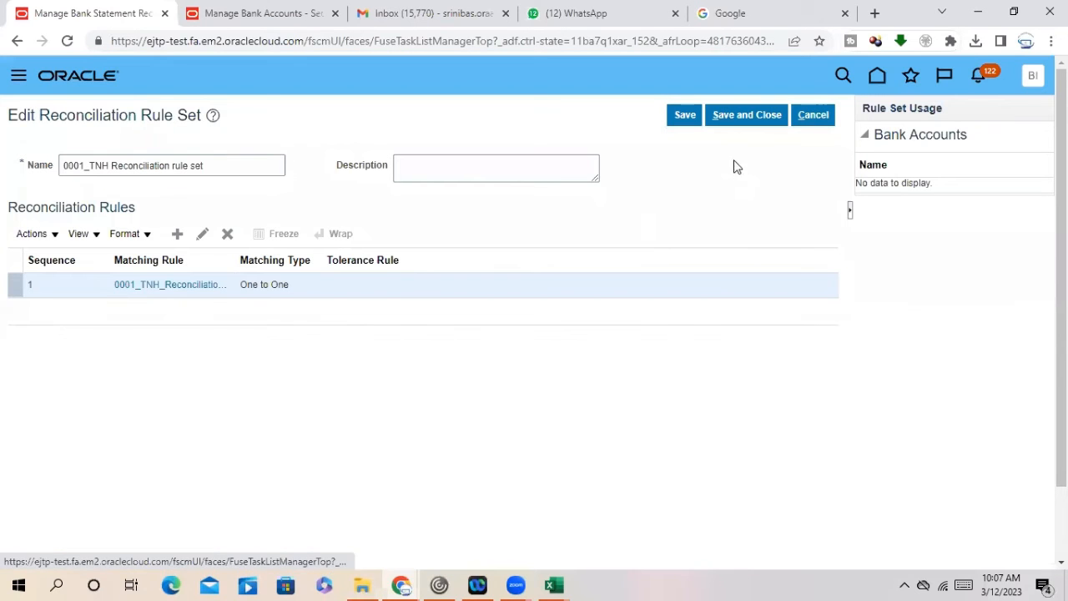
pyautogui.click(814, 116)
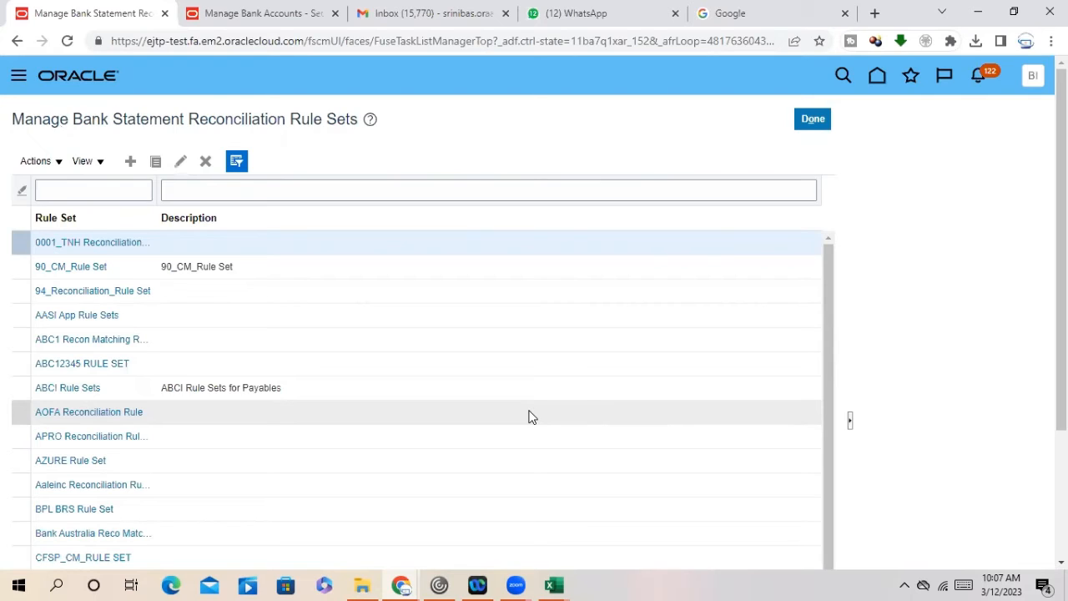
pyautogui.click(814, 123)
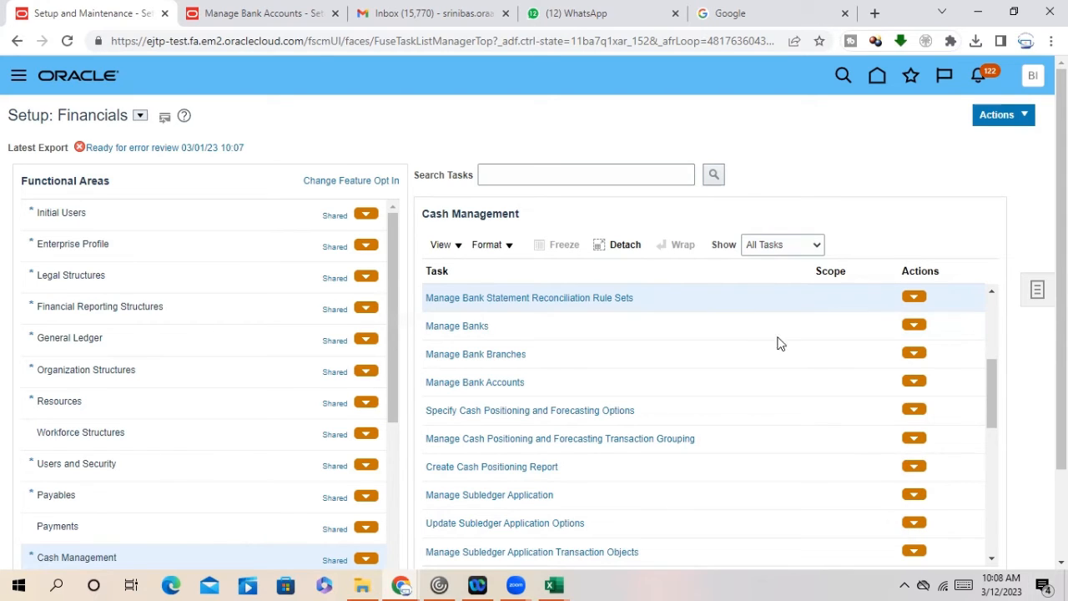
# Step: Switch to the R13 Cash Management workbook in Excel and review the matching criteria and advanced criteria on the Matching Rules sheet
pyautogui.click(555, 584)
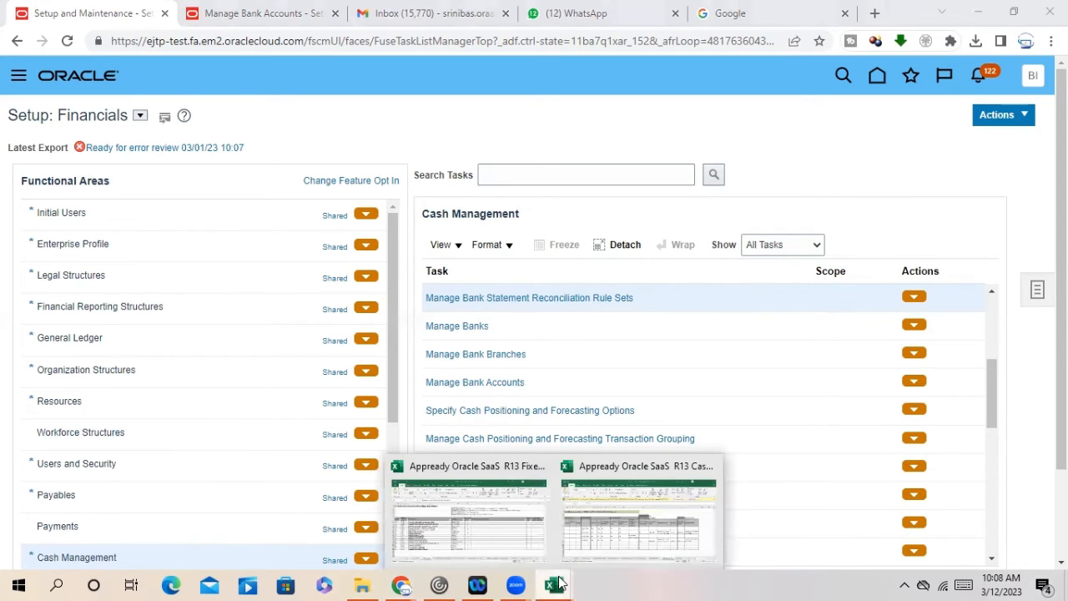
pyautogui.click(646, 513)
pyautogui.click(633, 514)
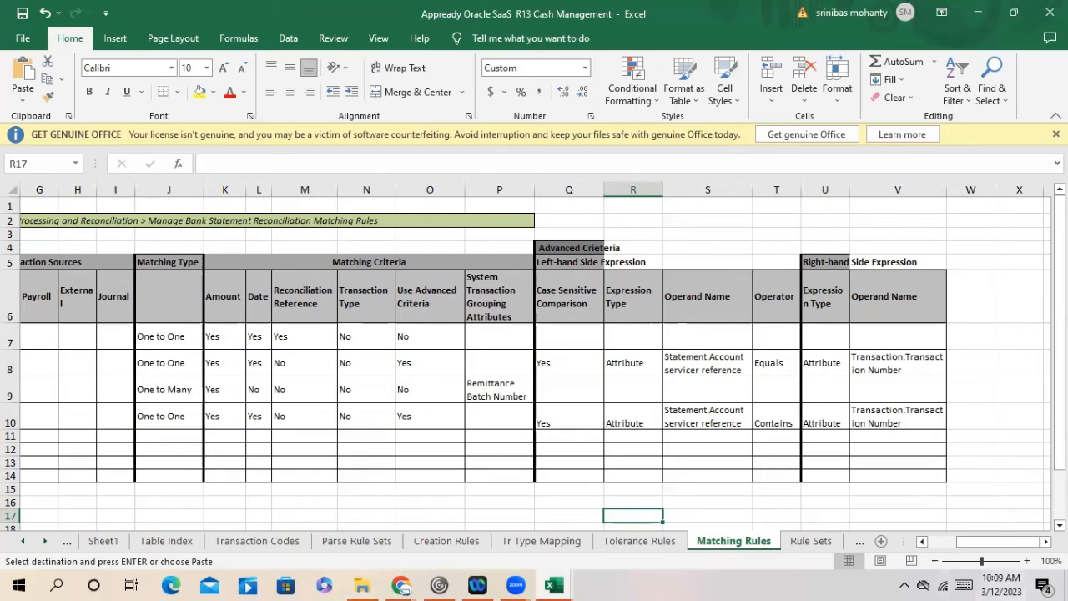
pyautogui.click(1006, 262)
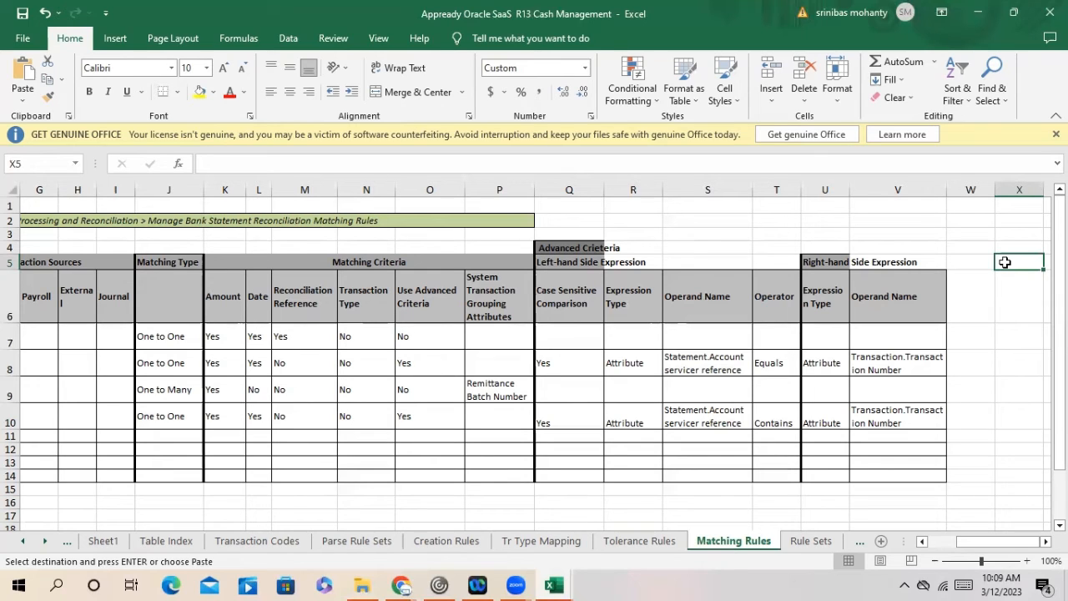
pyautogui.click(659, 222)
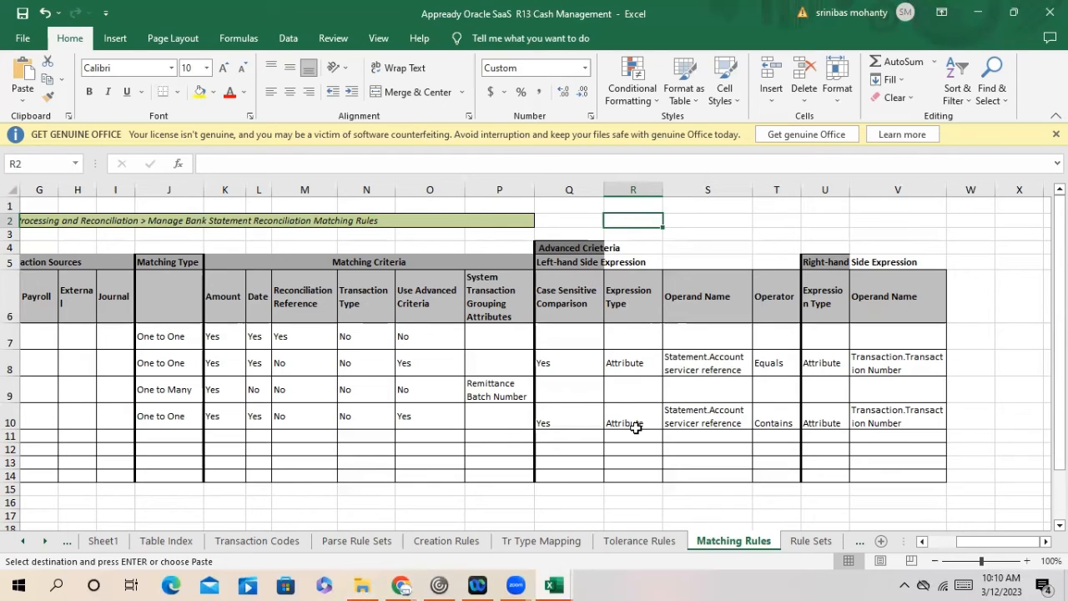
# Step: Return to the Oracle pages in Chrome, try to finish the Manage Bank Accounts task, and close its browser tab
pyautogui.click(401, 586)
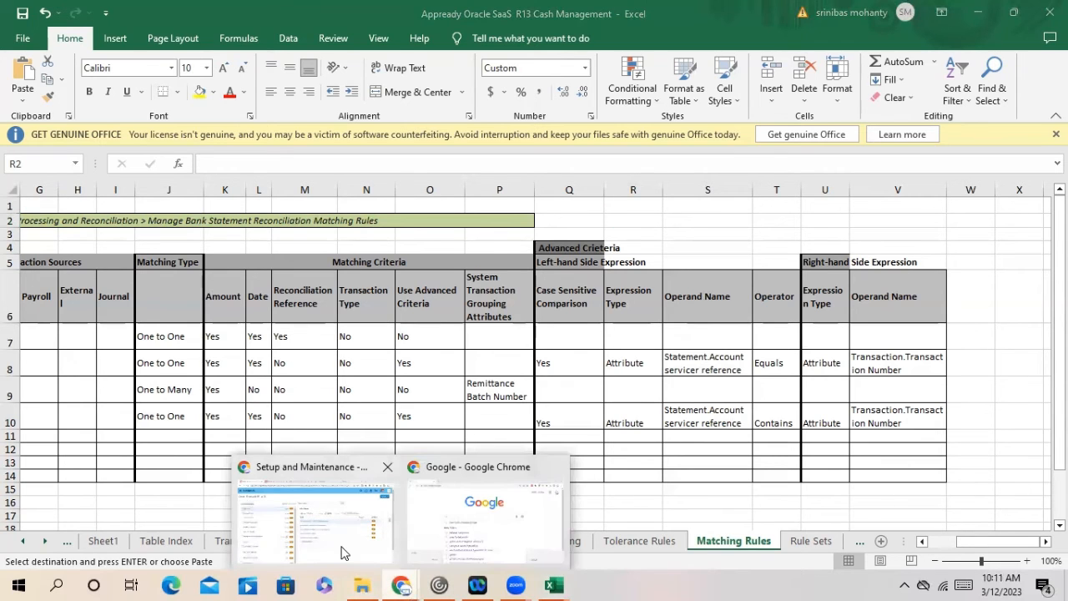
pyautogui.click(343, 552)
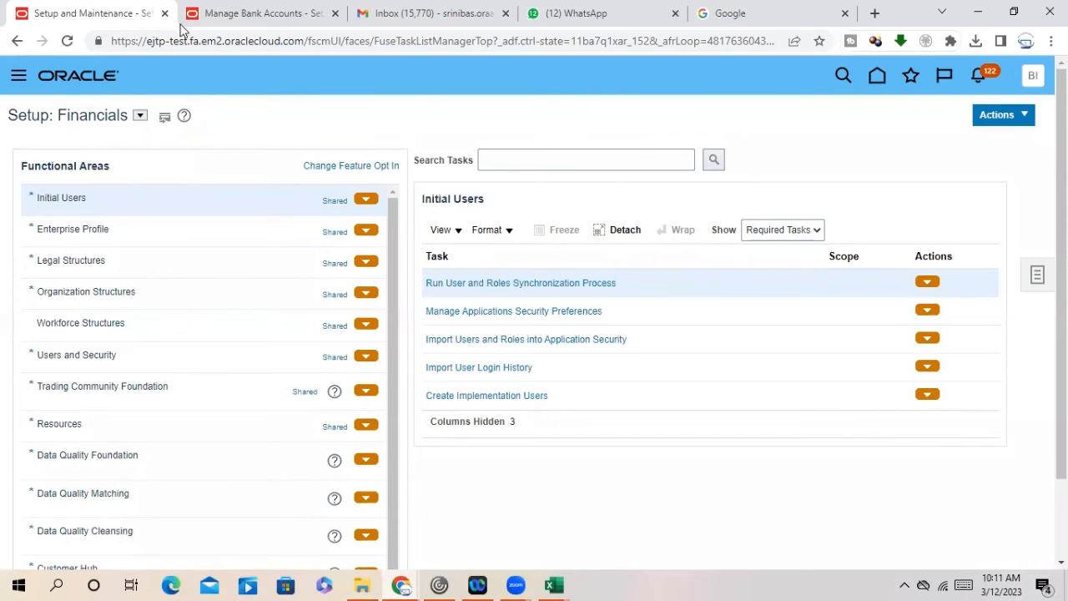
pyautogui.click(252, 13)
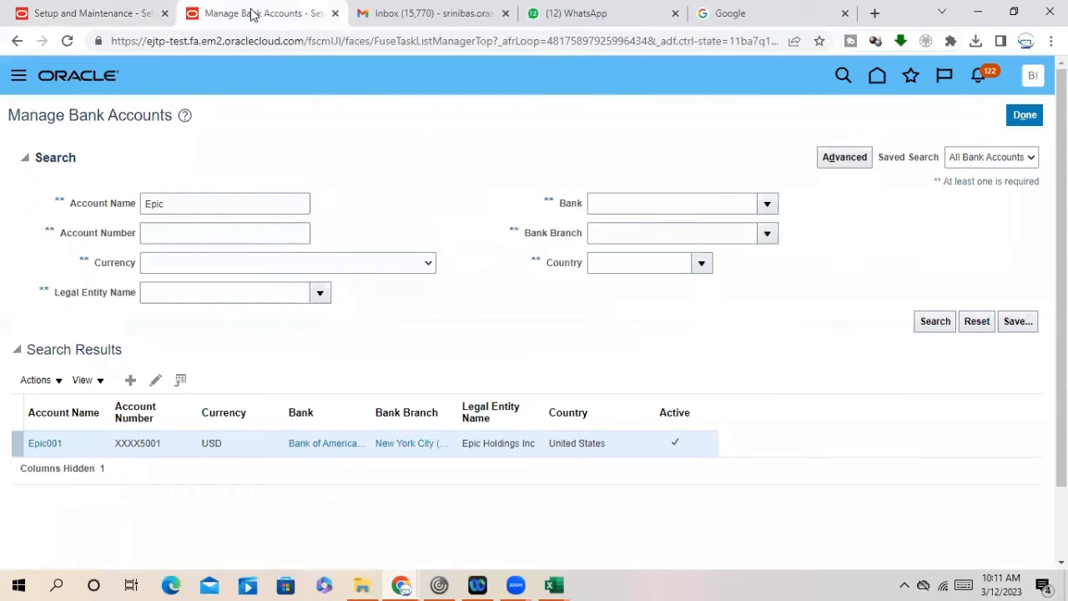
pyautogui.click(1024, 115)
pyautogui.click(1037, 116)
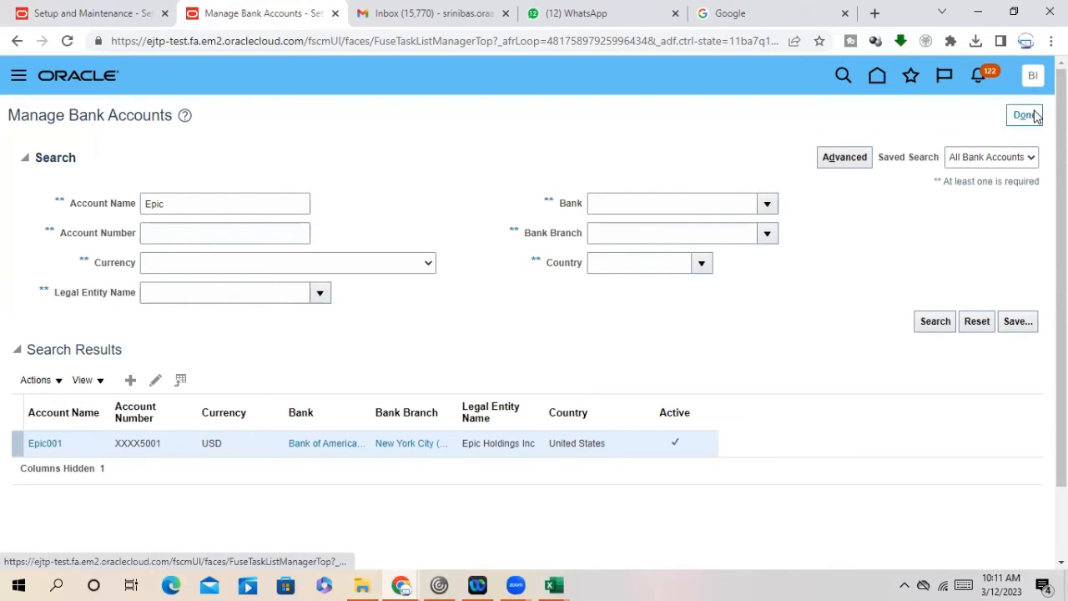
pyautogui.click(96, 10)
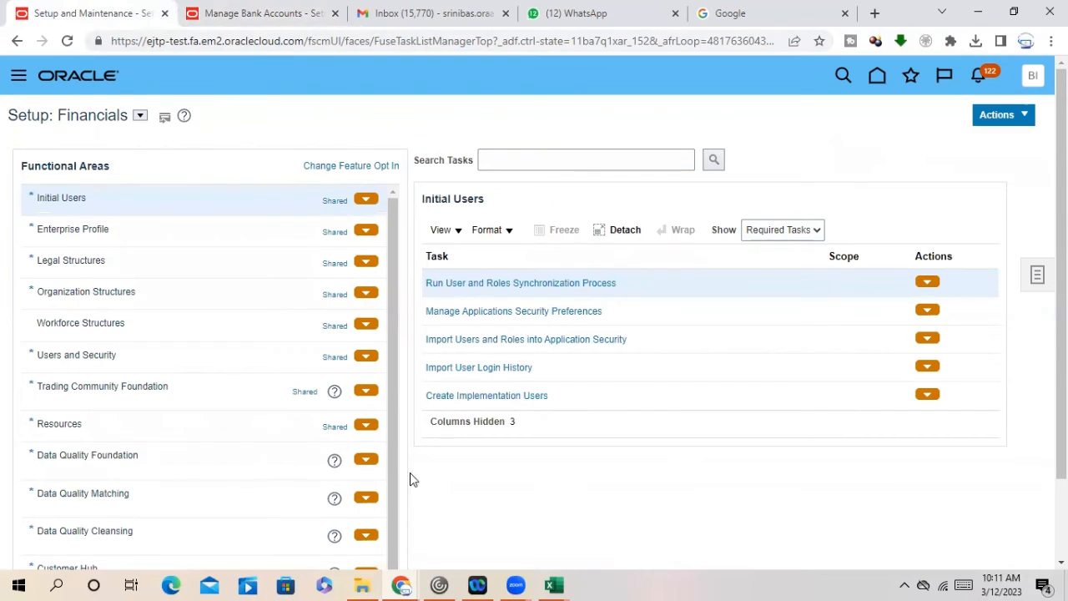
pyautogui.click(238, 12)
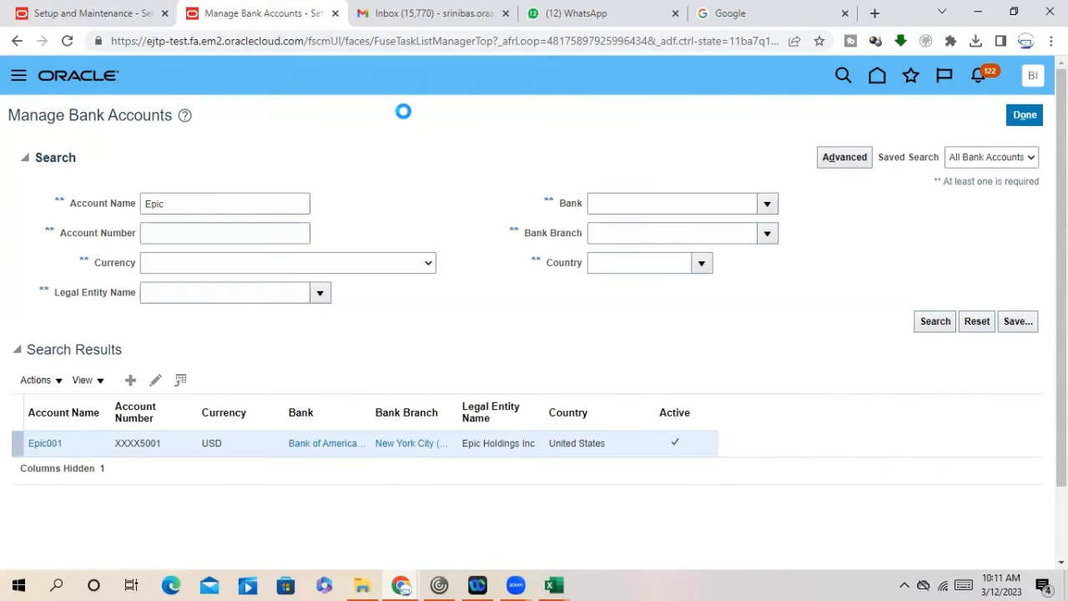
pyautogui.click(1025, 114)
pyautogui.click(1026, 115)
pyautogui.click(335, 13)
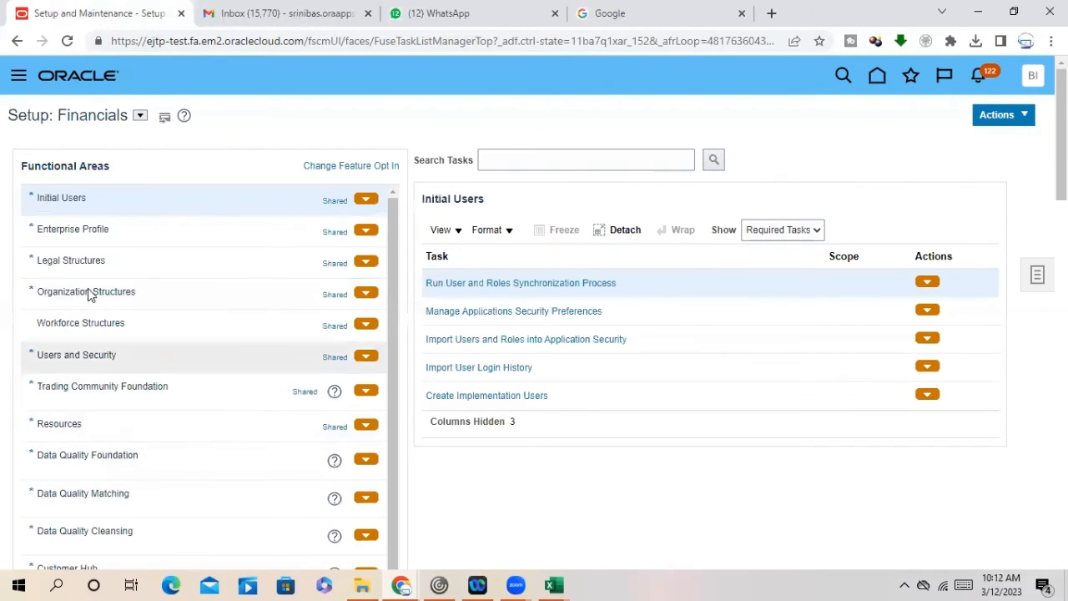
# Step: Reload the Financials setup page and show all tasks of the Cash Management functional area
pyautogui.click(67, 41)
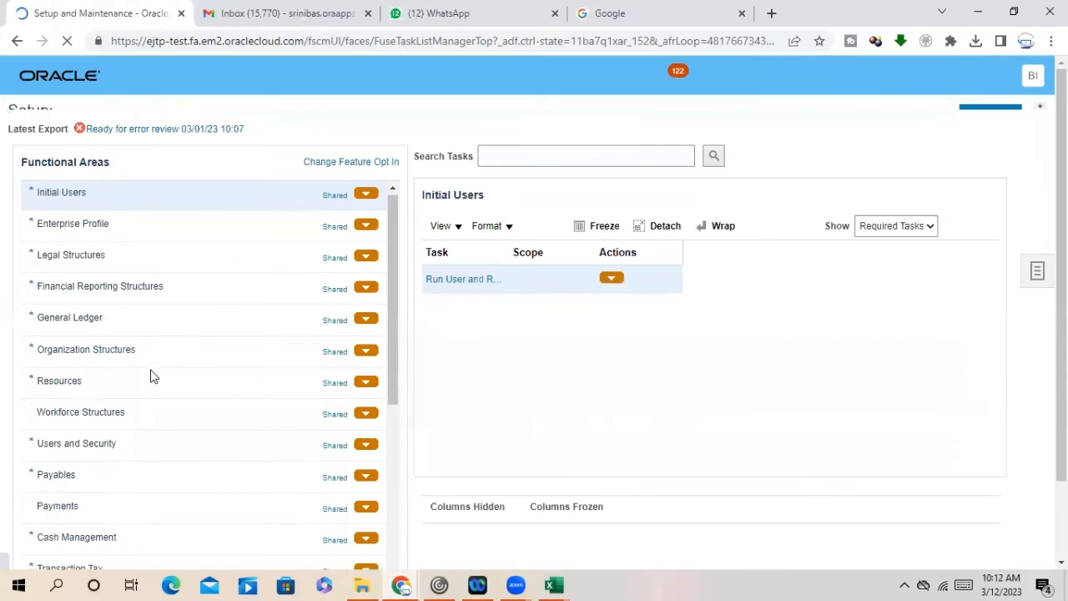
pyautogui.scroll(-2, 98, 550)
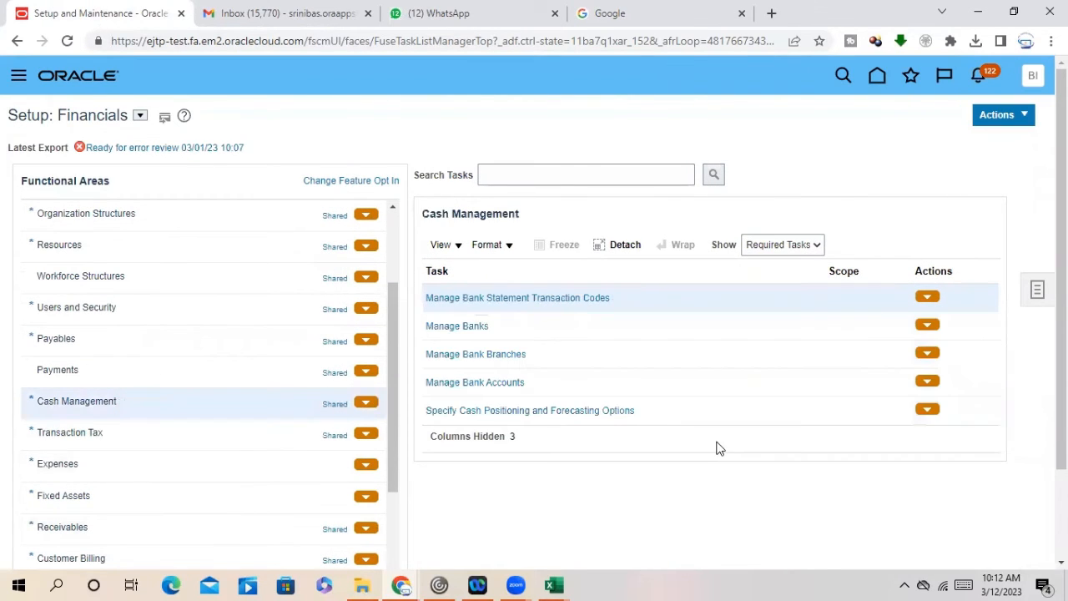
pyautogui.click(803, 248)
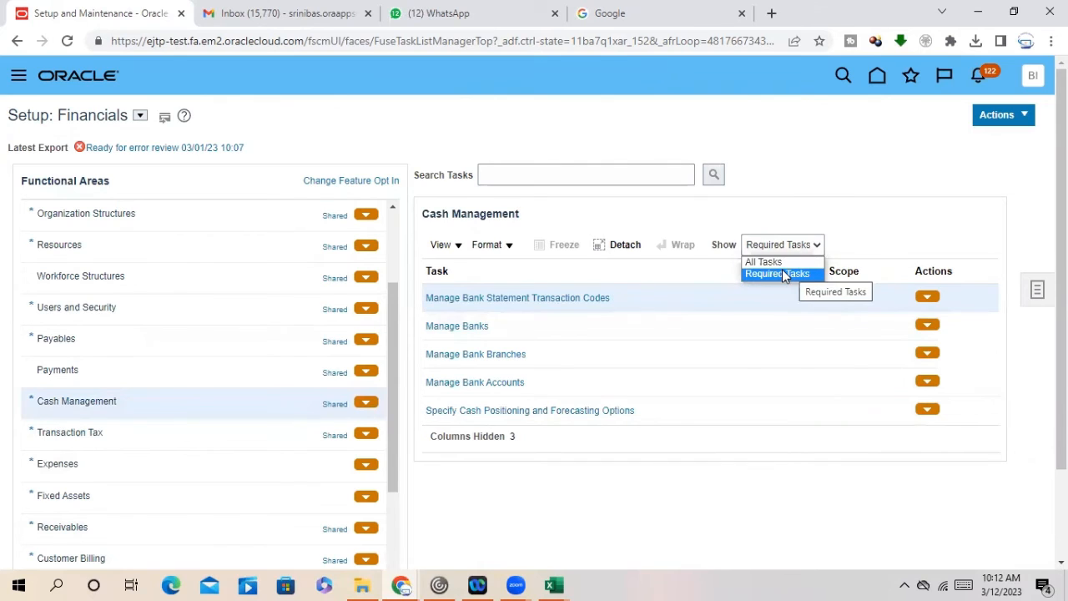
pyautogui.click(764, 262)
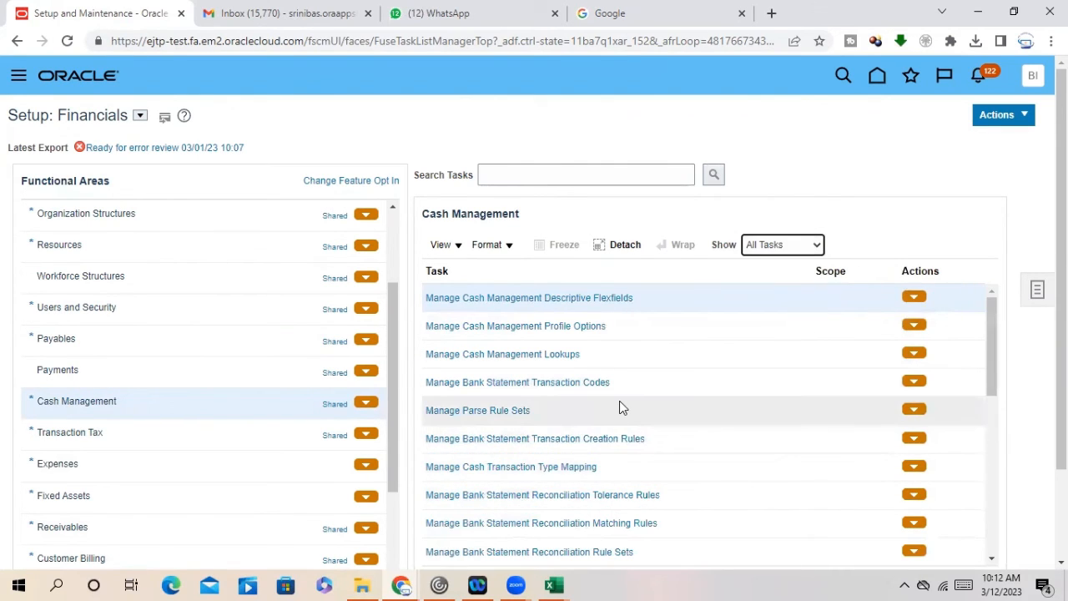
# Step: Look through the full list of Cash Management setup tasks, from the descriptive flexfields to the subledger accounting tasks
pyautogui.scroll(-1, 619, 402)
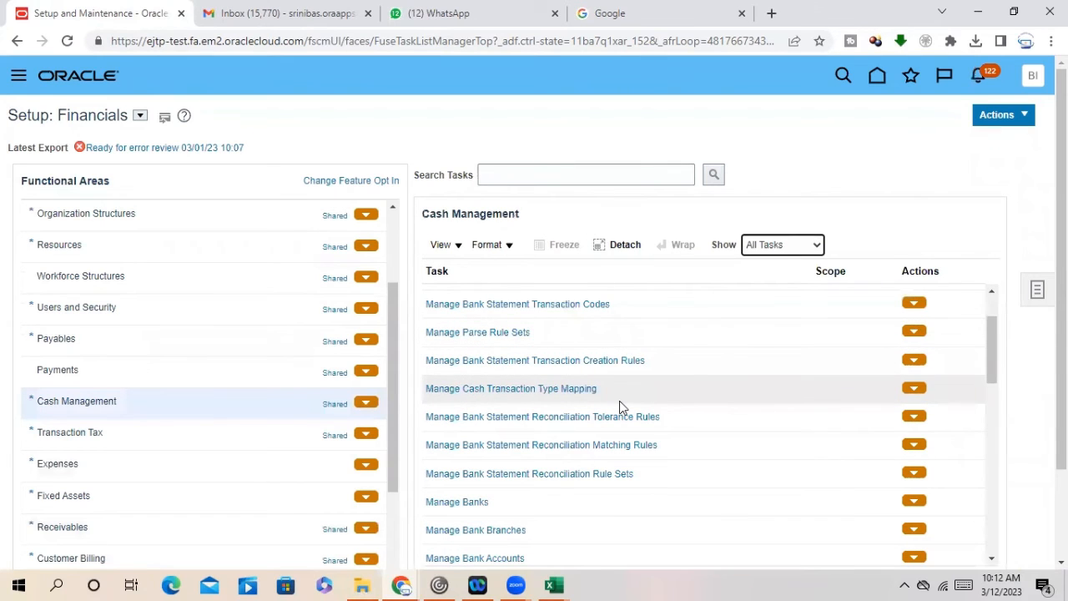
pyautogui.scroll(-1, 620, 409)
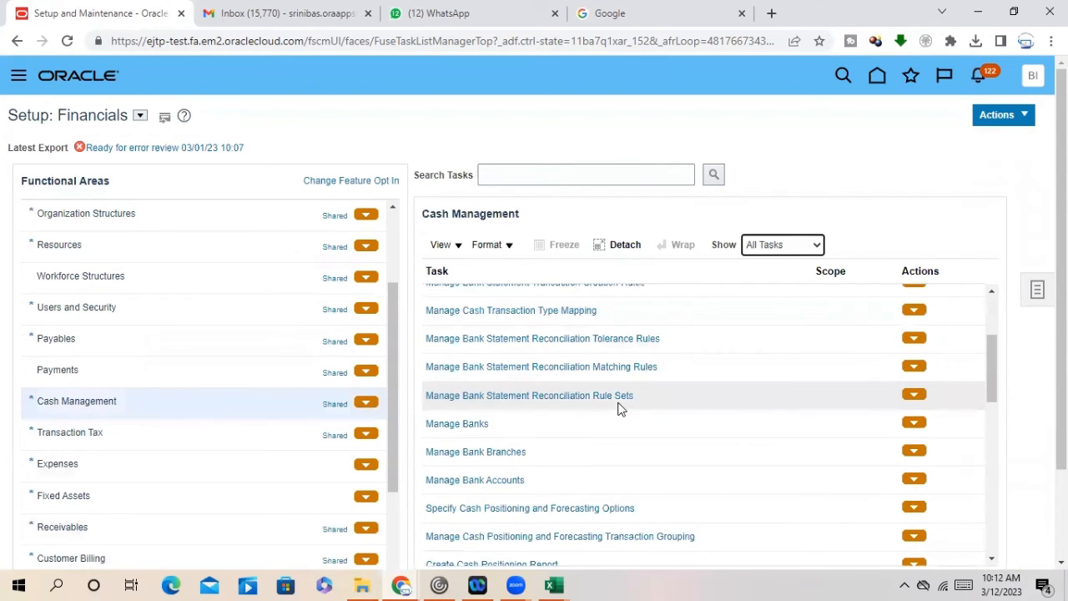
pyautogui.scroll(-1, 620, 409)
pyautogui.scroll(-1, 620, 409)
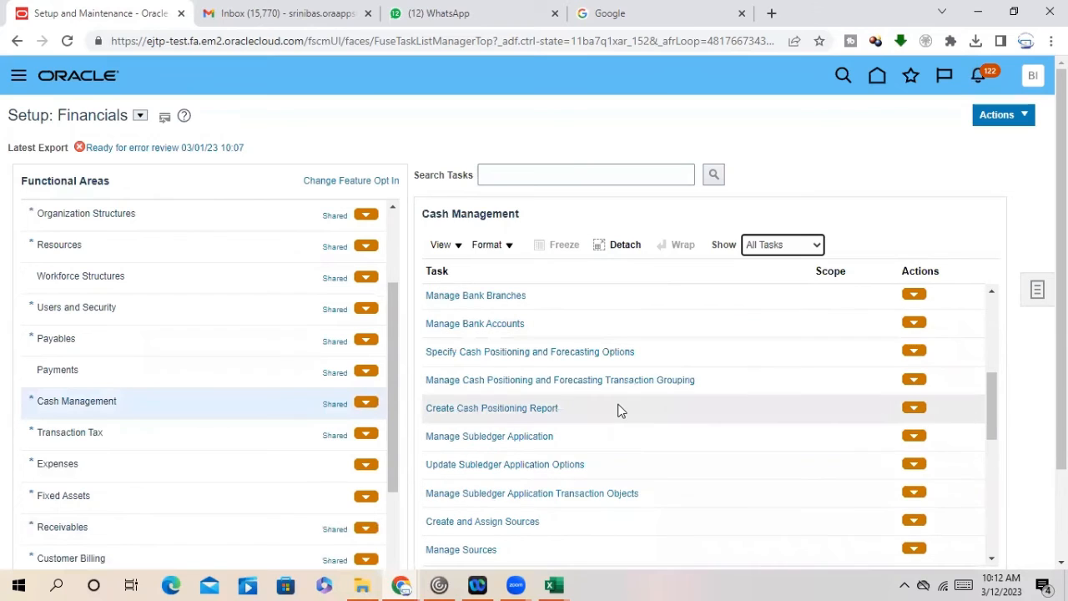
pyautogui.scroll(-1, 620, 409)
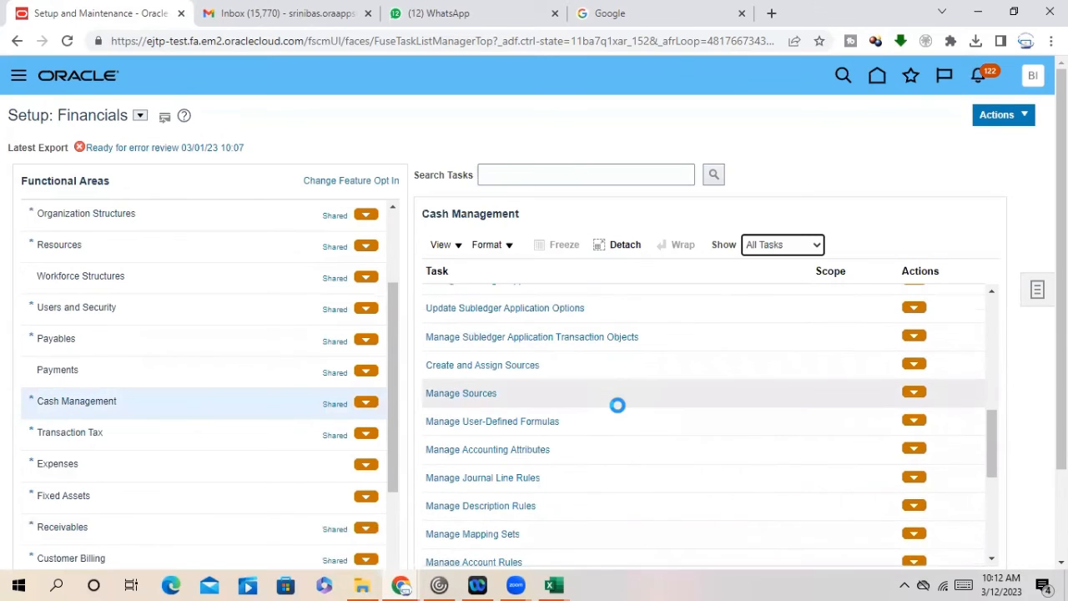
pyautogui.scroll(-1, 620, 410)
pyautogui.scroll(-1, 620, 410)
pyautogui.scroll(-1, 620, 410)
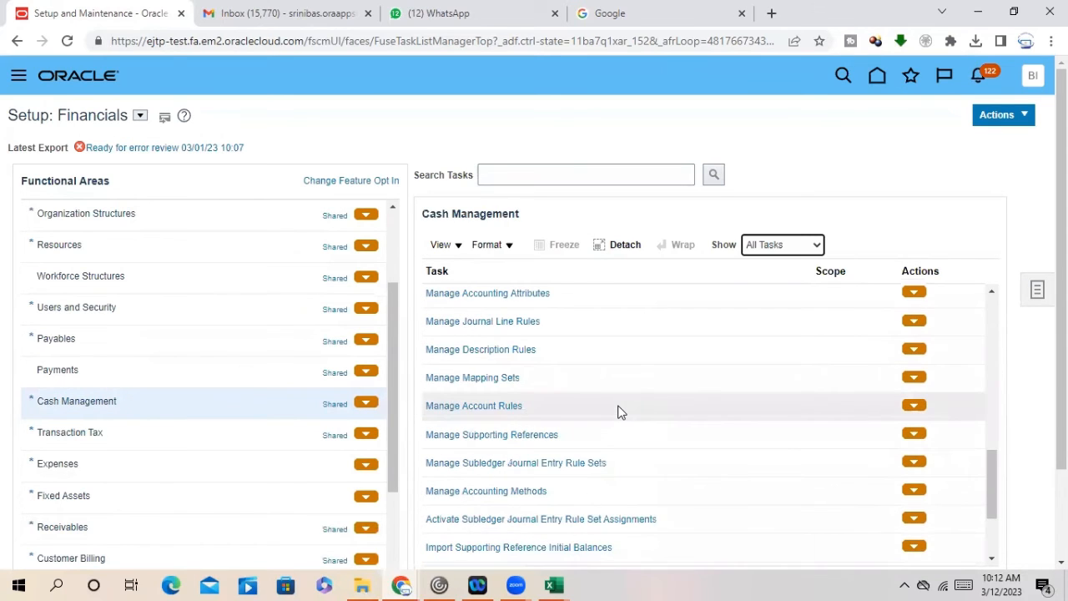
pyautogui.scroll(-1, 620, 411)
pyautogui.scroll(-2, 619, 412)
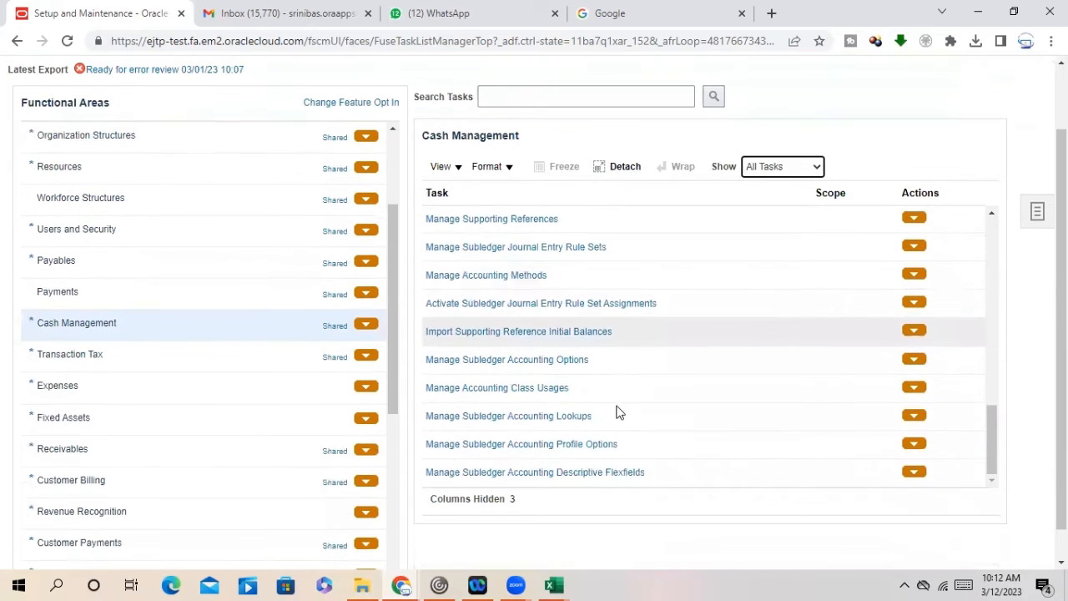
pyautogui.moveTo(995, 459); pyautogui.dragTo(1007, 302)
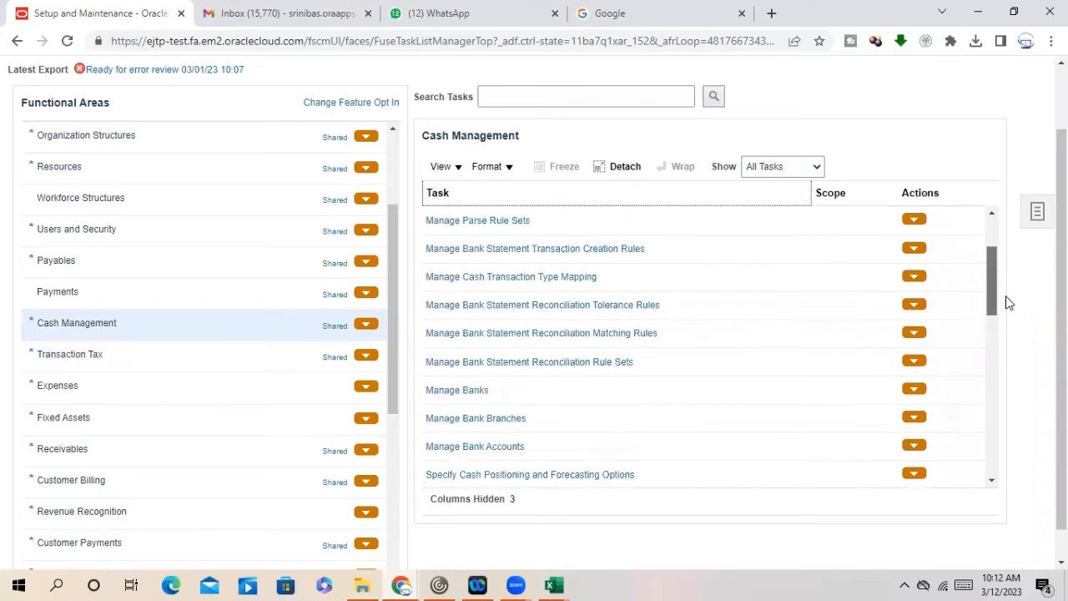
pyautogui.click(991, 215)
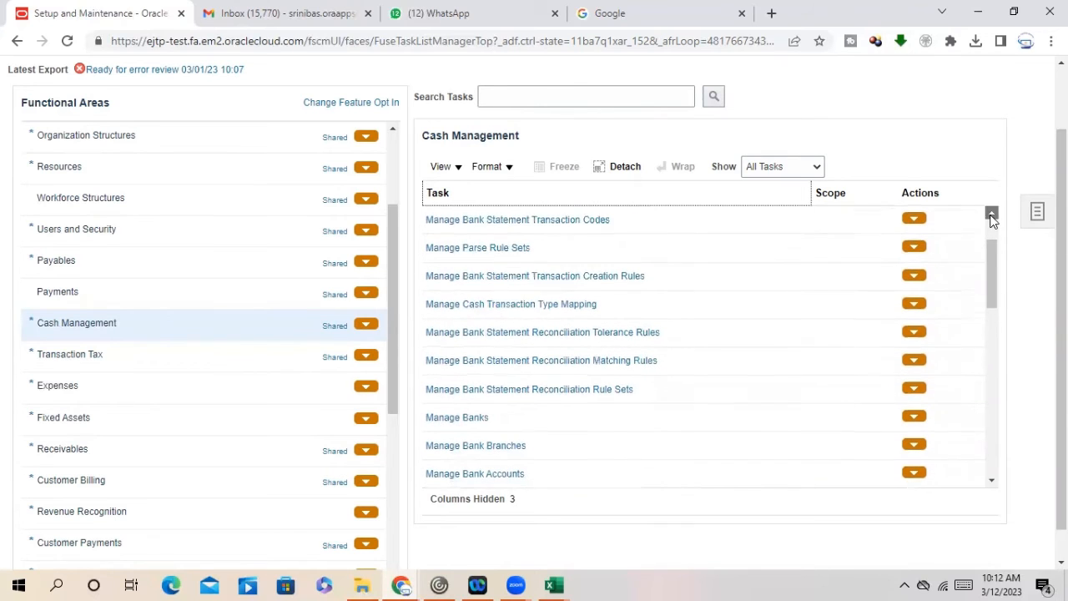
pyautogui.click(991, 215)
pyautogui.click(991, 216)
pyautogui.click(991, 215)
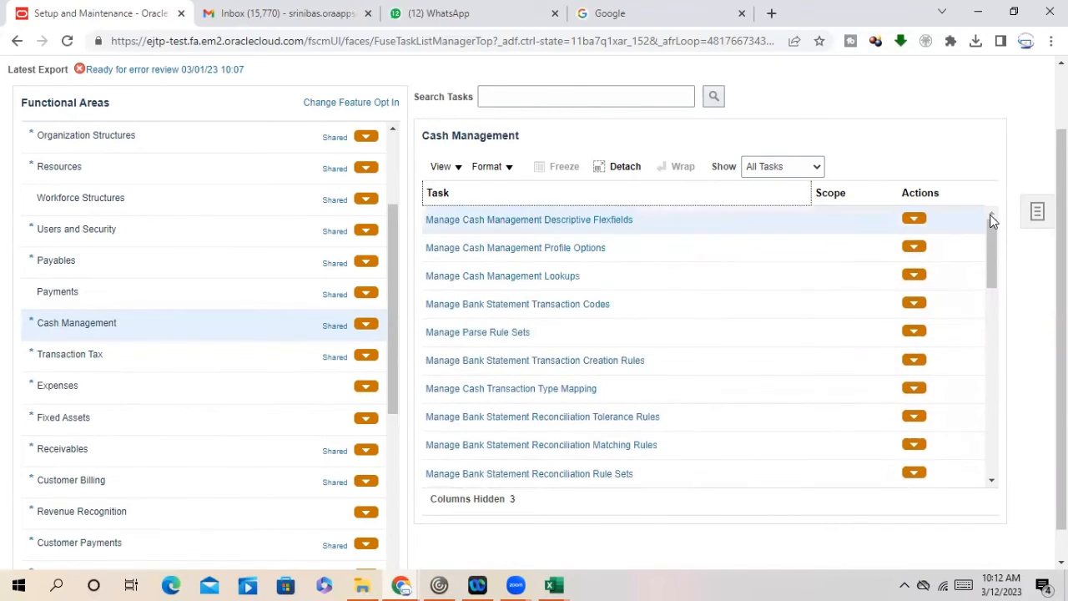
# Step: Search the setup tasks for "External" and close the search results
pyautogui.scroll(2, 546, 146)
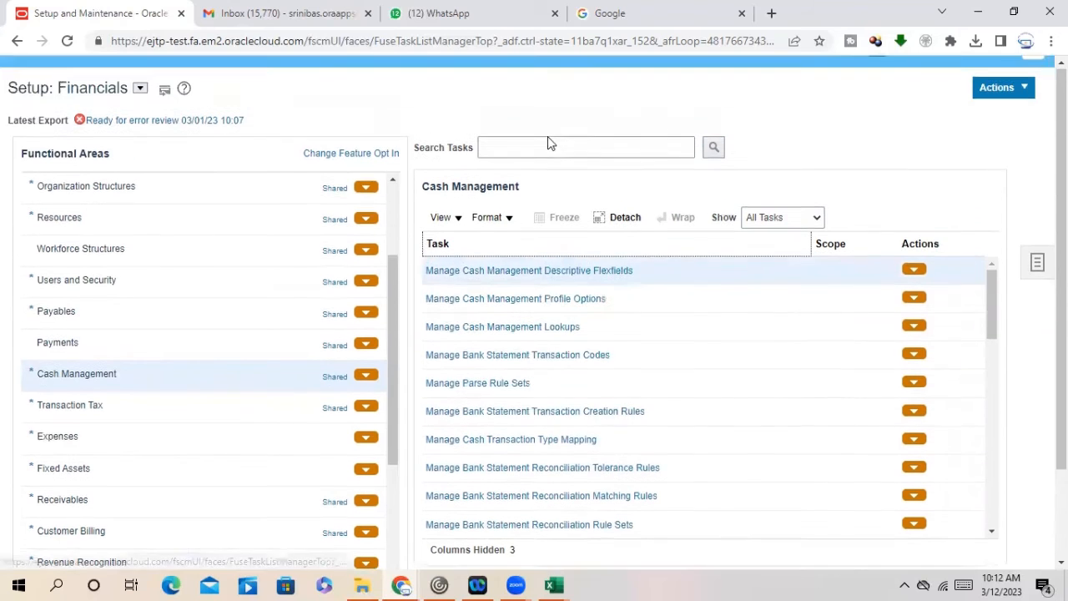
pyautogui.click(535, 167)
pyautogui.write('Extern')
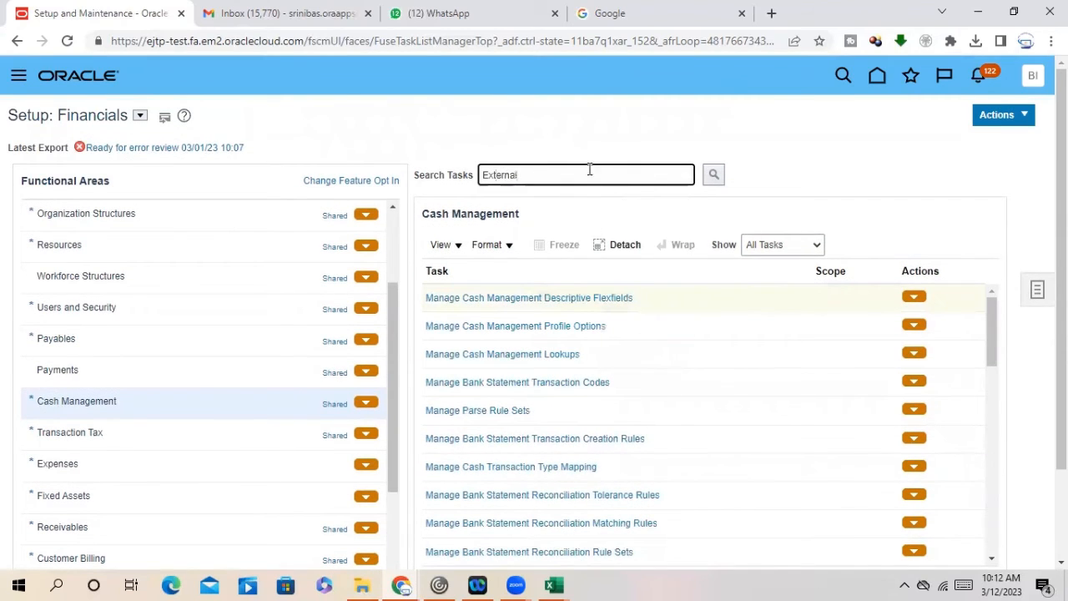
pyautogui.write('al')
pyautogui.click(714, 174)
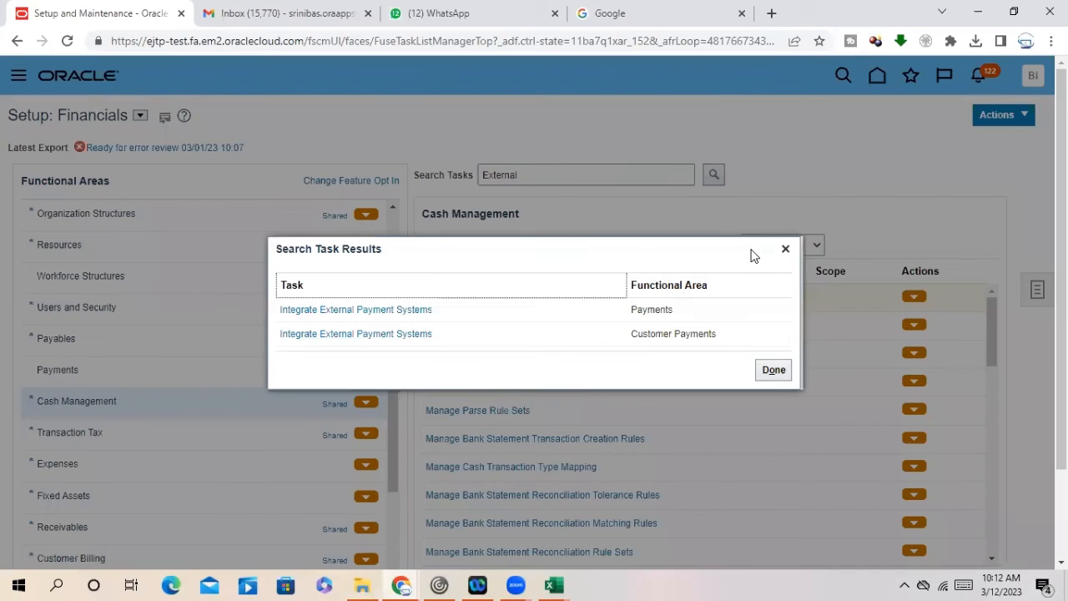
pyautogui.click(785, 249)
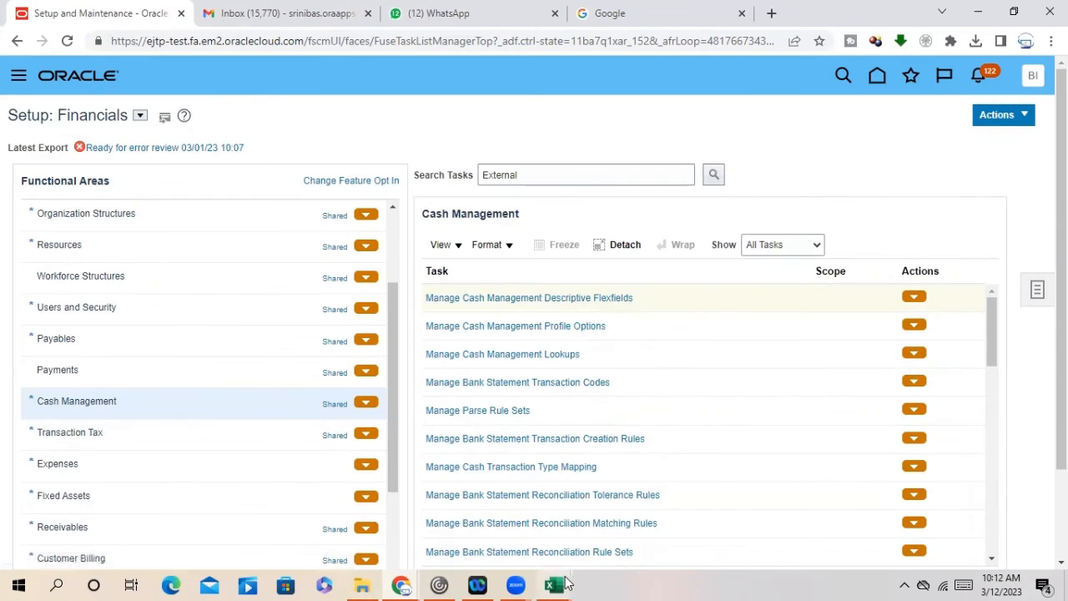
# Step: Switch to the R13 Cash Management workbook in Excel, review the configuration steps on the Table Index sheet, and minimize the workbook
pyautogui.moveTo(558, 584)
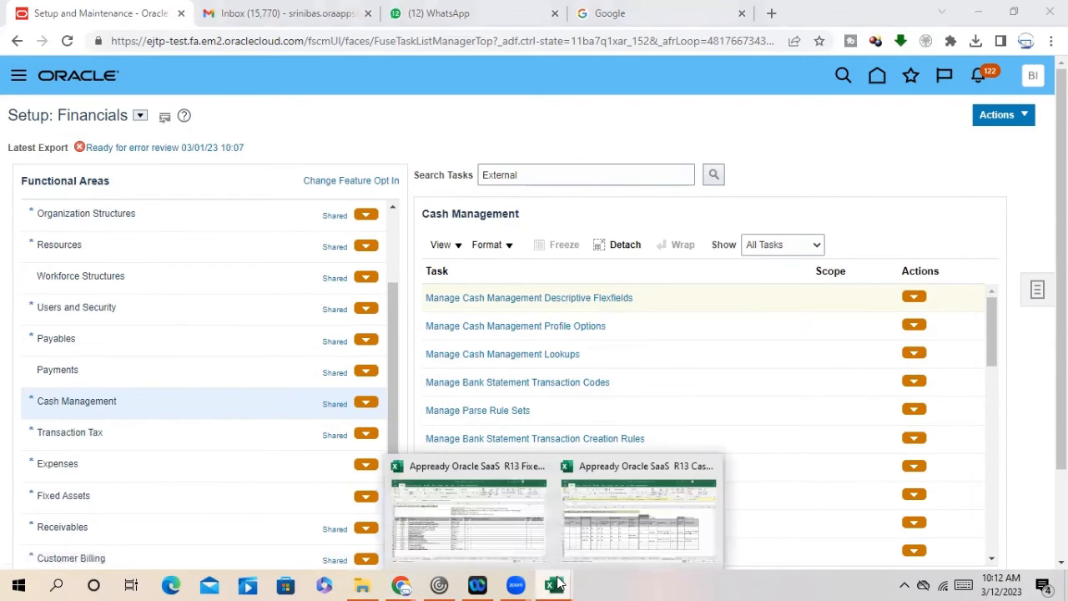
pyautogui.click(632, 526)
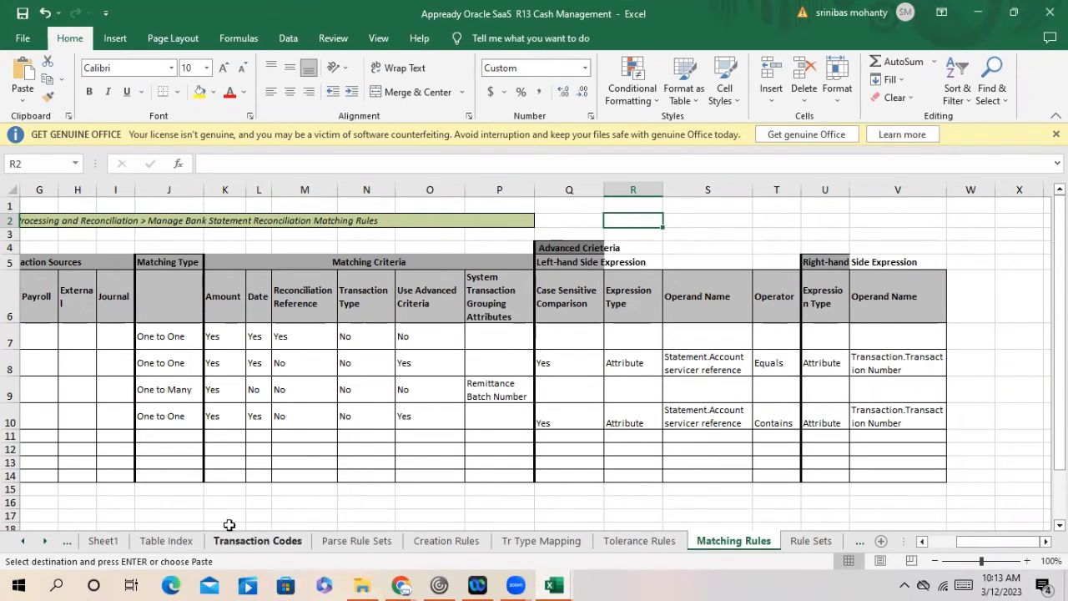
pyautogui.click(166, 540)
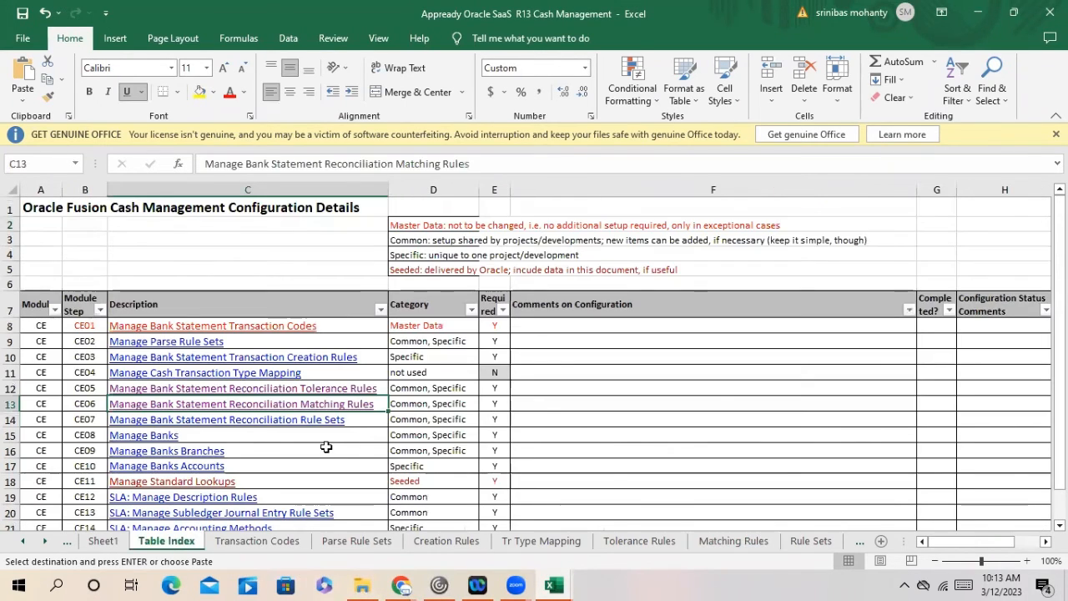
pyautogui.scroll(-1, 326, 447)
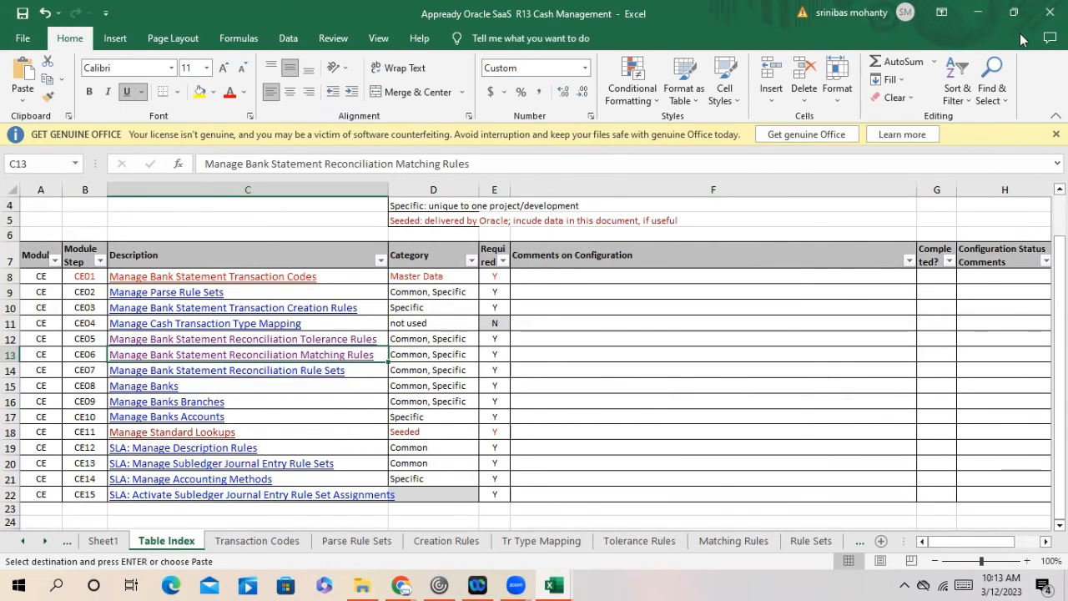
pyautogui.click(977, 12)
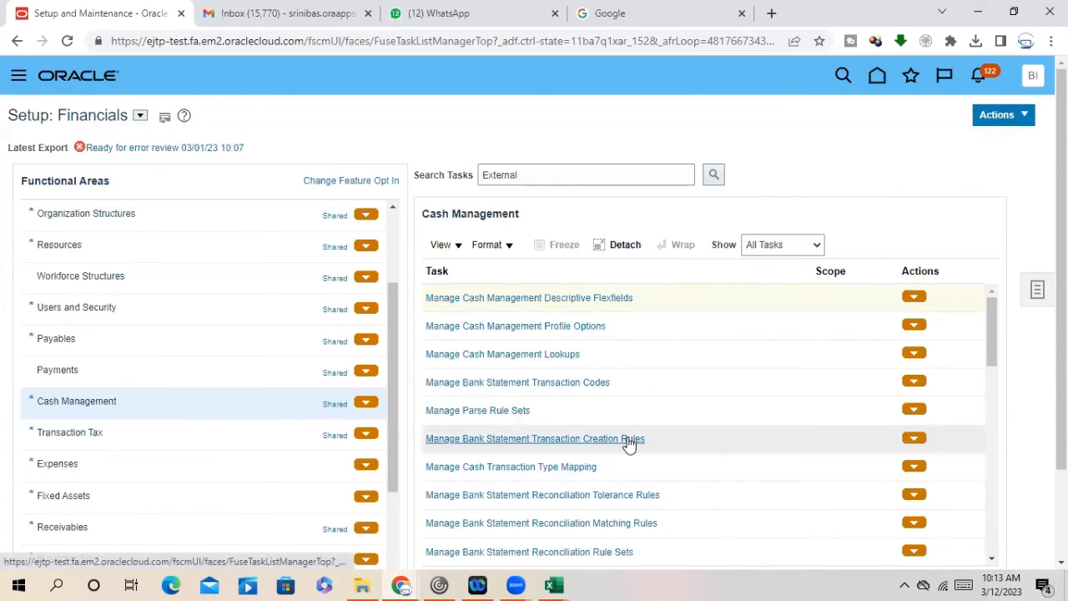
# Step: Clear the task search text and open the Manage Cash Transaction Type Mapping task from the Cash Management list
pyautogui.scroll(-1, 628, 444)
pyautogui.scroll(-1, 628, 443)
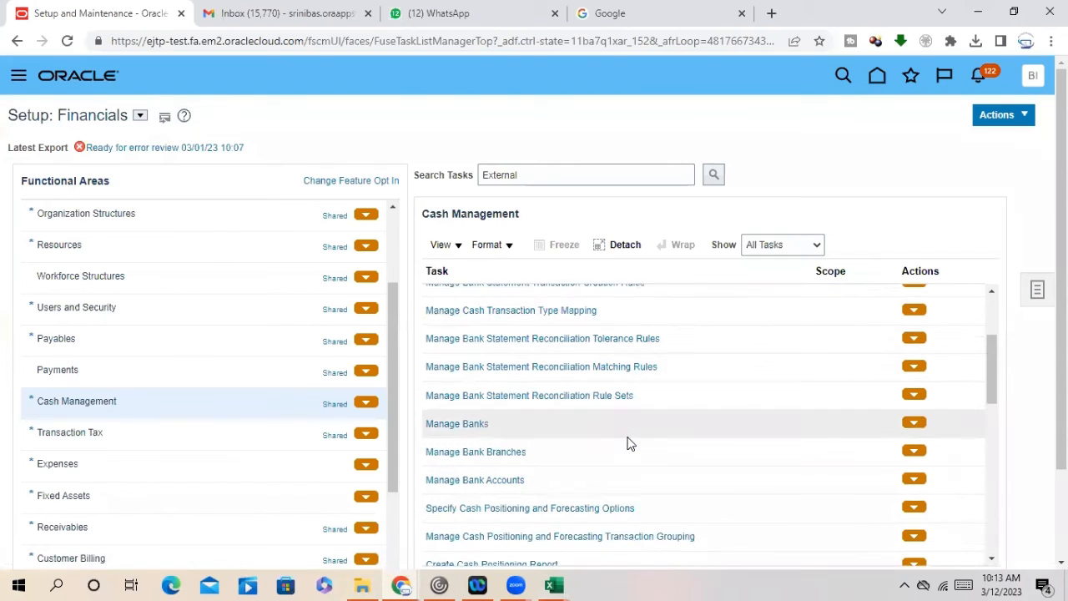
pyautogui.click(603, 175)
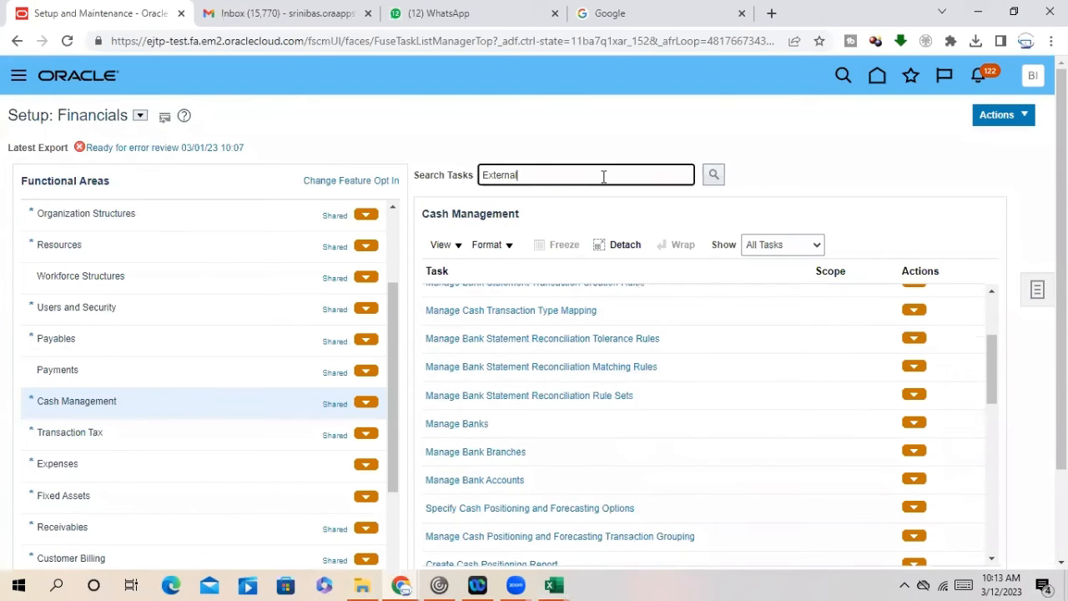
pyautogui.press('BackSpace')
pyautogui.press('BackSpace')
pyautogui.press('BackSpace')
pyautogui.press('BackSpace')
pyautogui.press('BackSpace')
pyautogui.press('BackSpace')
pyautogui.press('BackSpace')
pyautogui.press('BackSpace')
pyautogui.click(992, 294)
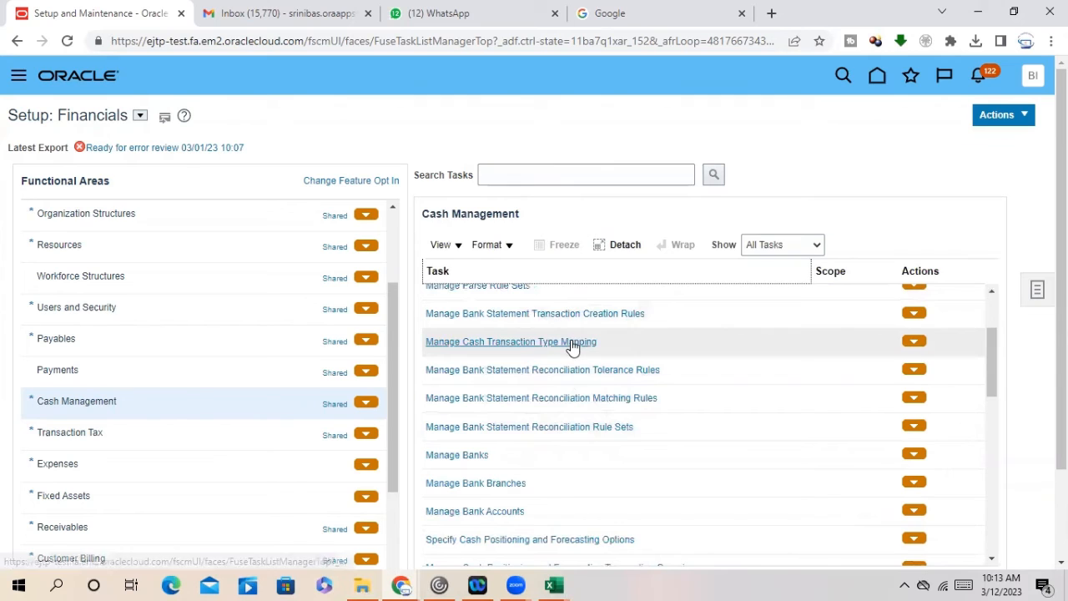
pyautogui.click(572, 343)
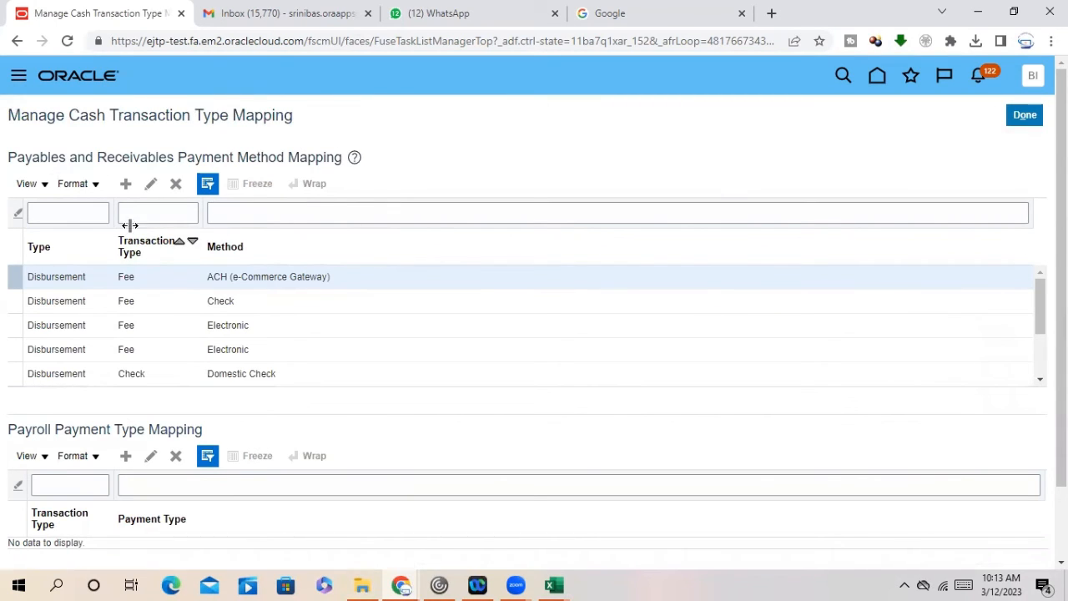
# Step: Open the ACH (e-Commerce Gateway) disbursement mapping for editing and view the available Type options
pyautogui.click(63, 282)
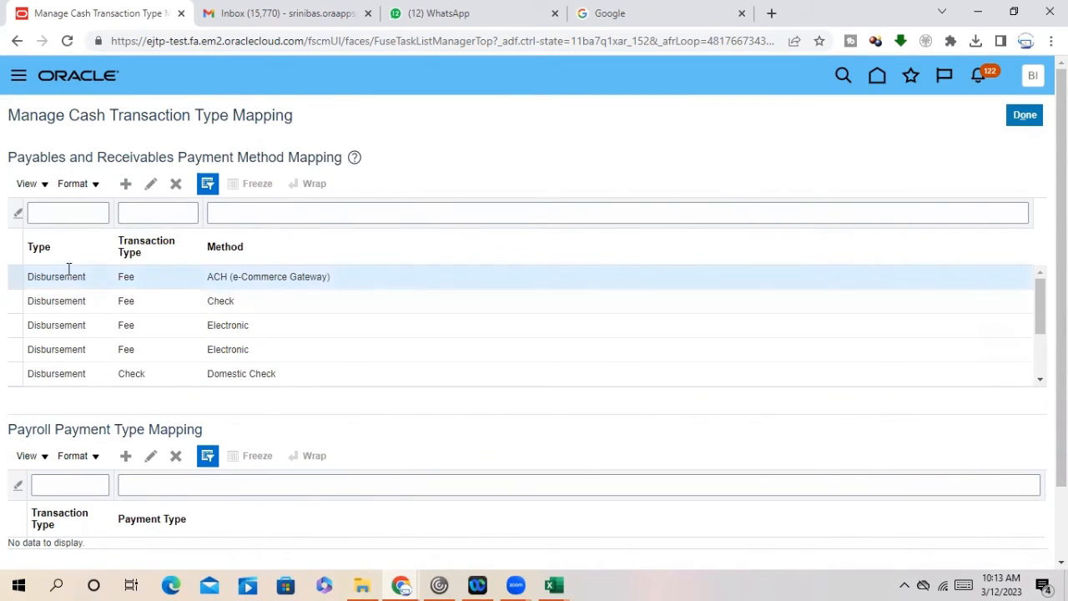
pyautogui.click(151, 186)
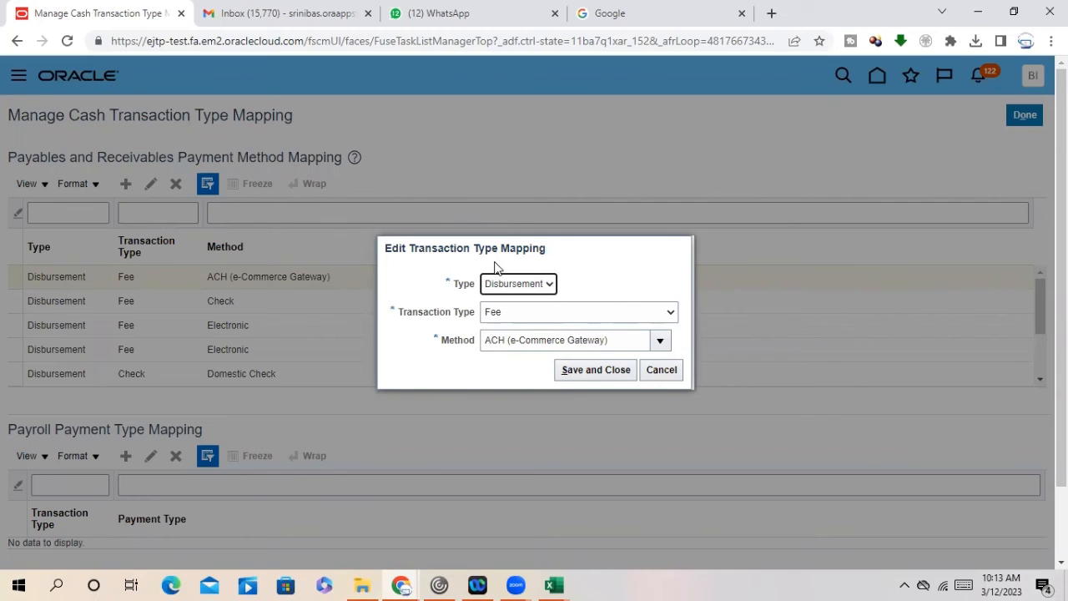
pyautogui.click(526, 286)
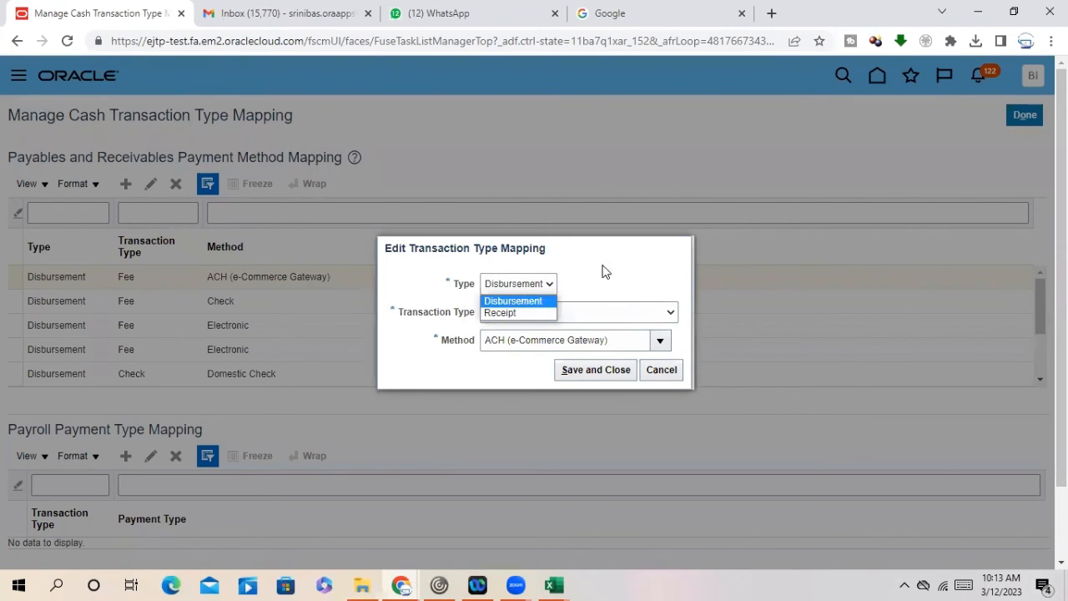
pyautogui.moveTo(602, 267); pyautogui.dragTo(567, 297)
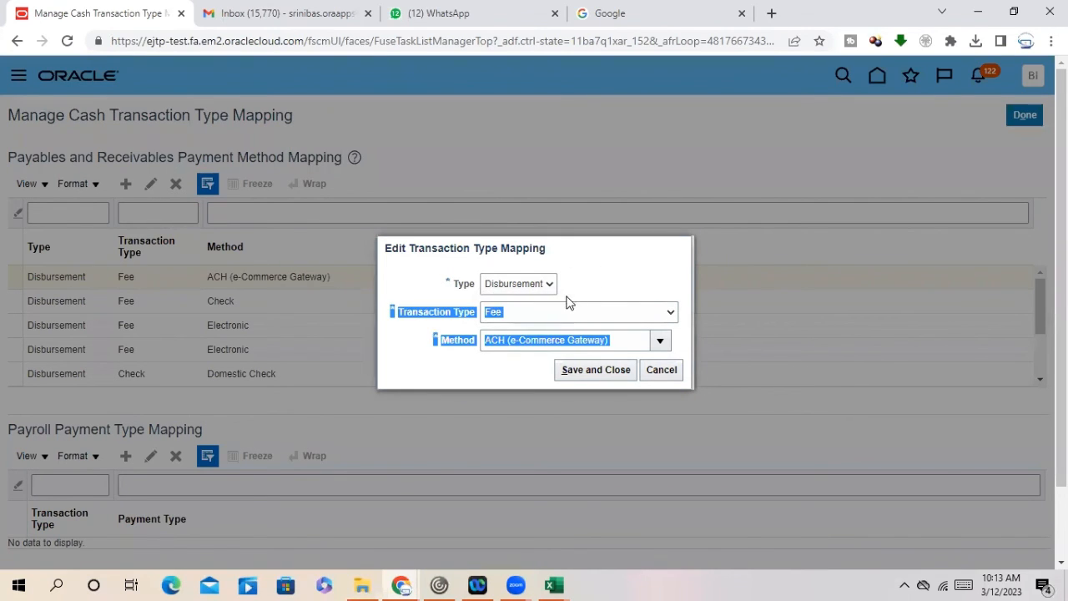
pyautogui.click(411, 330)
# Step: Look through all the Transaction Type options of the mapping, keeping Fee as the selection
pyautogui.click(519, 312)
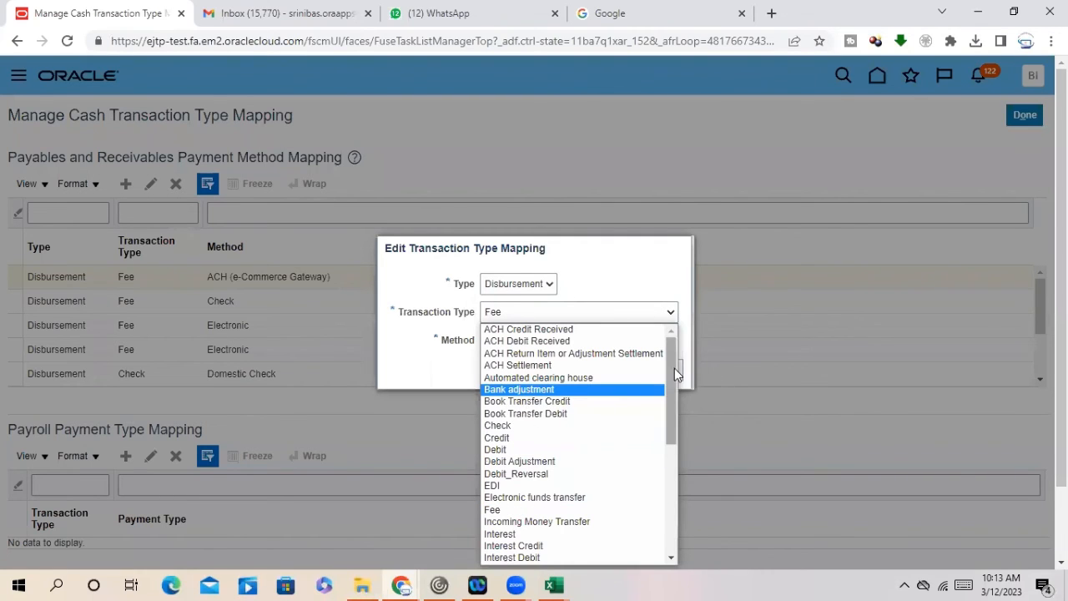
pyautogui.moveTo(674, 368); pyautogui.dragTo(654, 429)
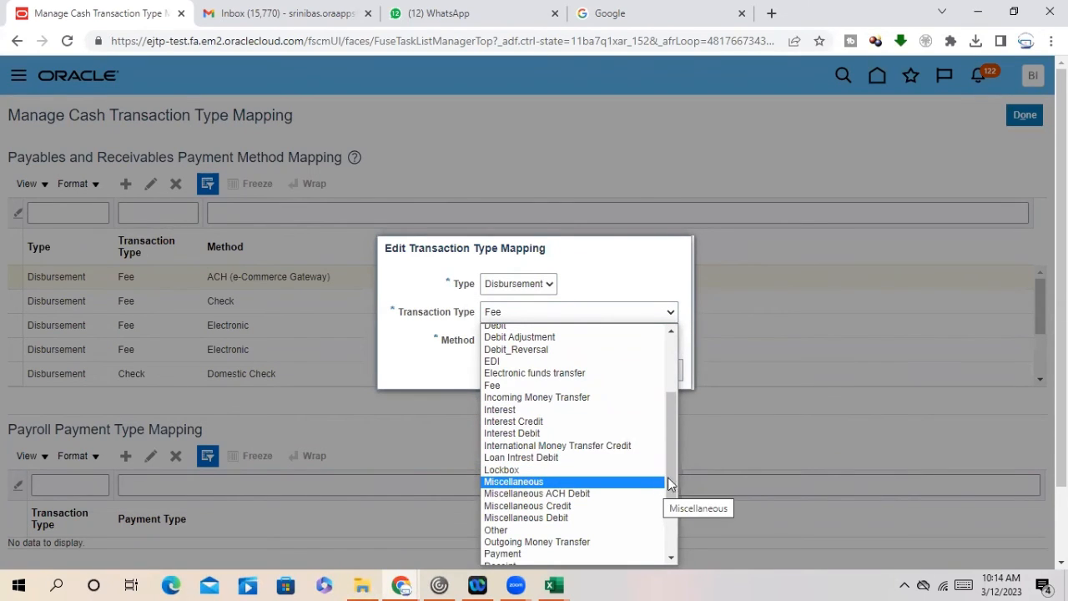
pyautogui.moveTo(667, 477); pyautogui.dragTo(657, 413)
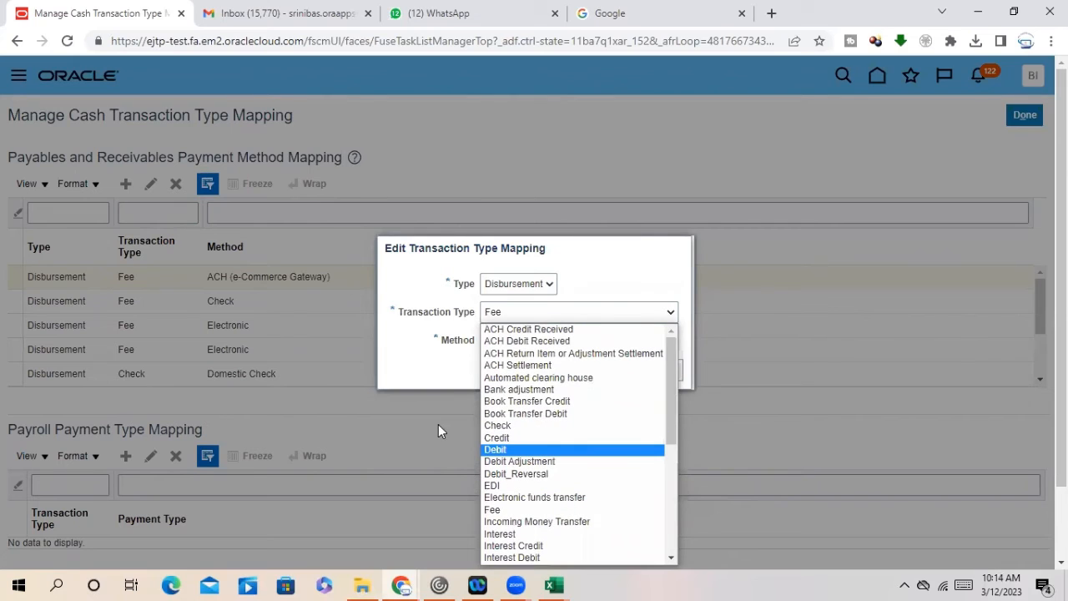
pyautogui.click(445, 374)
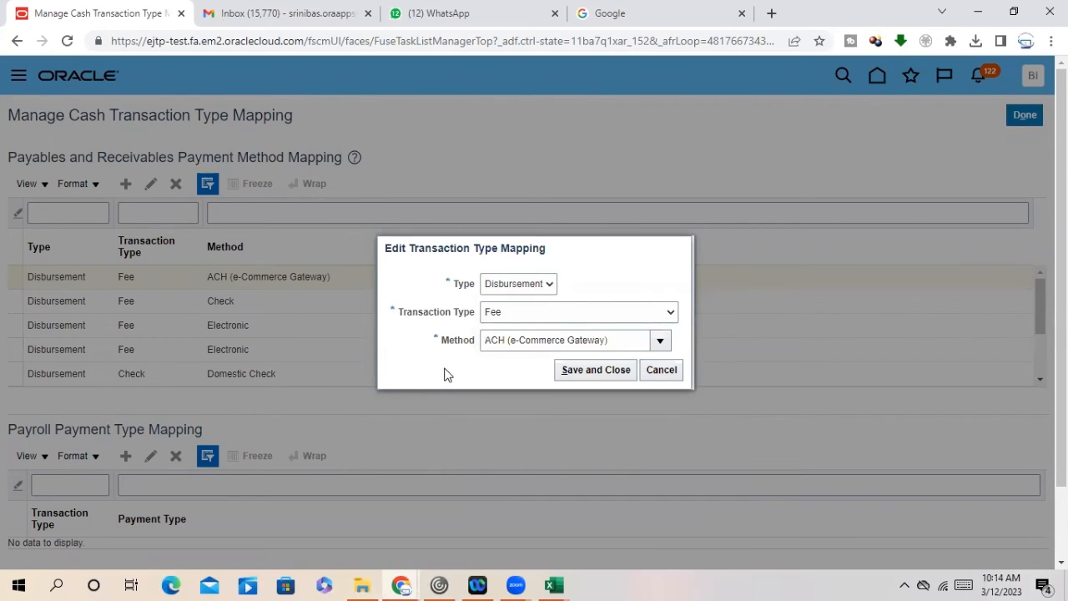
# Step: View the available payment methods for the mapping and cancel the edit
pyautogui.click(660, 341)
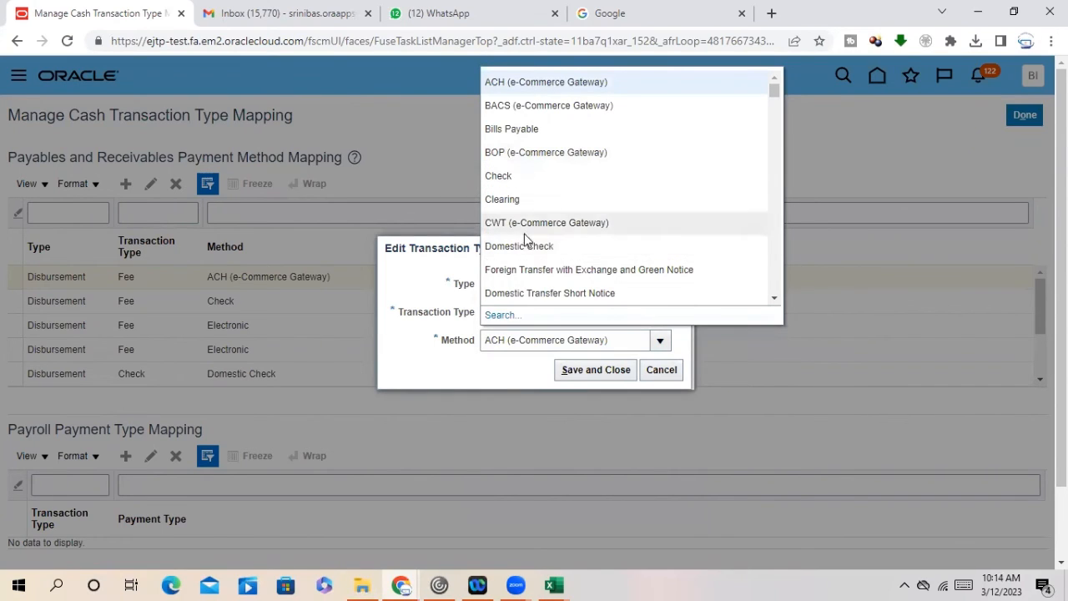
pyautogui.click(402, 365)
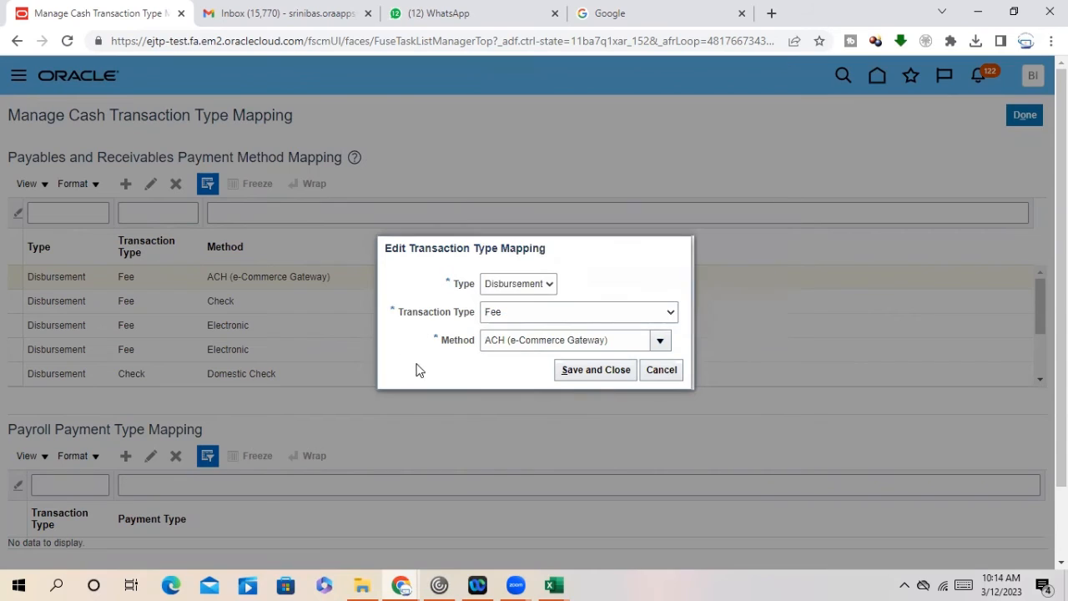
pyautogui.click(668, 371)
# Step: Look over the Payables and Receivables and the Payroll mapping tables, and finish the transaction type mapping task
pyautogui.scroll(-3, 425, 381)
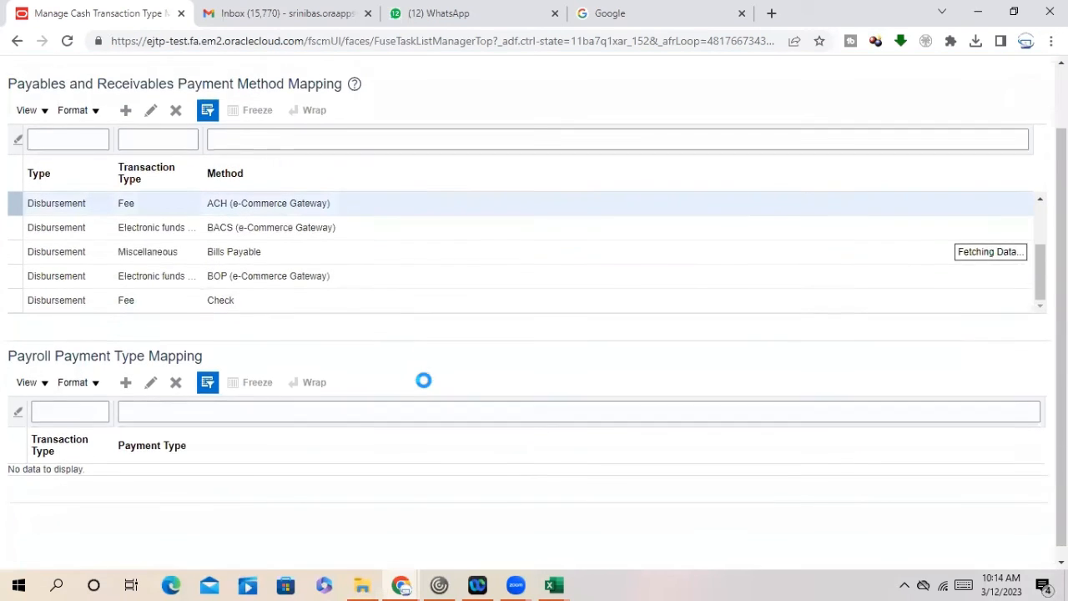
pyautogui.scroll(3, 421, 390)
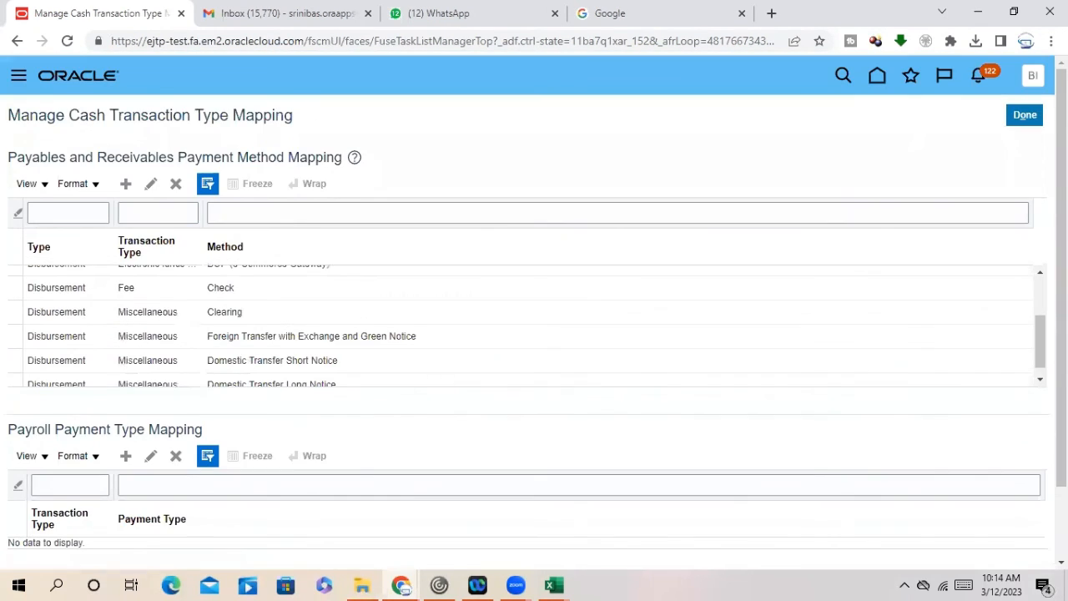
pyautogui.click(1022, 115)
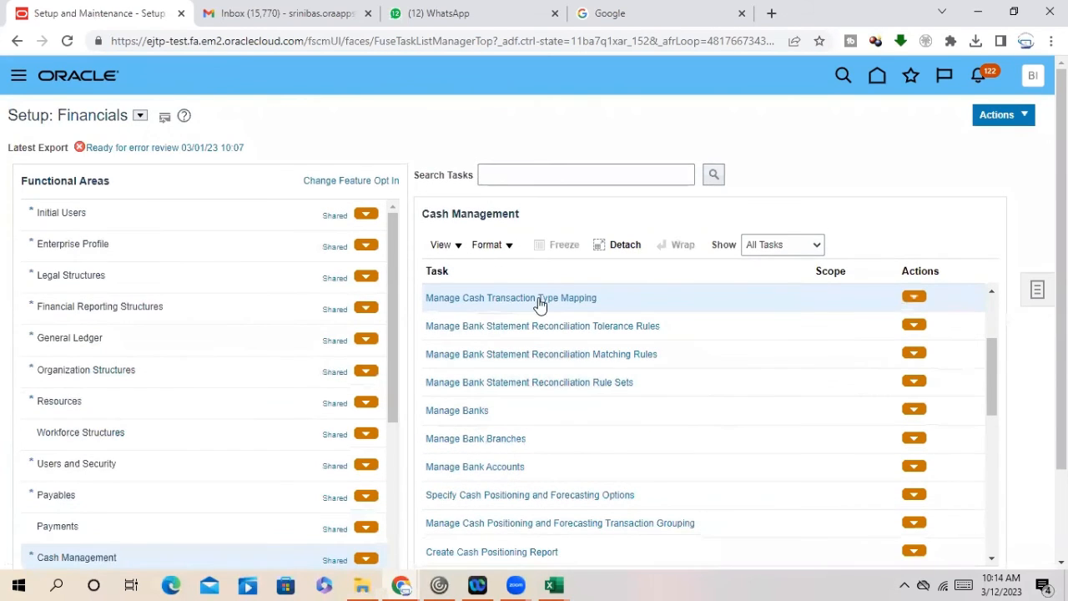
# Step: Review the complete list of Cash Management setup tasks, through the bank, reconciliation, cash positioning and subledger accounting tasks
pyautogui.scroll(-1, 658, 361)
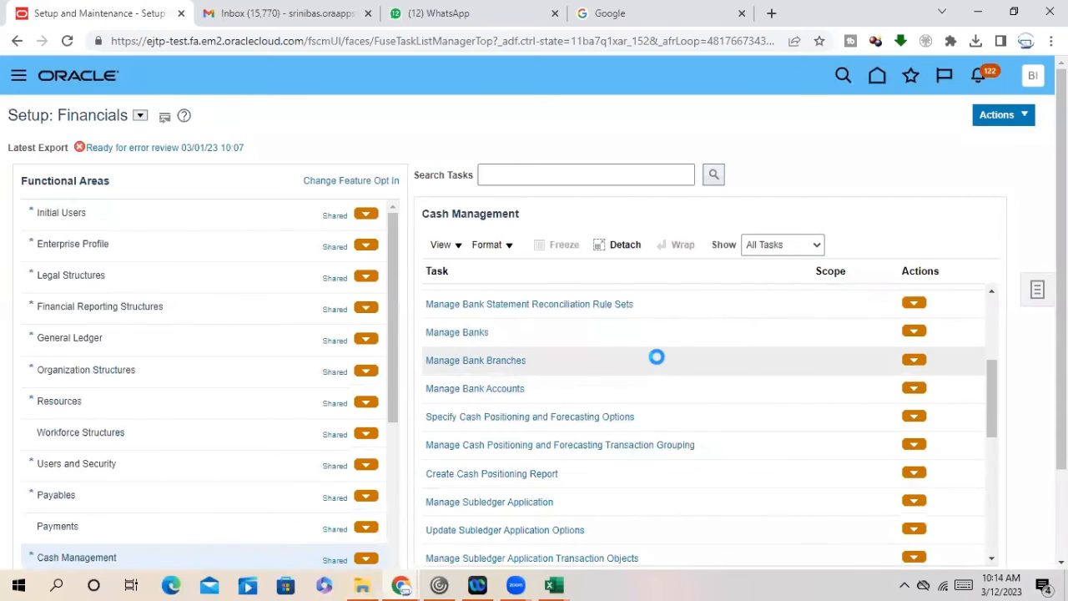
pyautogui.scroll(-1, 658, 360)
pyautogui.scroll(3, 657, 362)
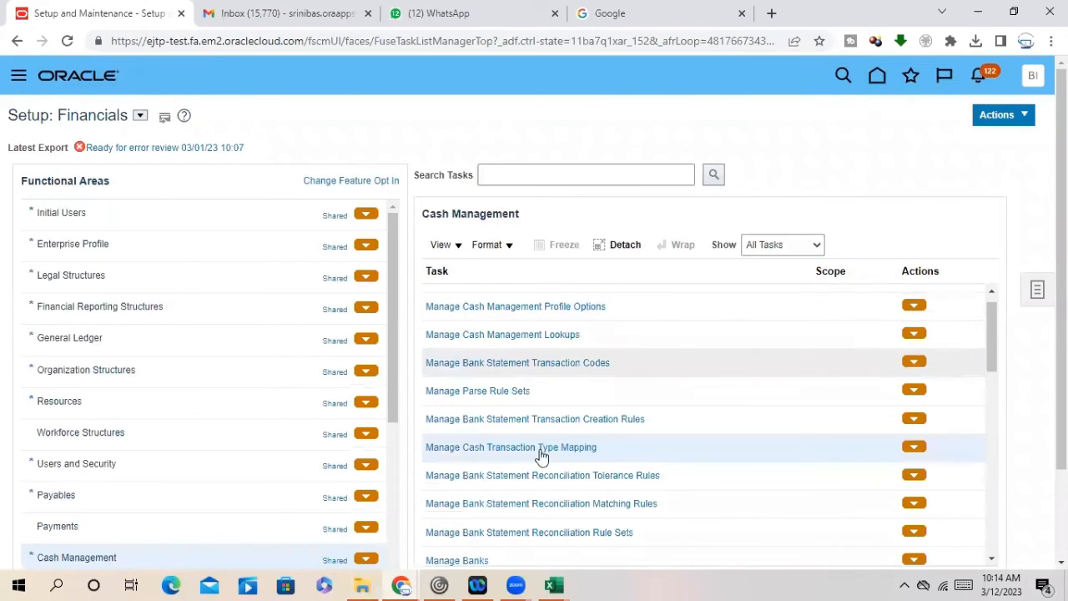
pyautogui.click(992, 292)
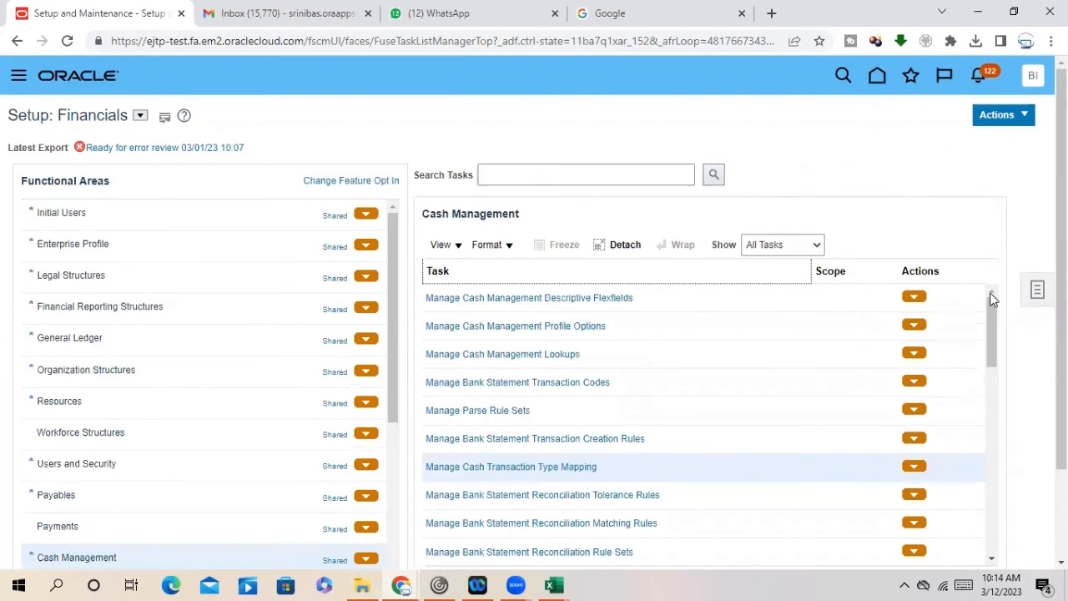
pyautogui.moveTo(994, 324); pyautogui.dragTo(983, 415)
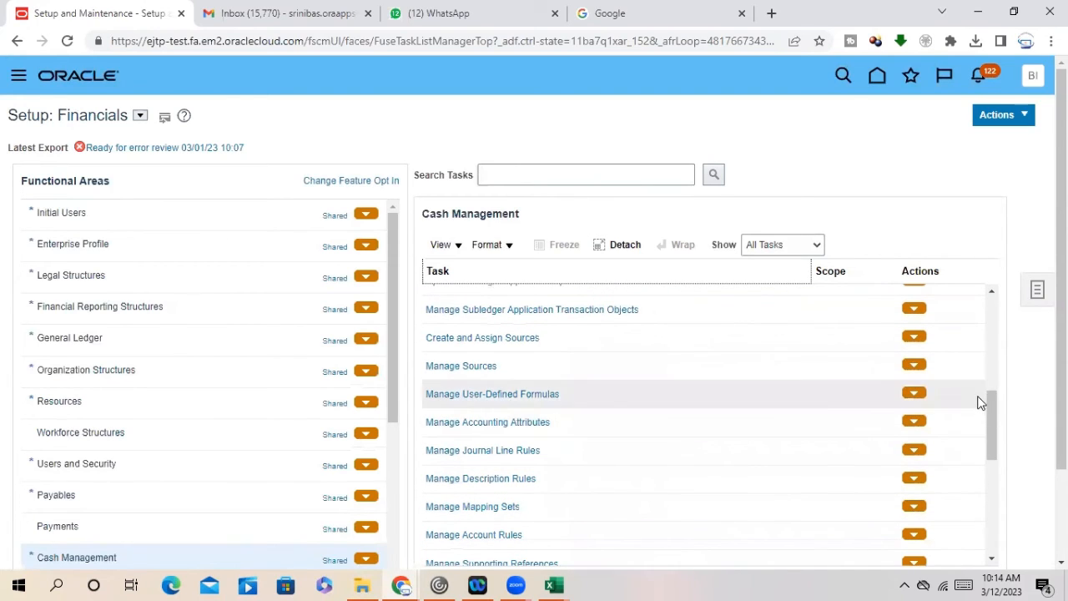
pyautogui.moveTo(992, 410); pyautogui.dragTo(1010, 490)
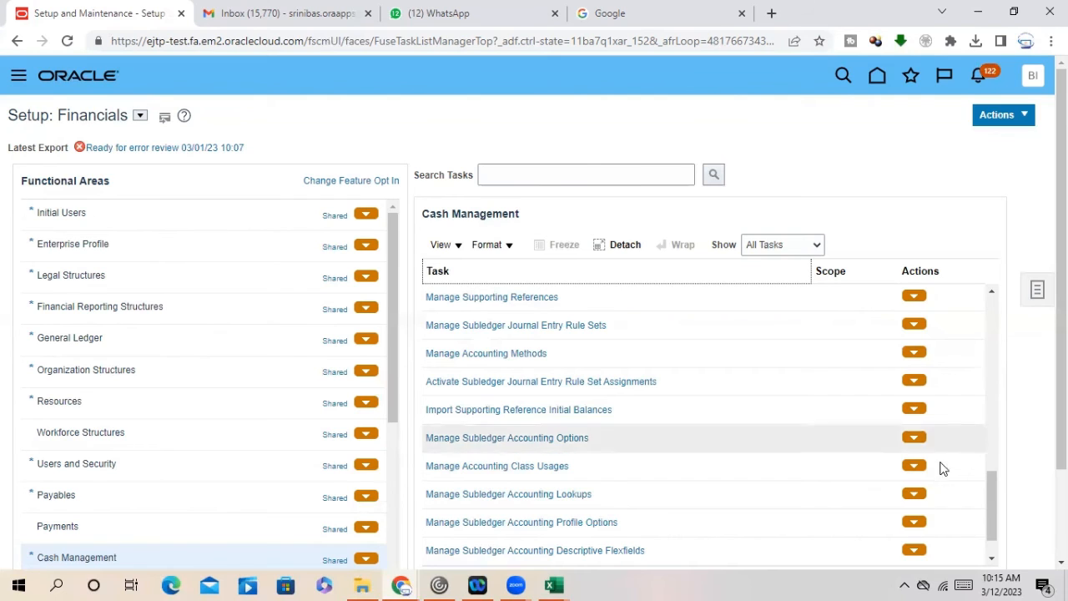
pyautogui.moveTo(992, 526); pyautogui.dragTo(1003, 315)
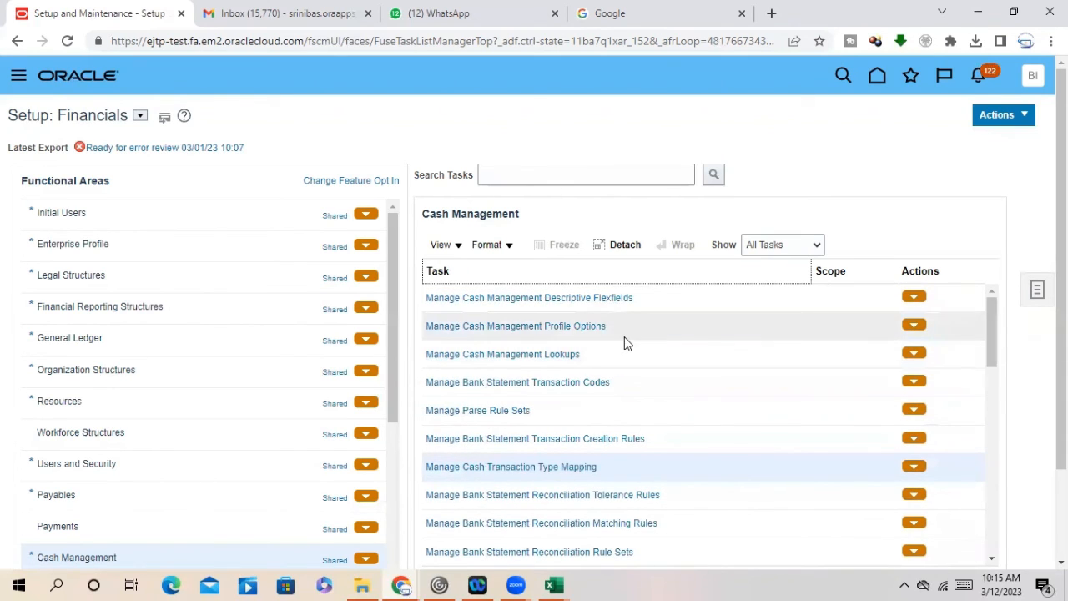
pyautogui.scroll(-10, 627, 341)
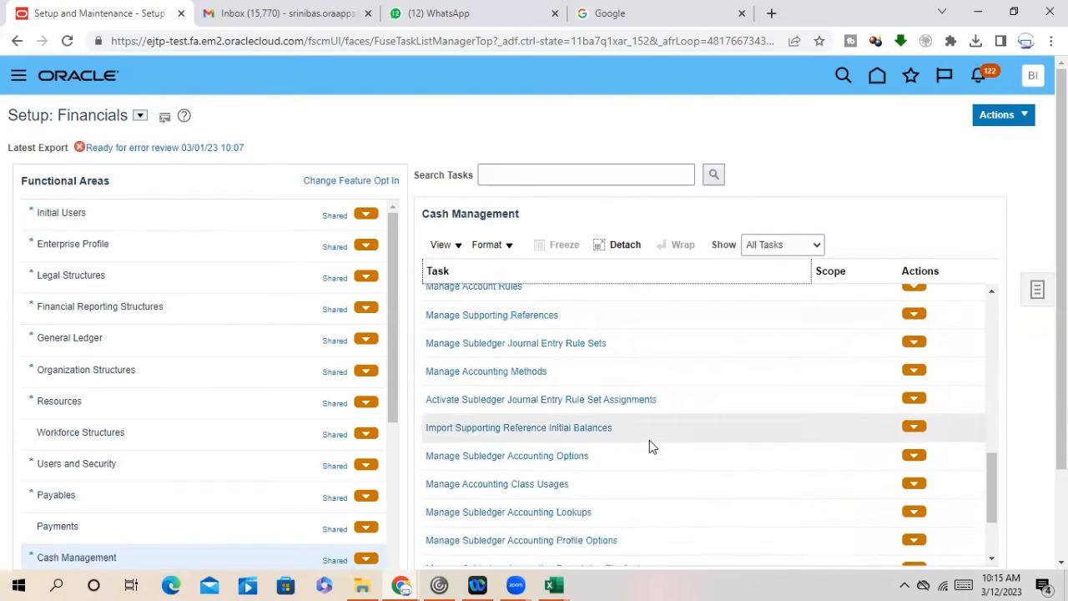
pyautogui.scroll(-1, 734, 400)
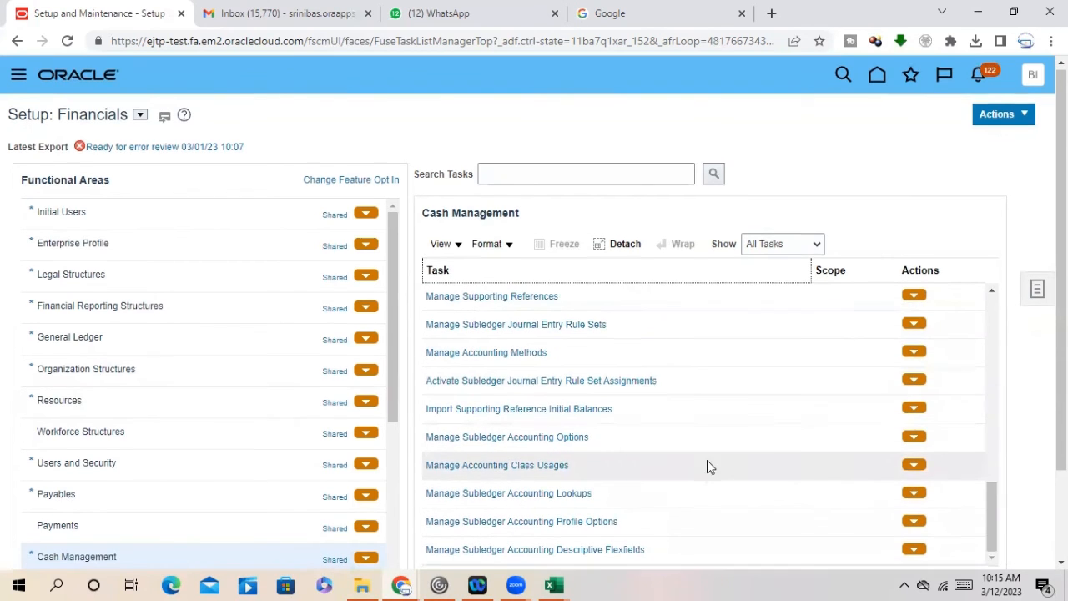
pyautogui.scroll(-2, 707, 460)
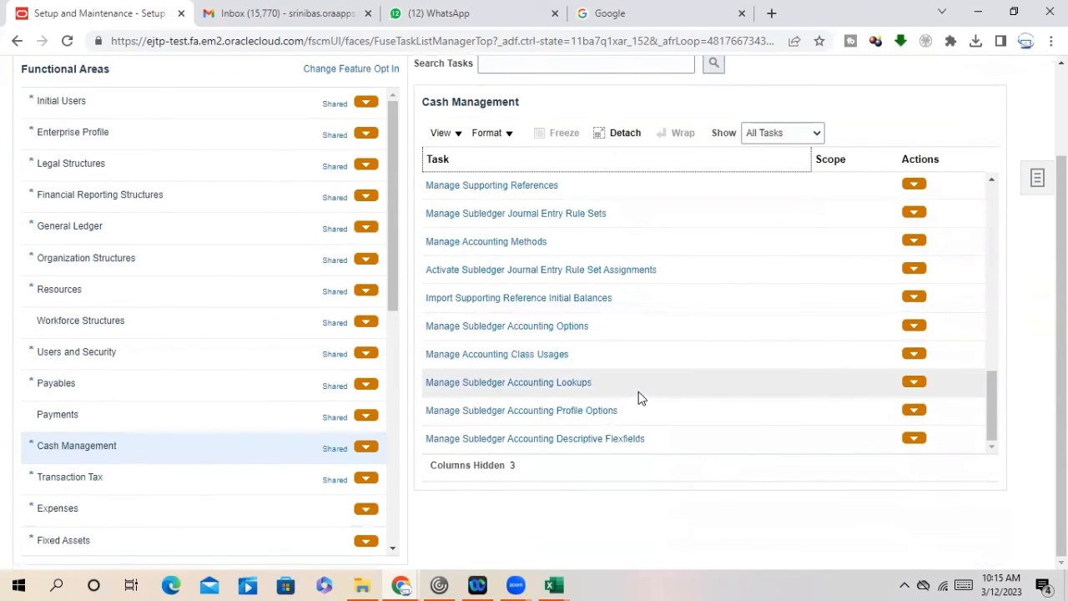
pyautogui.scroll(12, 639, 396)
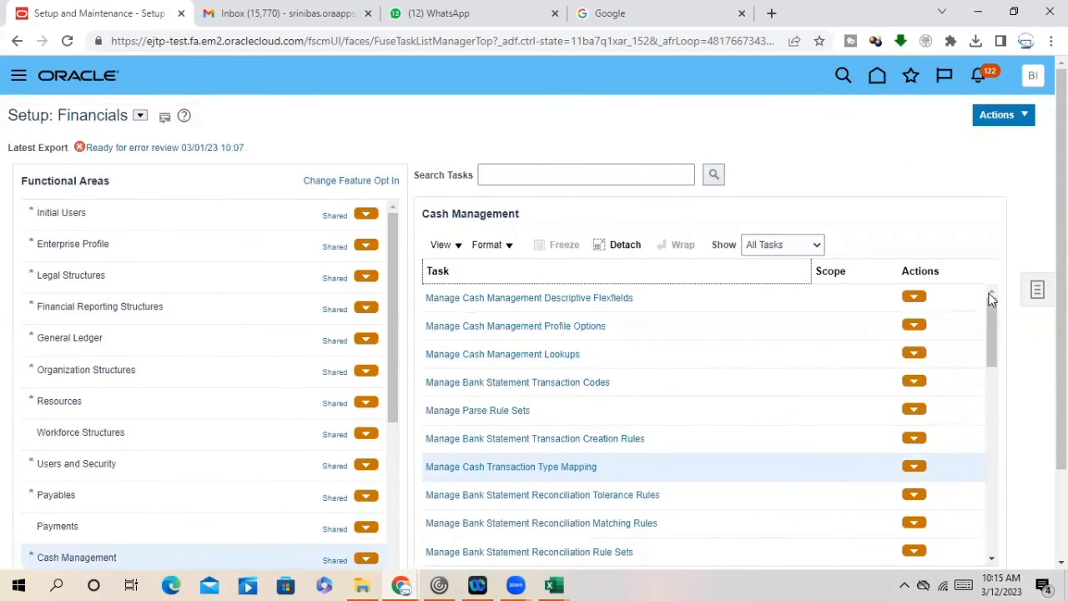
# Step: Return to the home page, find the Cash Management group and open Bank Statements and Reconciliation
pyautogui.click(1037, 284)
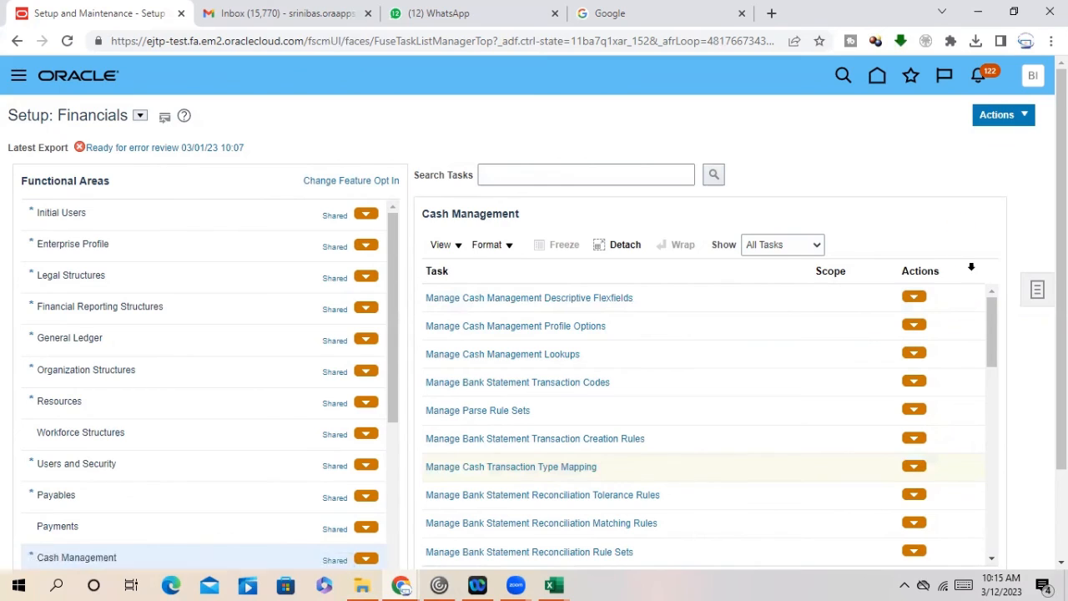
pyautogui.tripleClick(807, 101)
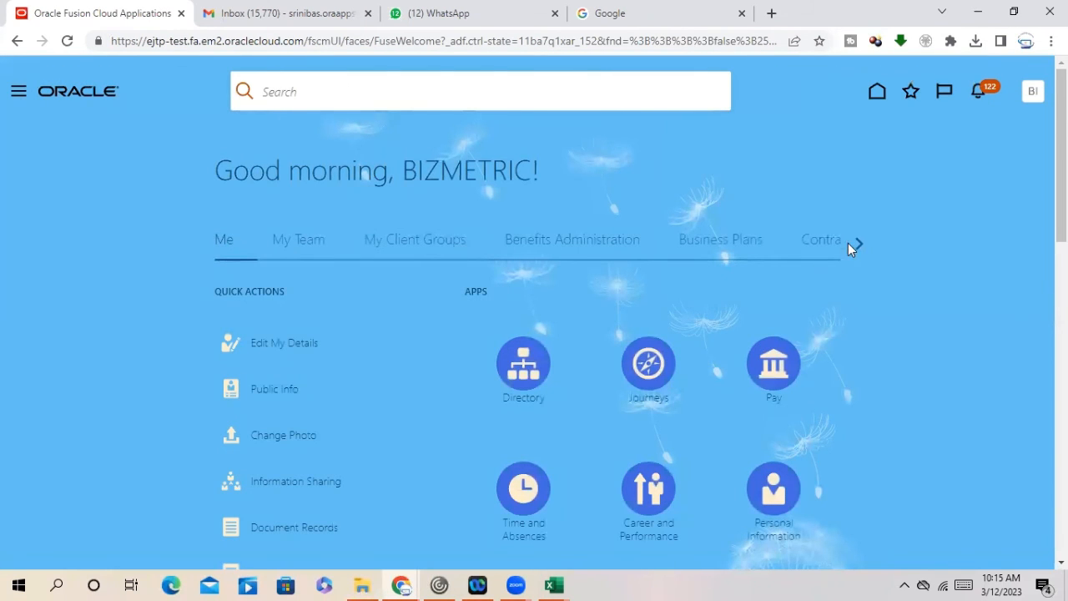
pyautogui.click(860, 245)
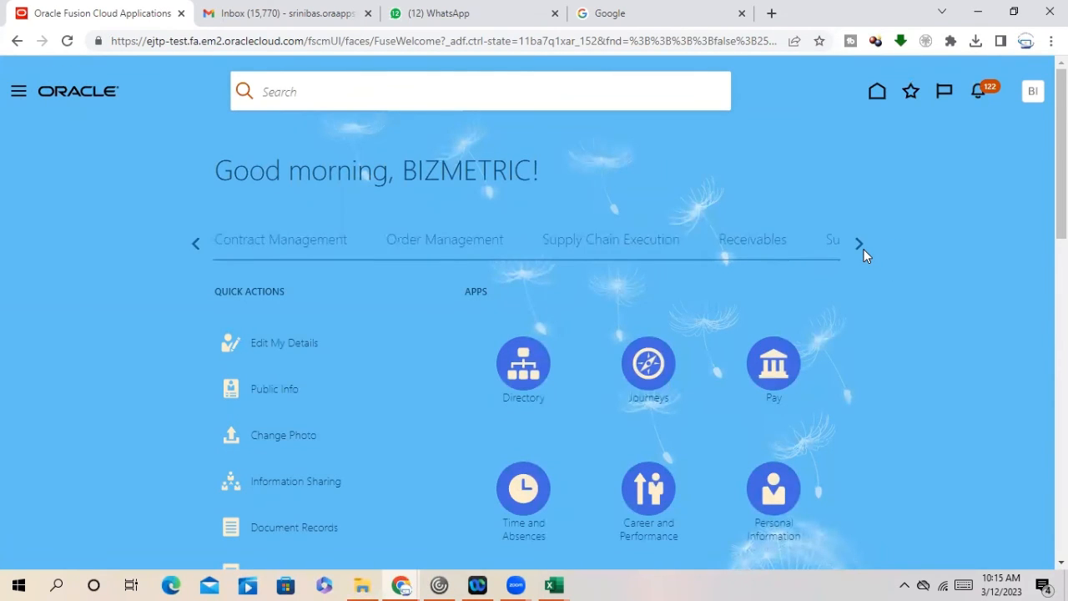
pyautogui.click(864, 249)
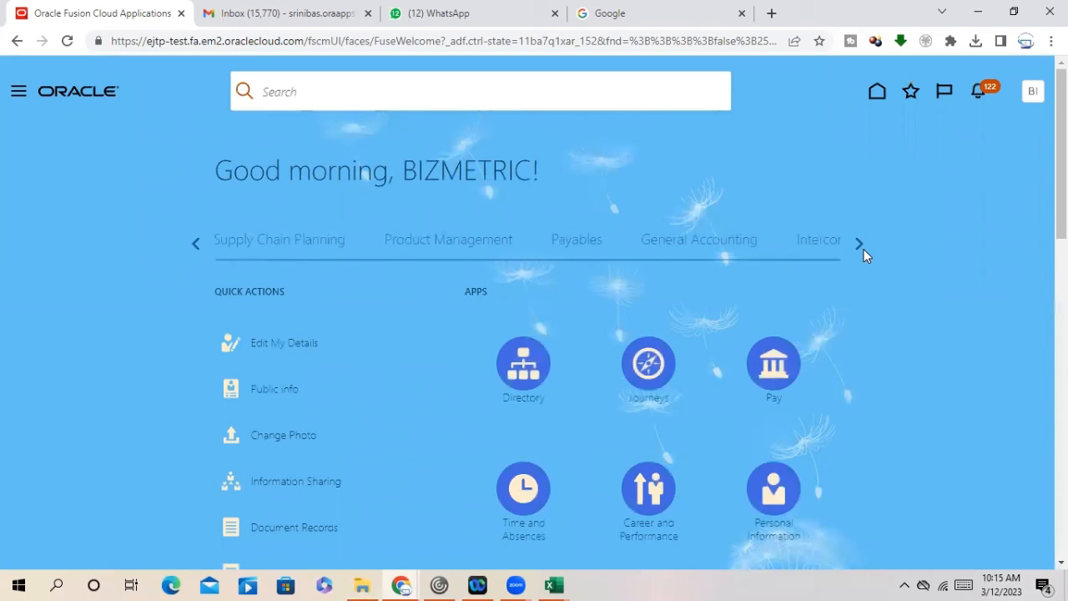
pyautogui.click(864, 249)
pyautogui.click(862, 250)
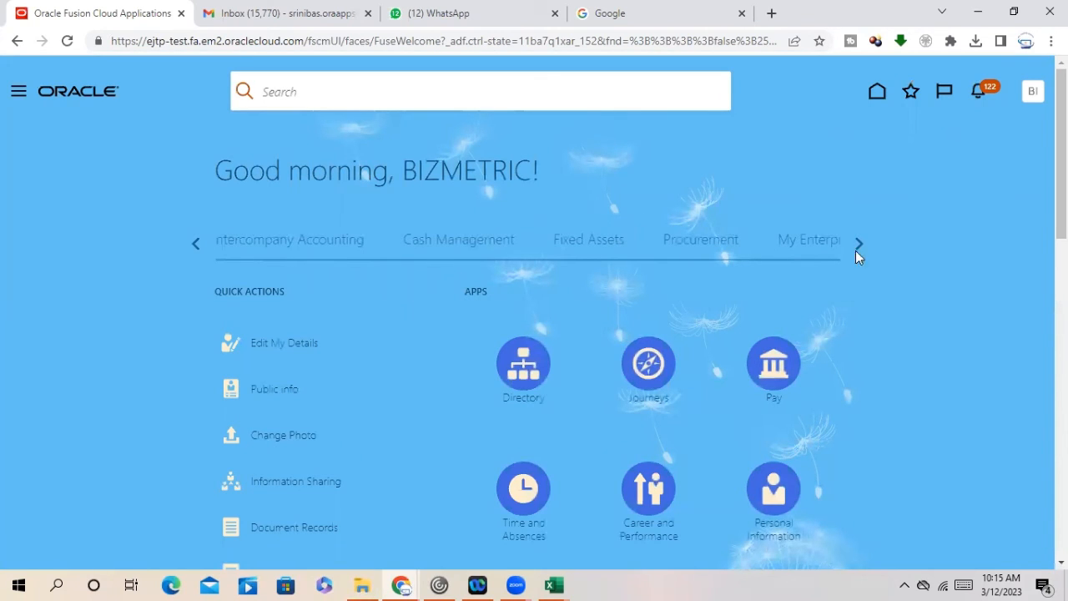
pyautogui.click(440, 247)
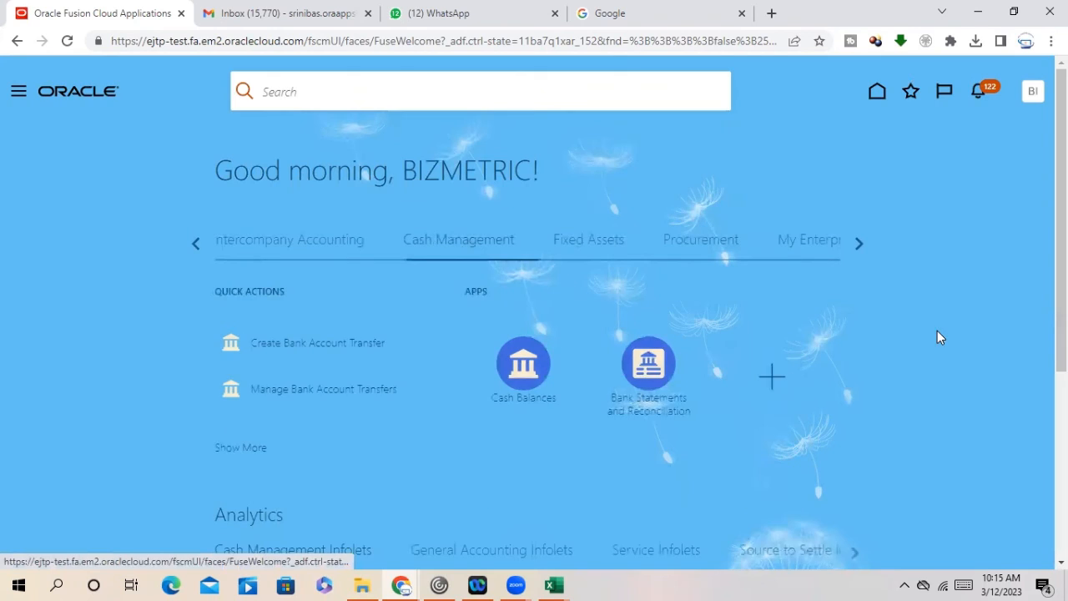
pyautogui.scroll(-1, 936, 334)
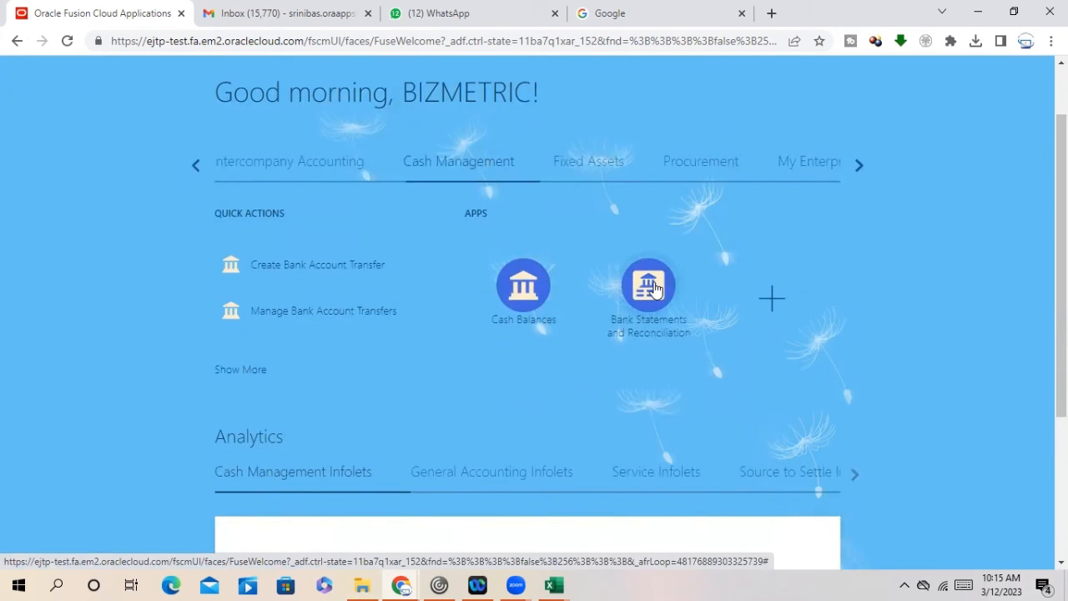
pyautogui.click(648, 285)
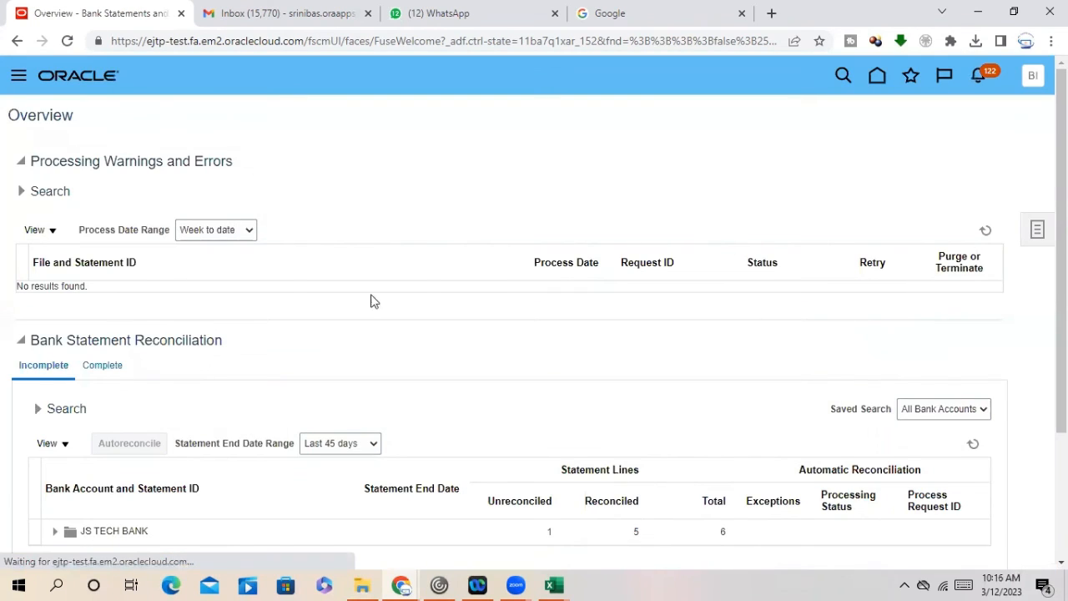
# Step: Display the bank statement and reconciliation tasks and download the template for creating external transactions in a spreadsheet
pyautogui.click(1035, 231)
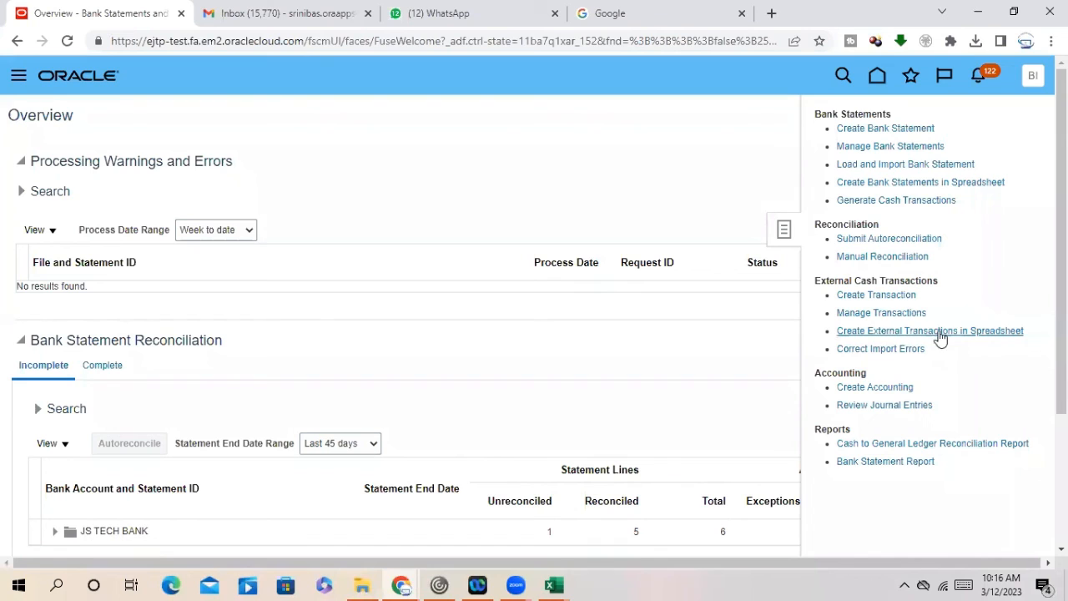
pyautogui.click(981, 331)
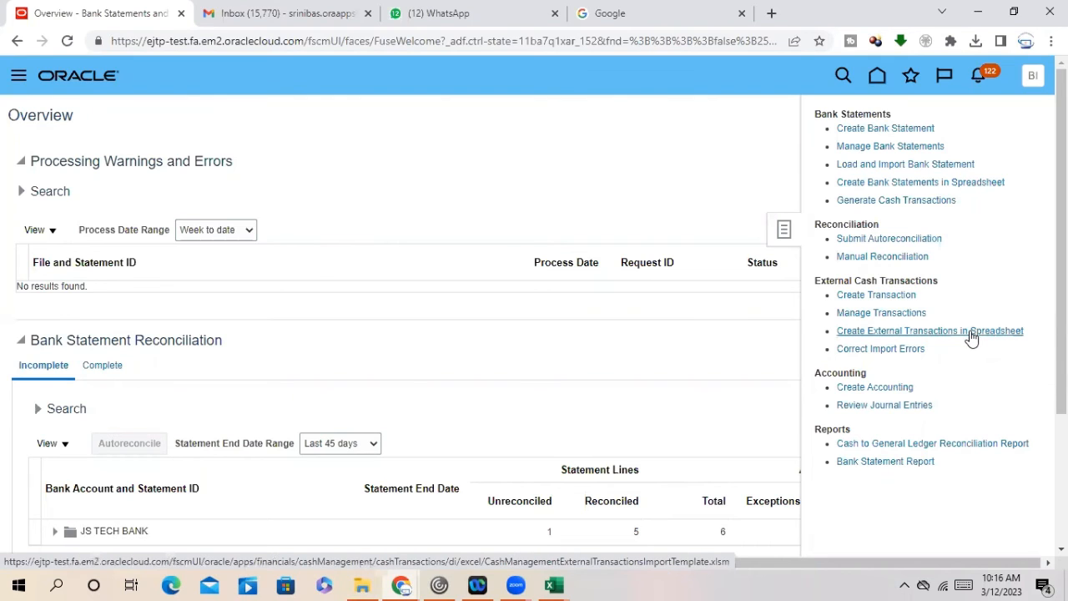
pyautogui.click(970, 335)
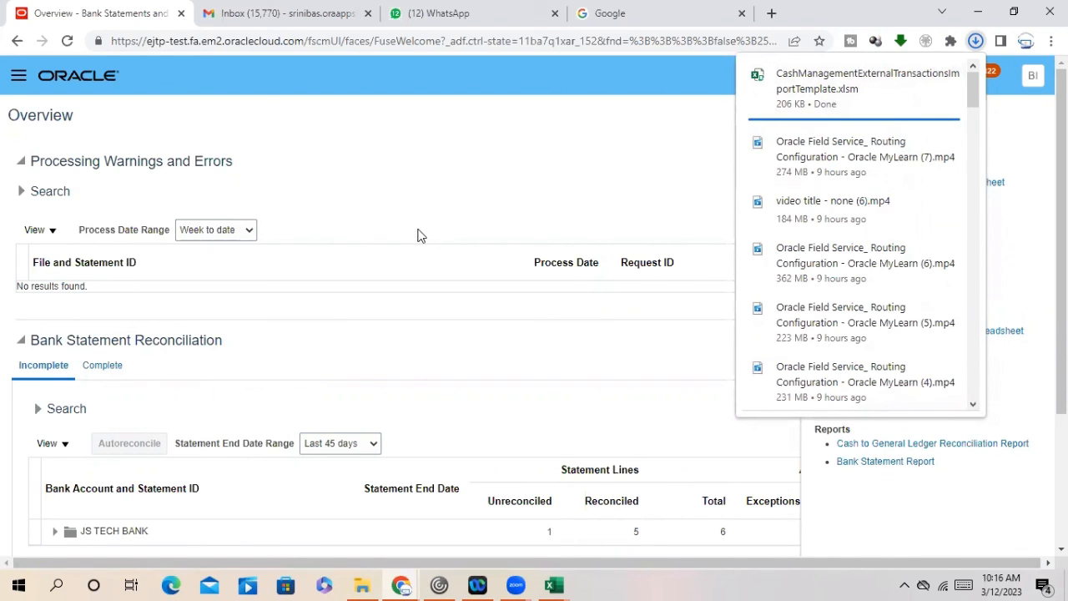
pyautogui.click(1014, 268)
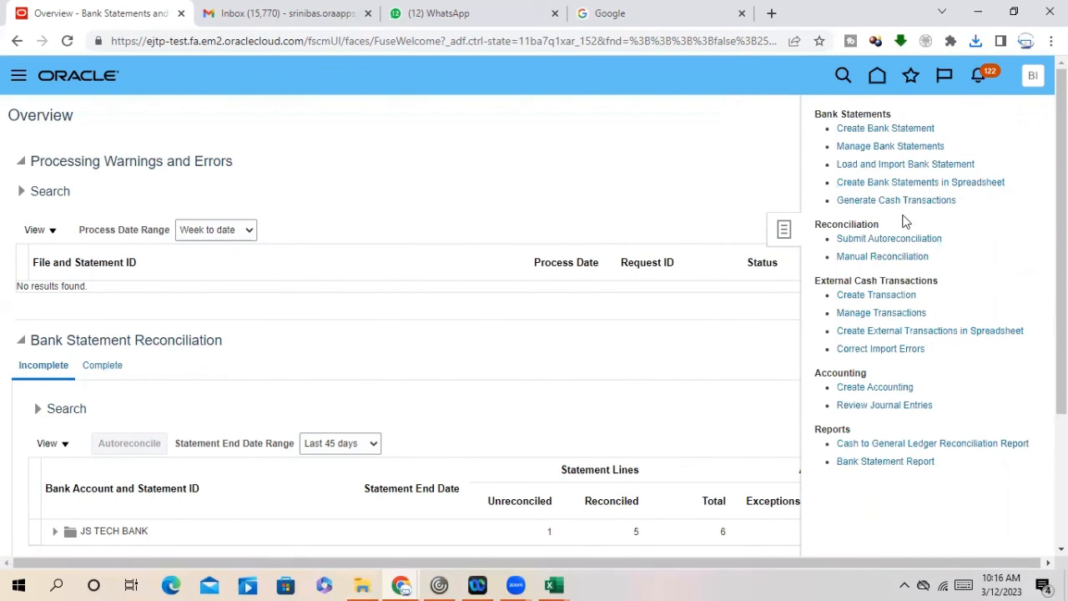
# Step: Start a new bank statement and view the available balance codes in an added balance row, removing that row again
pyautogui.click(918, 130)
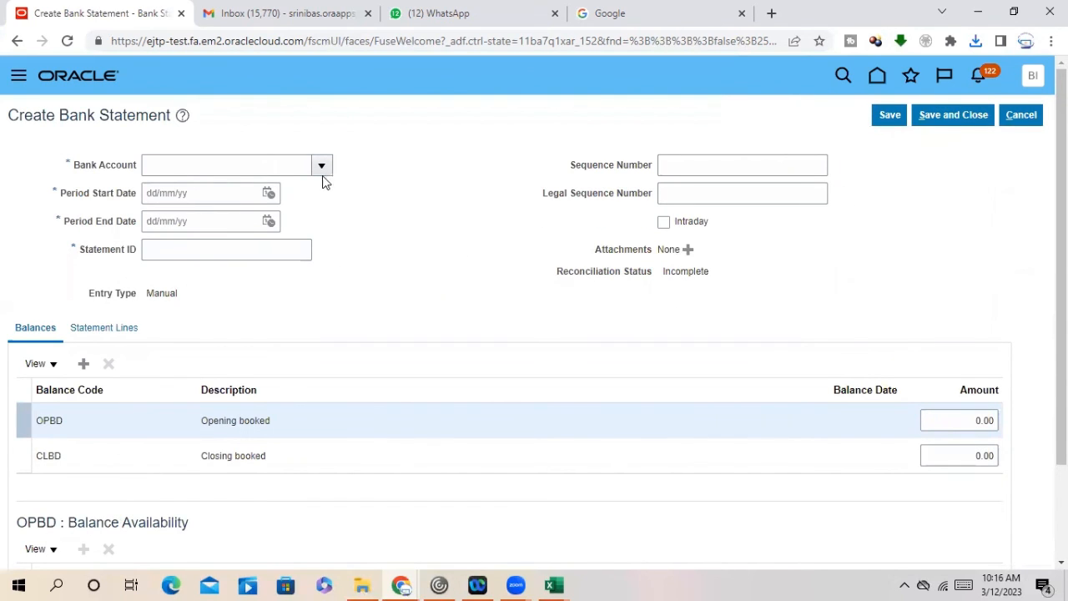
pyautogui.click(84, 367)
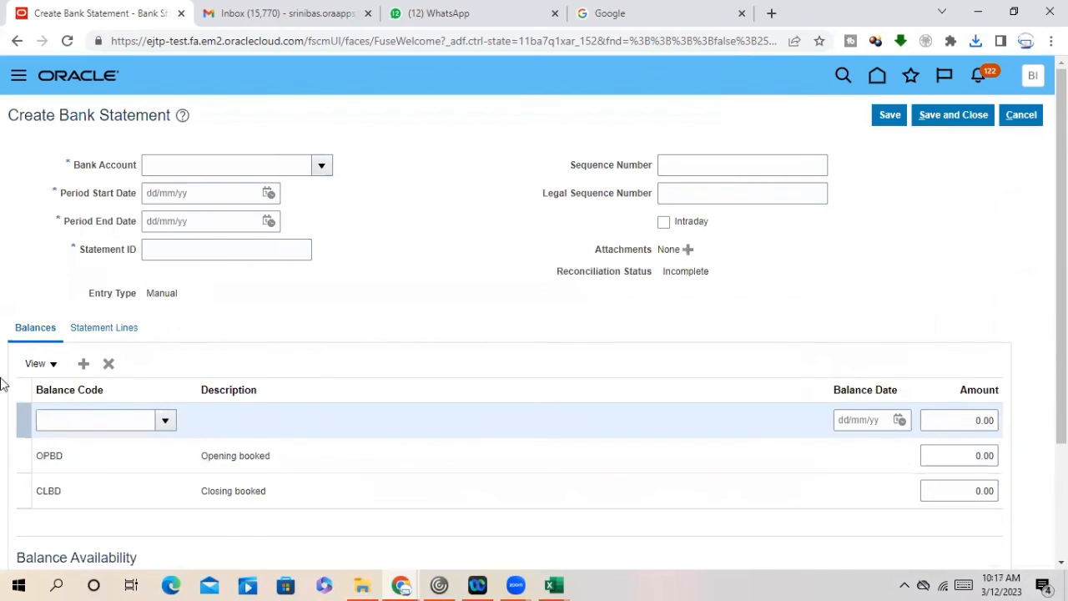
pyautogui.click(166, 421)
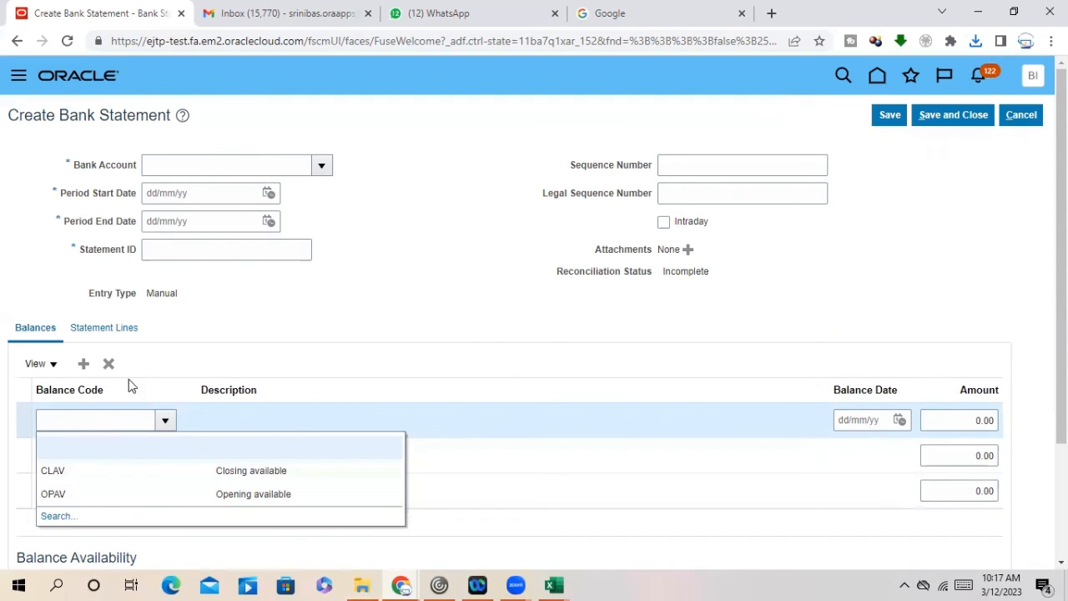
pyautogui.click(109, 364)
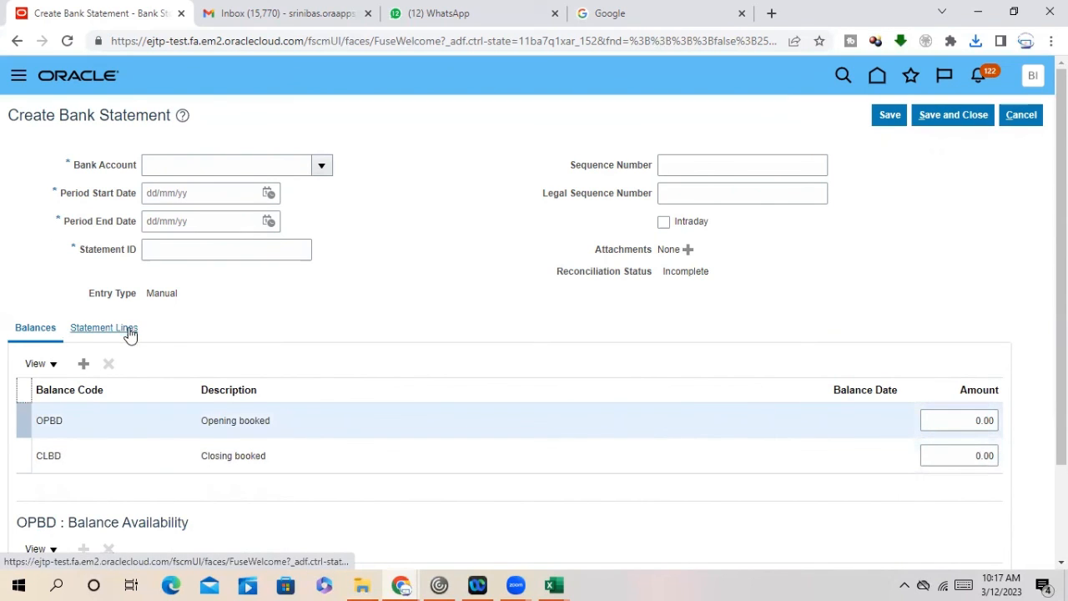
# Step: Set the bank statement's period start date to 01/02/23 and its period end date to 28/02/23
pyautogui.click(269, 194)
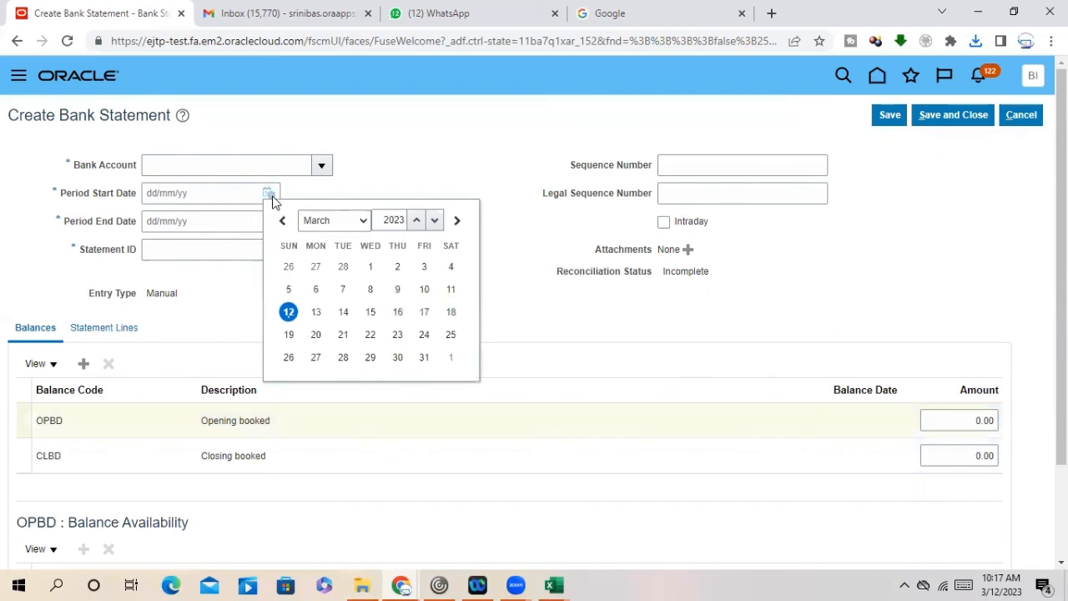
pyautogui.click(327, 222)
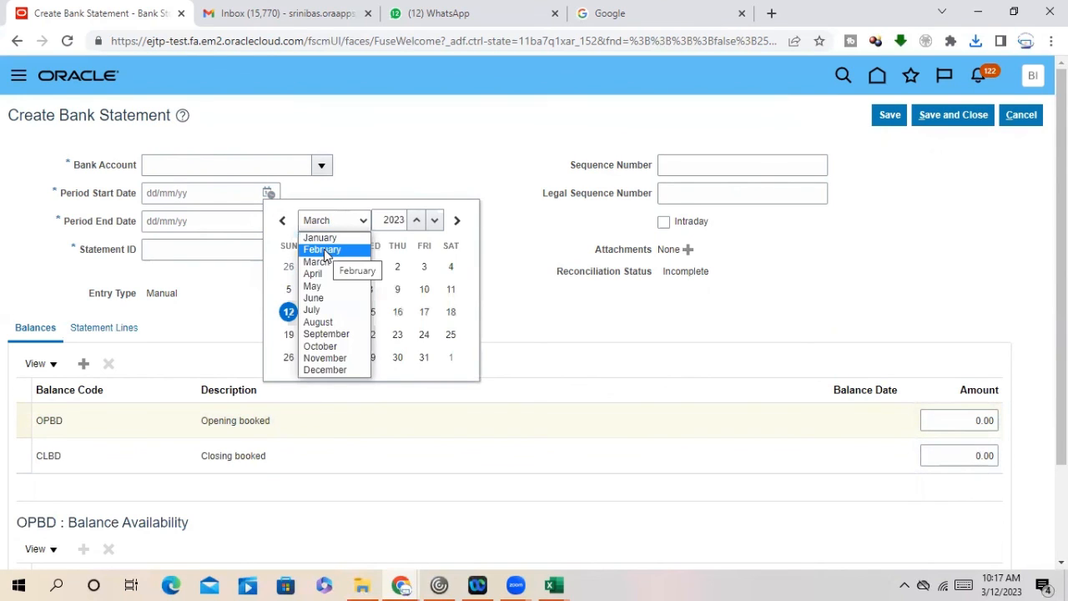
pyautogui.click(326, 252)
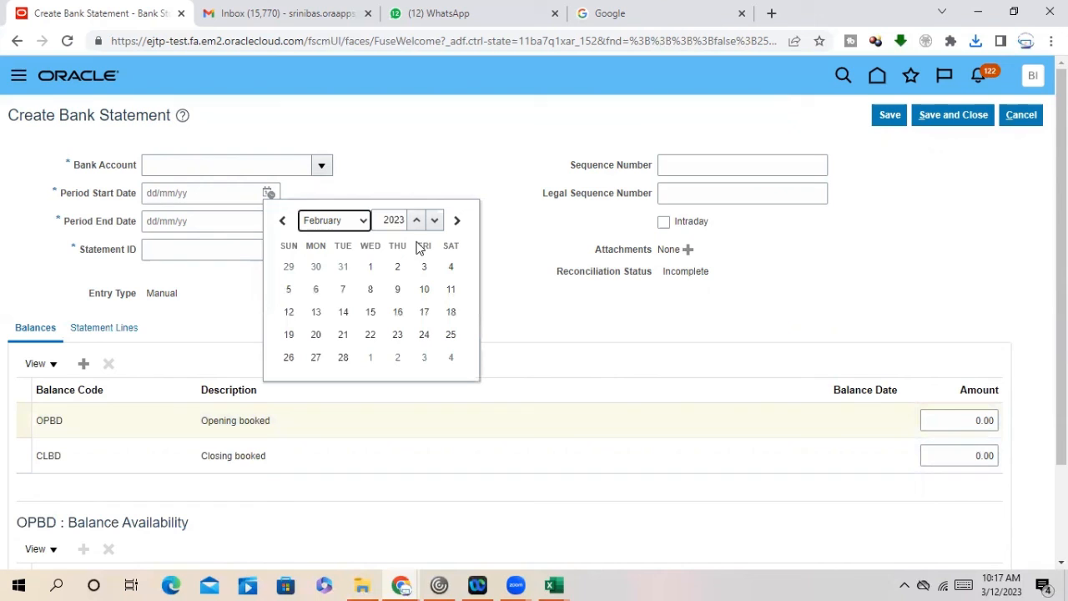
pyautogui.click(370, 266)
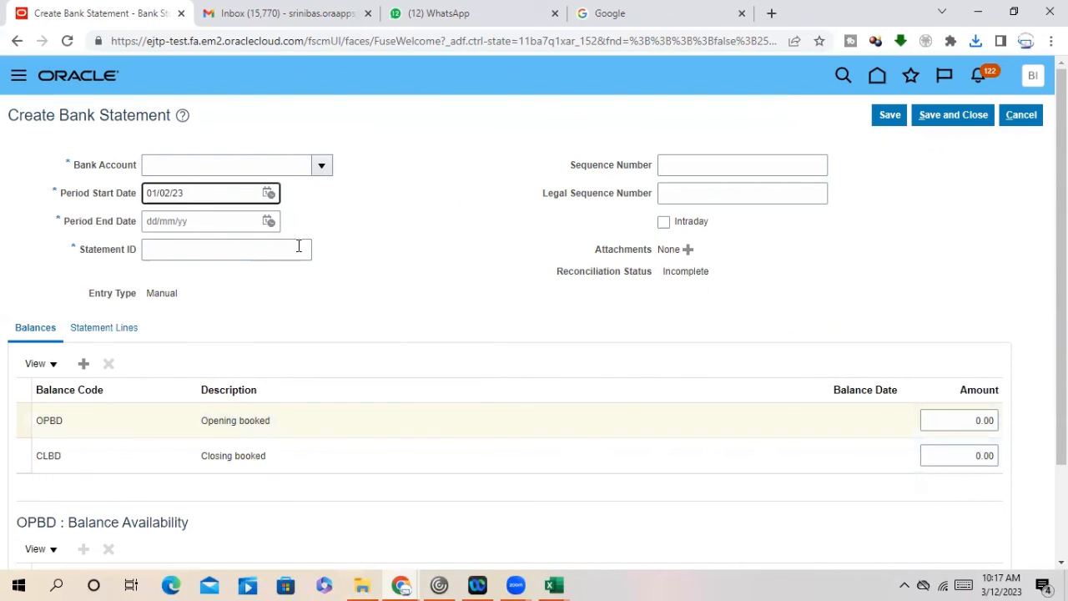
pyautogui.click(267, 221)
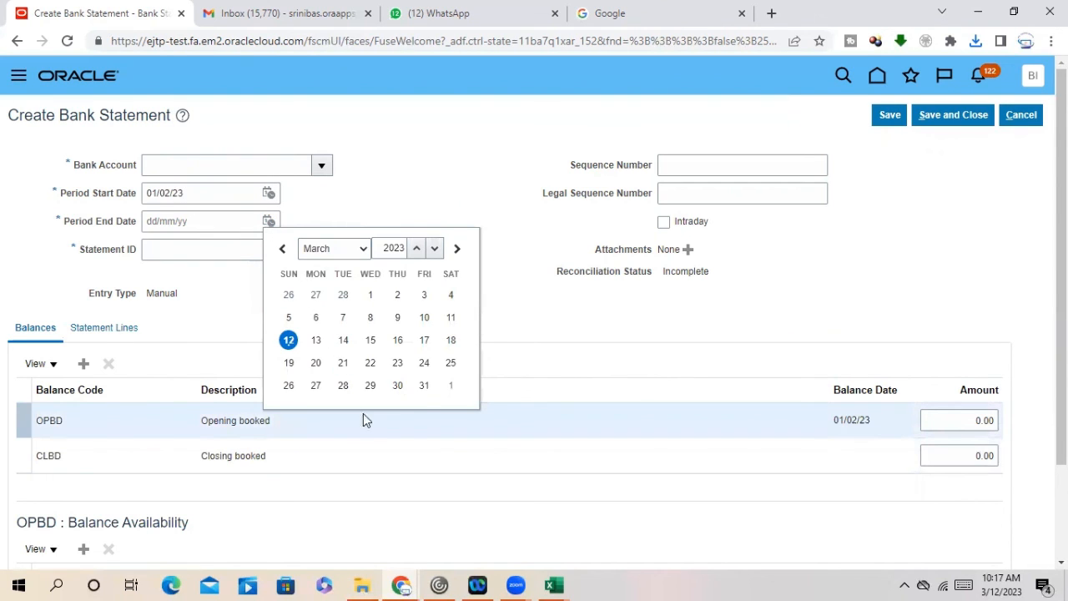
pyautogui.click(336, 250)
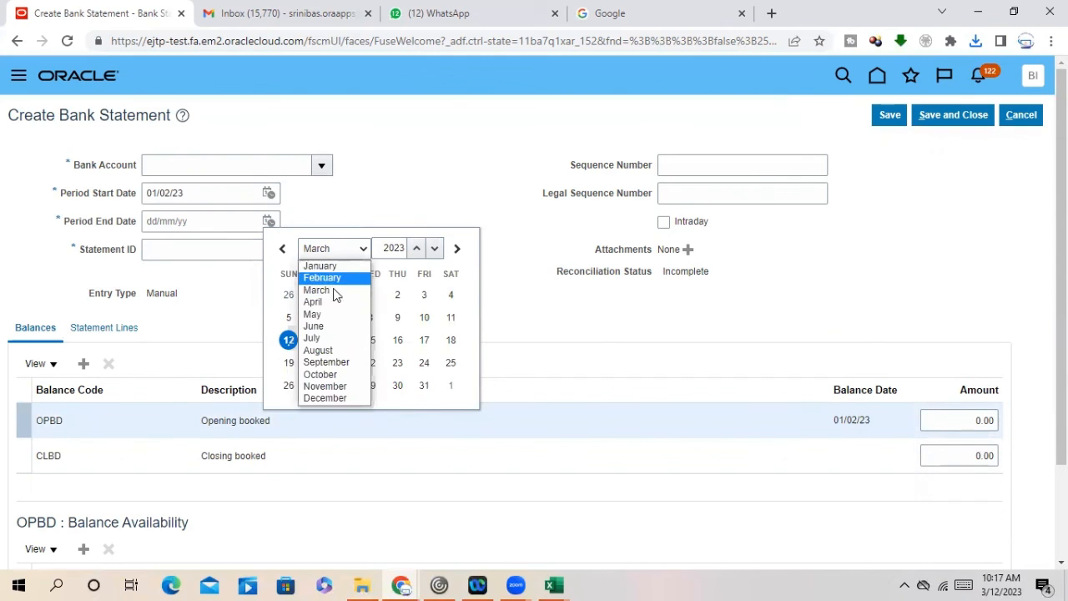
pyautogui.click(329, 277)
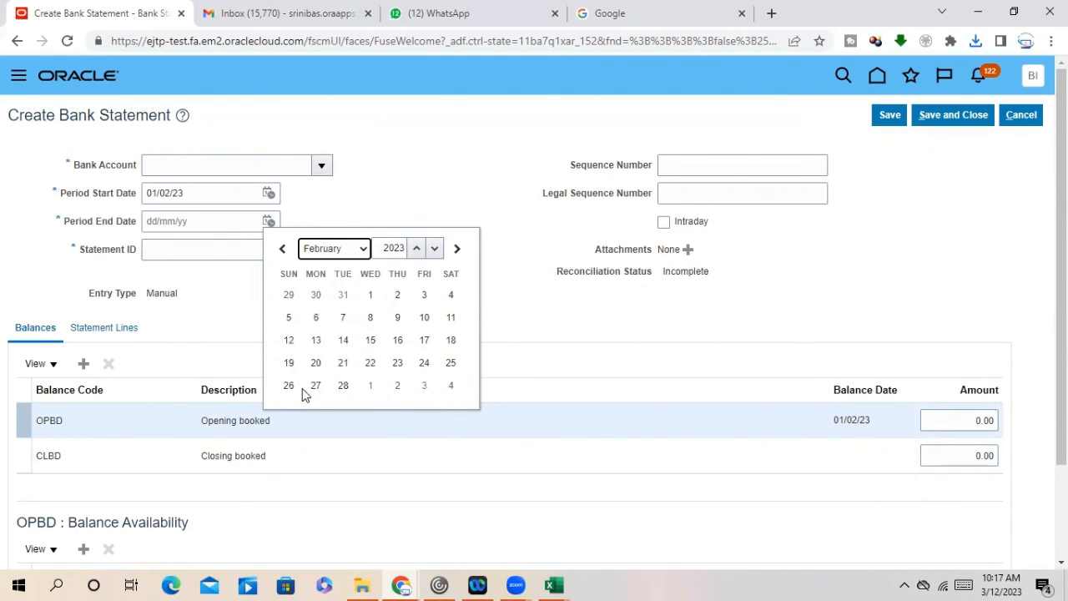
pyautogui.click(342, 385)
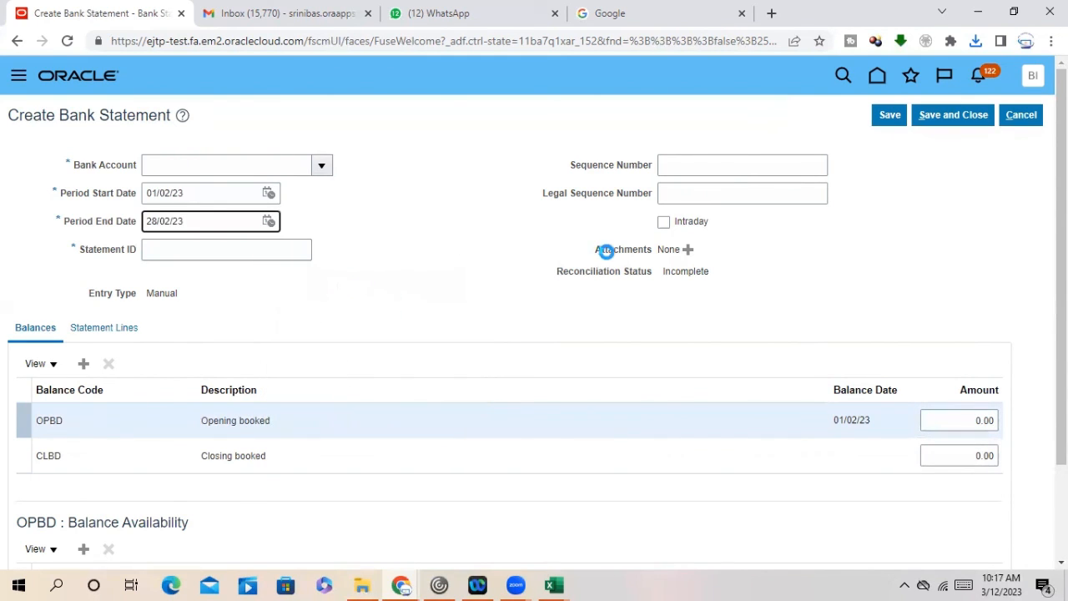
# Step: Enter SBI001 as the statement ID and choose #12_BOA_NY_Account as the bank account, with the statement lines displayed
pyautogui.click(187, 249)
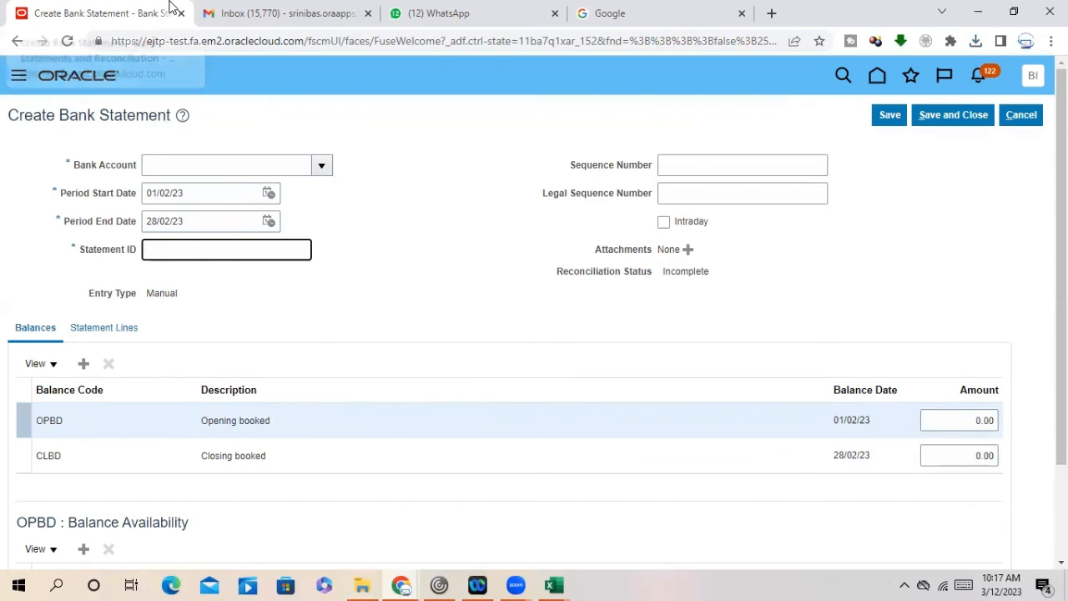
pyautogui.write('SBI')
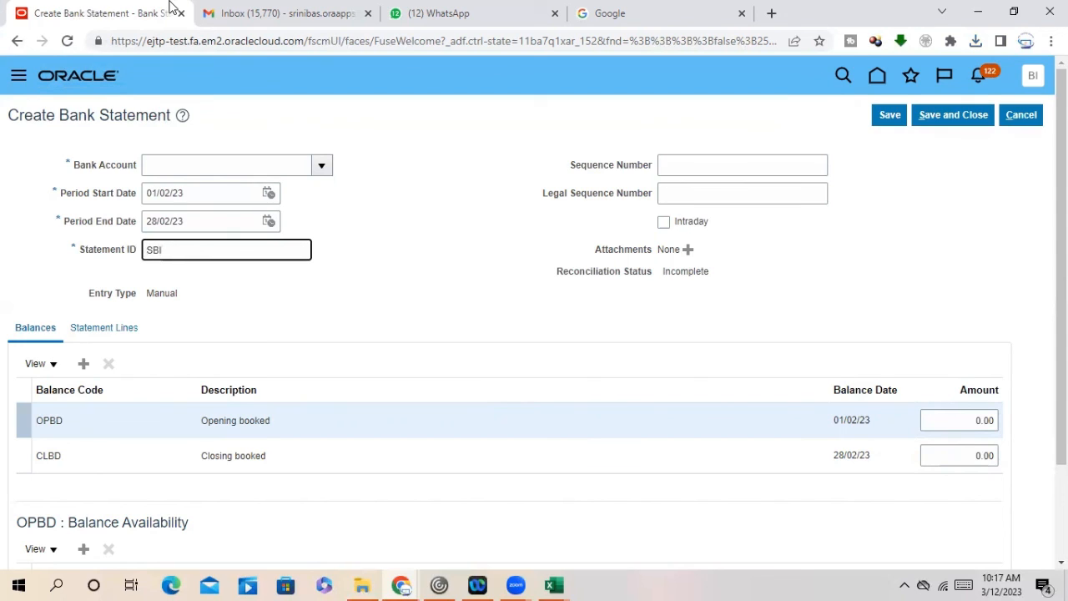
pyautogui.write('001')
pyautogui.click(339, 348)
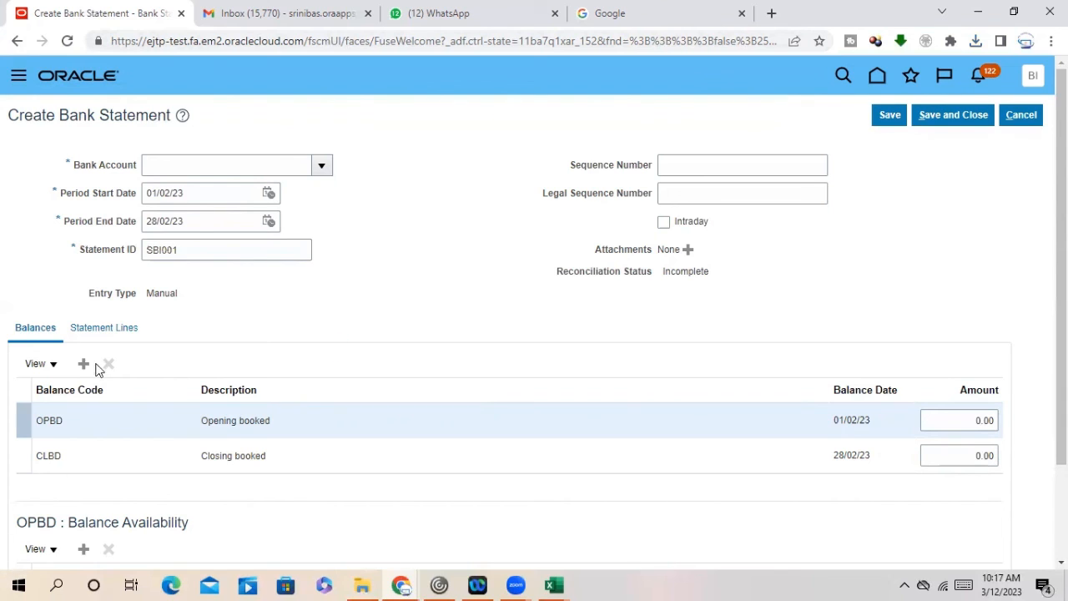
pyautogui.click(87, 328)
pyautogui.click(322, 166)
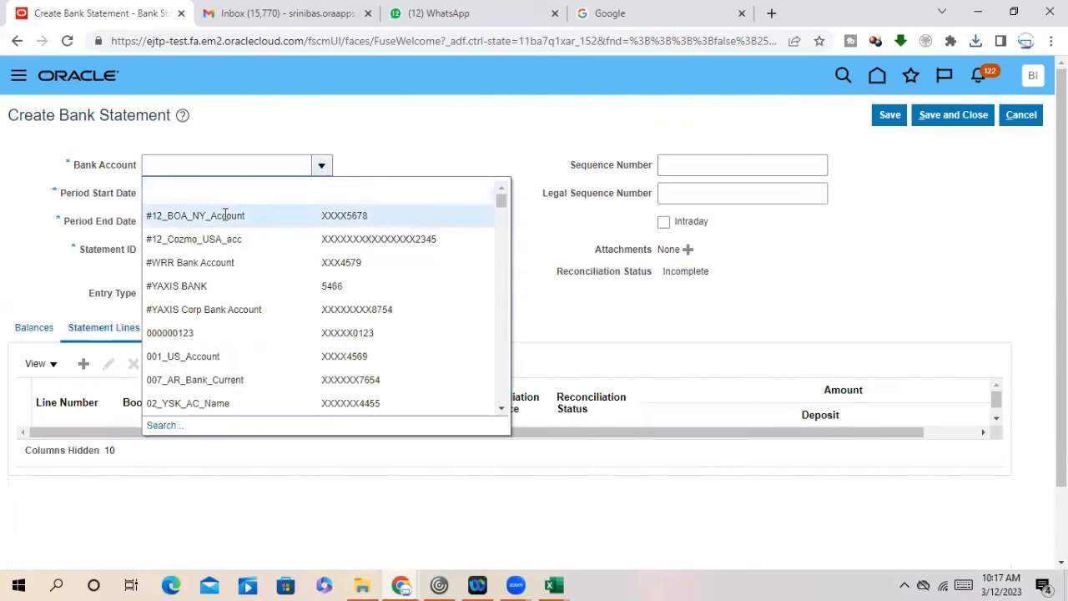
pyautogui.click(224, 214)
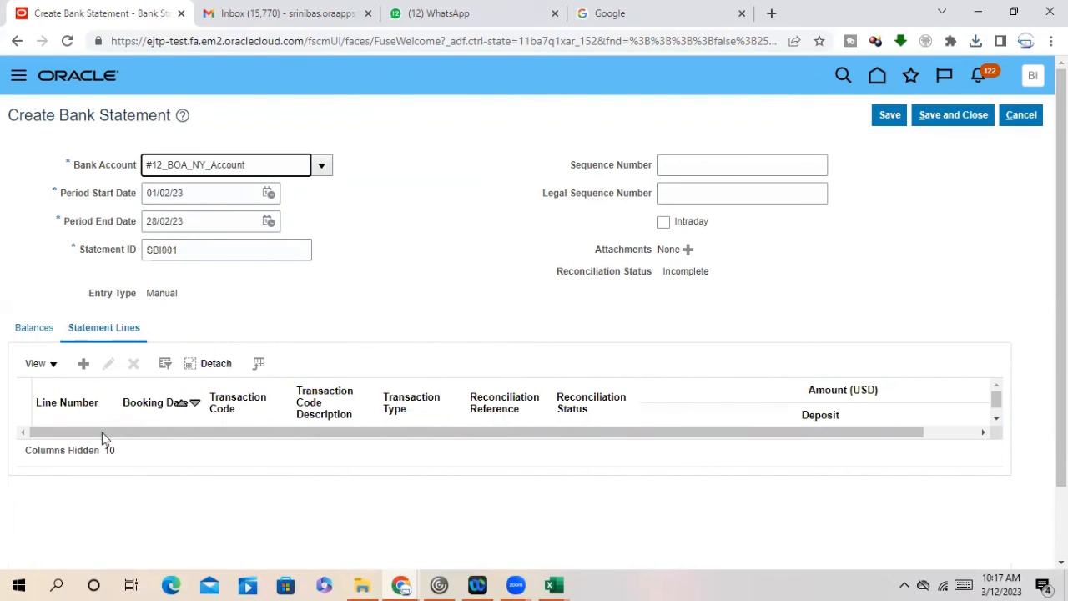
# Step: Add a statement line with transaction code 00RAZ_EFT_TRN_1245 and set its flow indicator to Credit
pyautogui.click(83, 363)
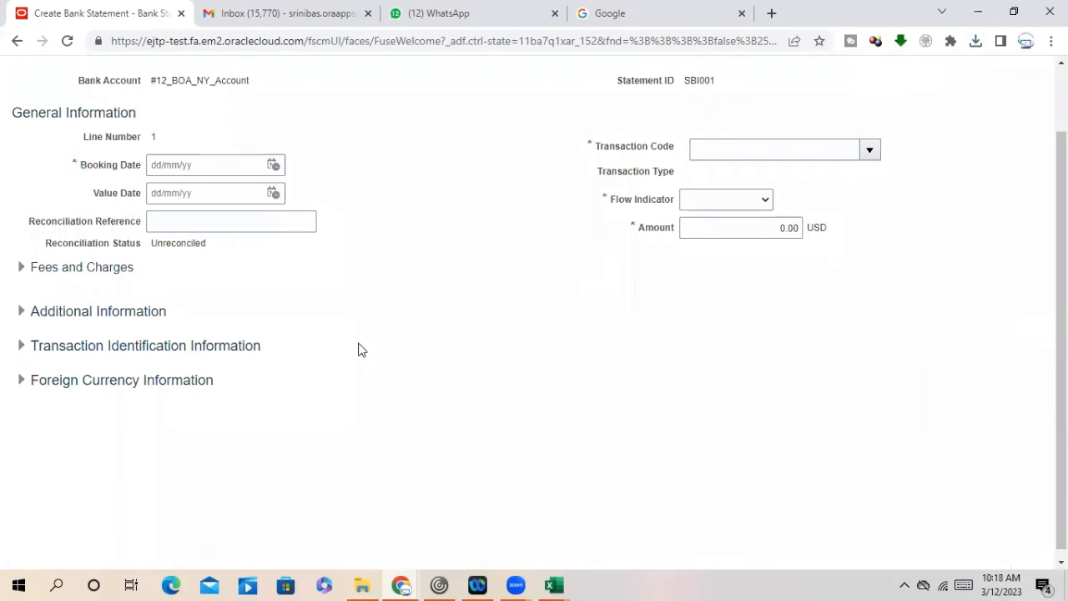
pyautogui.scroll(2, 315, 304)
pyautogui.scroll(1, 263, 194)
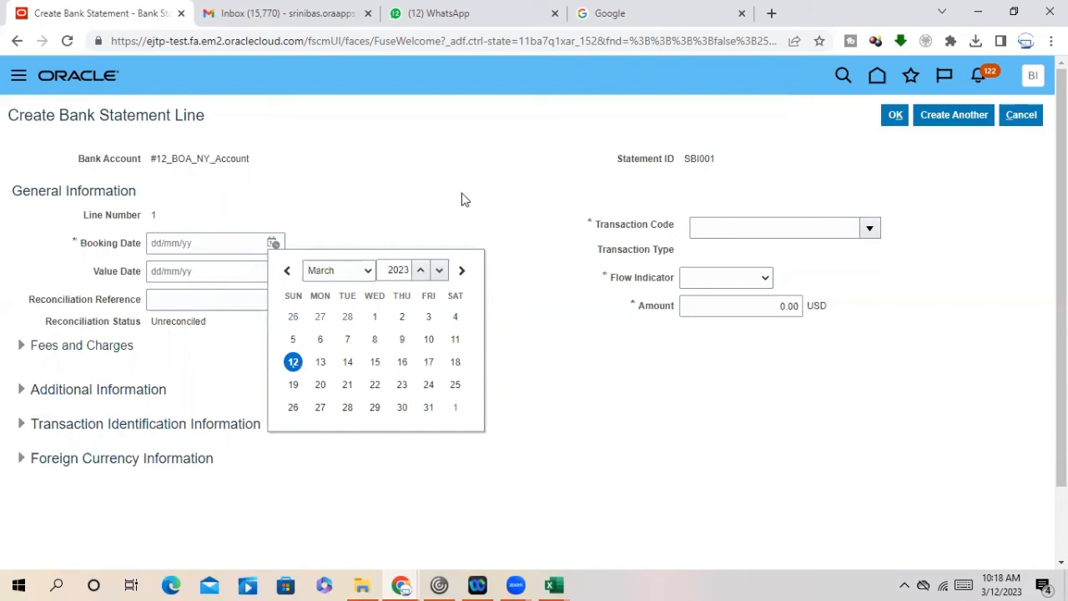
pyautogui.click(873, 227)
pyautogui.click(871, 231)
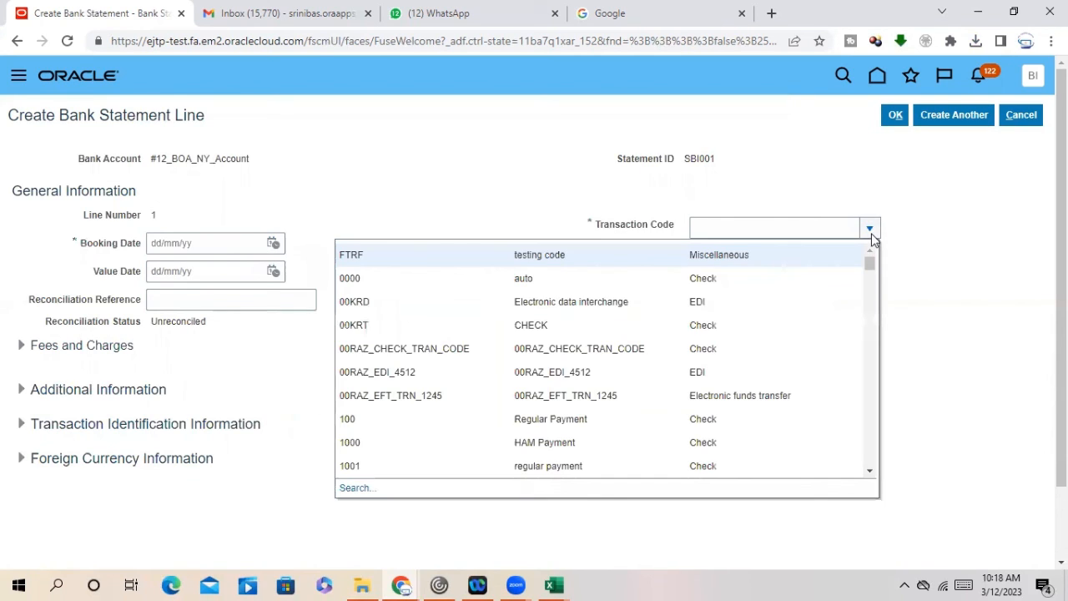
pyautogui.click(703, 395)
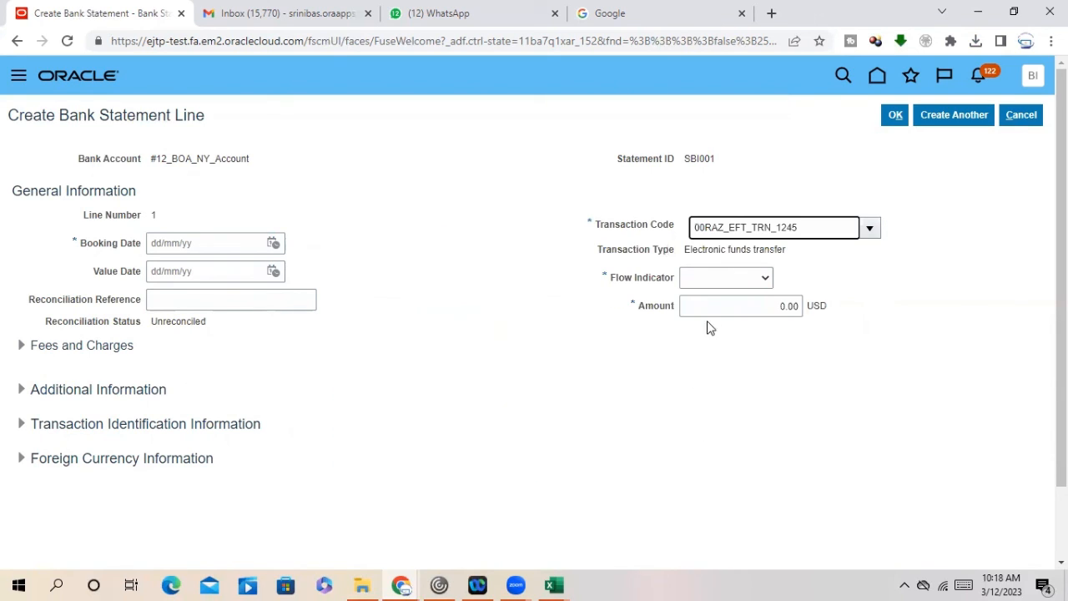
pyautogui.click(698, 278)
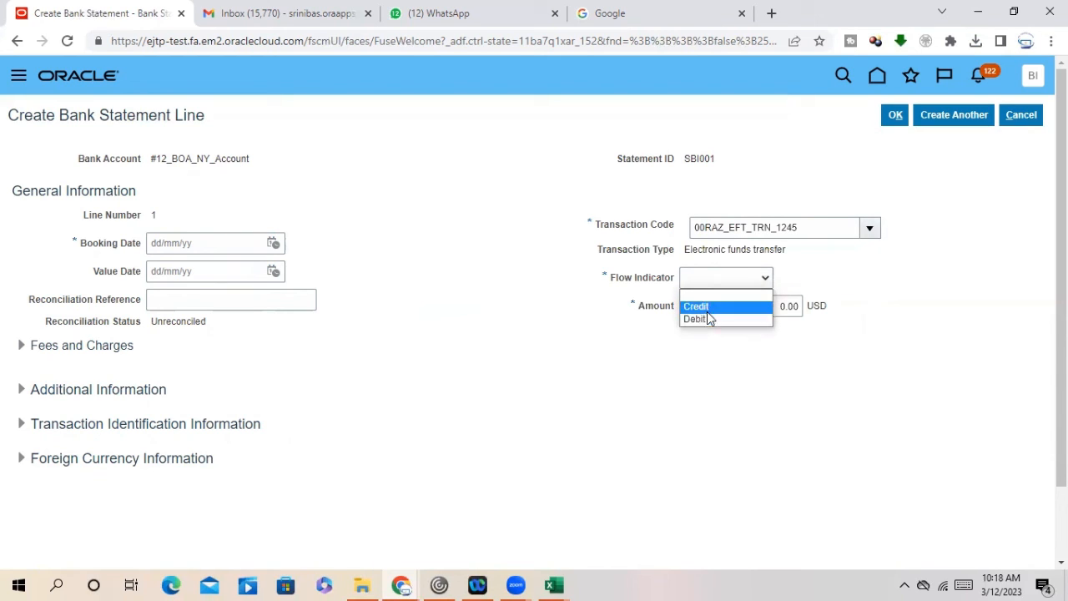
pyautogui.click(698, 306)
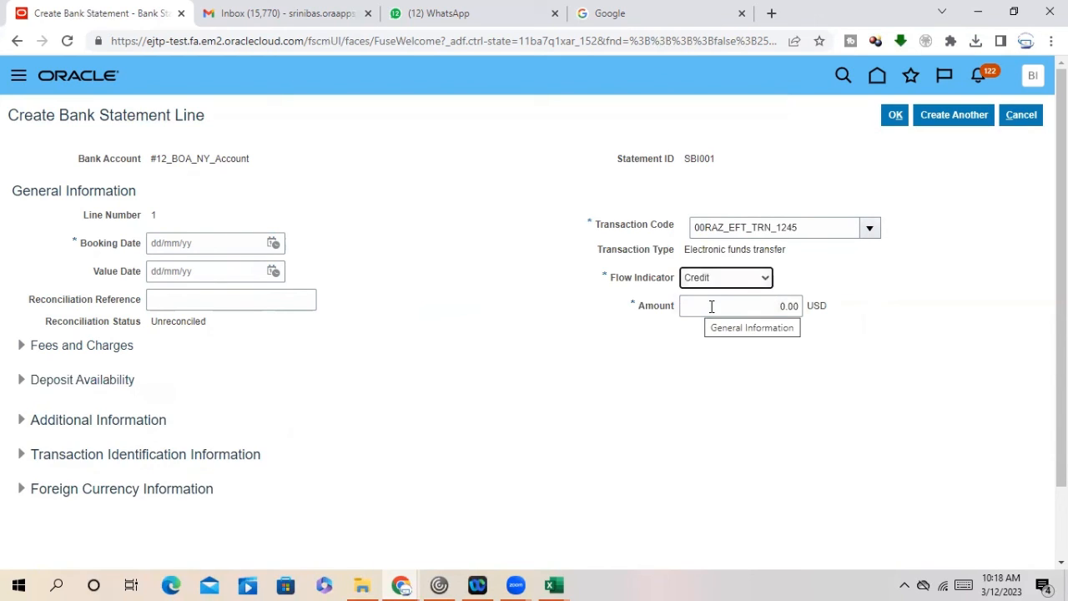
# Step: Set the statement line's amount to 1000 USD and its booking date to 02/02/23, and accept the line
pyautogui.click(715, 306)
pyautogui.write('1000')
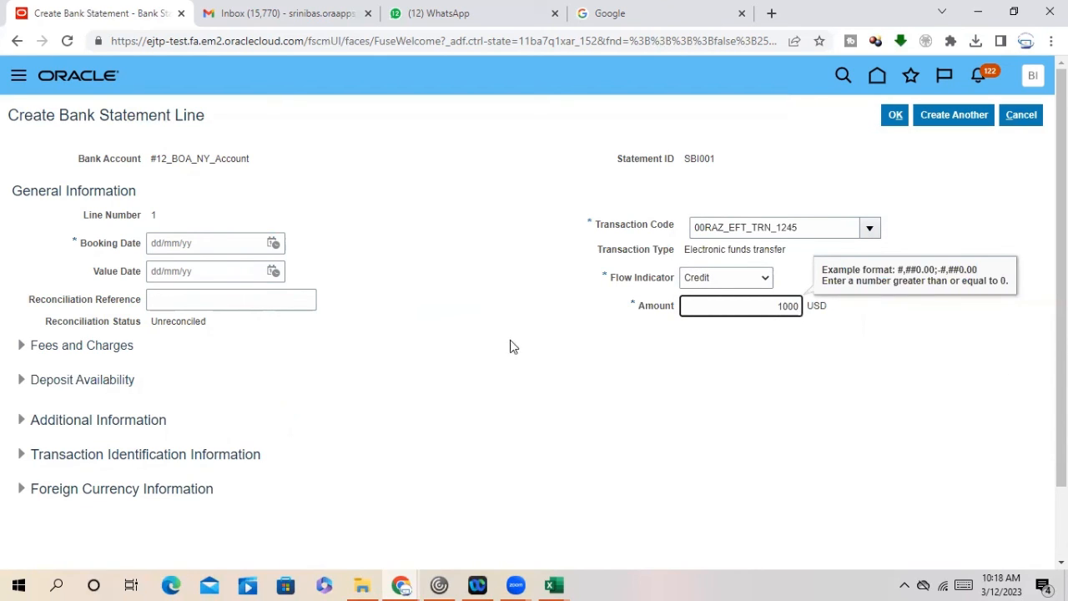
pyautogui.click(512, 346)
pyautogui.click(273, 242)
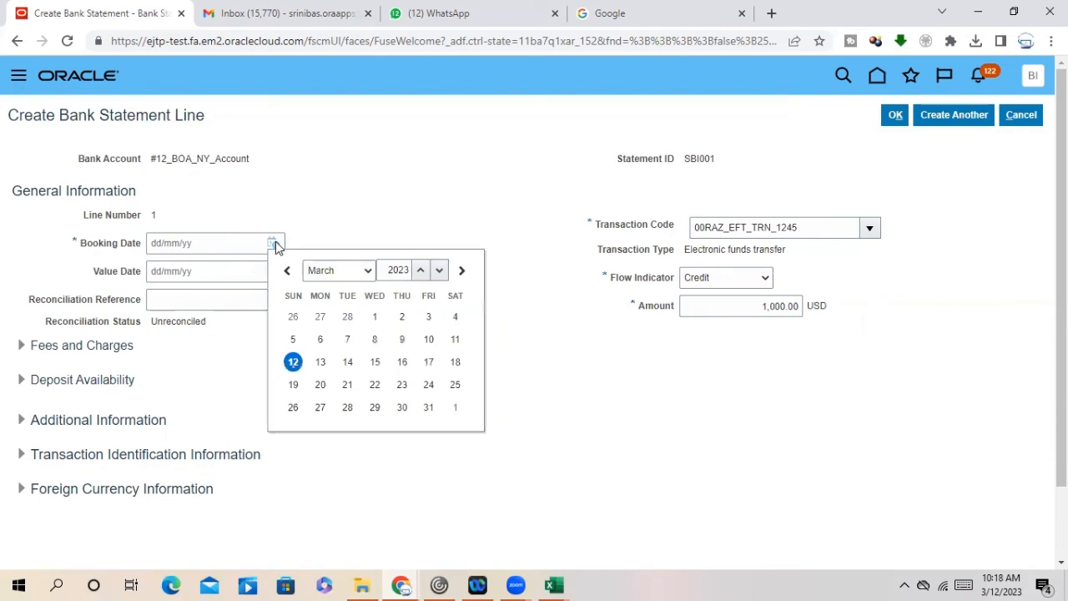
pyautogui.click(339, 269)
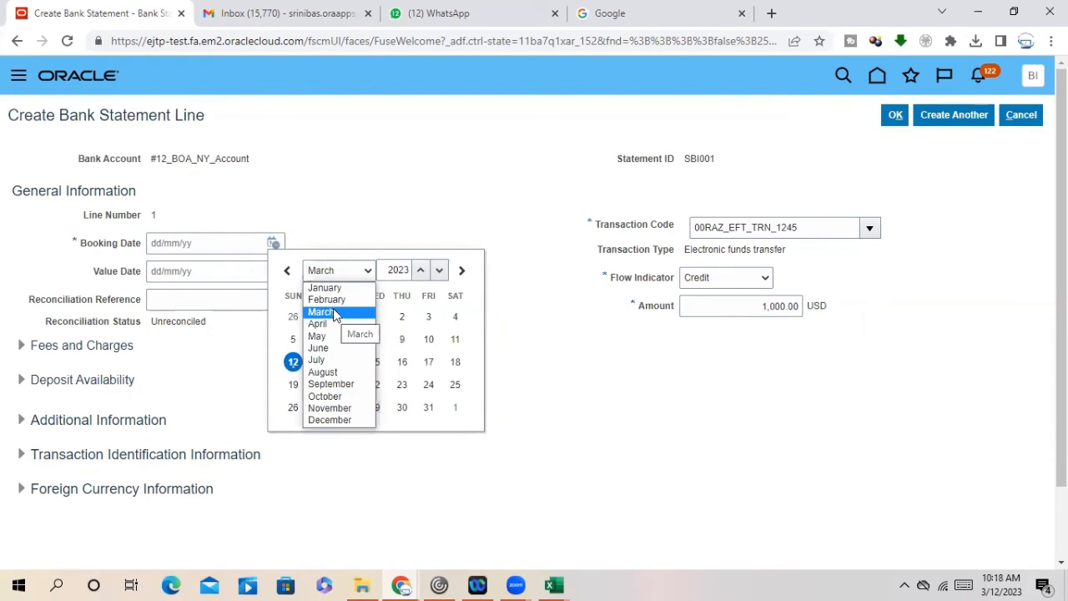
pyautogui.click(332, 300)
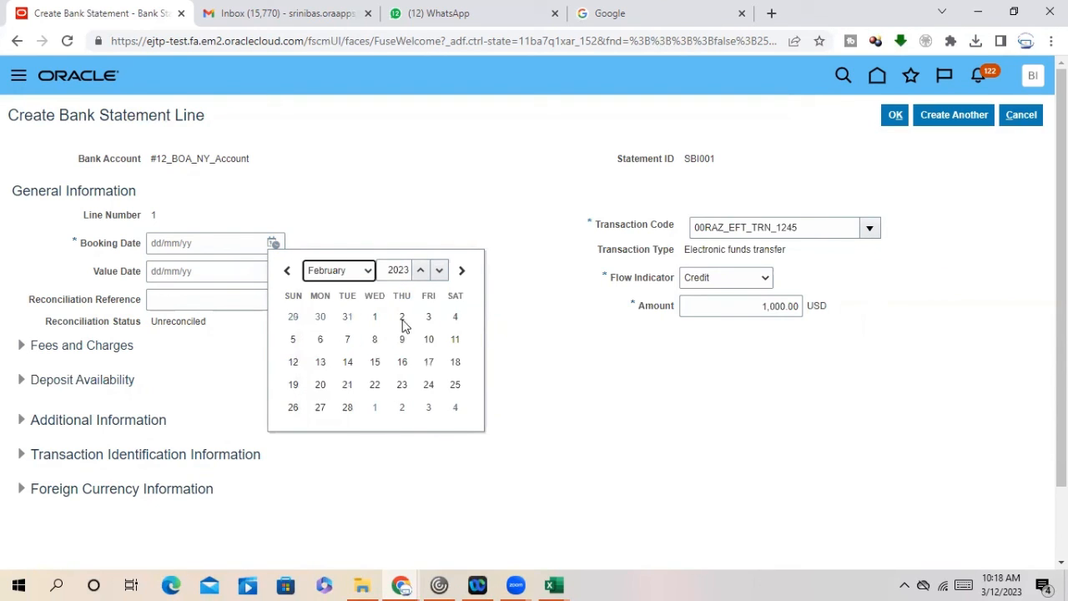
pyautogui.click(402, 320)
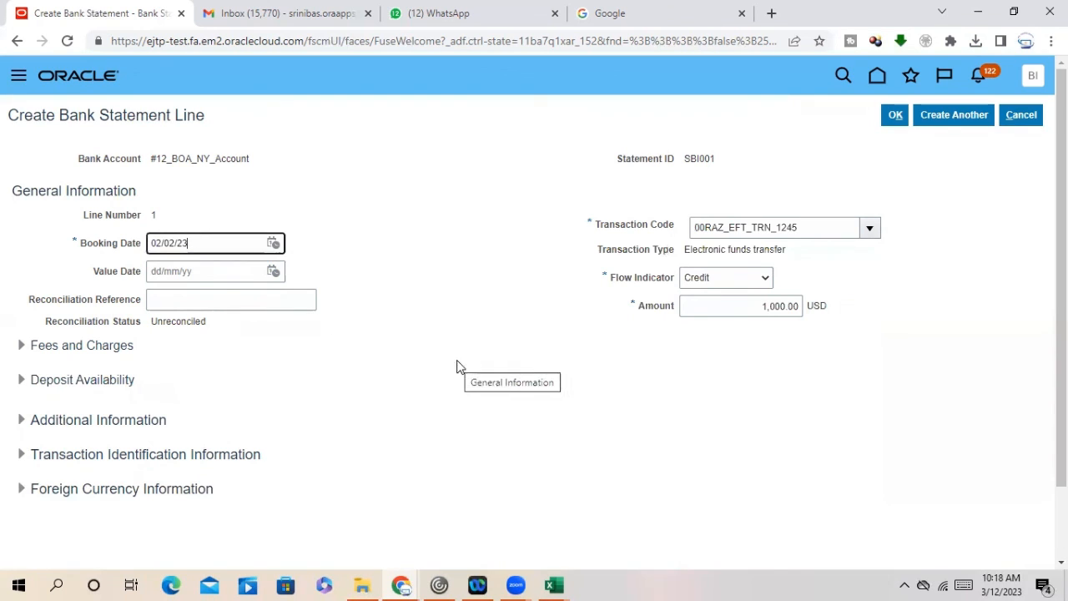
pyautogui.click(452, 371)
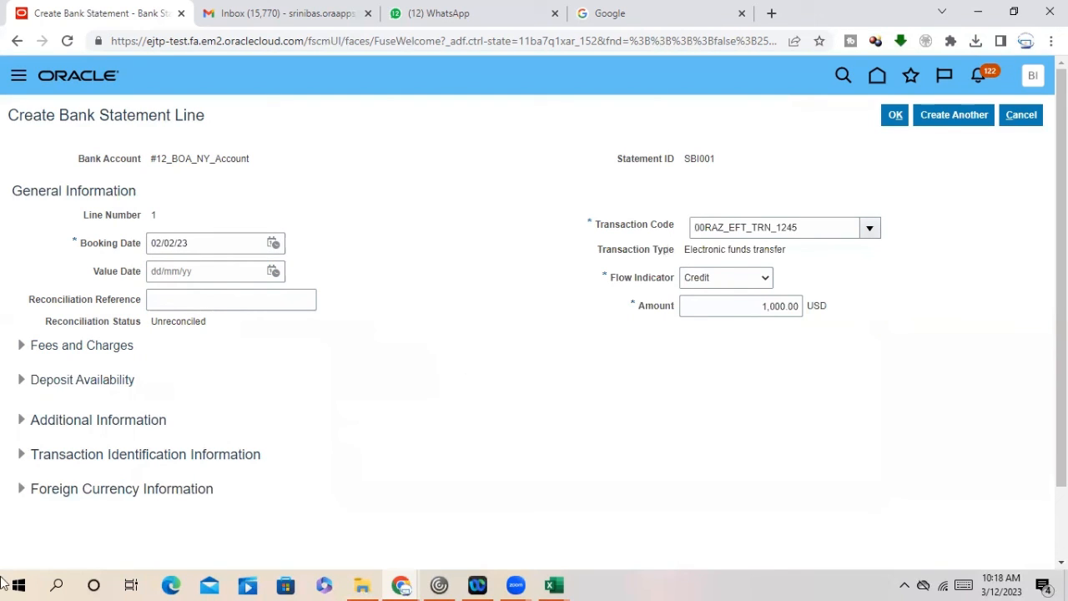
pyautogui.click(895, 115)
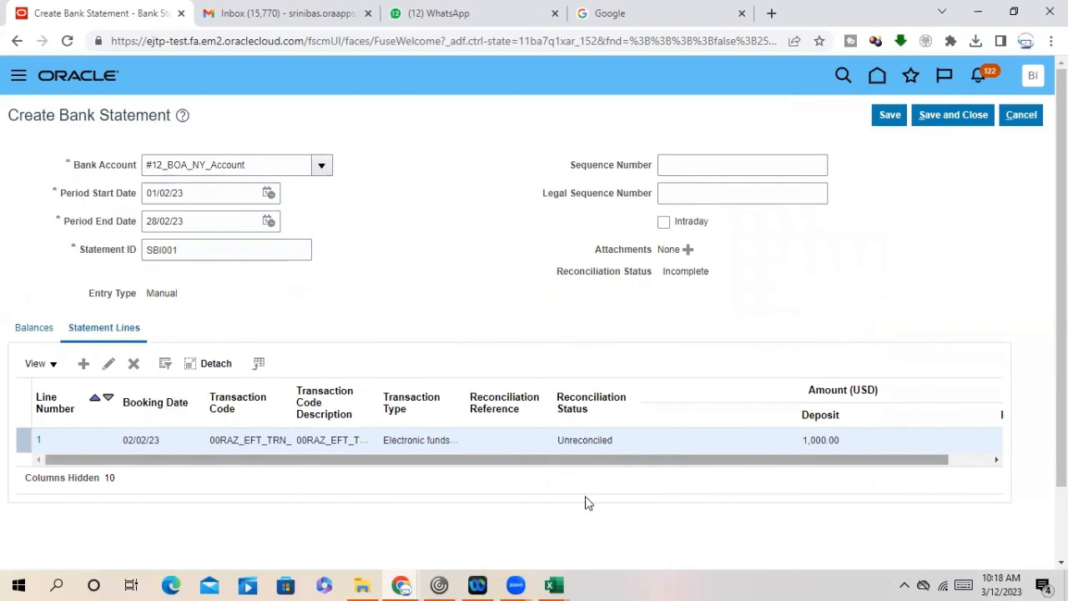
# Step: Check the added statement line, save and close the bank statement, and acknowledge the balance warning and save confirmation
pyautogui.moveTo(573, 464); pyautogui.dragTo(208, 475)
pyautogui.scroll(-2, 92, 426)
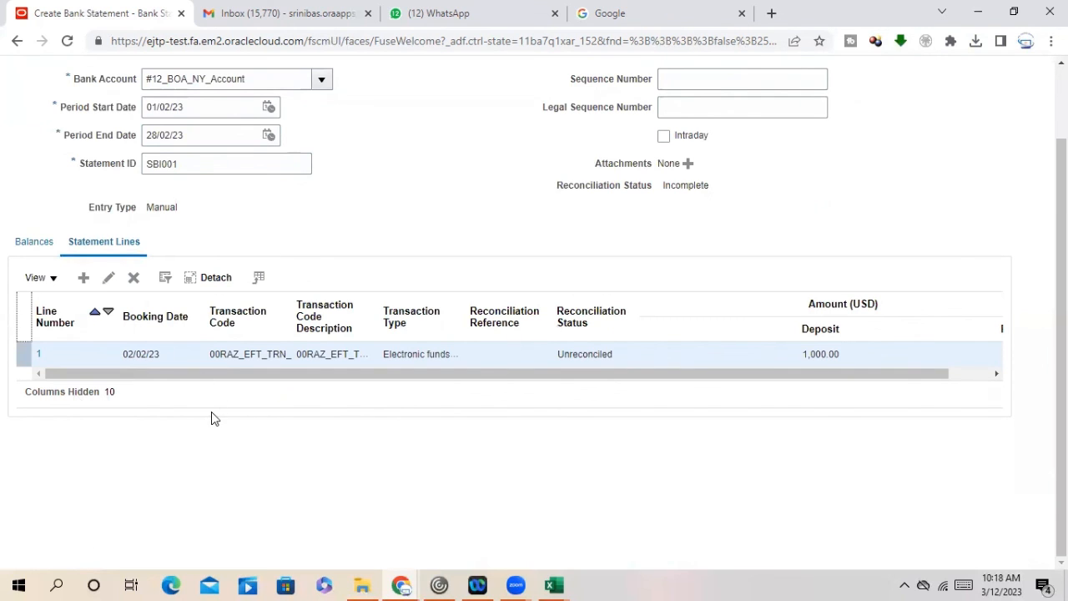
pyautogui.scroll(2, 211, 411)
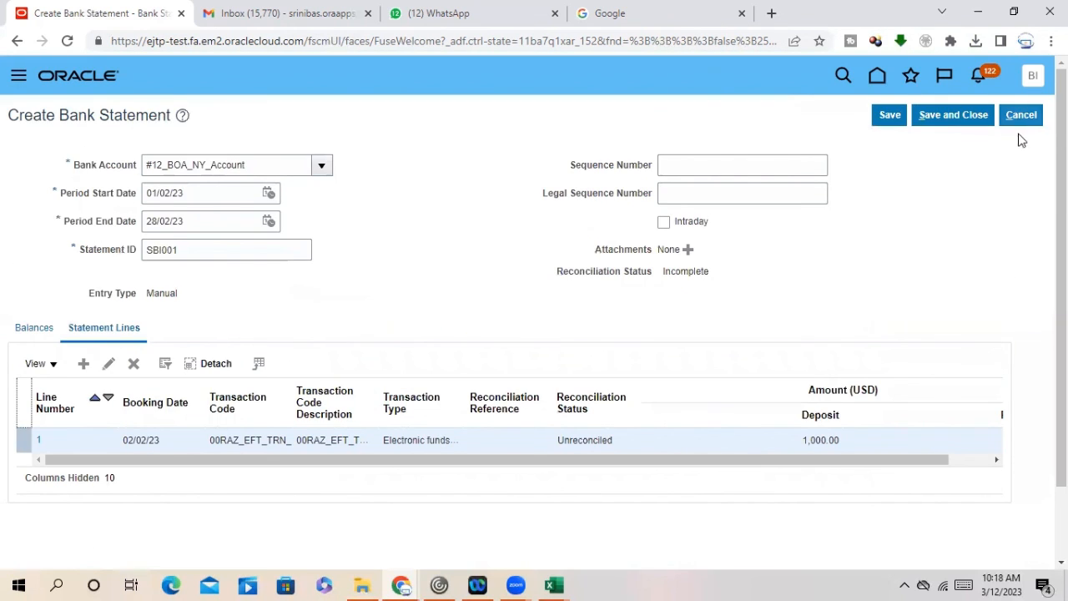
pyautogui.click(1036, 120)
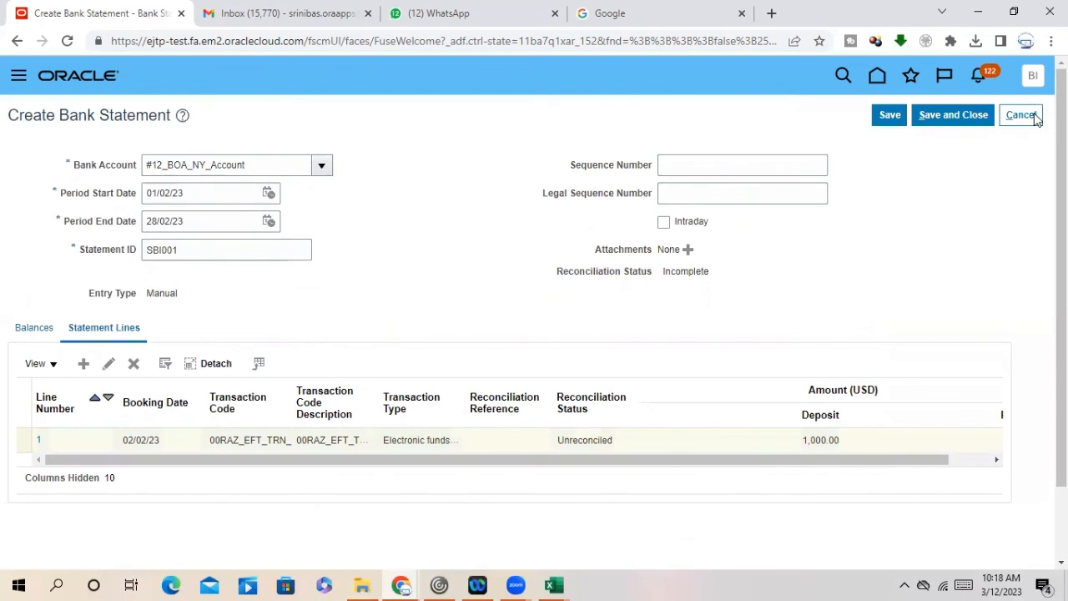
pyautogui.click(962, 118)
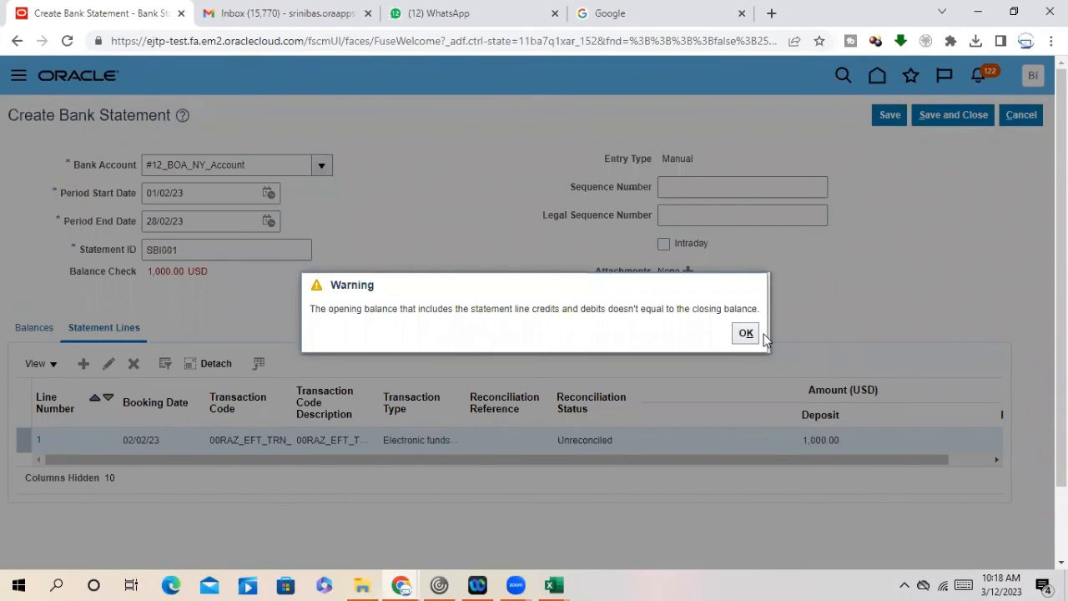
pyautogui.click(757, 337)
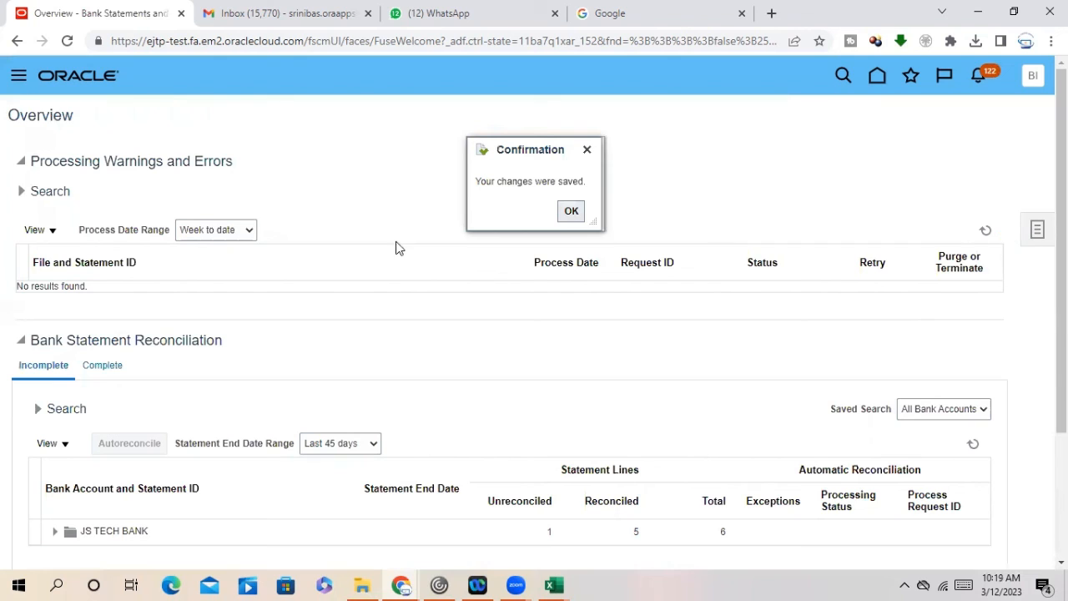
pyautogui.click(570, 211)
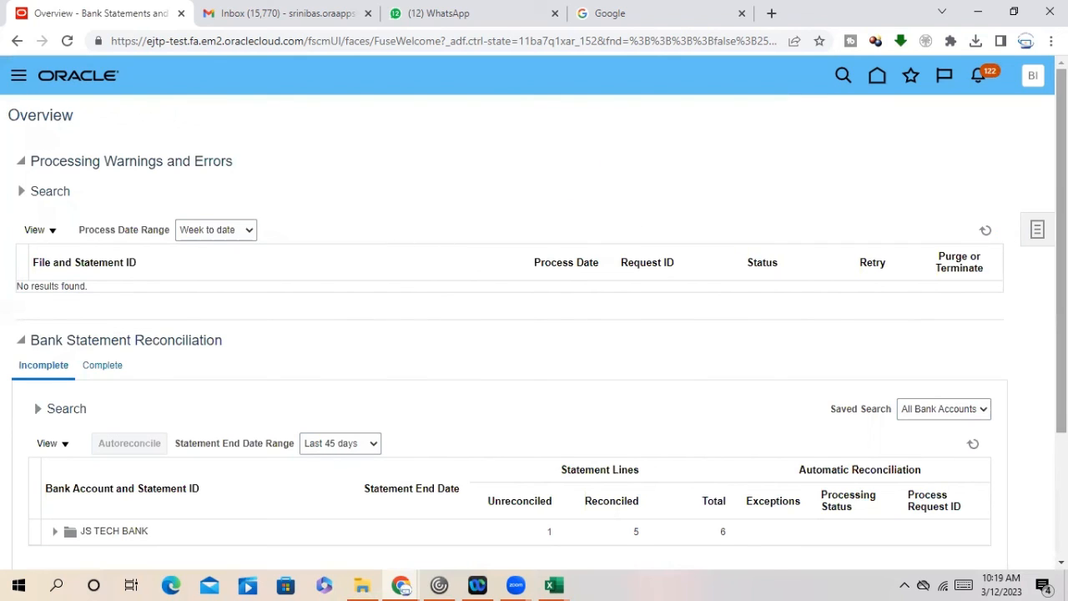
# Step: Download the Cash Management bank statement import template through the create-in-spreadsheet task and view the task list again
pyautogui.click(1037, 231)
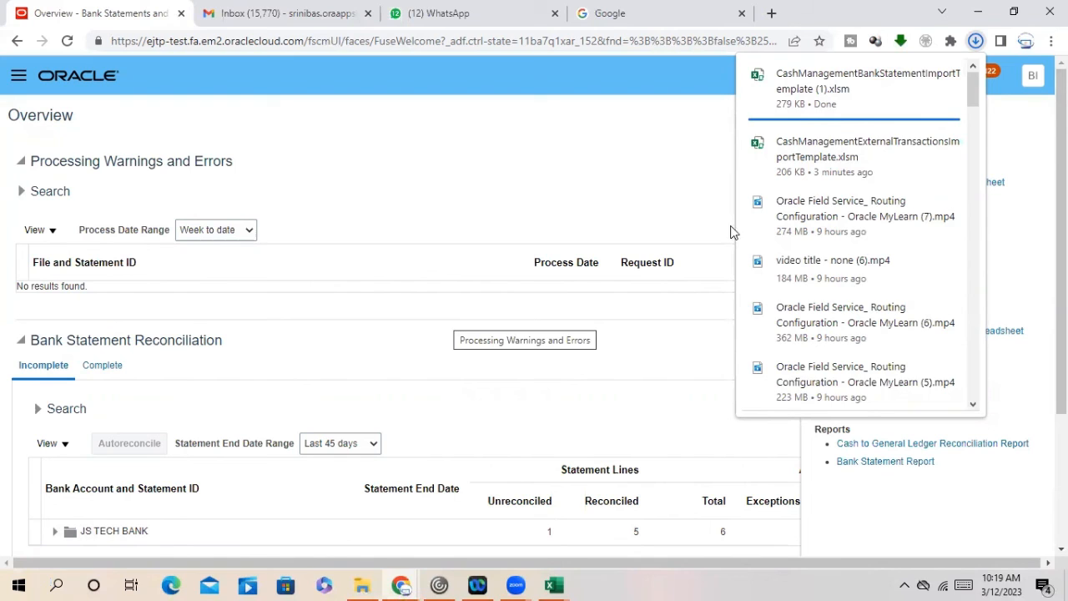
pyautogui.click(254, 248)
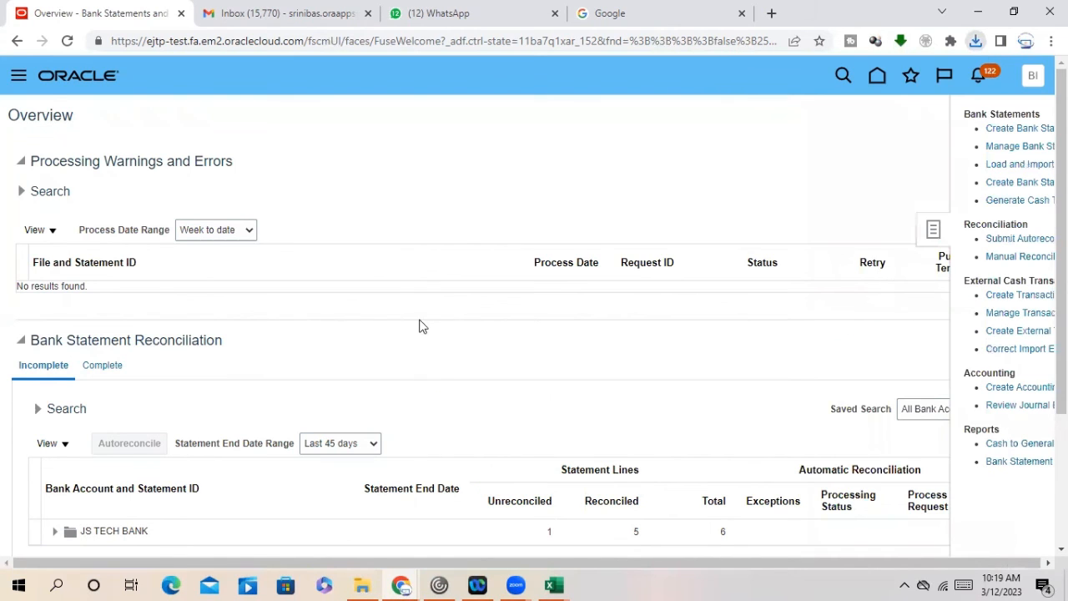
pyautogui.click(1037, 233)
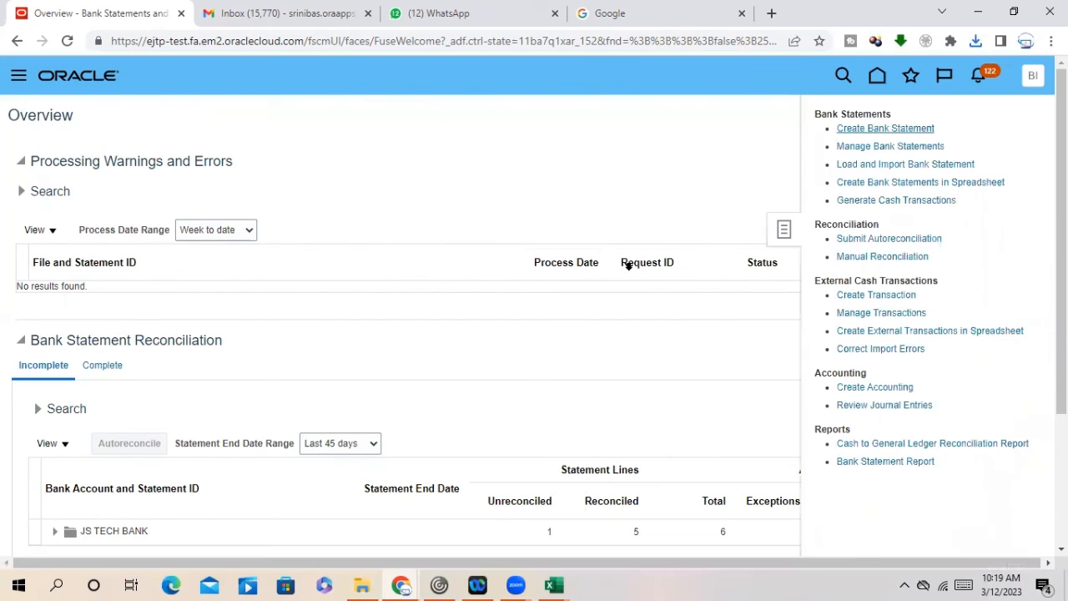
pyautogui.click(440, 121)
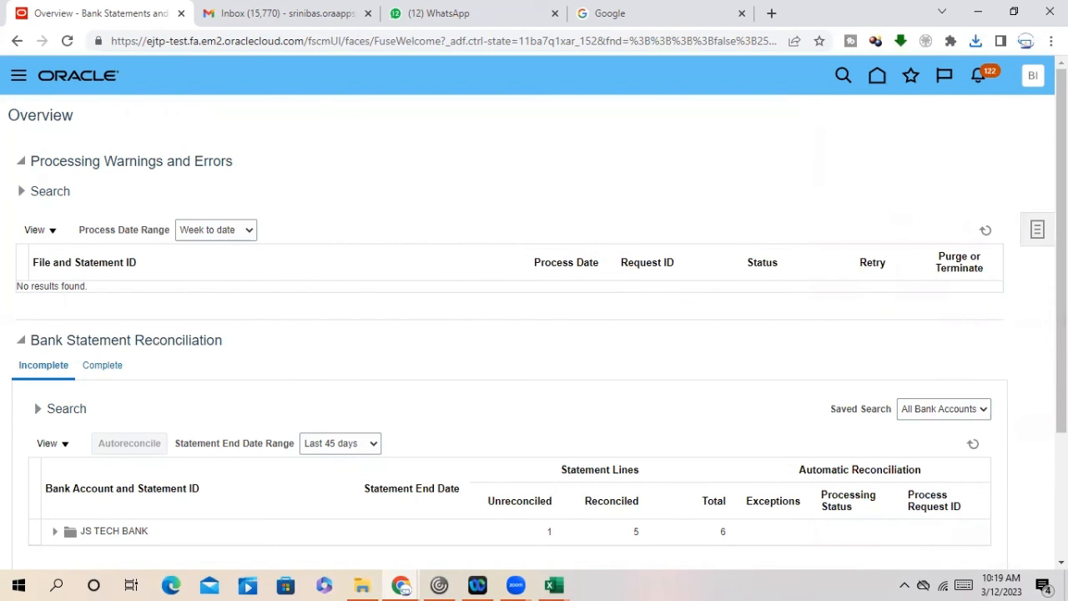
# Step: Open Manual Reconciliation, examine the search options and the unreconciled statement line and system transaction areas, and switch to the reconciled items
pyautogui.click(1038, 230)
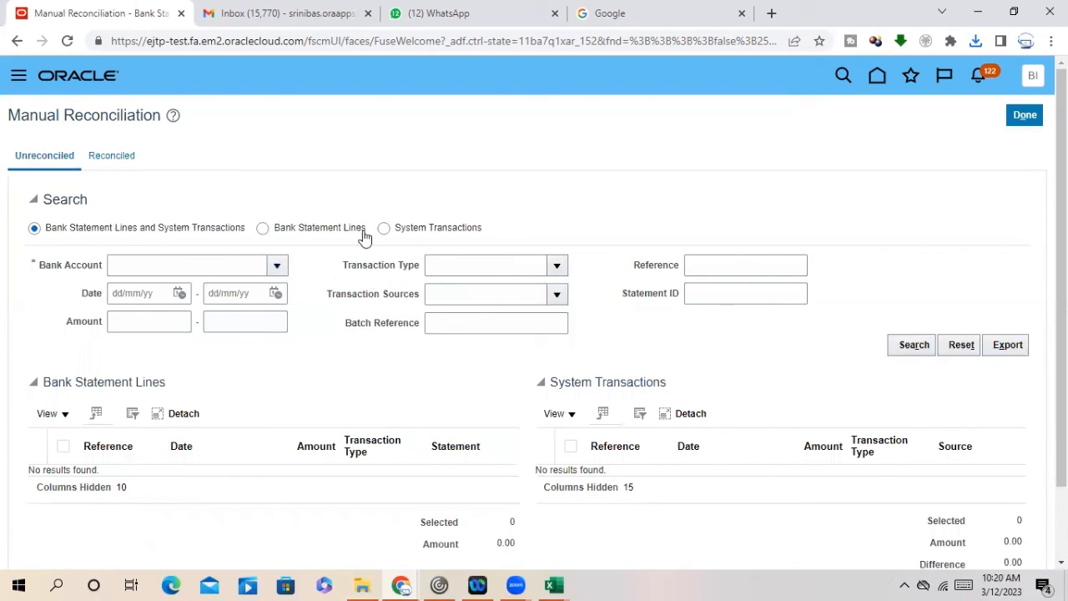
pyautogui.scroll(-1, 401, 289)
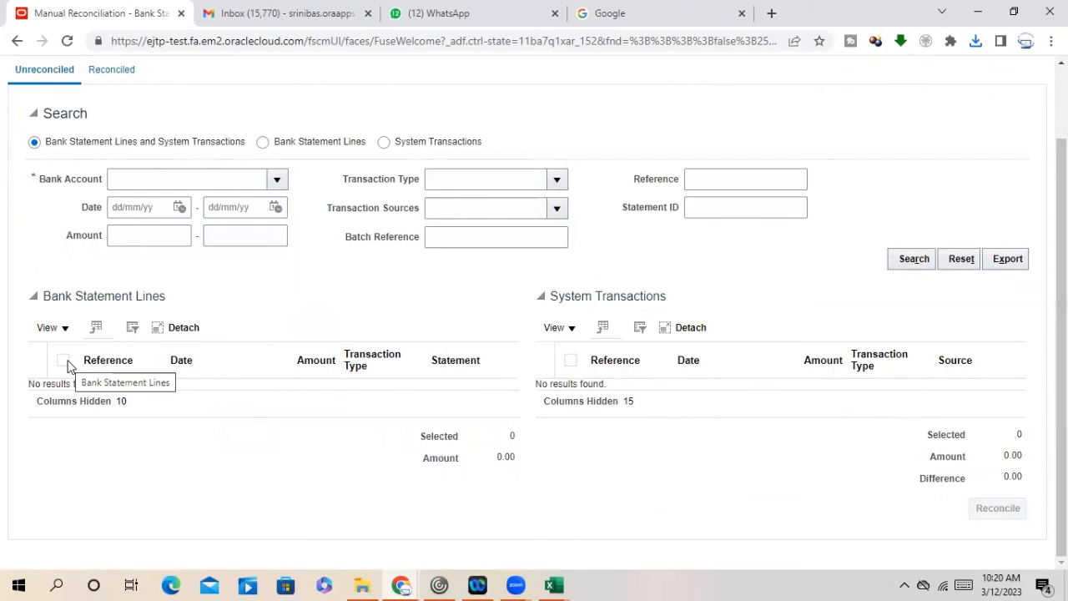
pyautogui.scroll(2, 389, 317)
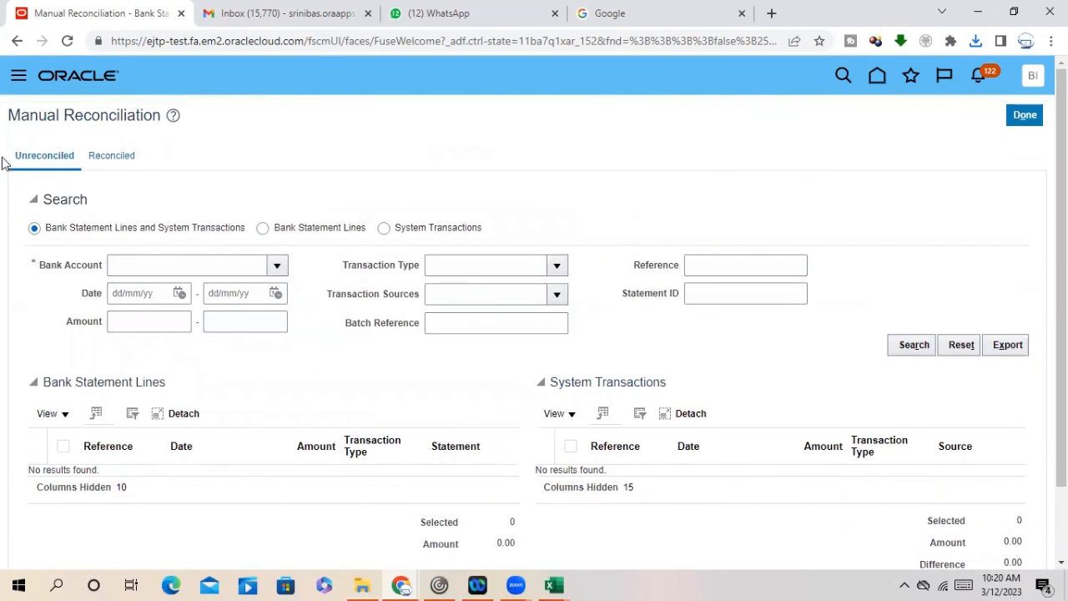
pyautogui.click(117, 158)
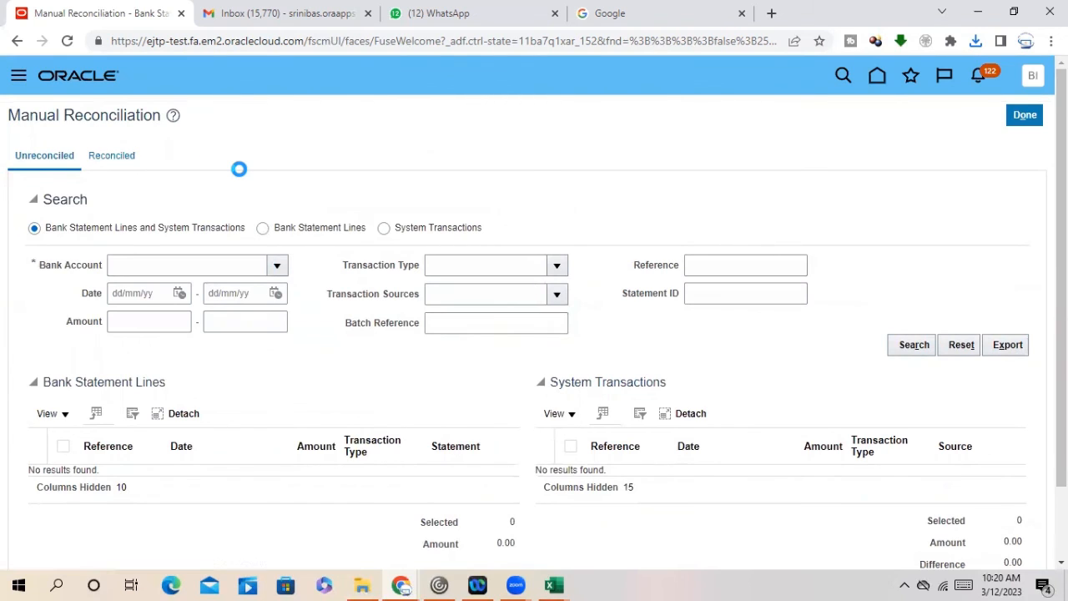